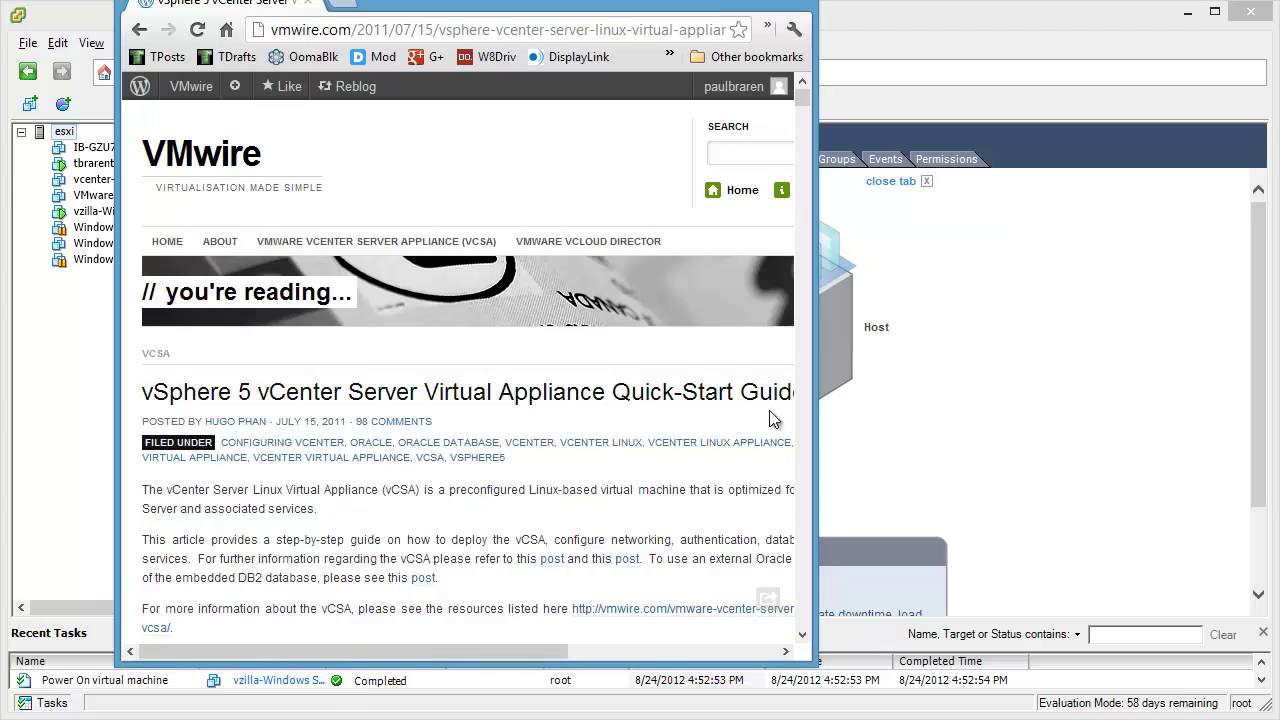
# Step: Scroll through the VCSA quick-start blog post, then drag Chrome off-screen to reveal the vSphere Client
pyautogui.scroll(-10, 772, 377)
pyautogui.scroll(-15, 772, 377)
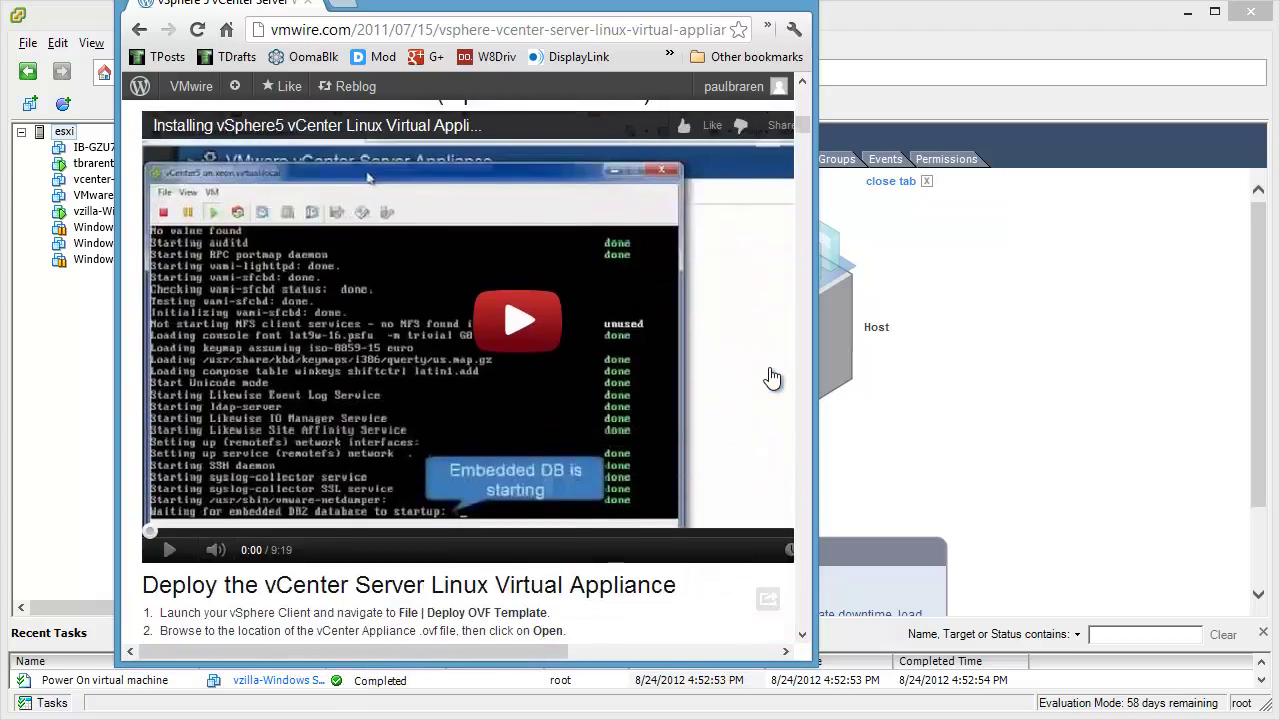
pyautogui.scroll(-15, 771, 376)
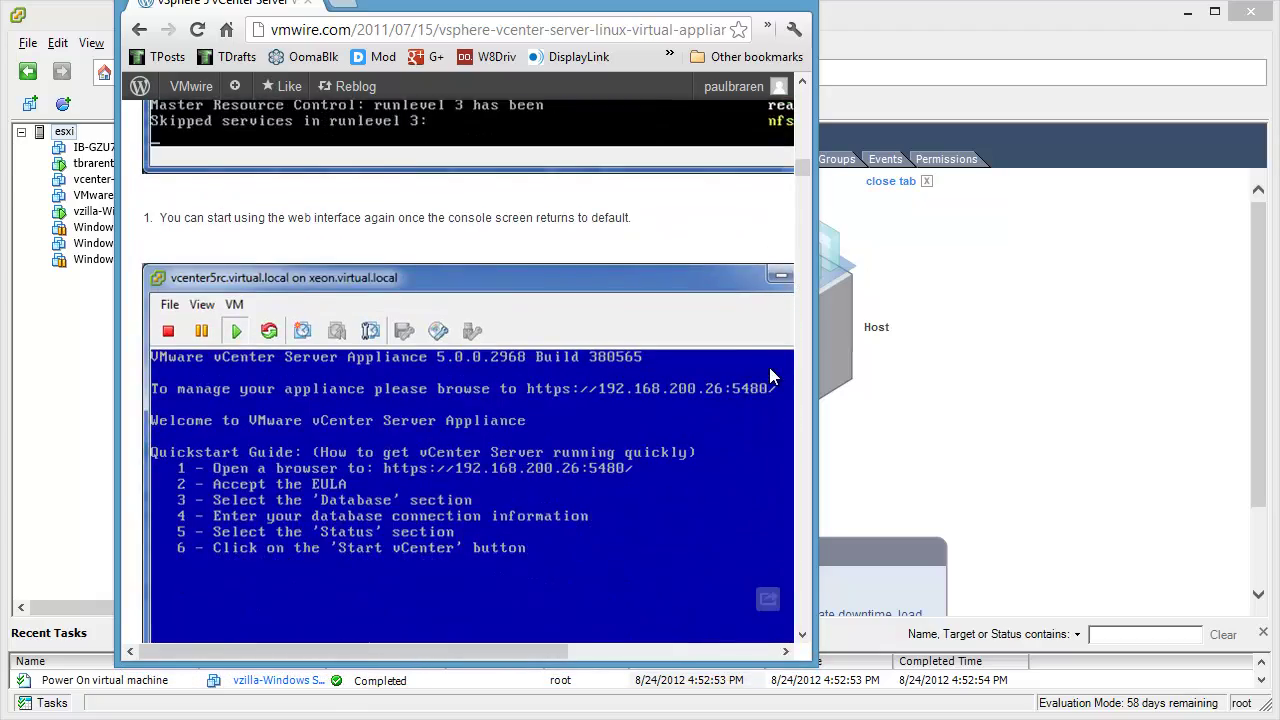
pyautogui.scroll(-8, 773, 376)
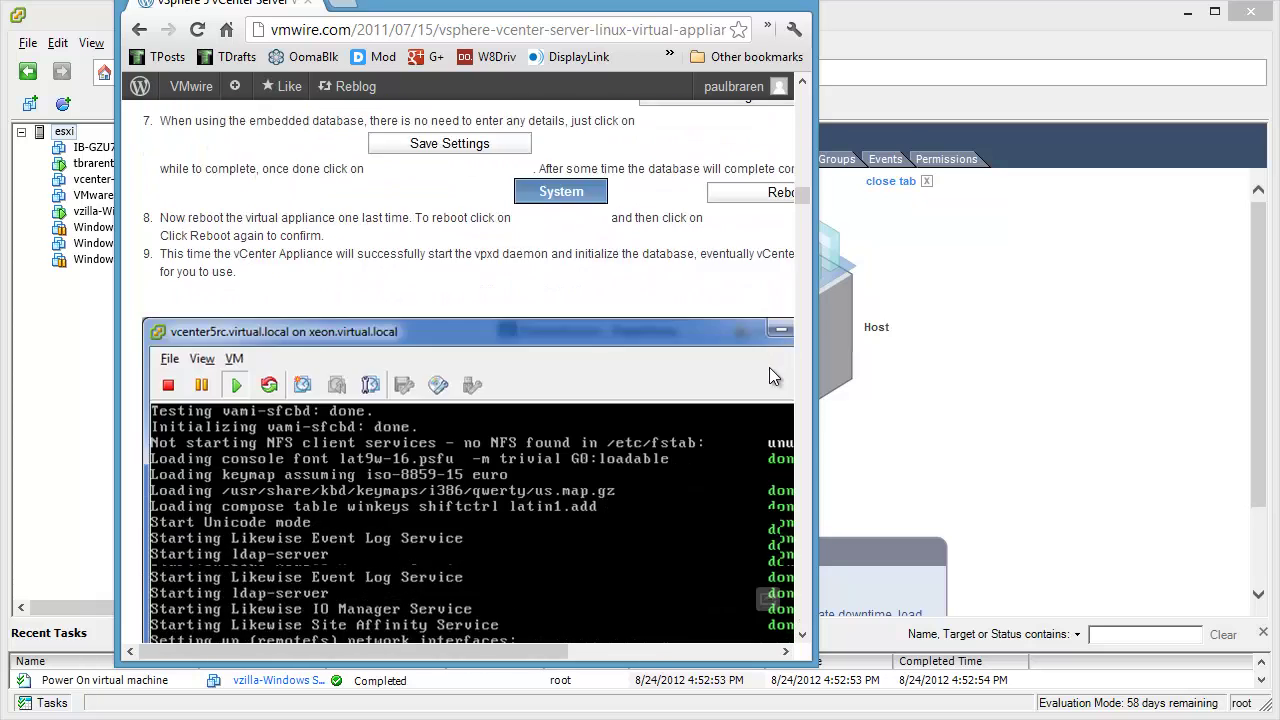
pyautogui.moveTo(582, 2); pyautogui.dragTo(1279, 42)
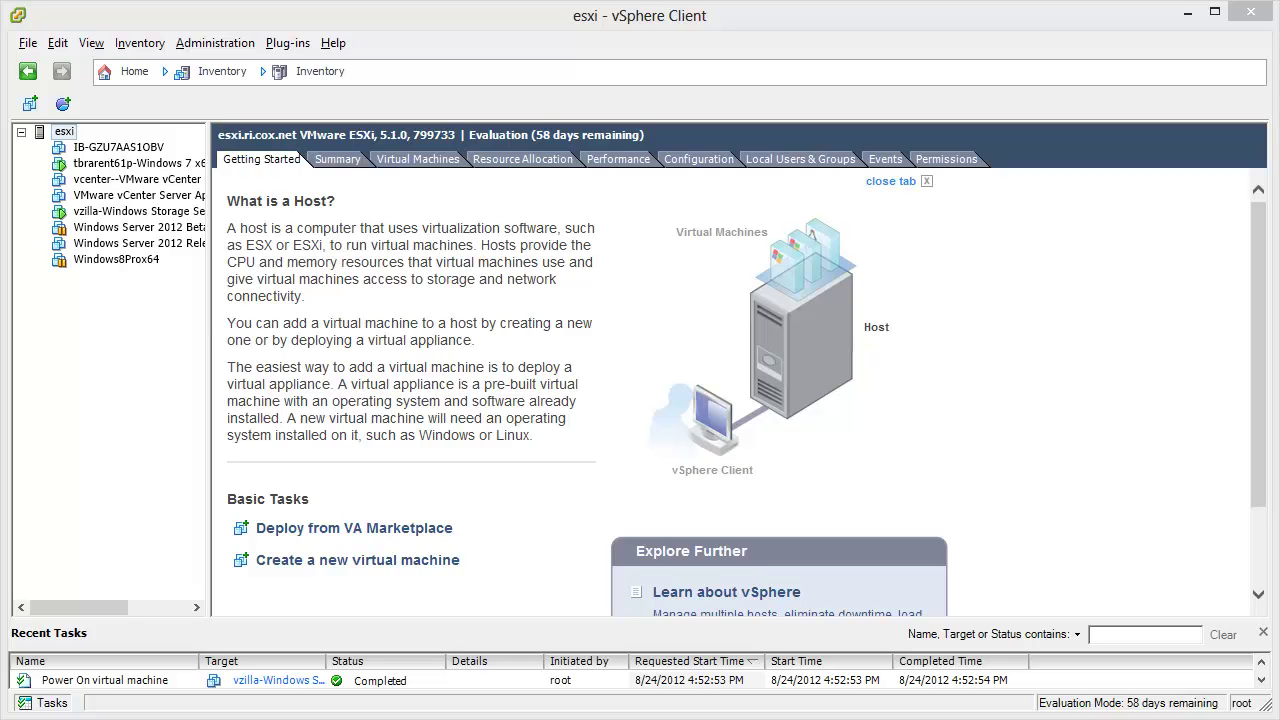
# Step: Copy the appliance folder path from File Explorer, then return to the vSphere Client
pyautogui.moveTo(418, 715); pyautogui.dragTo(401, 421)
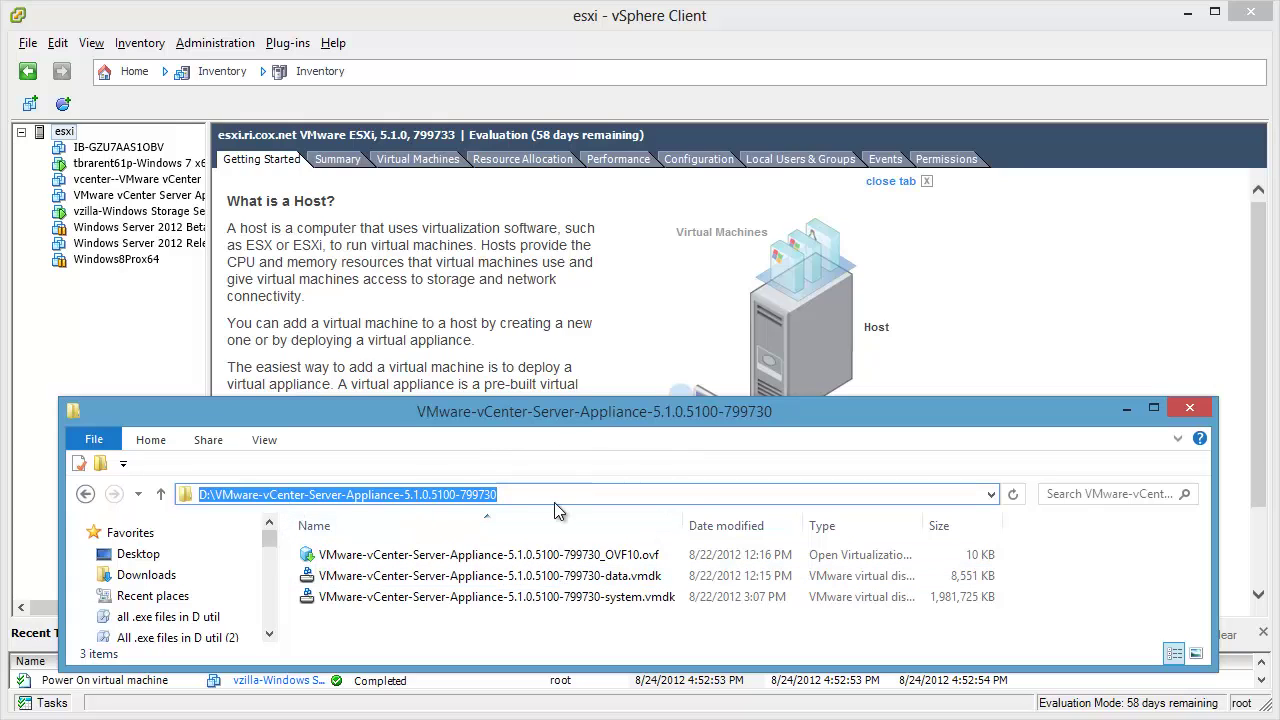
pyautogui.moveTo(540, 497); pyautogui.dragTo(257, 470)
pyautogui.hotkey('ctrl', 'c')
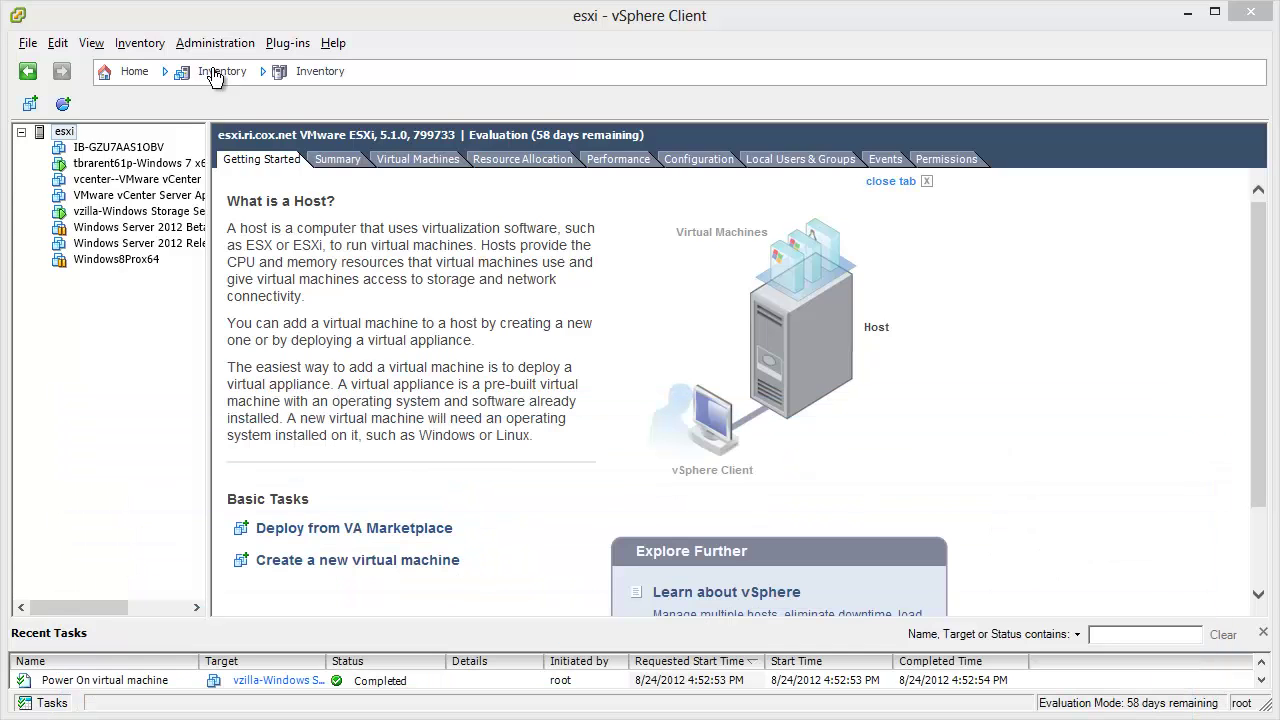
pyautogui.click(214, 24)
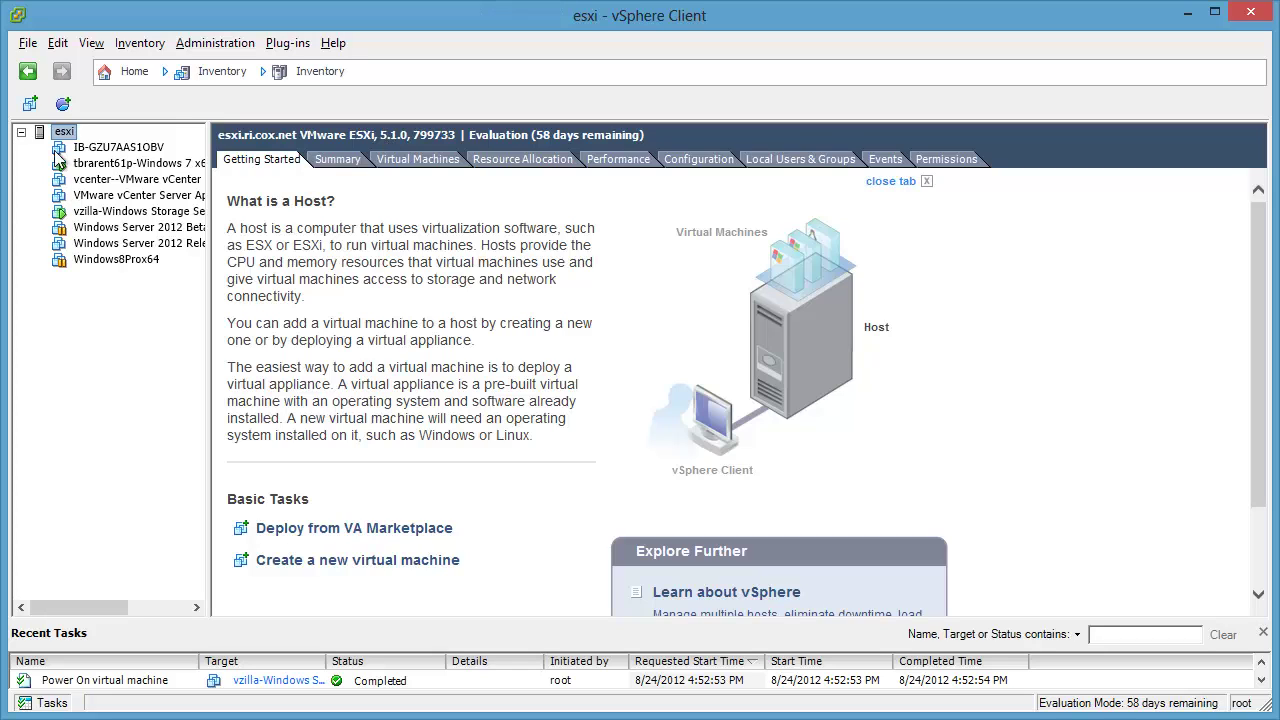
# Step: Start the Deploy OVF Template wizard and paste the appliance folder path as the source
pyautogui.click(26, 44)
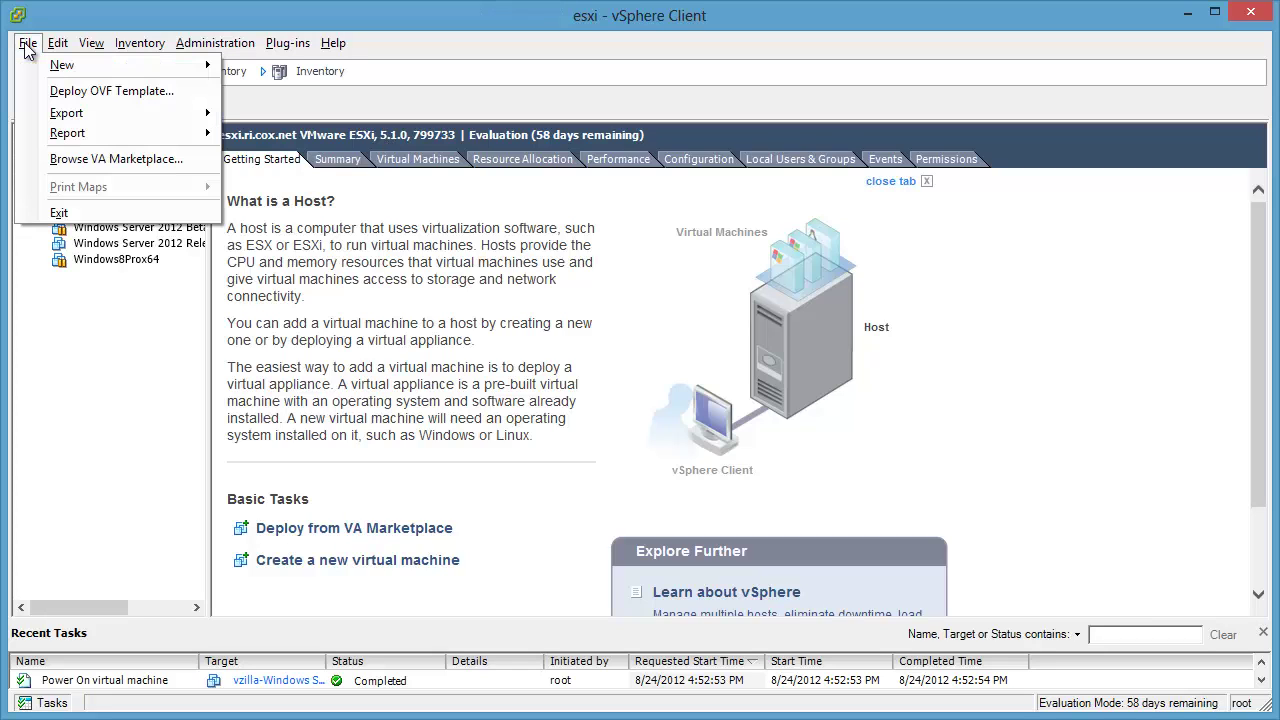
pyautogui.click(181, 94)
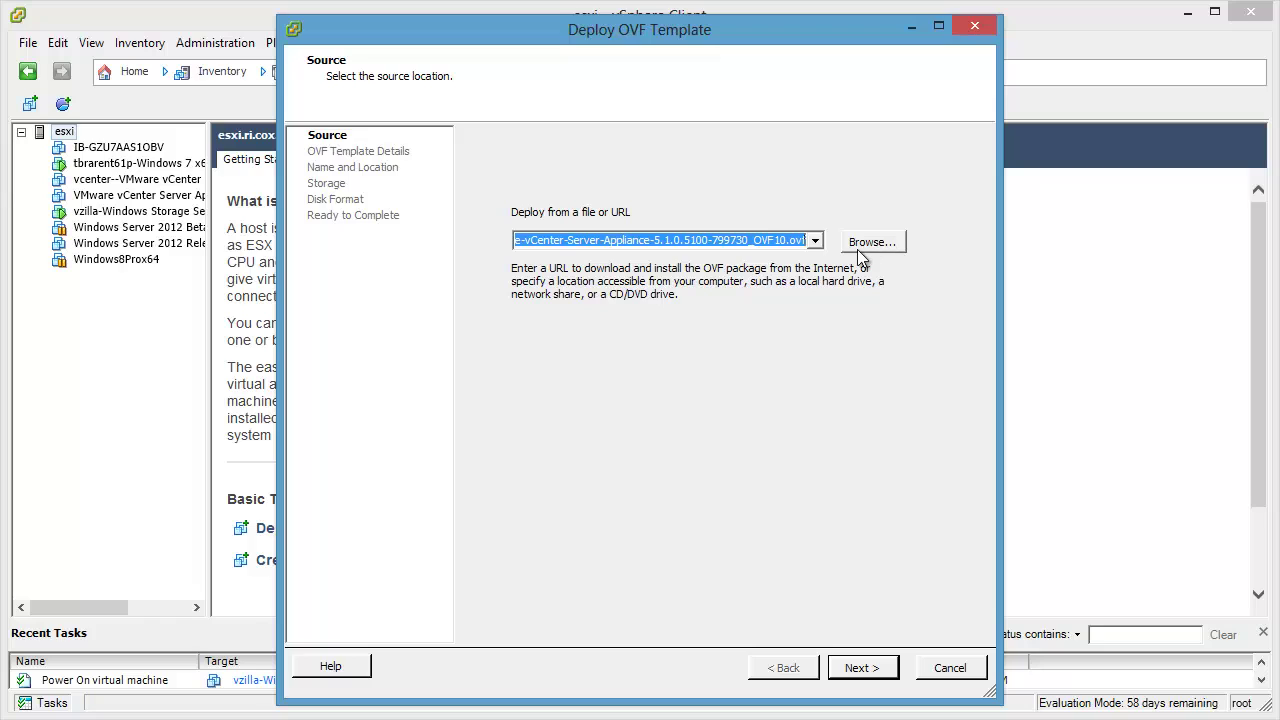
pyautogui.hotkey('ctrl', 'v')
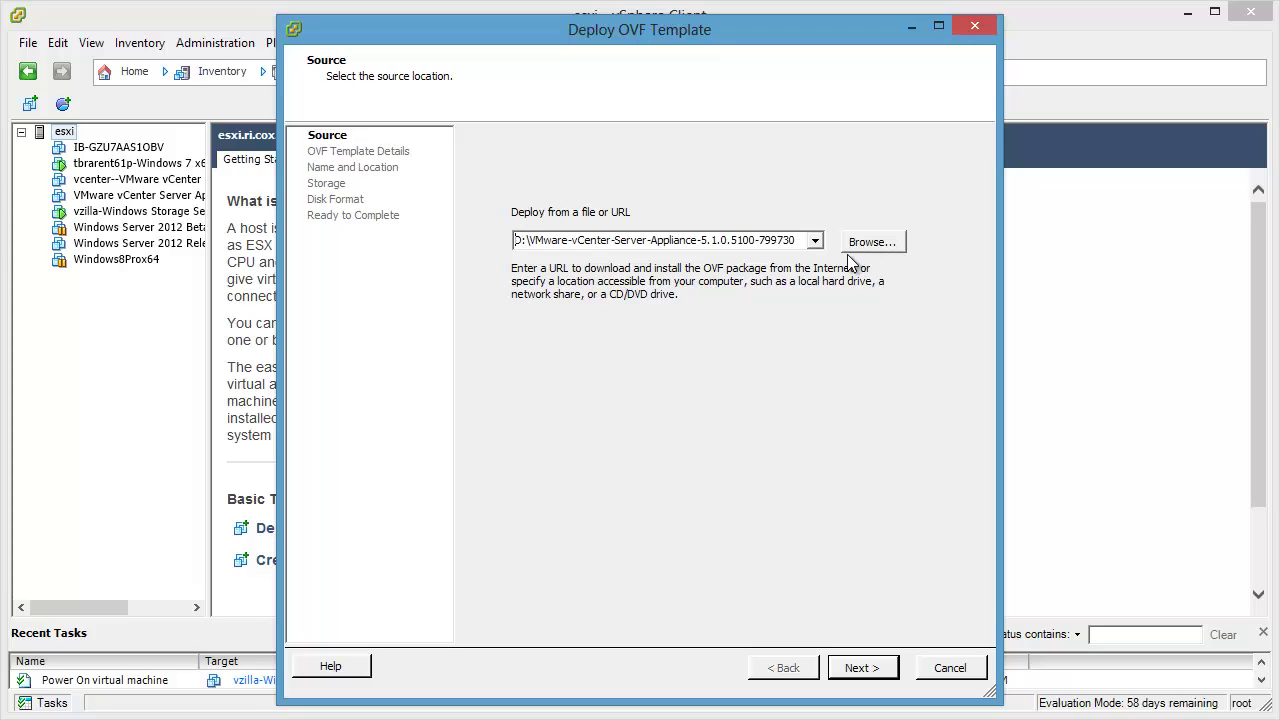
# Step: Browse to the appliance folder and choose the _OVF10.ovf file as the source
pyautogui.click(886, 246)
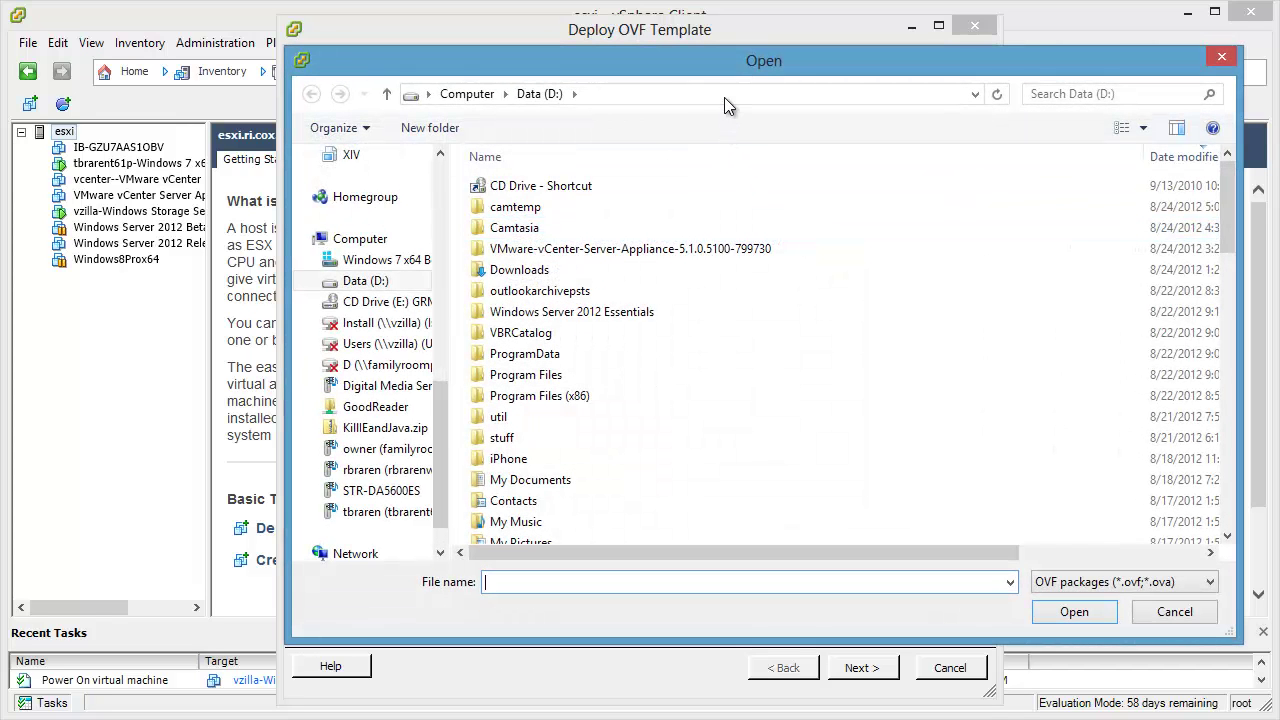
pyautogui.click(724, 95)
pyautogui.hotkey('ctrl', 'v')
pyautogui.press('Return')
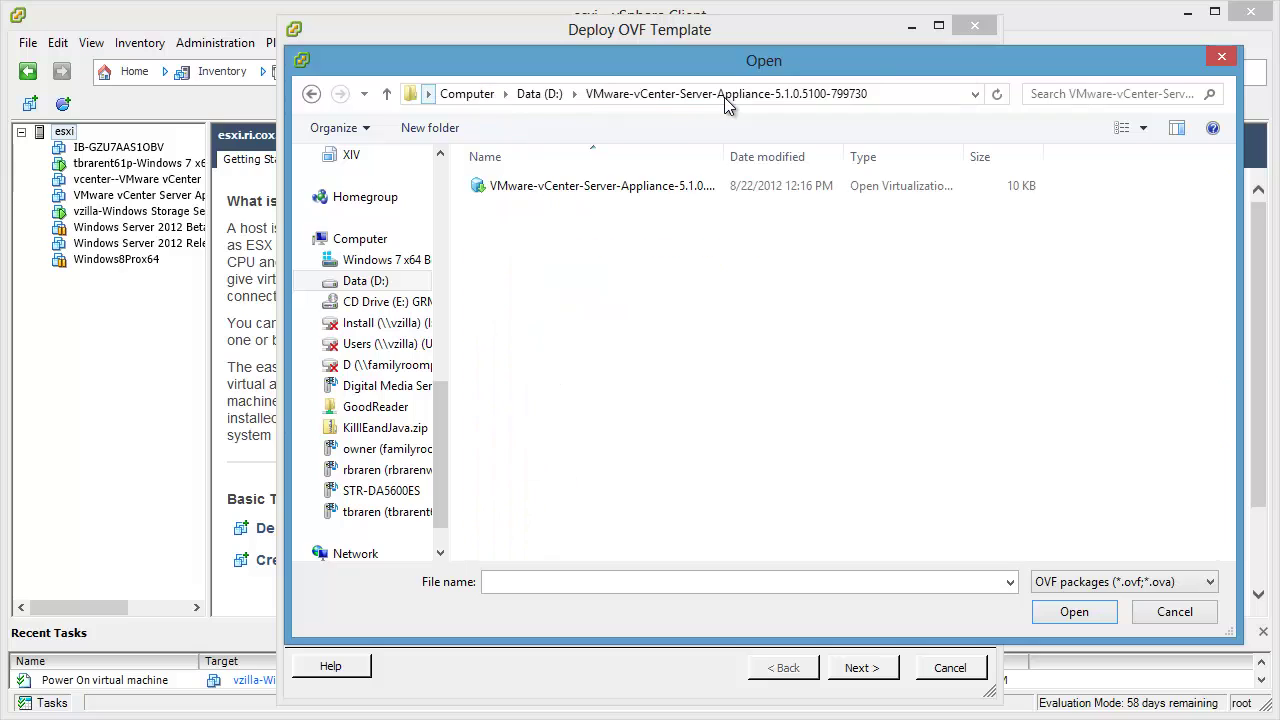
pyautogui.click(660, 188)
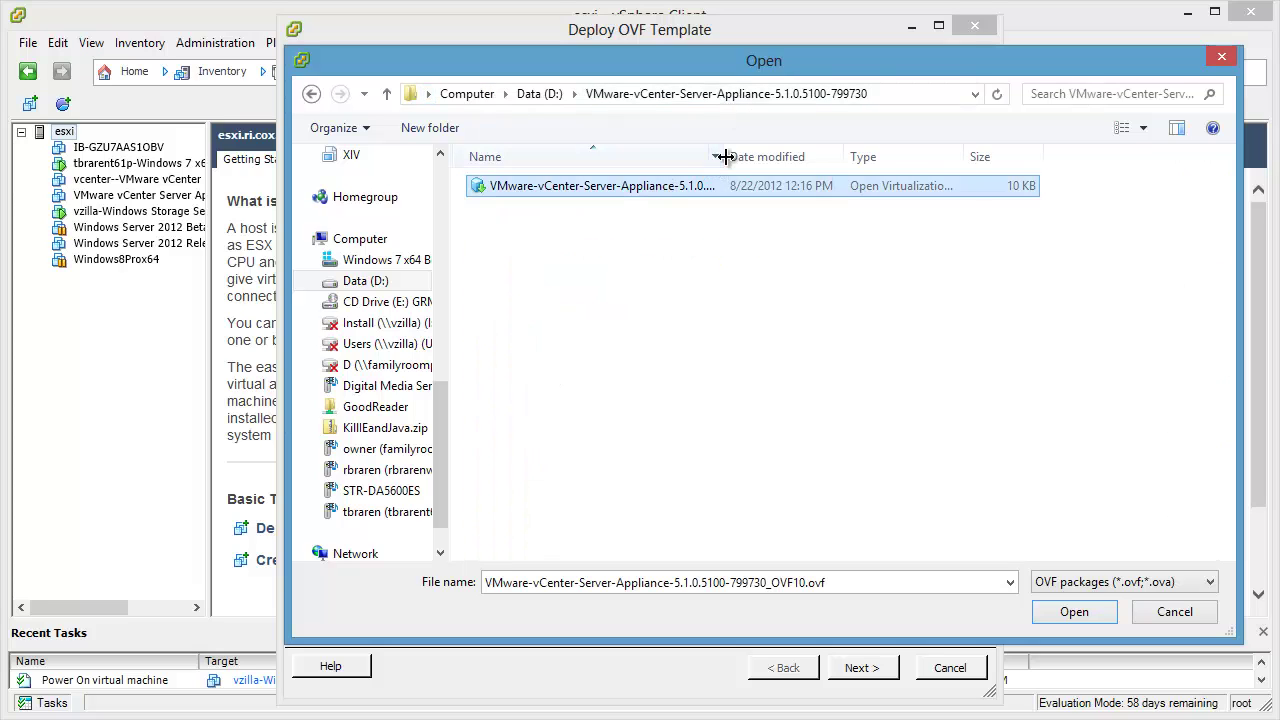
pyautogui.doubleClick(724, 157)
pyautogui.click(1073, 612)
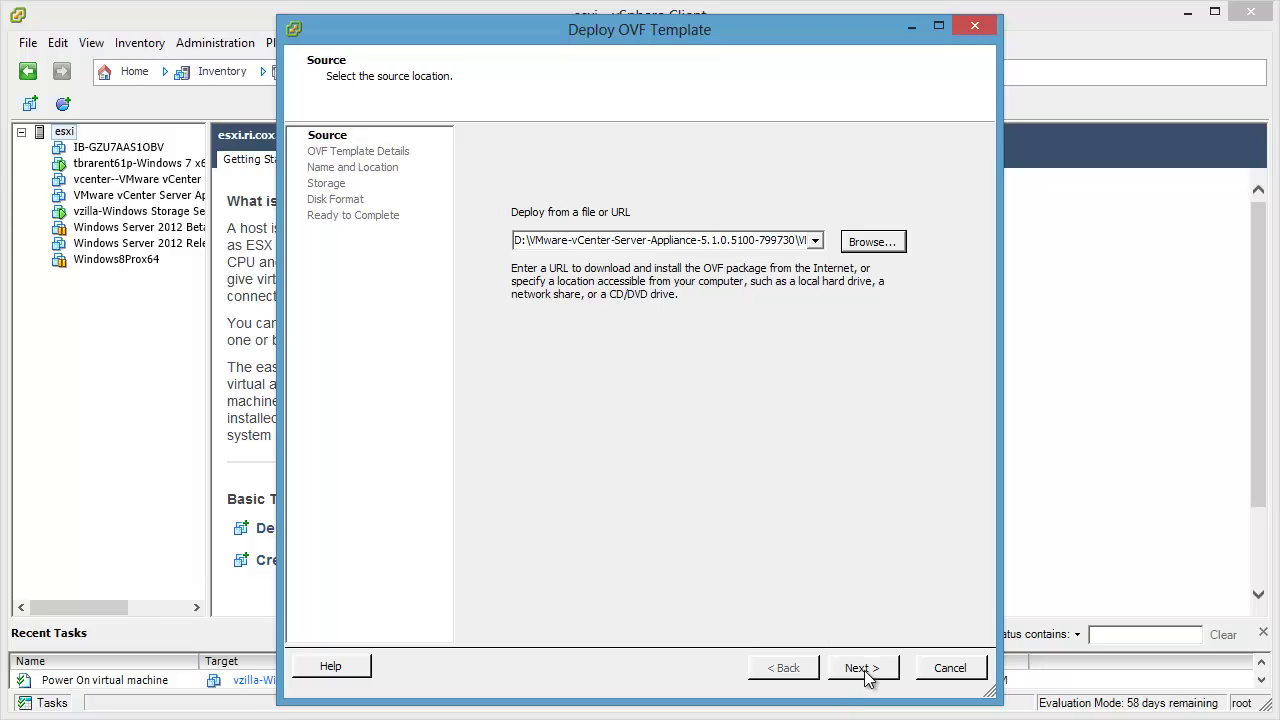
# Step: Review the OVF template details and name the VM 'vcenter-VMware vCenter Server Appliance'
pyautogui.click(864, 670)
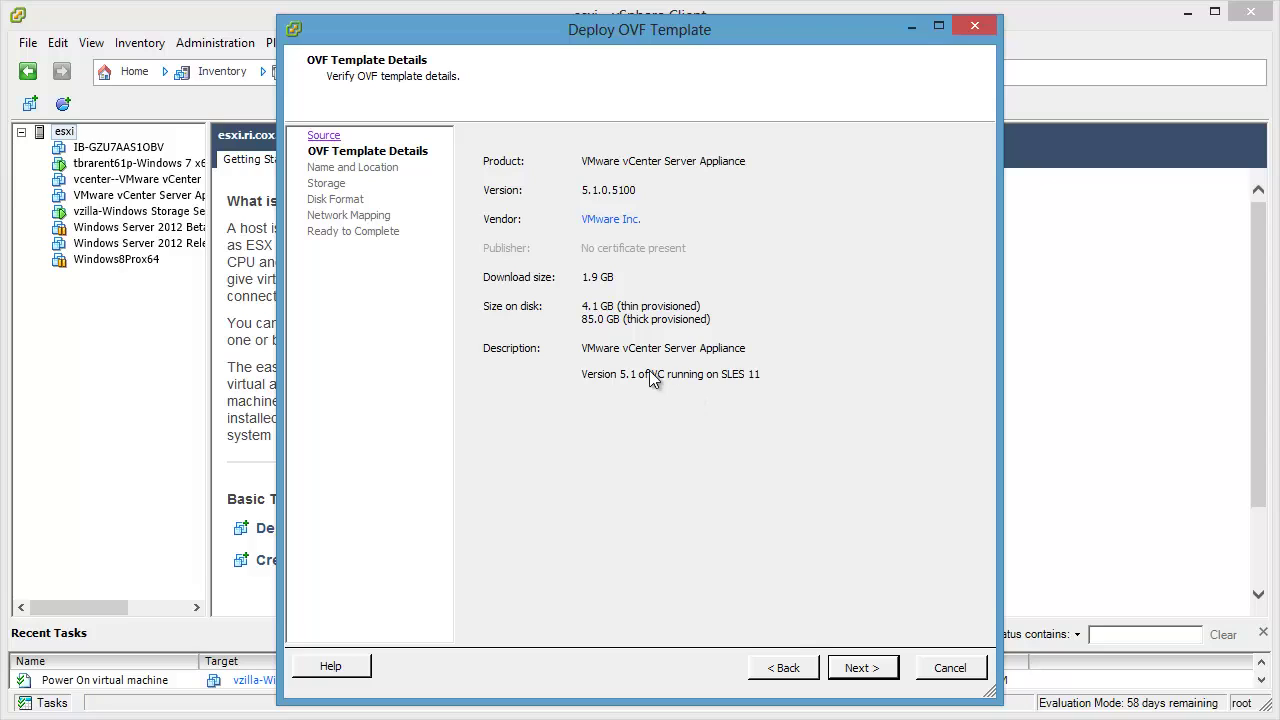
pyautogui.click(877, 678)
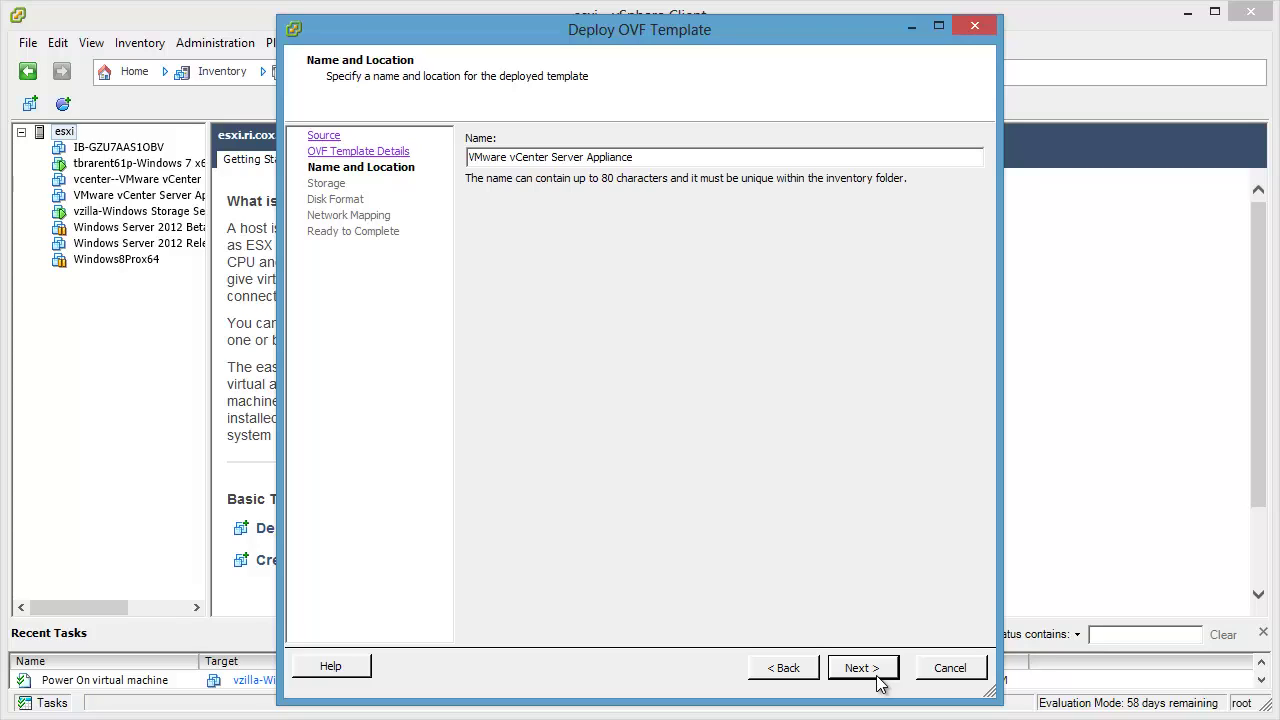
pyautogui.write('vcenter')
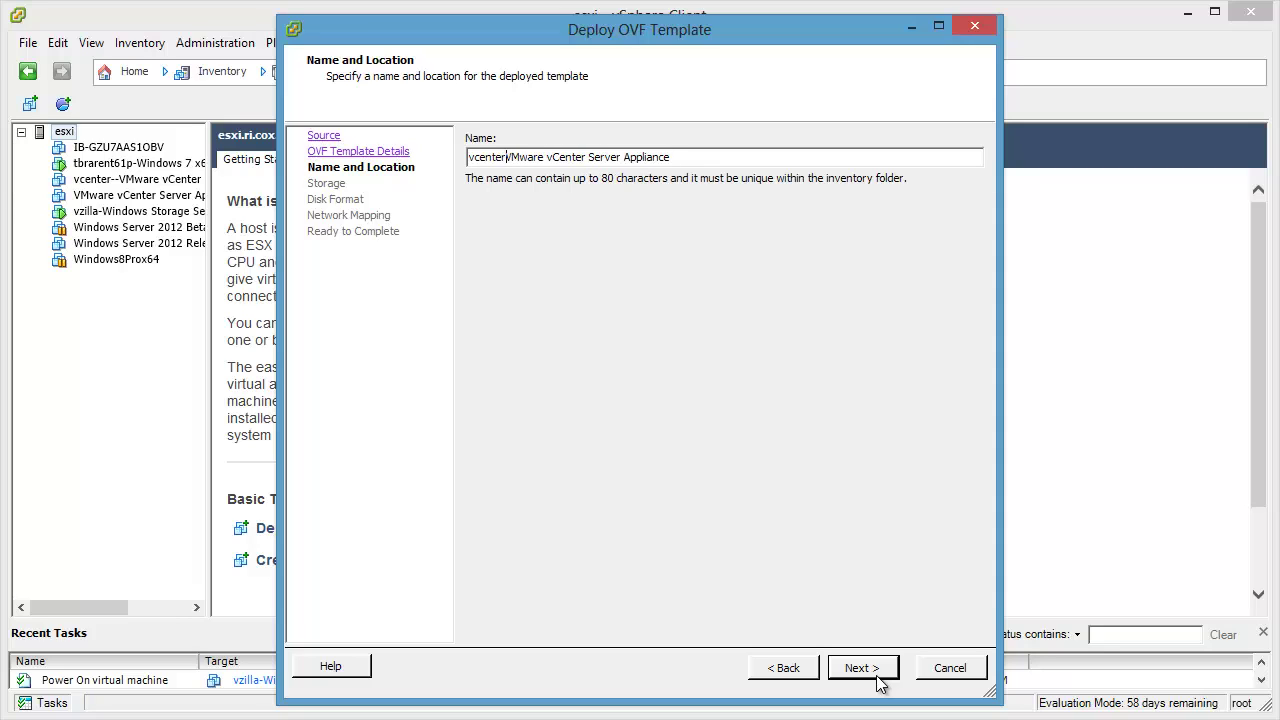
pyautogui.write('-')
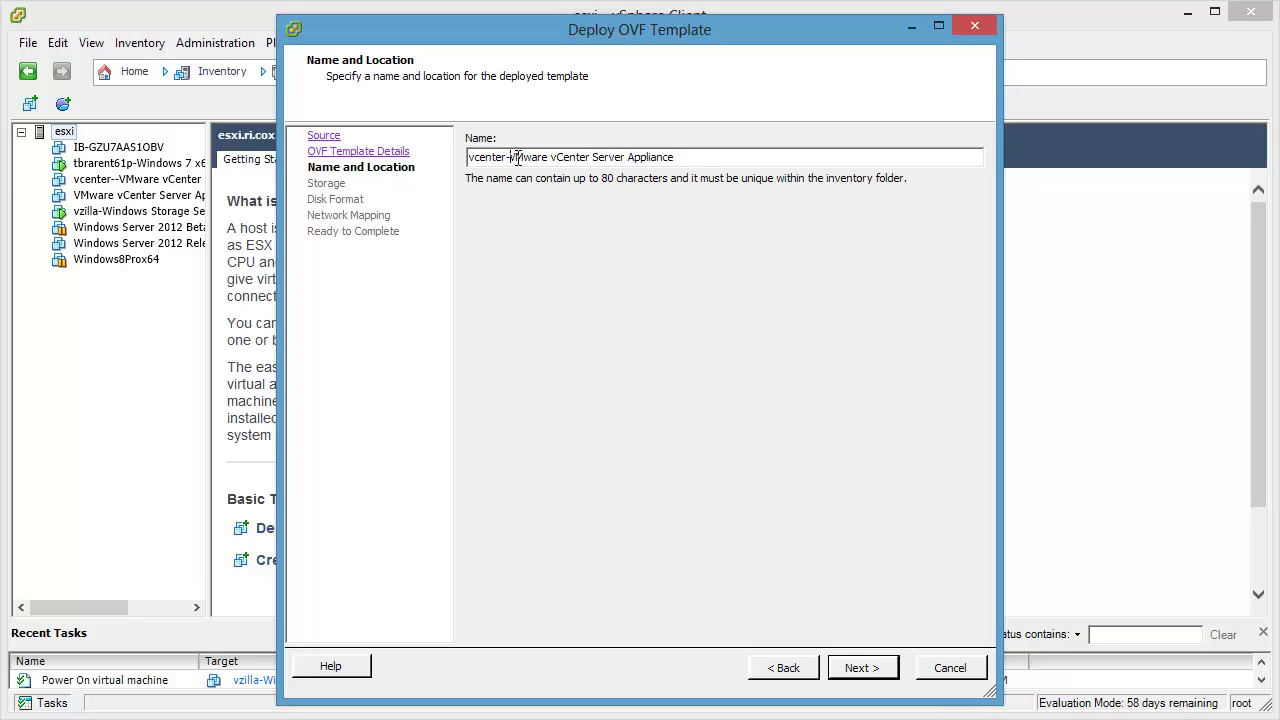
pyautogui.click(884, 678)
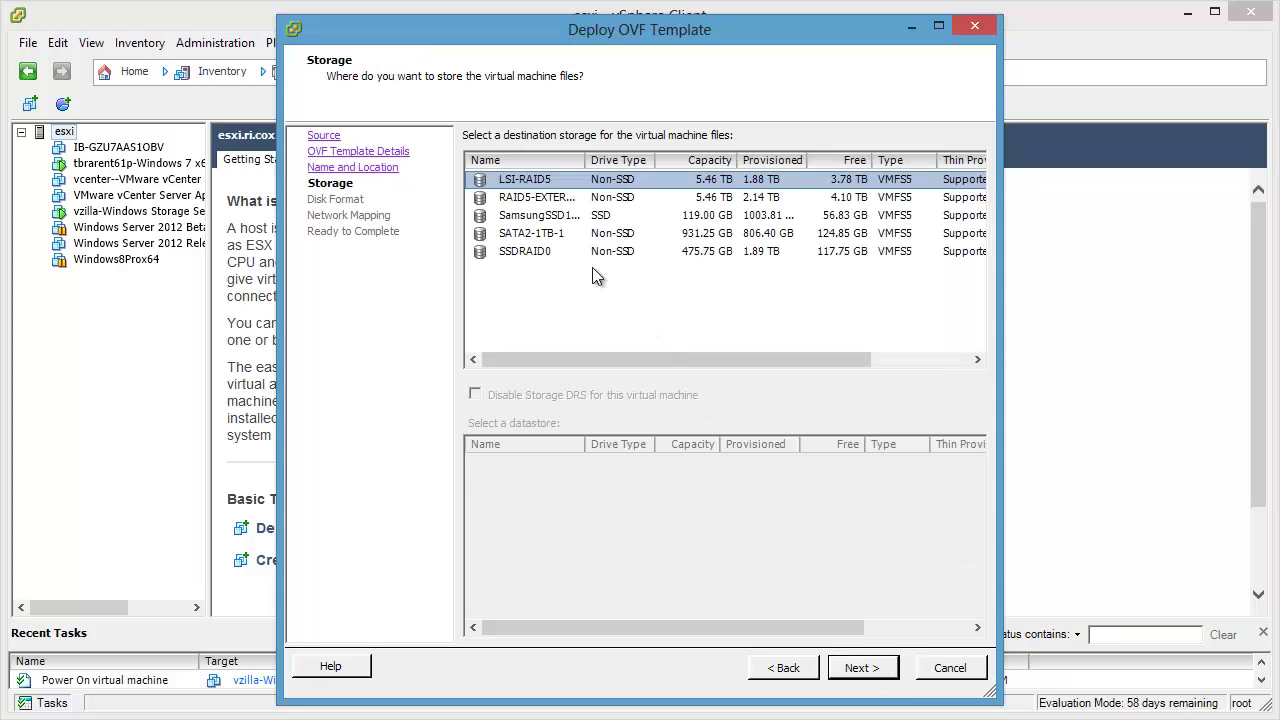
# Step: Store the appliance on the SSDRAID0 datastore with Thin Provision disks
pyautogui.click(560, 255)
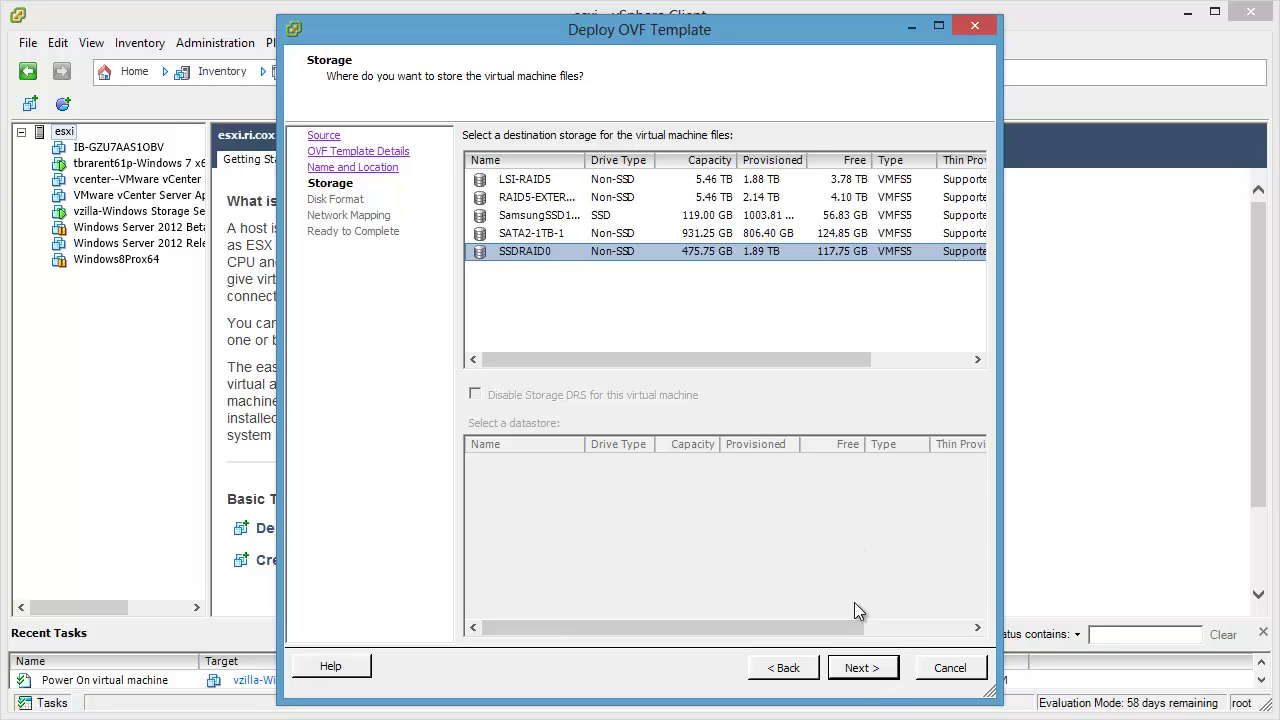
pyautogui.click(862, 668)
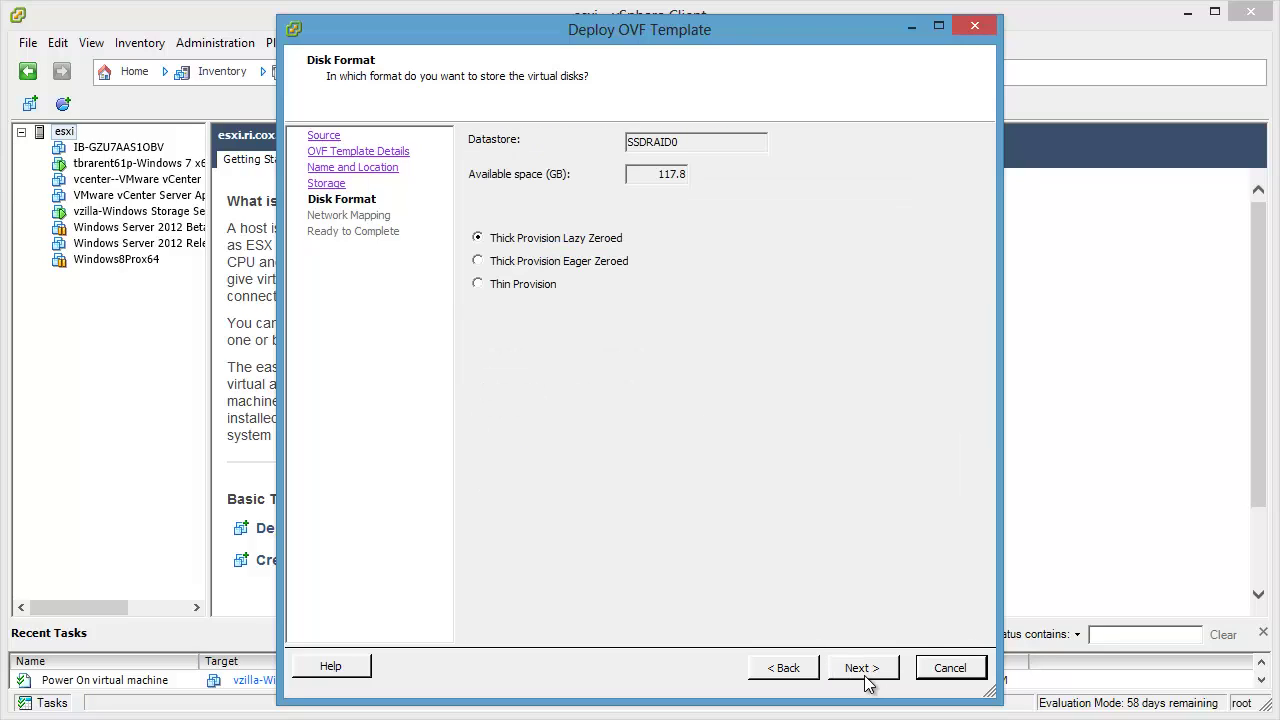
pyautogui.click(507, 284)
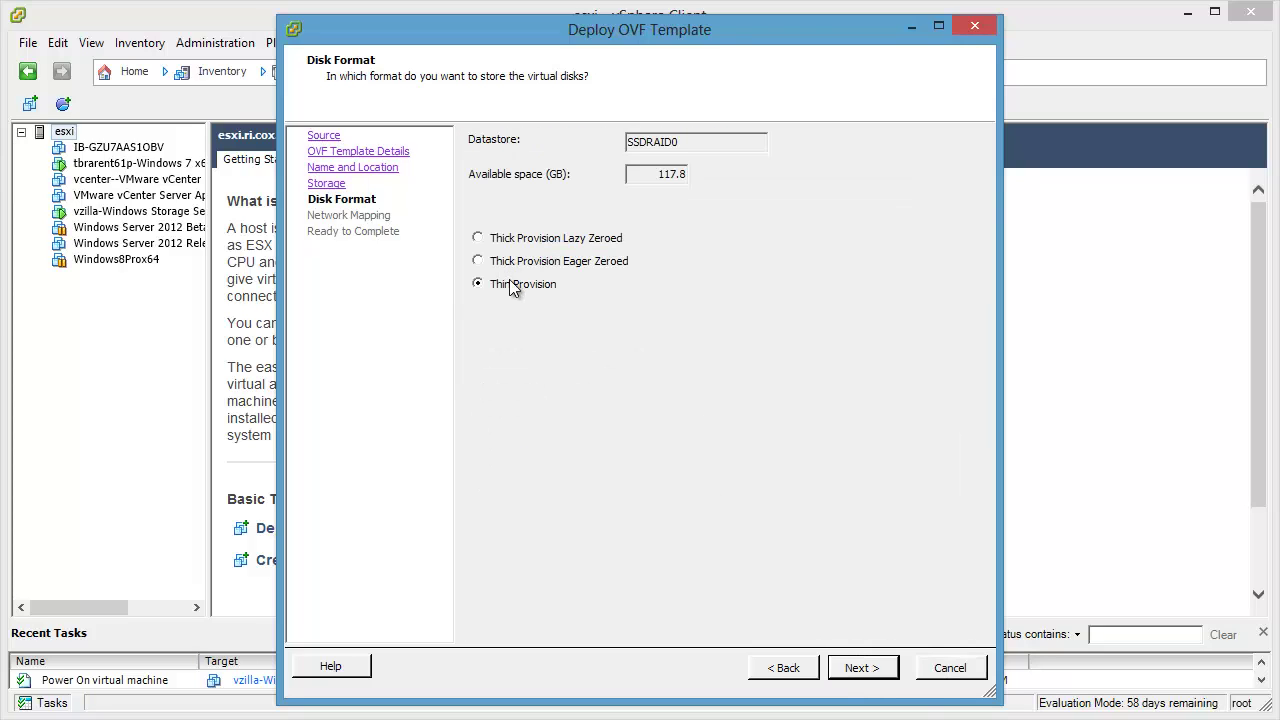
pyautogui.click(846, 670)
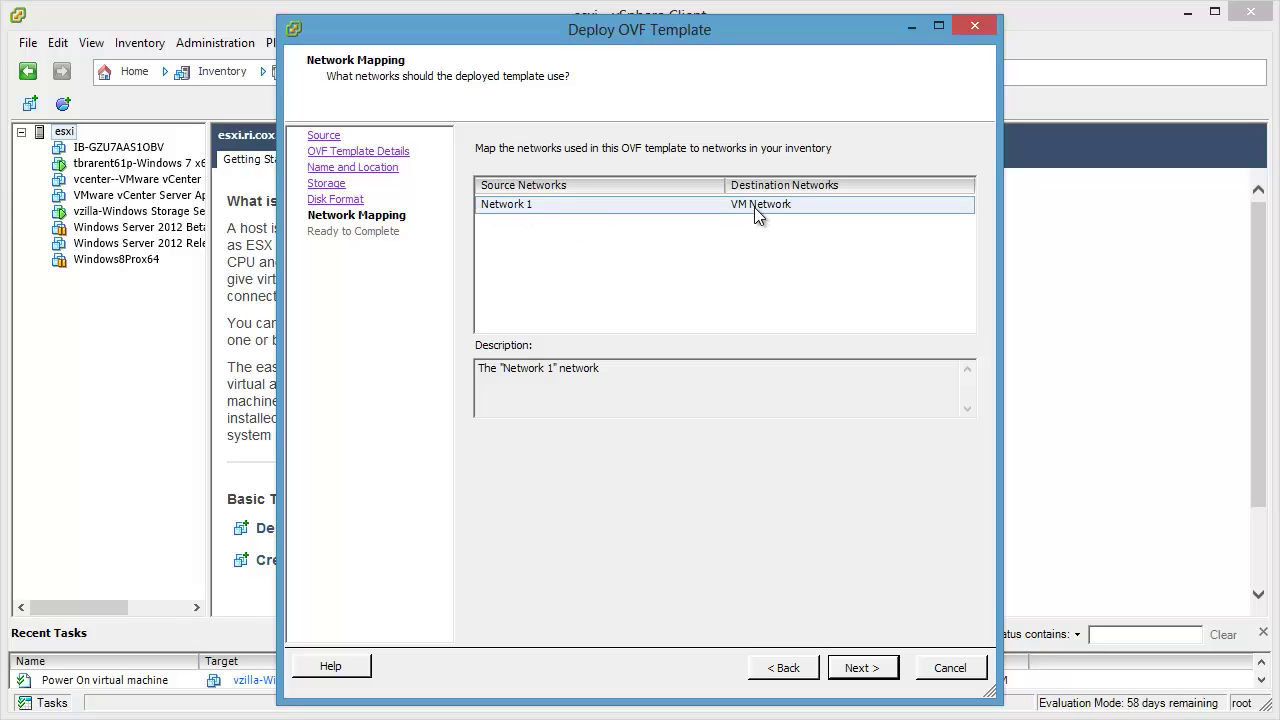
# Step: Keep VM Network mapping, enable power on after deployment, and finish the wizard
pyautogui.click(857, 670)
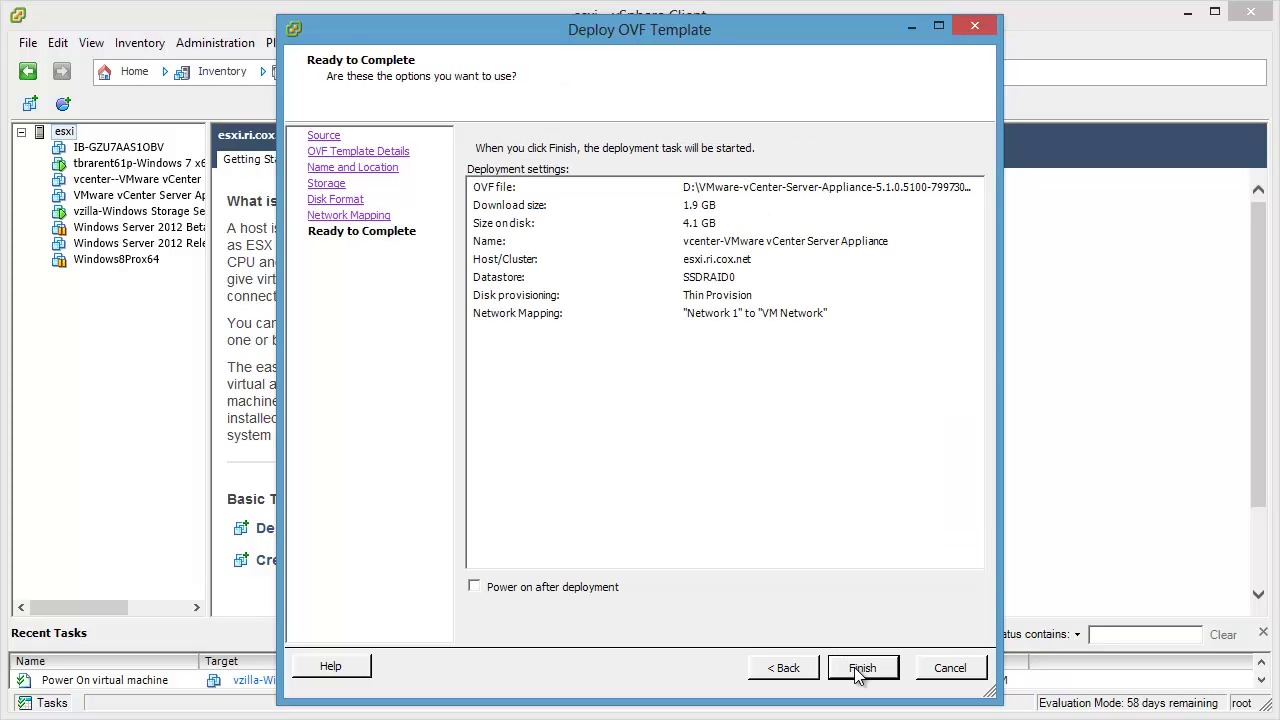
pyautogui.click(530, 592)
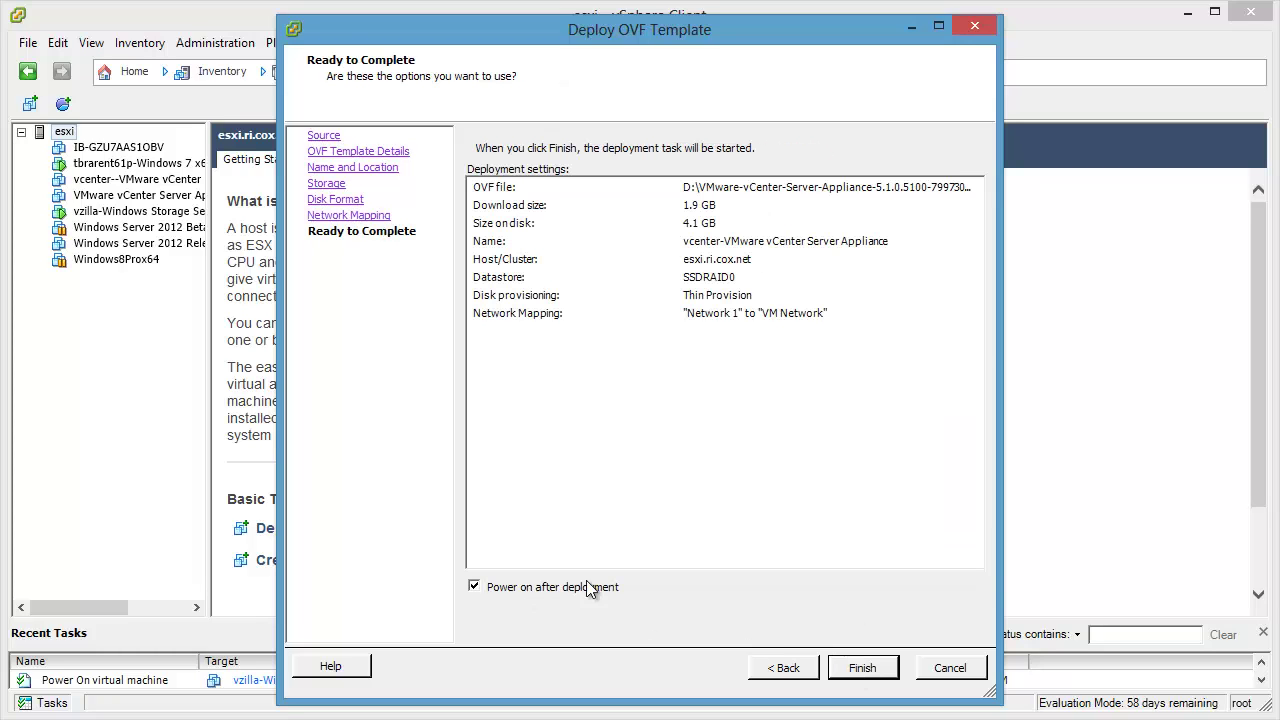
pyautogui.click(866, 666)
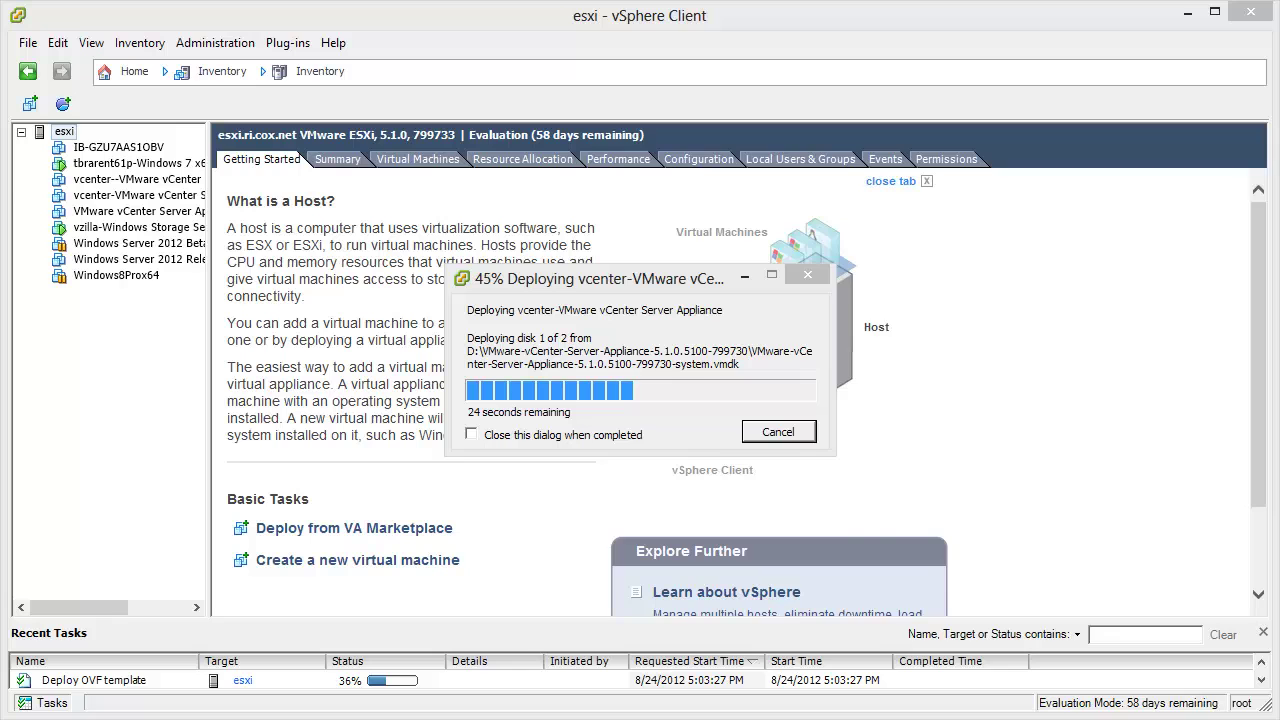
# Step: Open Task Manager with Ctrl+Shift+Esc while the deployment runs
pyautogui.hotkey('ctrl', 'shift', 'Escape')
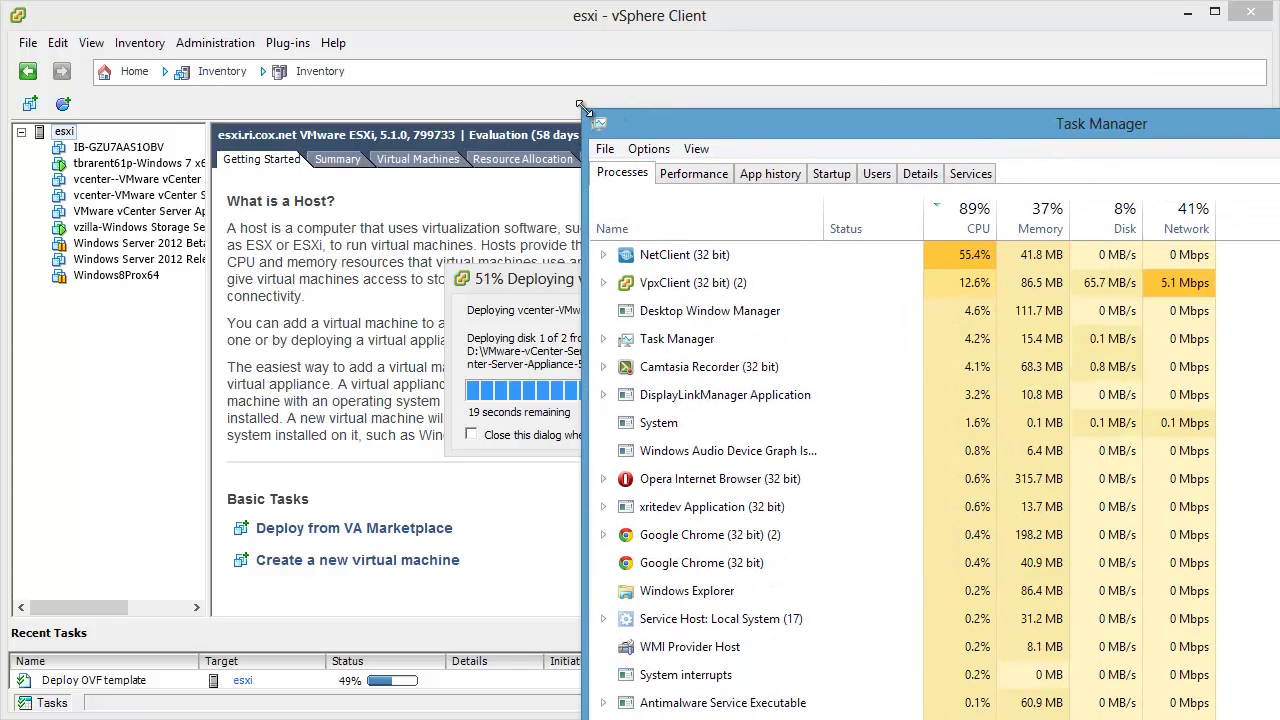
# Step: Check Task Manager's Disk 0 (D:) and Ethernet performance graphs, then minimize it
pyautogui.moveTo(583, 112); pyautogui.dragTo(960, 25)
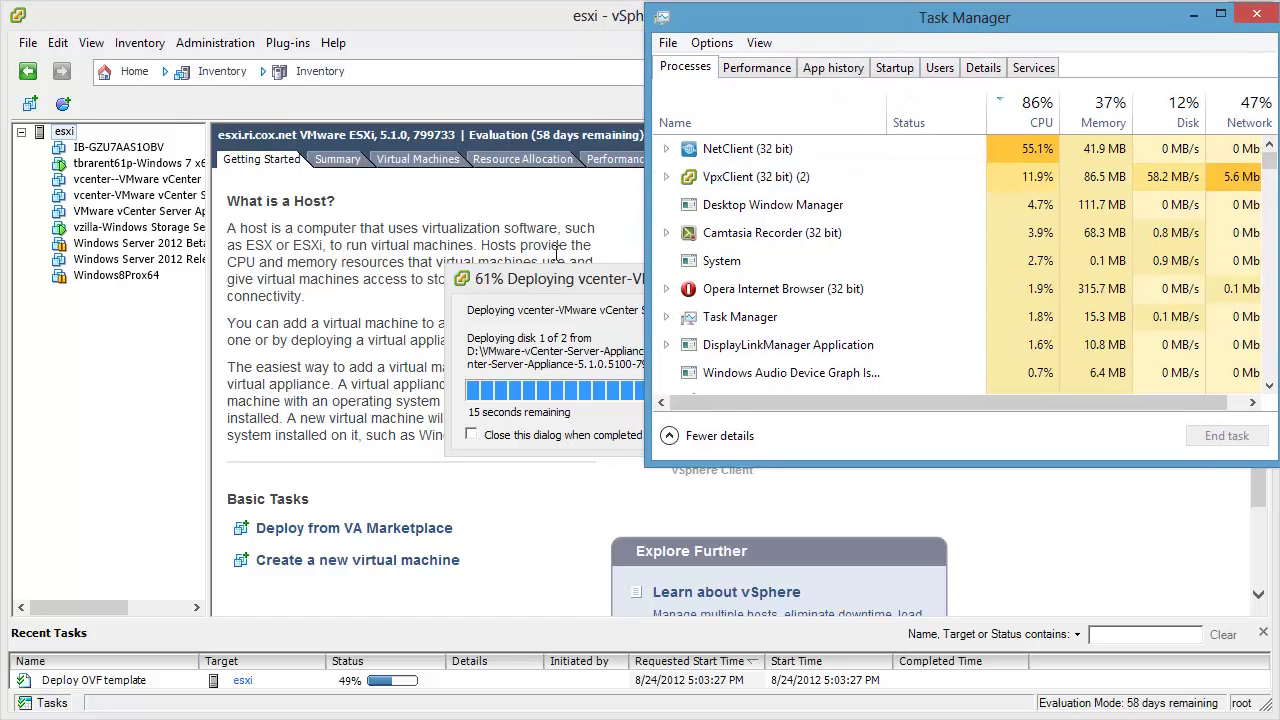
pyautogui.moveTo(534, 280); pyautogui.dragTo(300, 223)
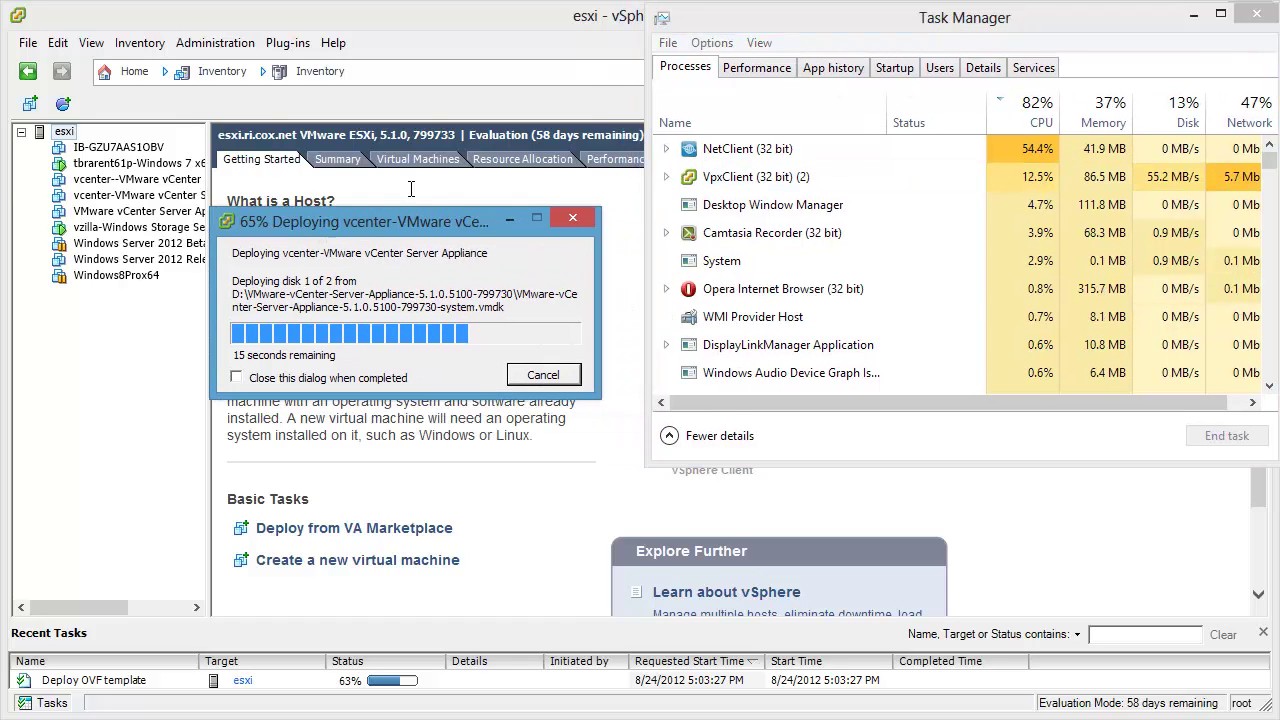
pyautogui.click(755, 67)
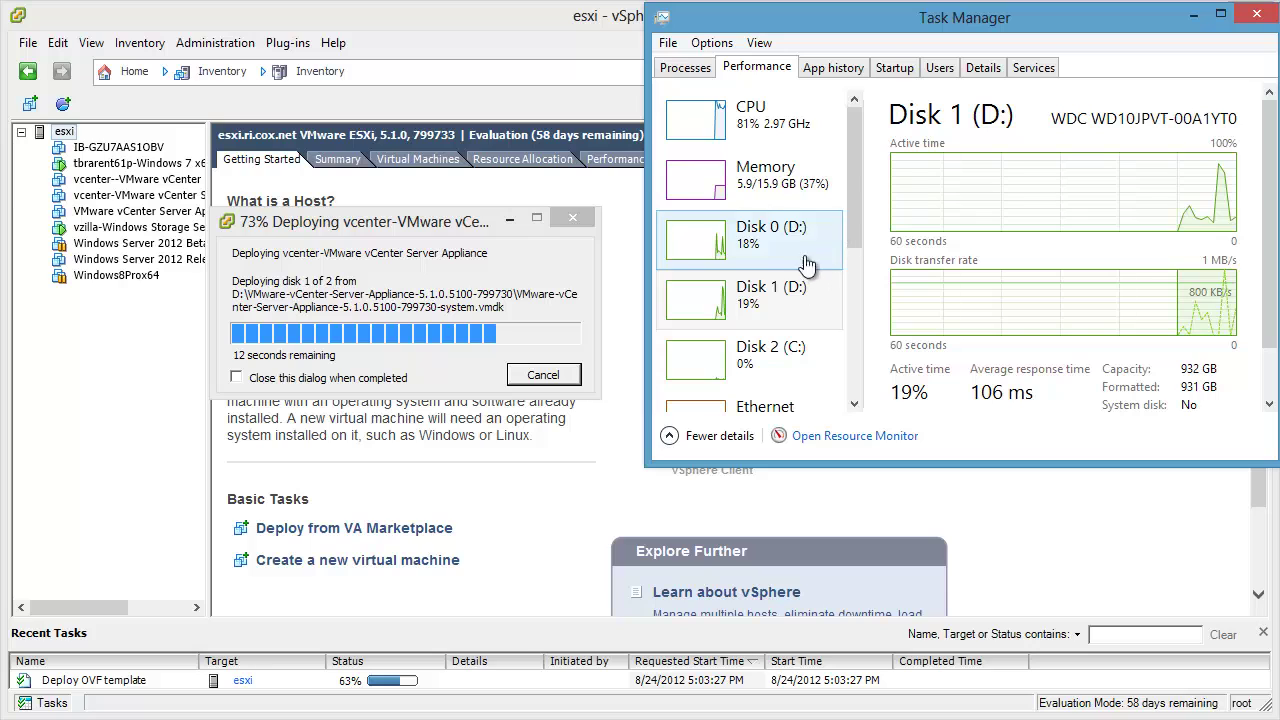
pyautogui.click(838, 230)
pyautogui.scroll(-3, 856, 212)
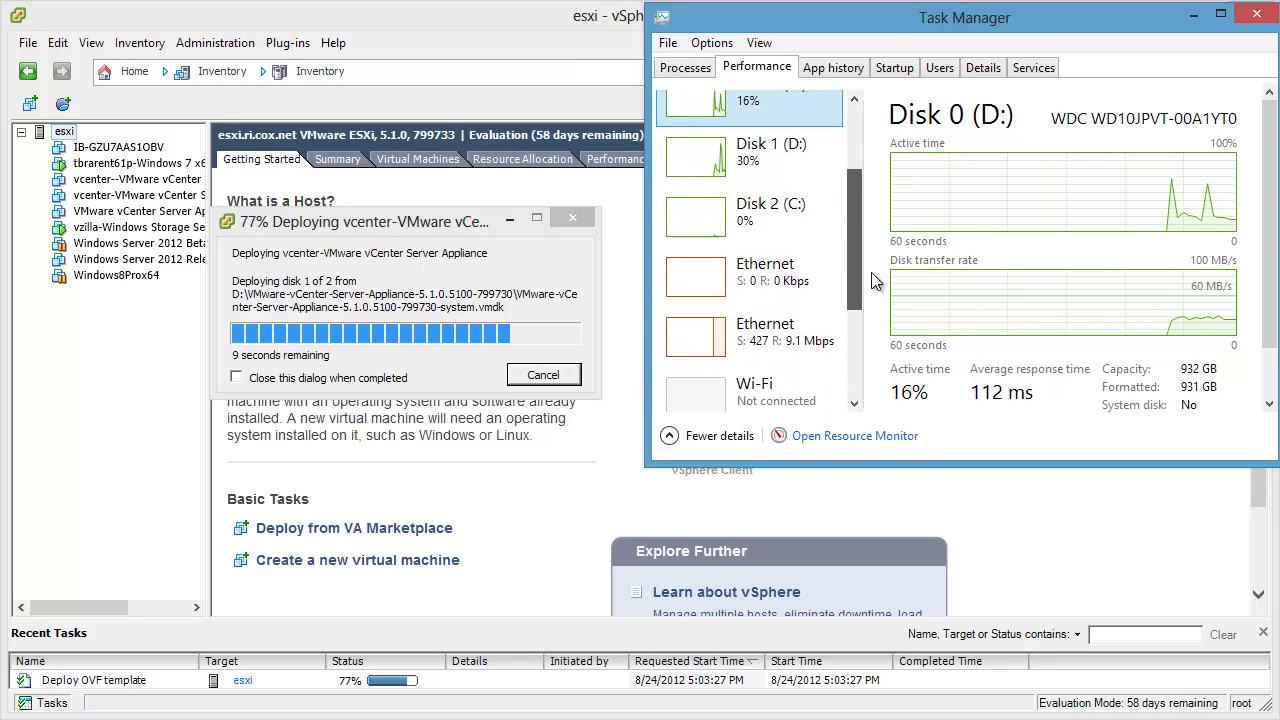
pyautogui.click(790, 308)
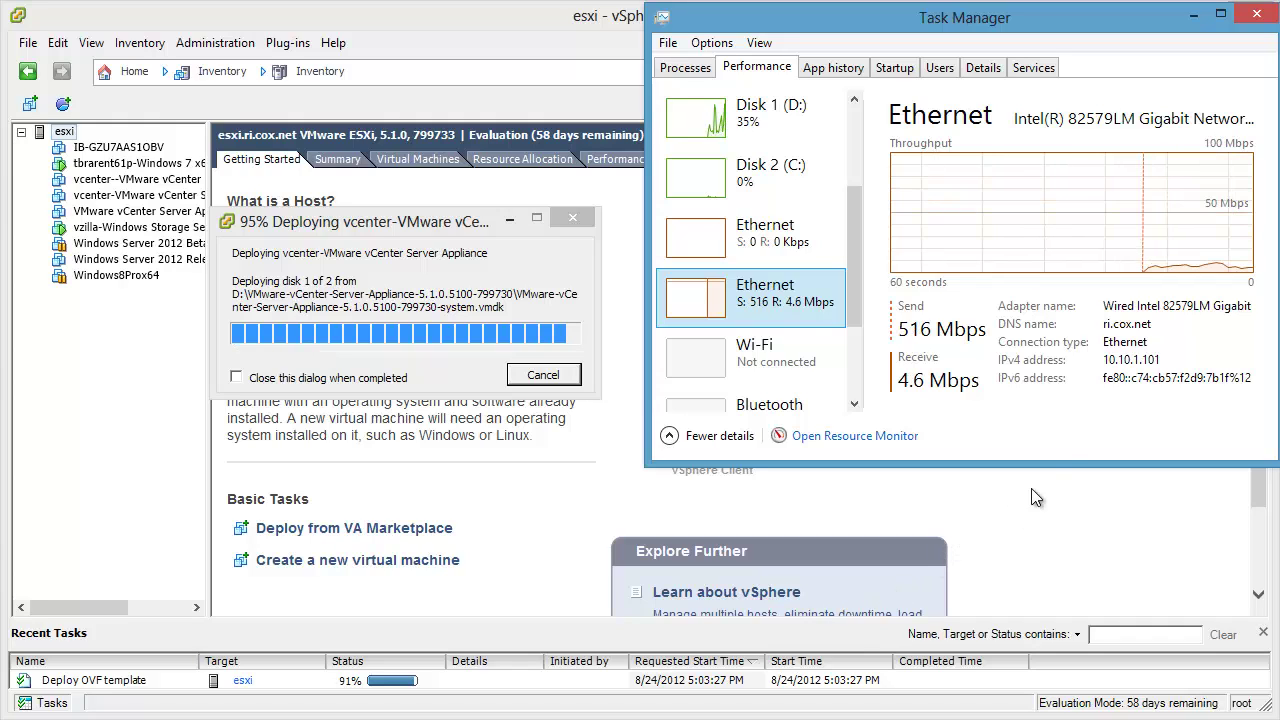
pyautogui.click(1193, 15)
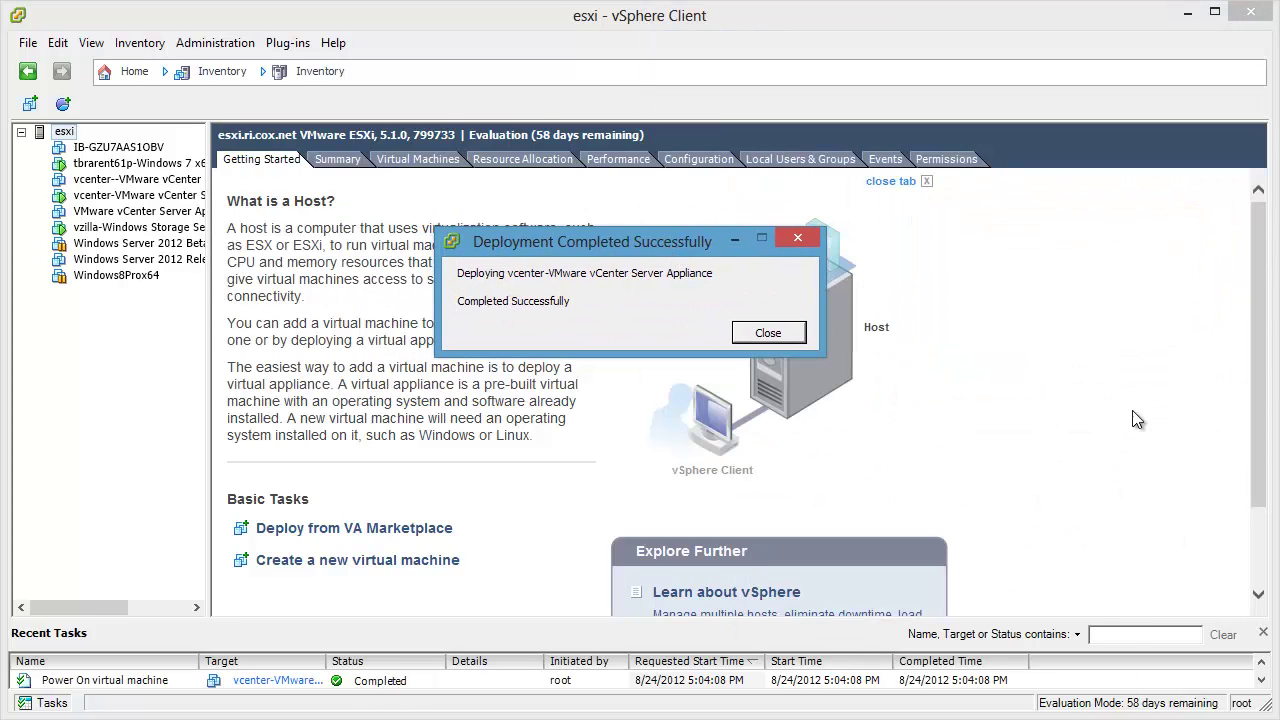
# Step: Dismiss the completion notice and open the new vCenter appliance VM's enlarged Console tab
pyautogui.click(778, 334)
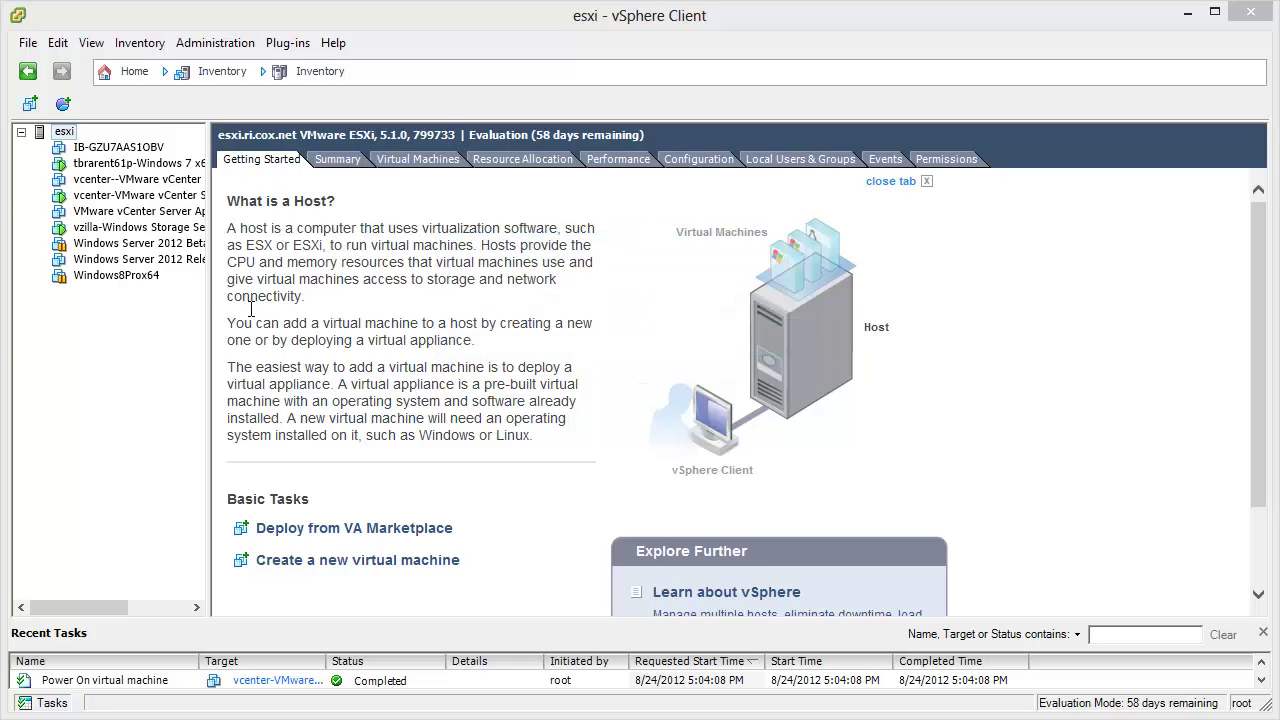
pyautogui.click(140, 196)
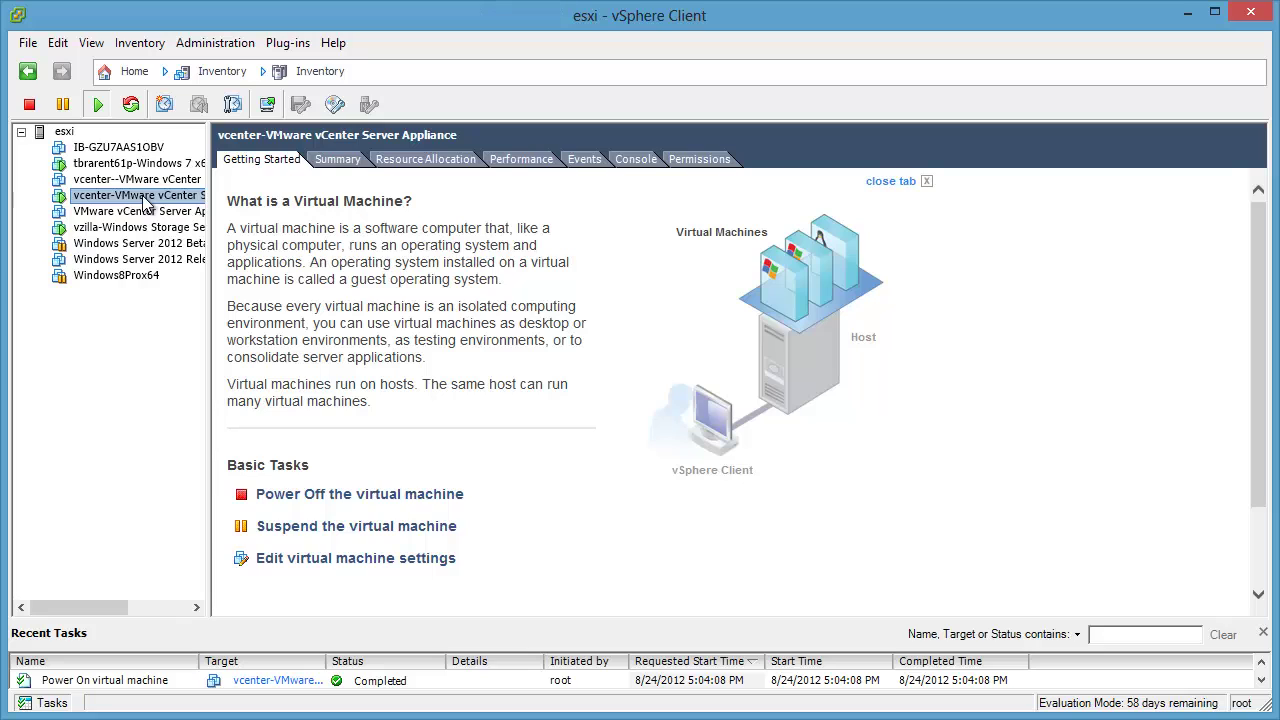
pyautogui.click(636, 159)
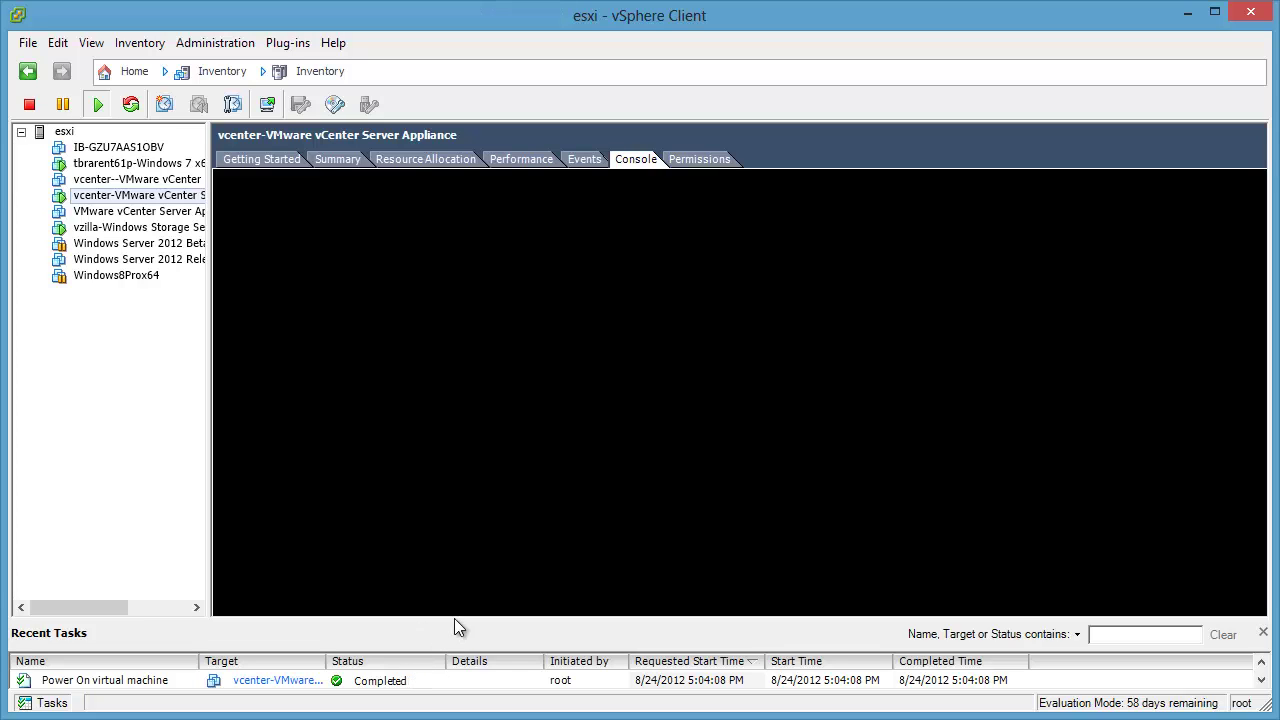
pyautogui.moveTo(454, 623); pyautogui.dragTo(461, 604)
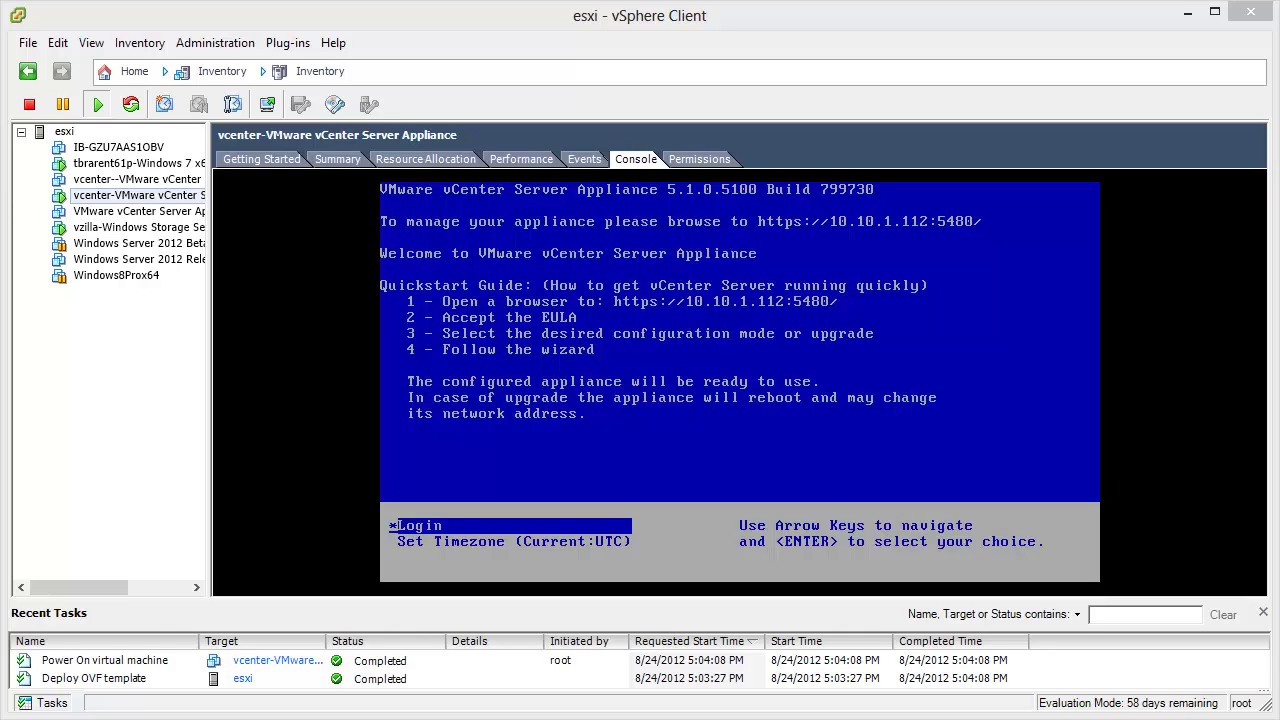
pyautogui.moveTo(1279, 588); pyautogui.dragTo(619, 619)
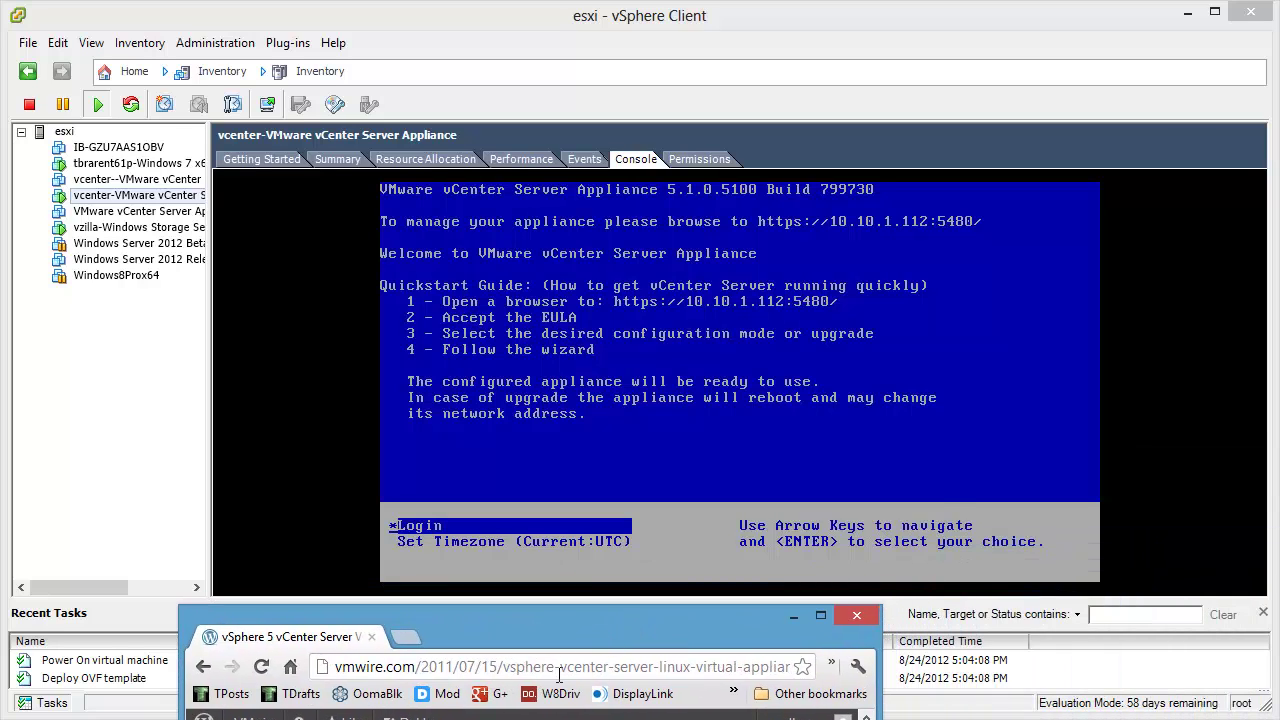
pyautogui.click(748, 668)
pyautogui.write('https')
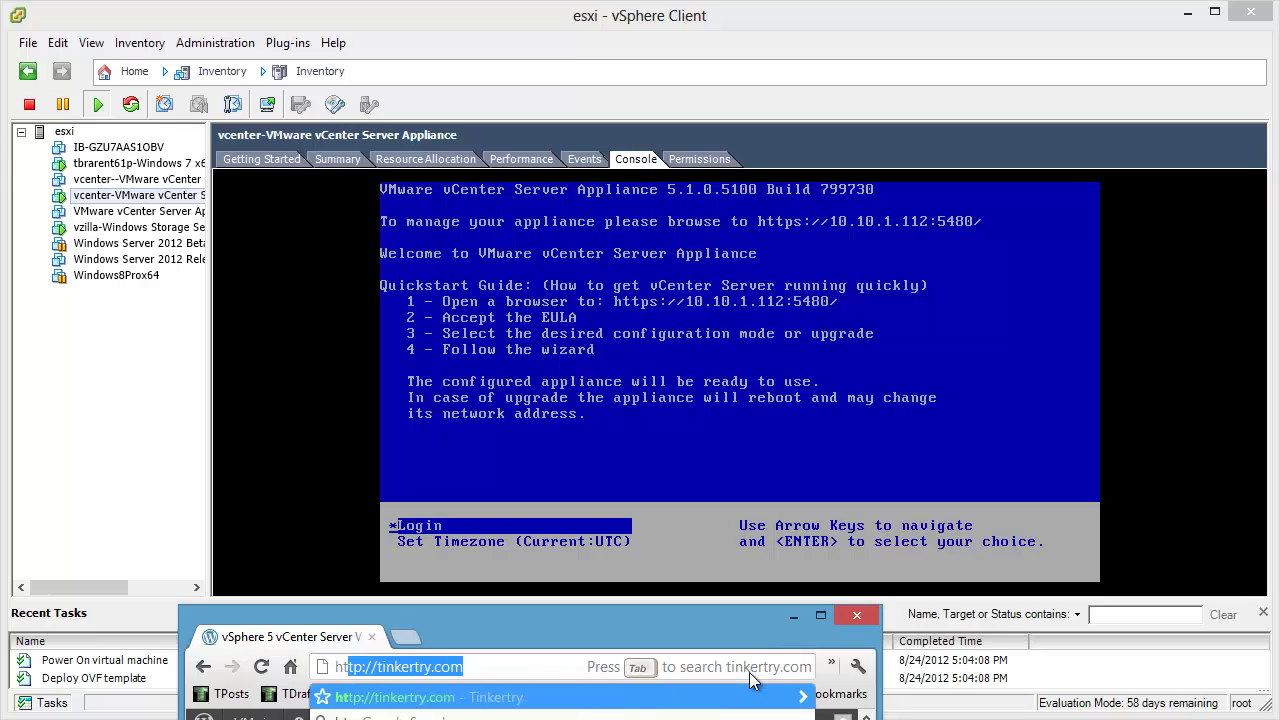
pyautogui.write('://')
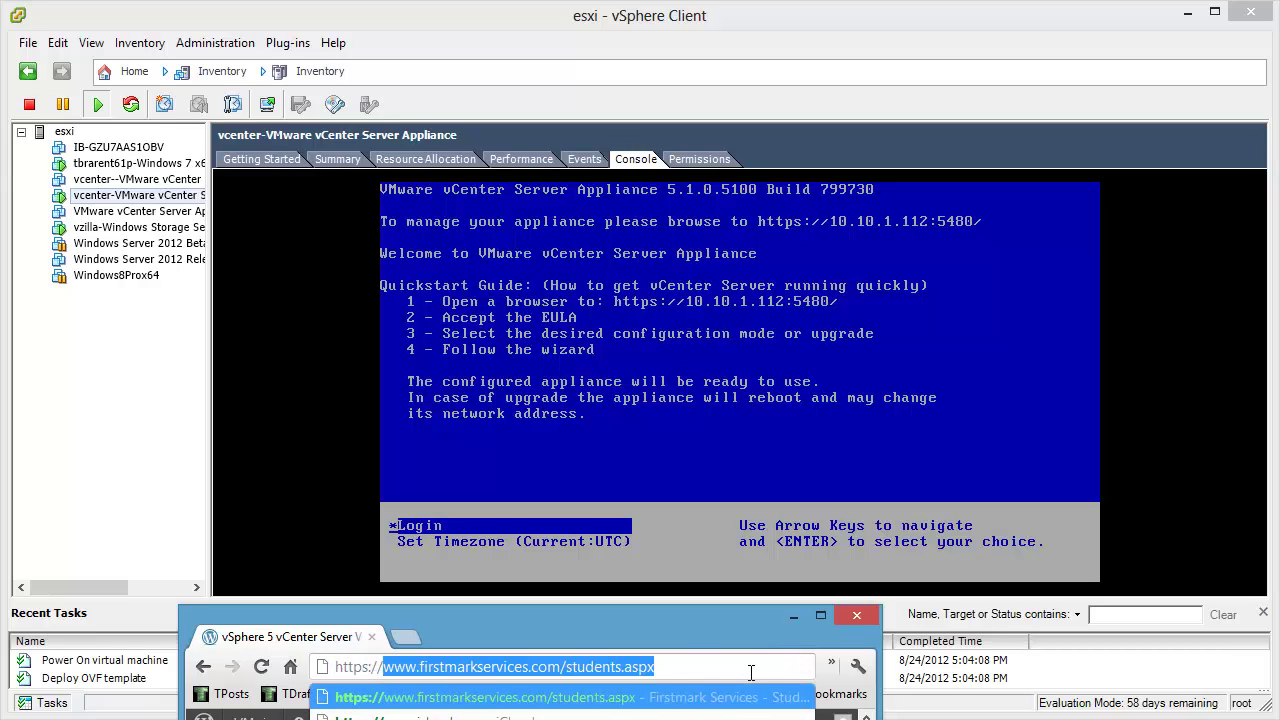
pyautogui.write('10.10.1.1')
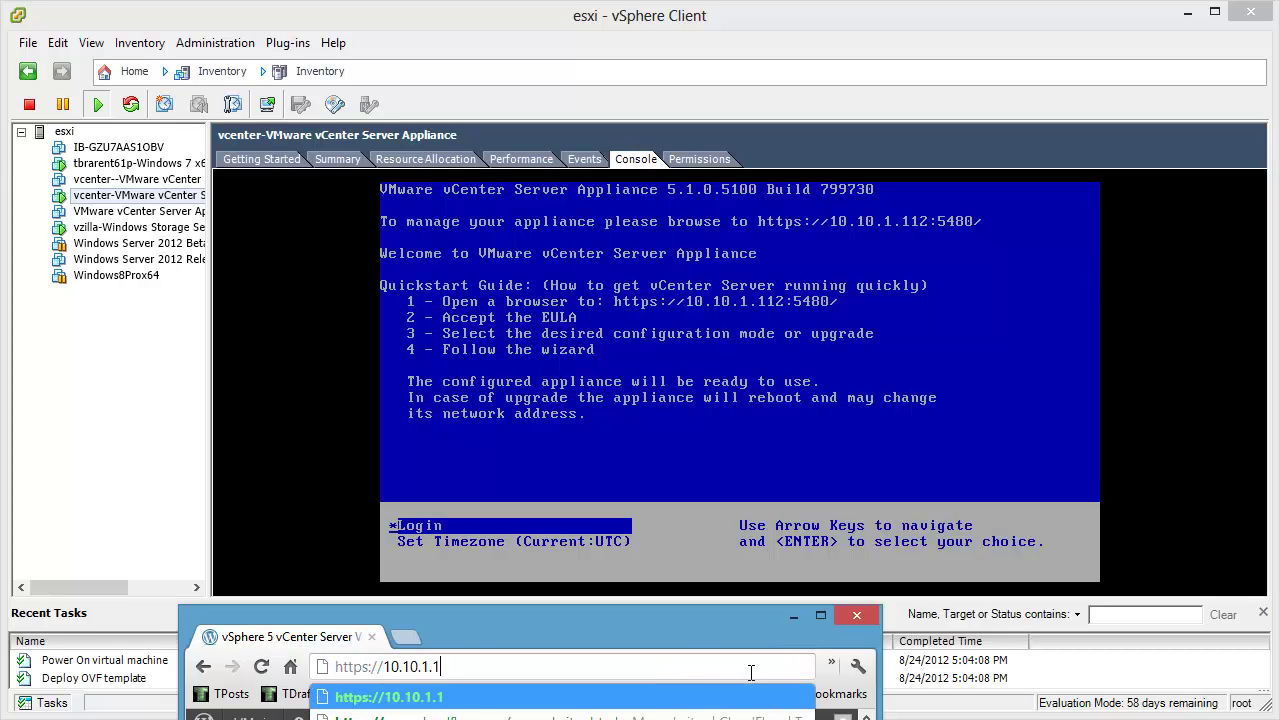
pyautogui.write('12:5480')
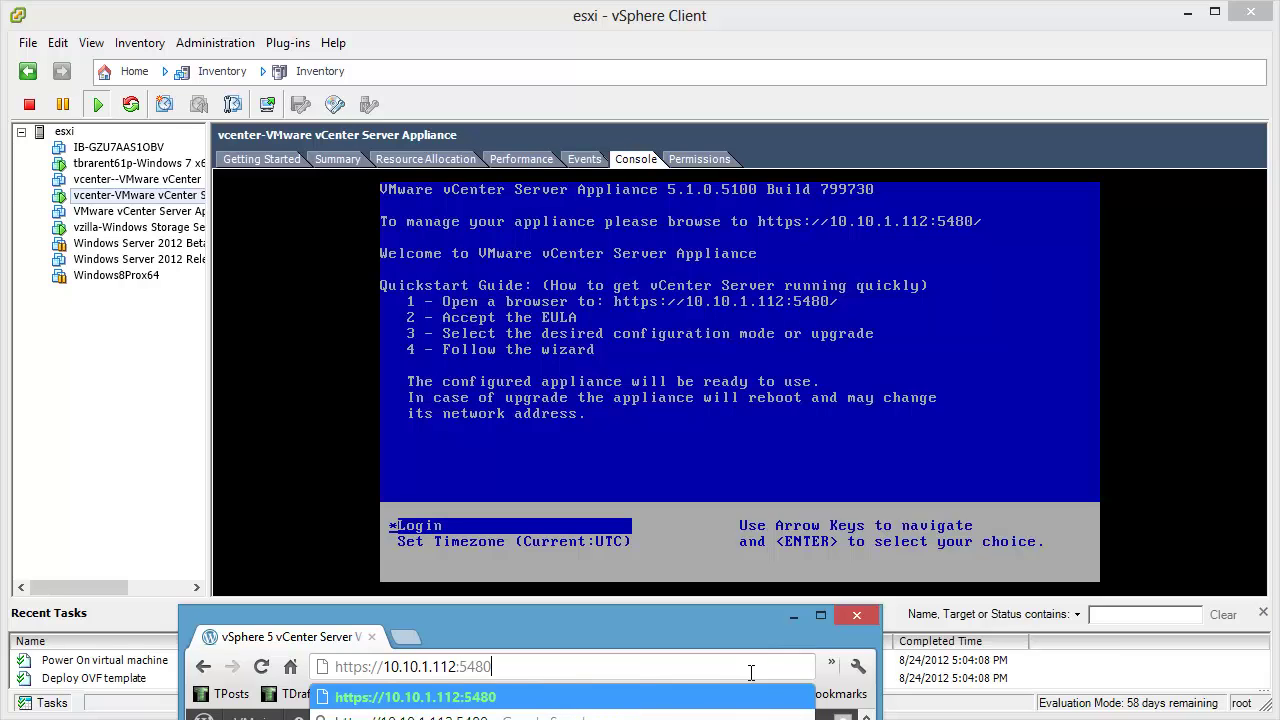
pyautogui.press('Return')
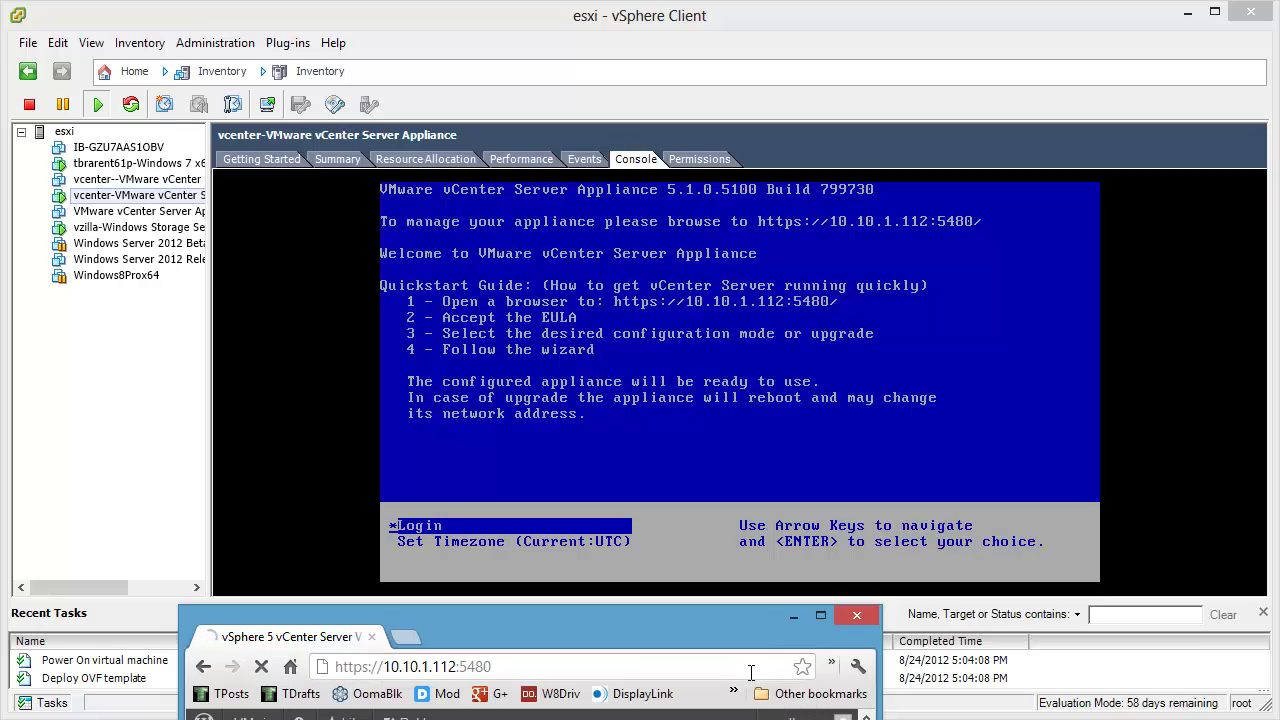
pyautogui.moveTo(729, 632); pyautogui.dragTo(1278, 200)
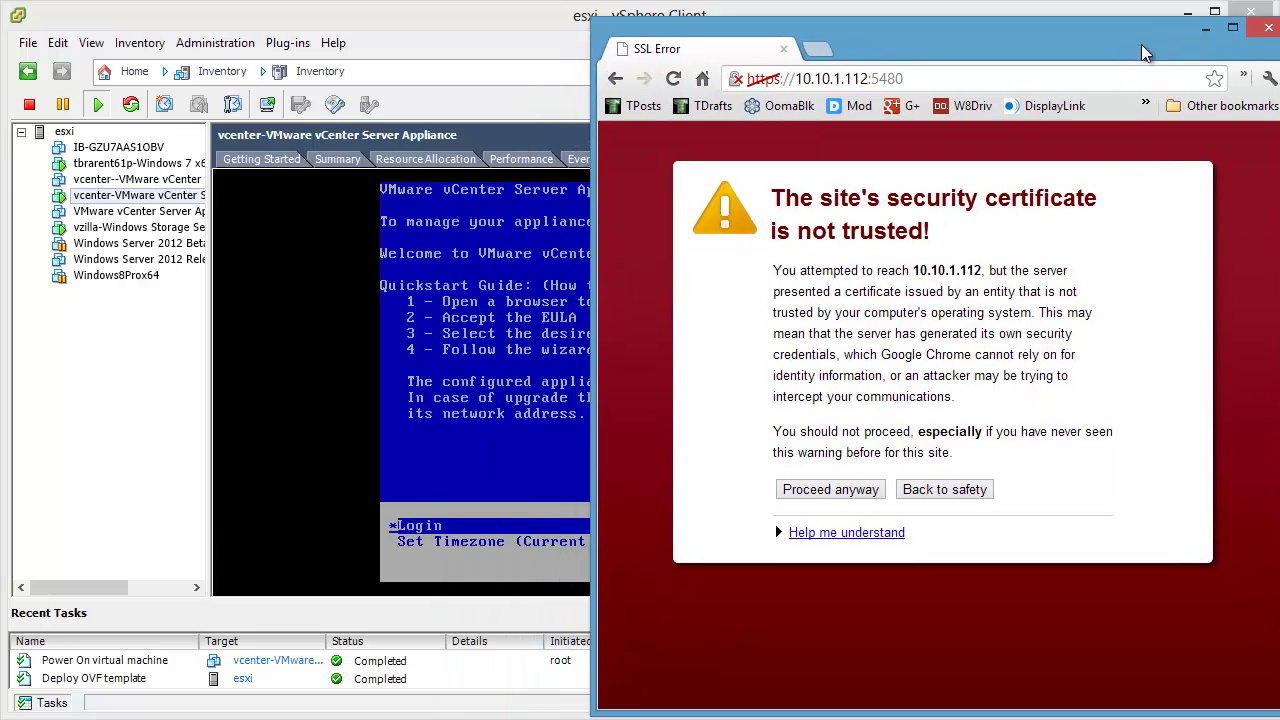
pyautogui.click(853, 496)
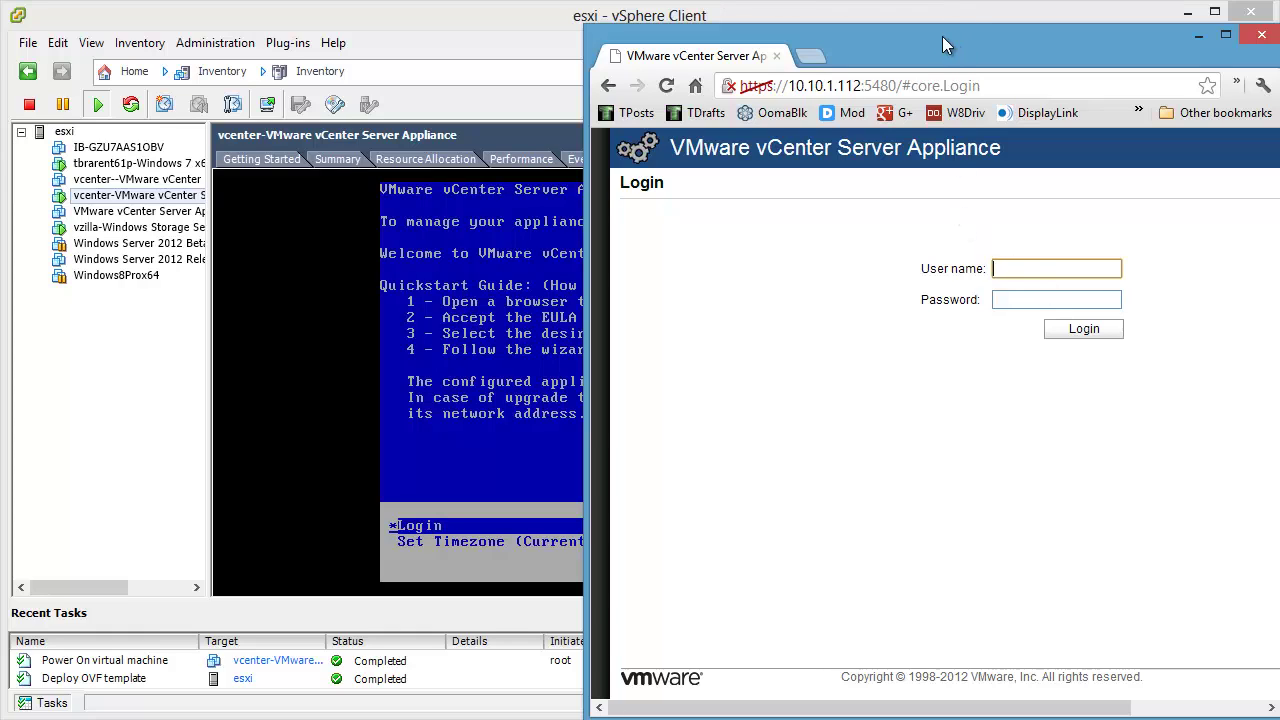
# Step: Log in to the appliance admin page as root with the account password
pyautogui.press('Tab')
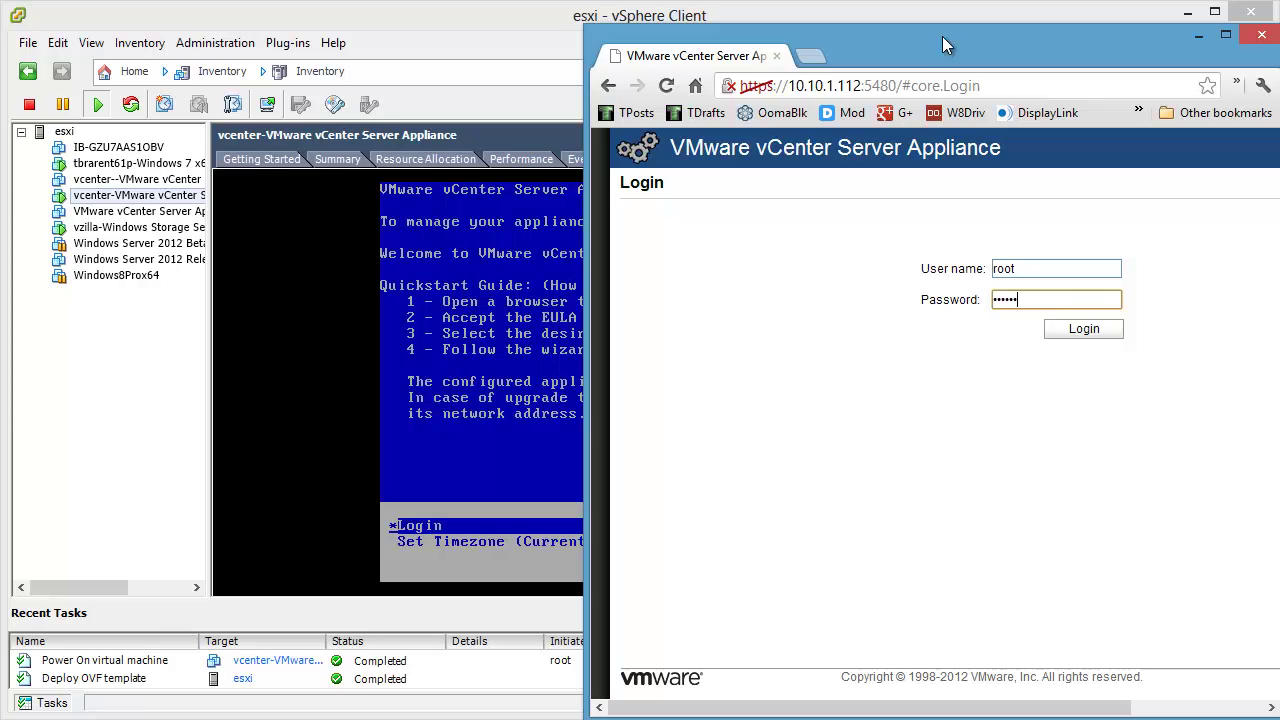
pyautogui.press('Return')
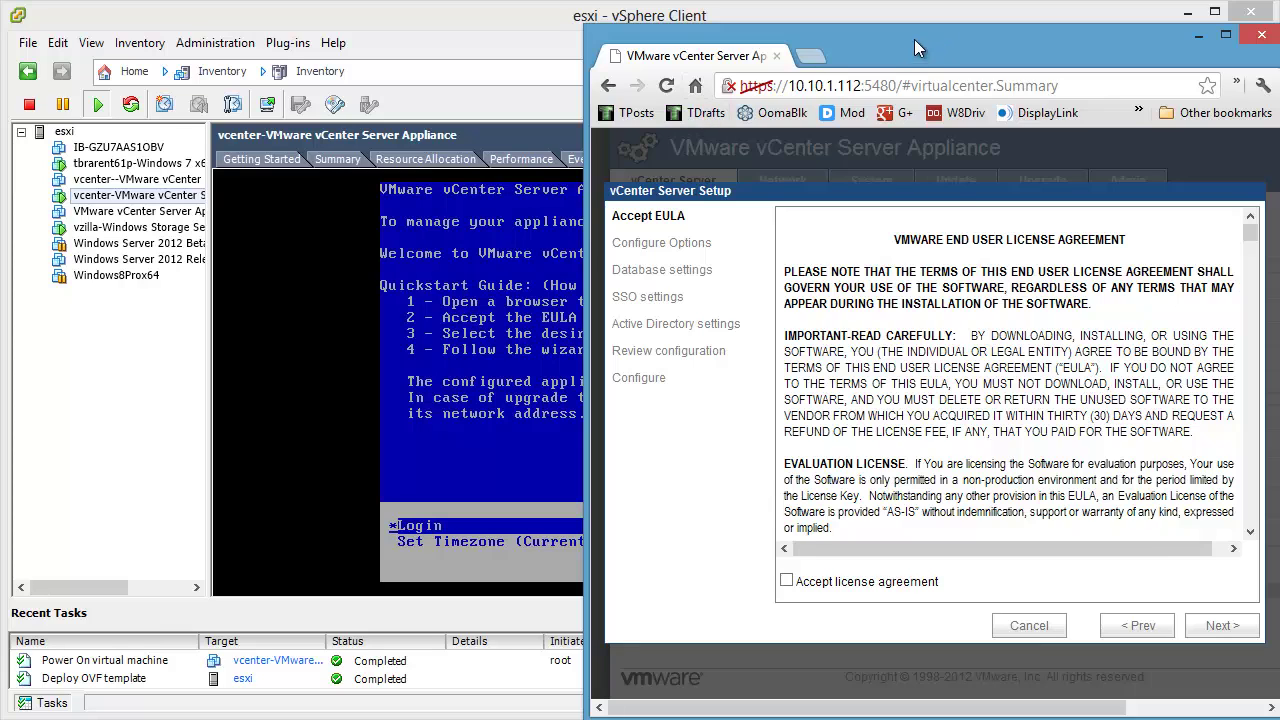
# Step: Bring Chrome back onto the screen and enlarge it to fill the display
pyautogui.moveTo(914, 39); pyautogui.dragTo(1279, 293)
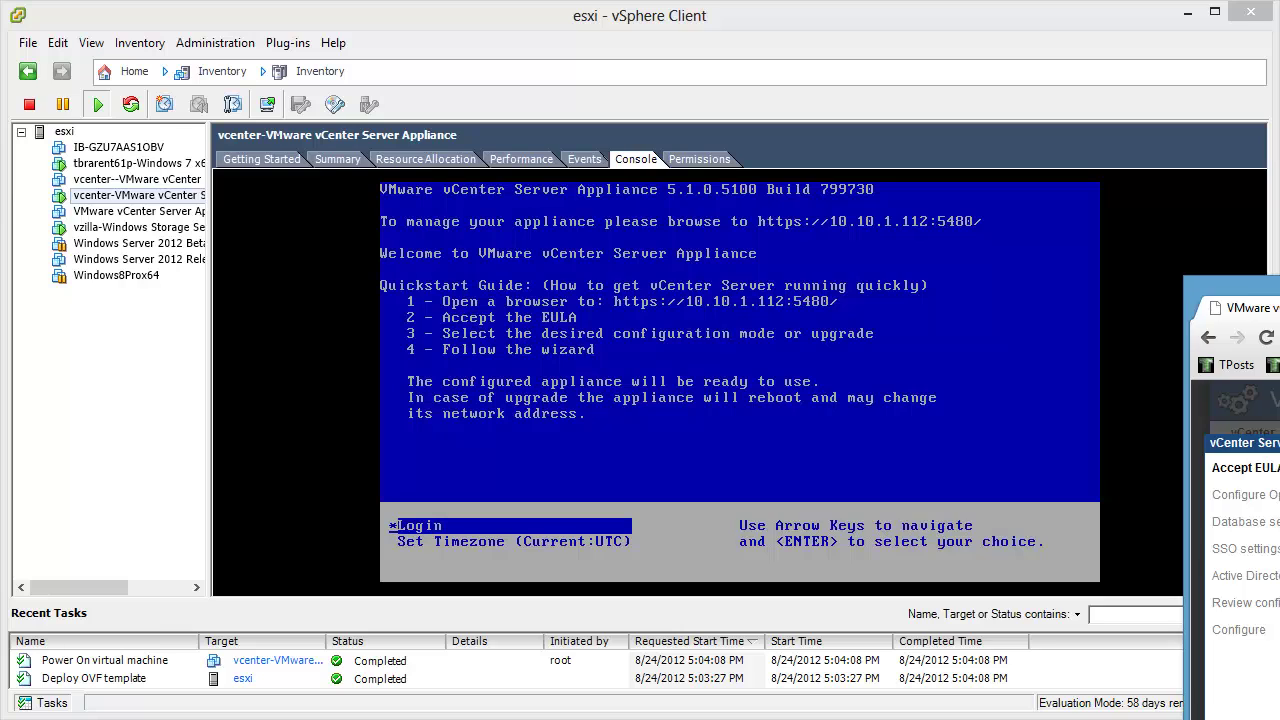
pyautogui.moveTo(1279, 291); pyautogui.dragTo(334, 24)
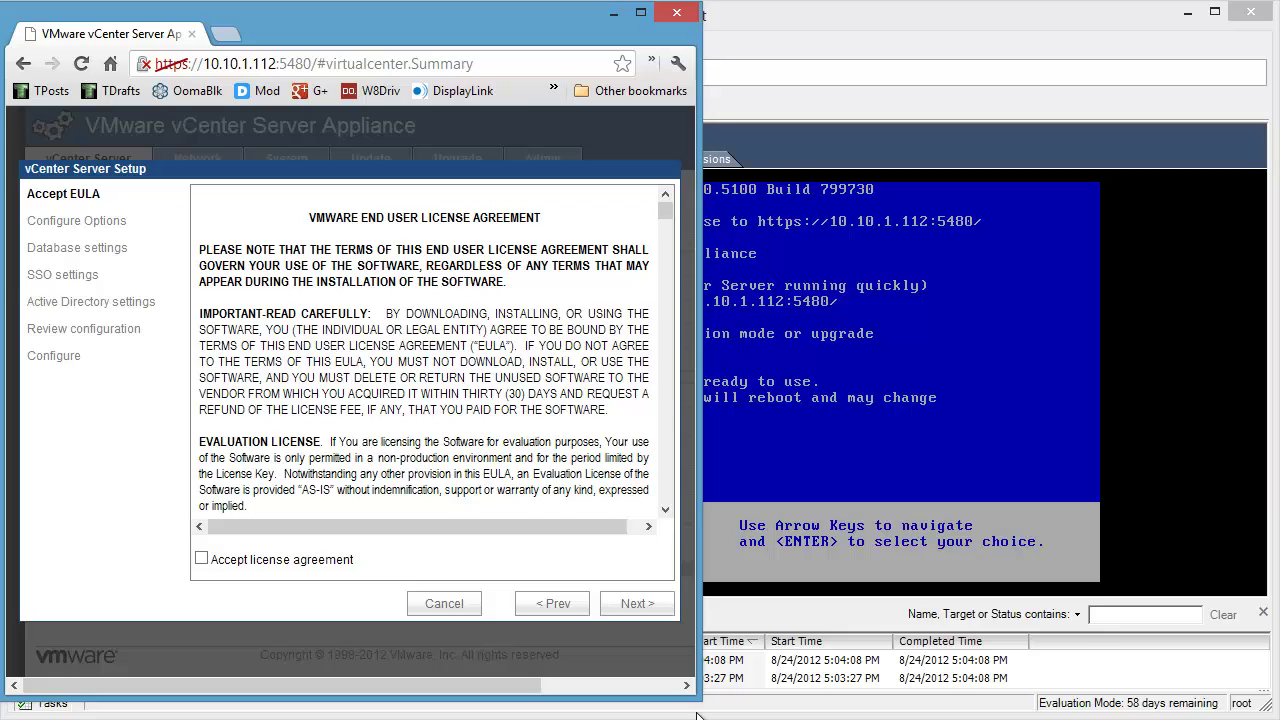
pyautogui.moveTo(697, 713); pyautogui.dragTo(1268, 712)
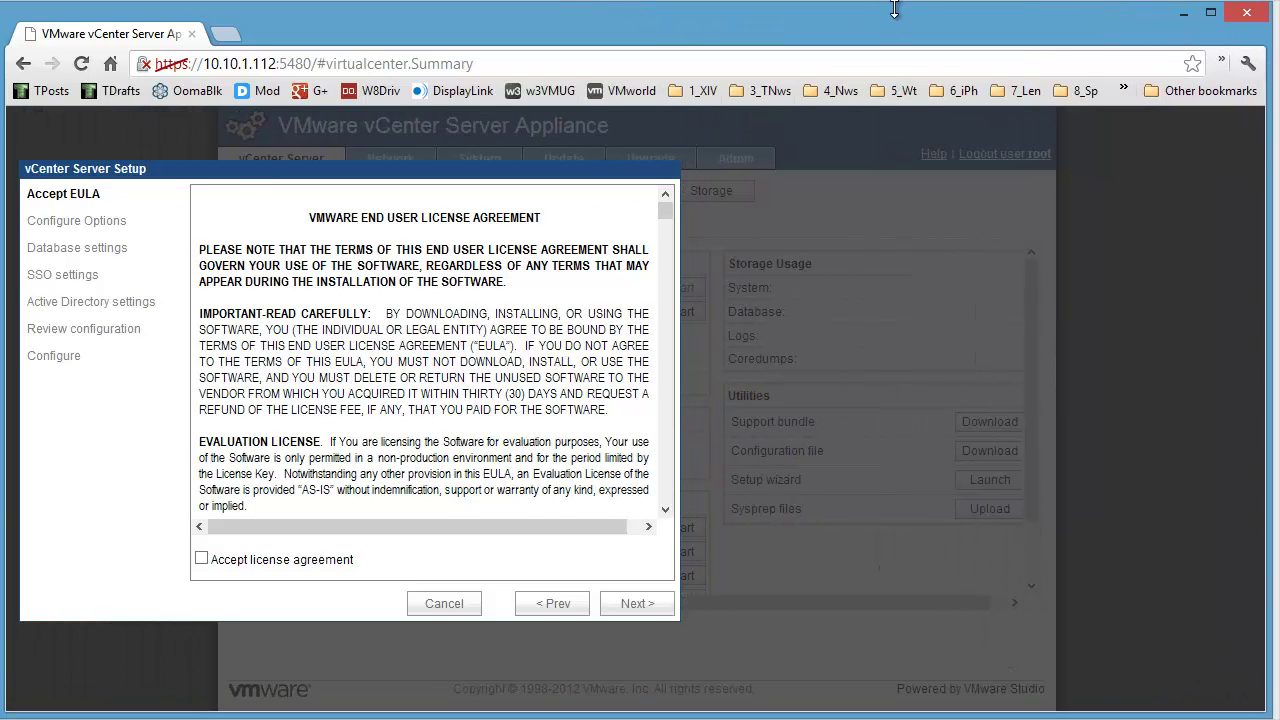
pyautogui.moveTo(895, 9); pyautogui.dragTo(895, 0)
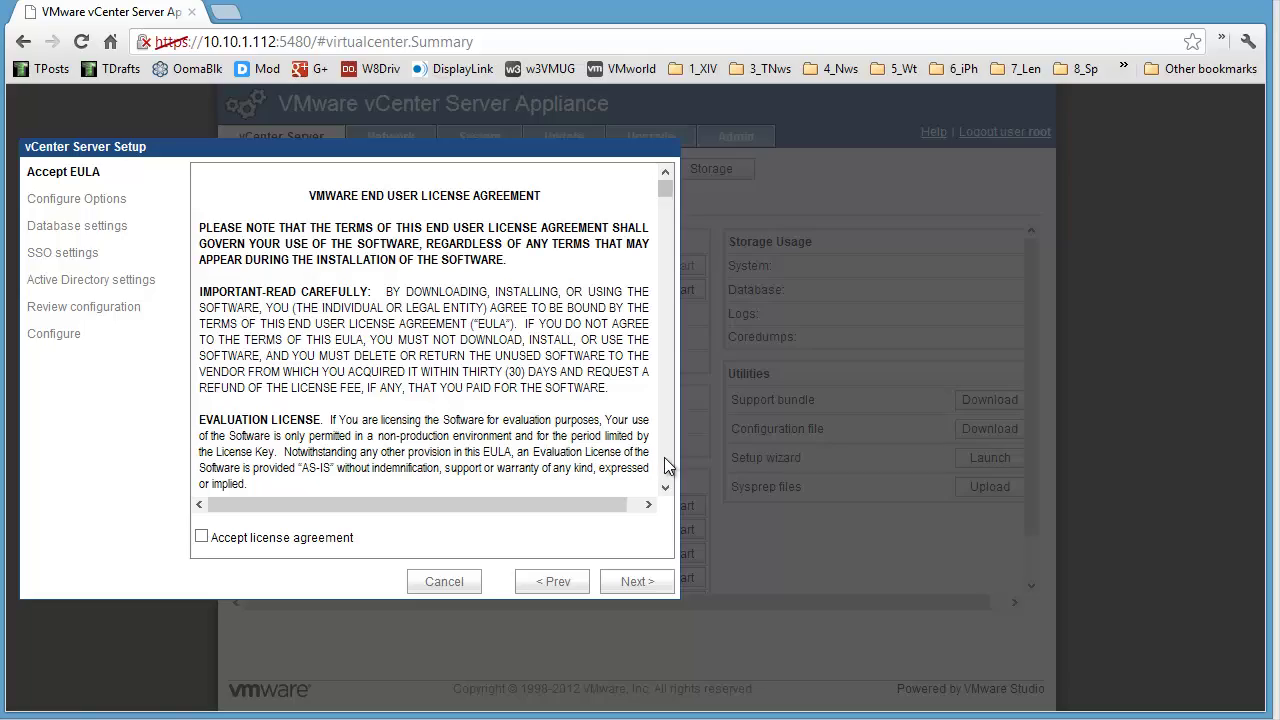
# Step: Scroll through the EULA, tick Accept license agreement, and go to the next step
pyautogui.scroll(-9, 666, 455)
pyautogui.scroll(-10, 666, 455)
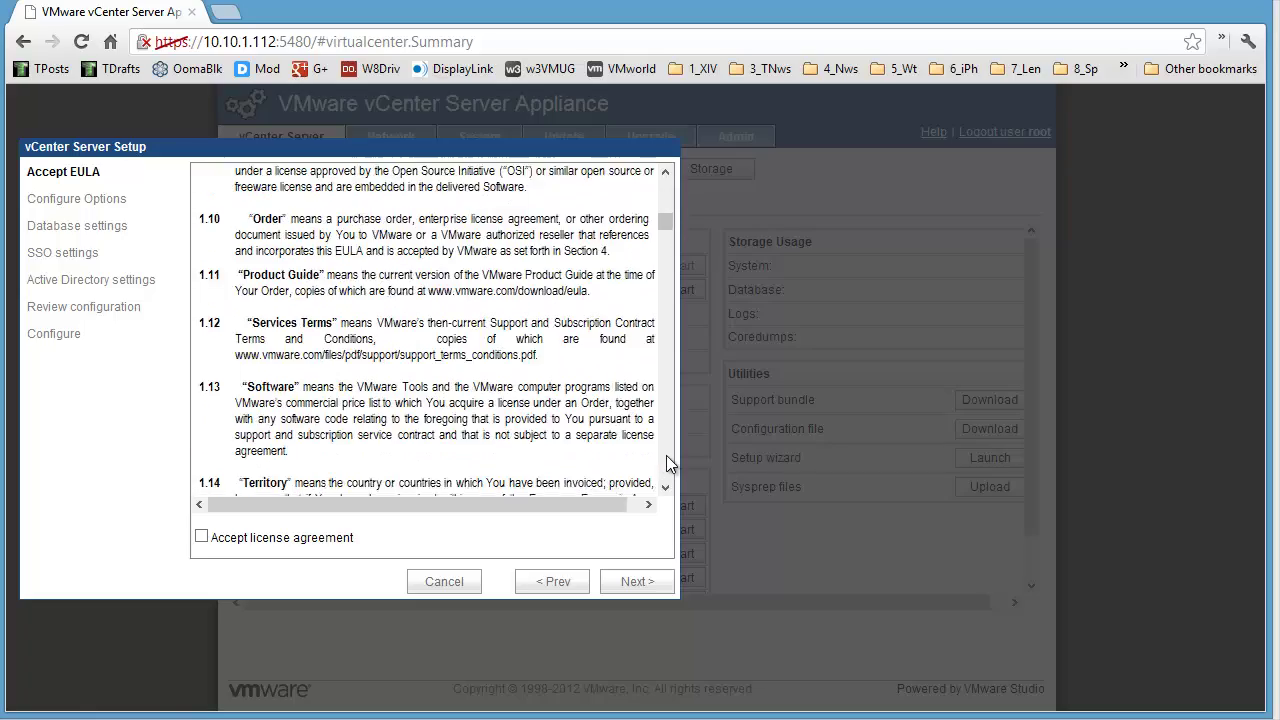
pyautogui.scroll(-10, 668, 463)
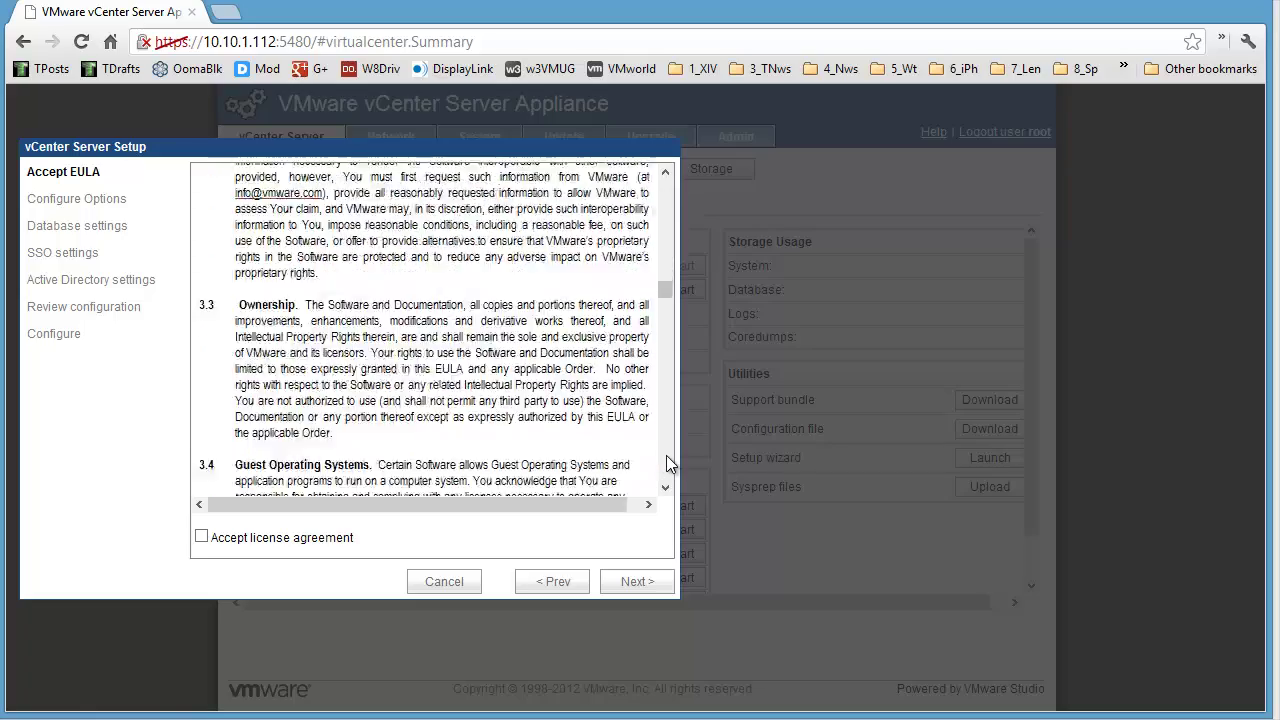
pyautogui.scroll(-10, 668, 463)
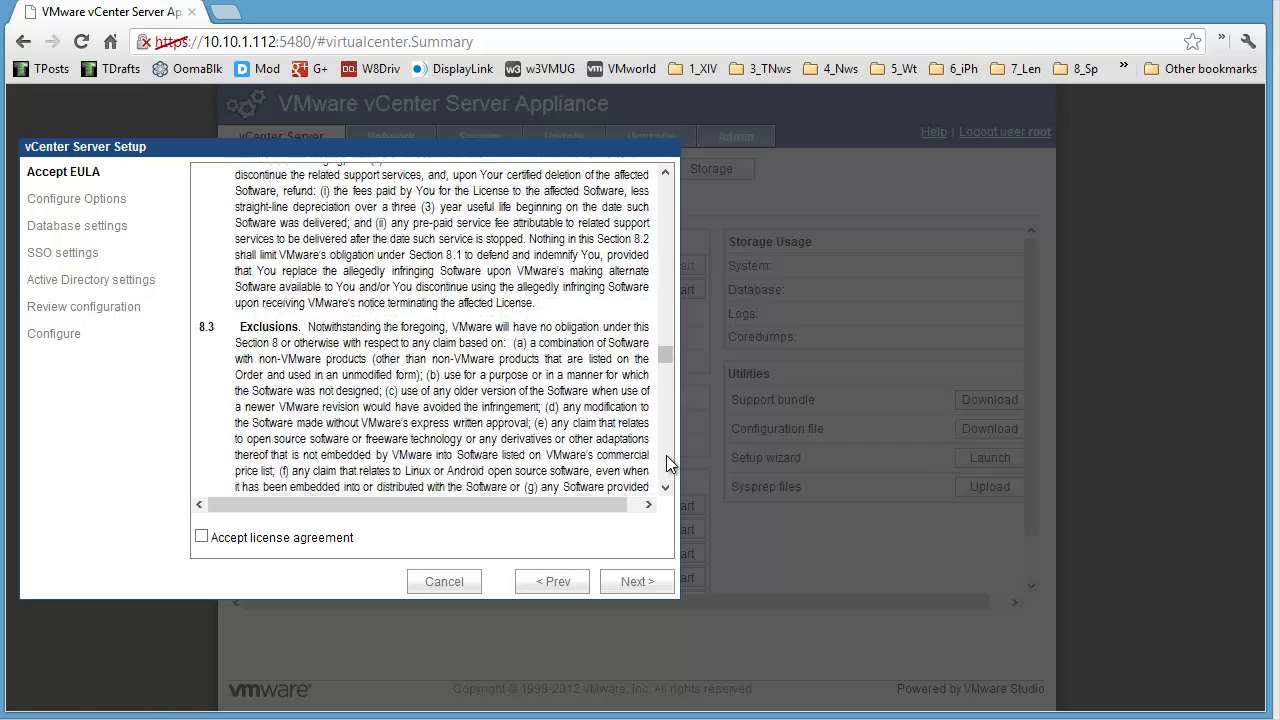
pyautogui.scroll(-10, 668, 463)
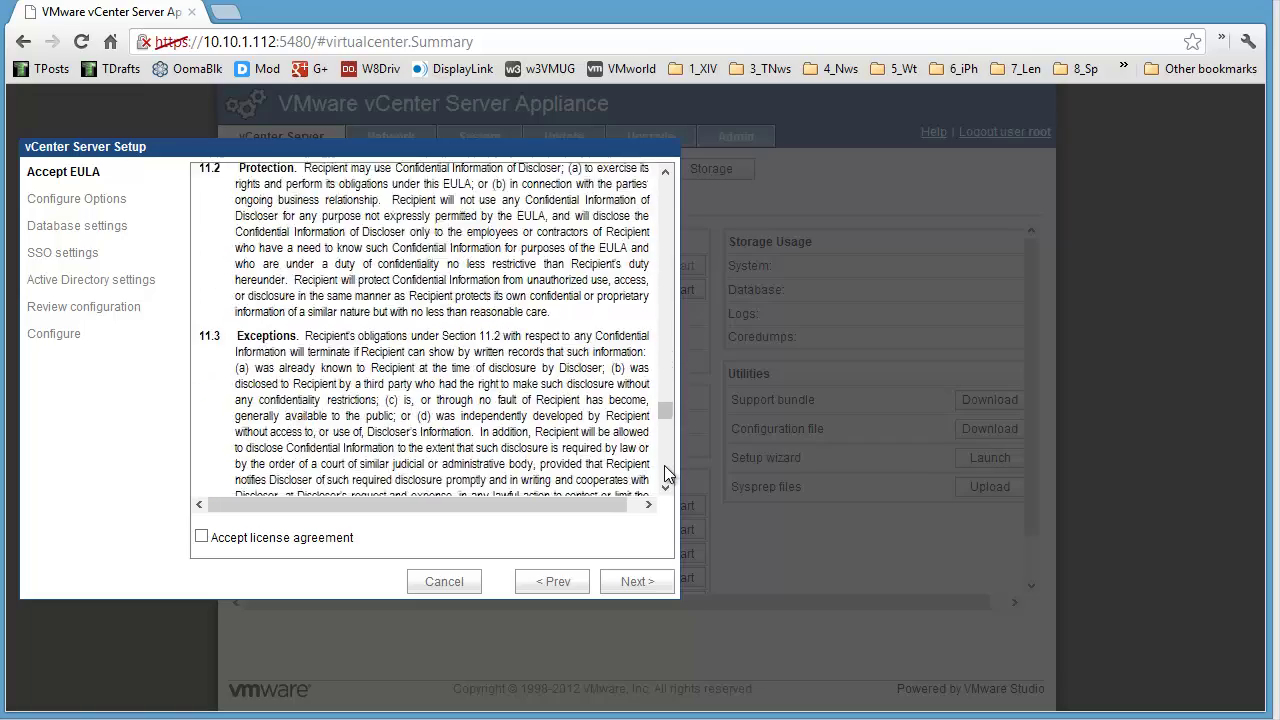
pyautogui.scroll(-5, 664, 481)
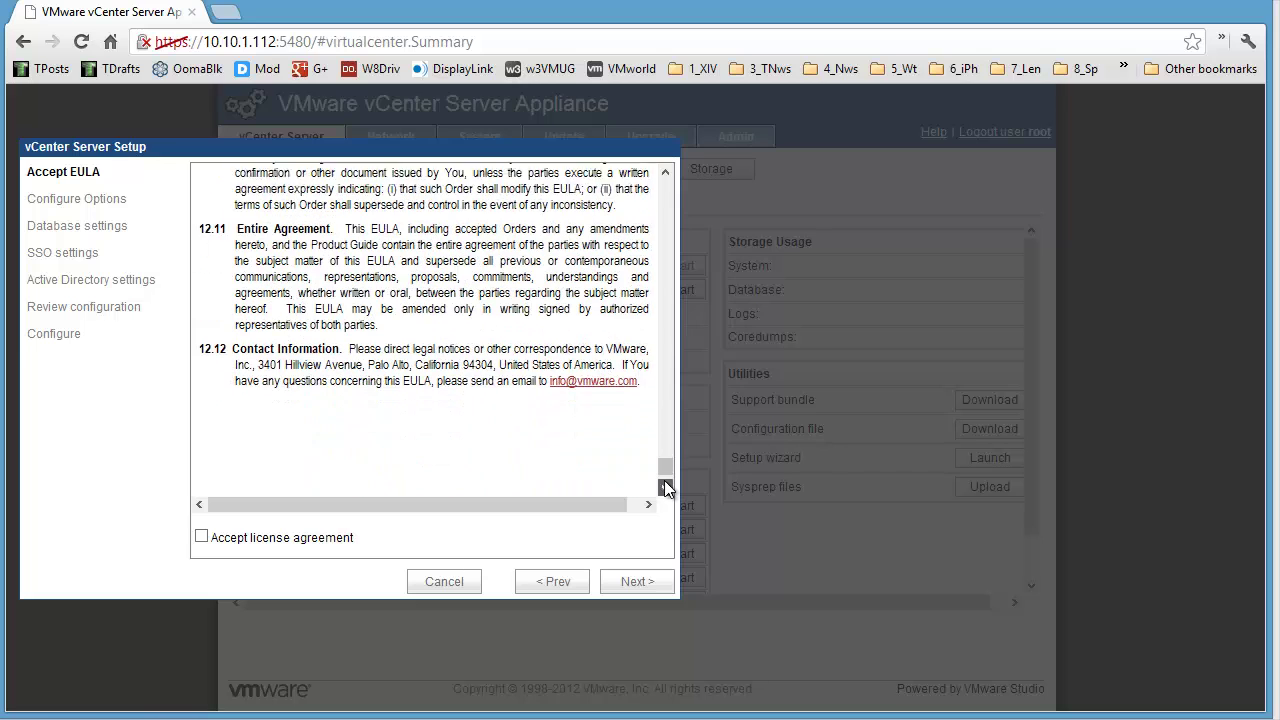
pyautogui.click(318, 541)
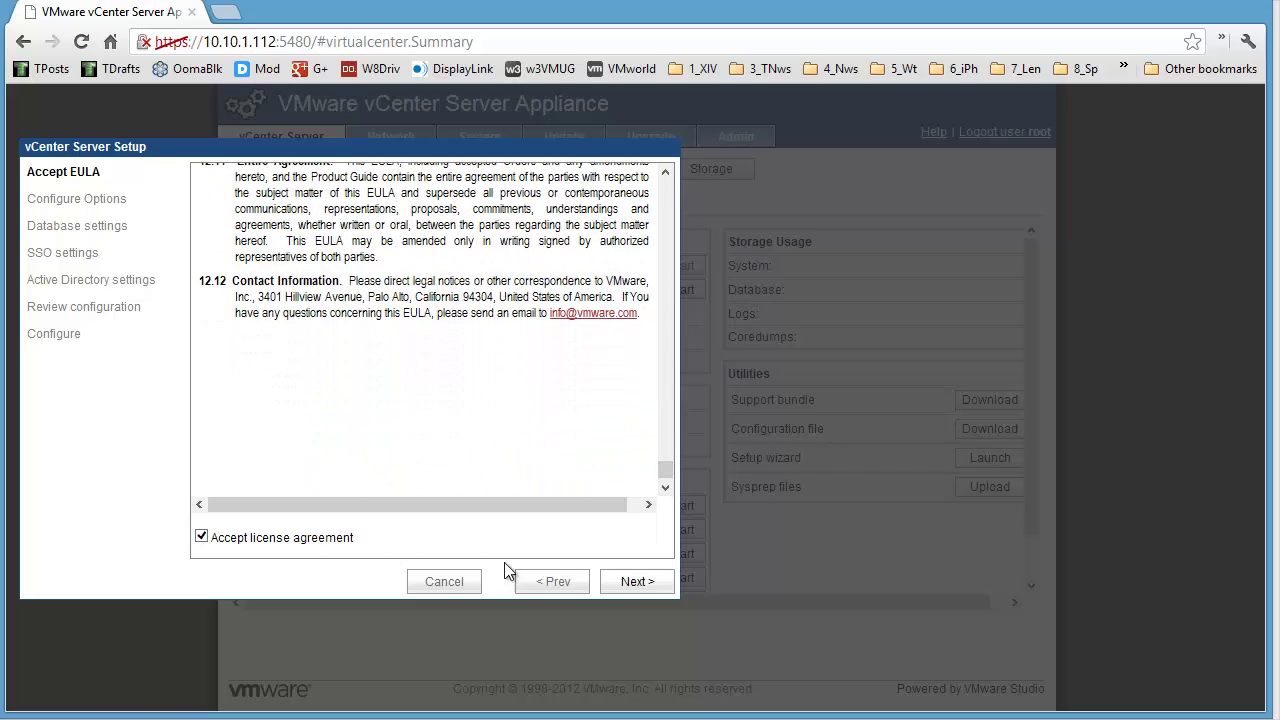
pyautogui.click(637, 582)
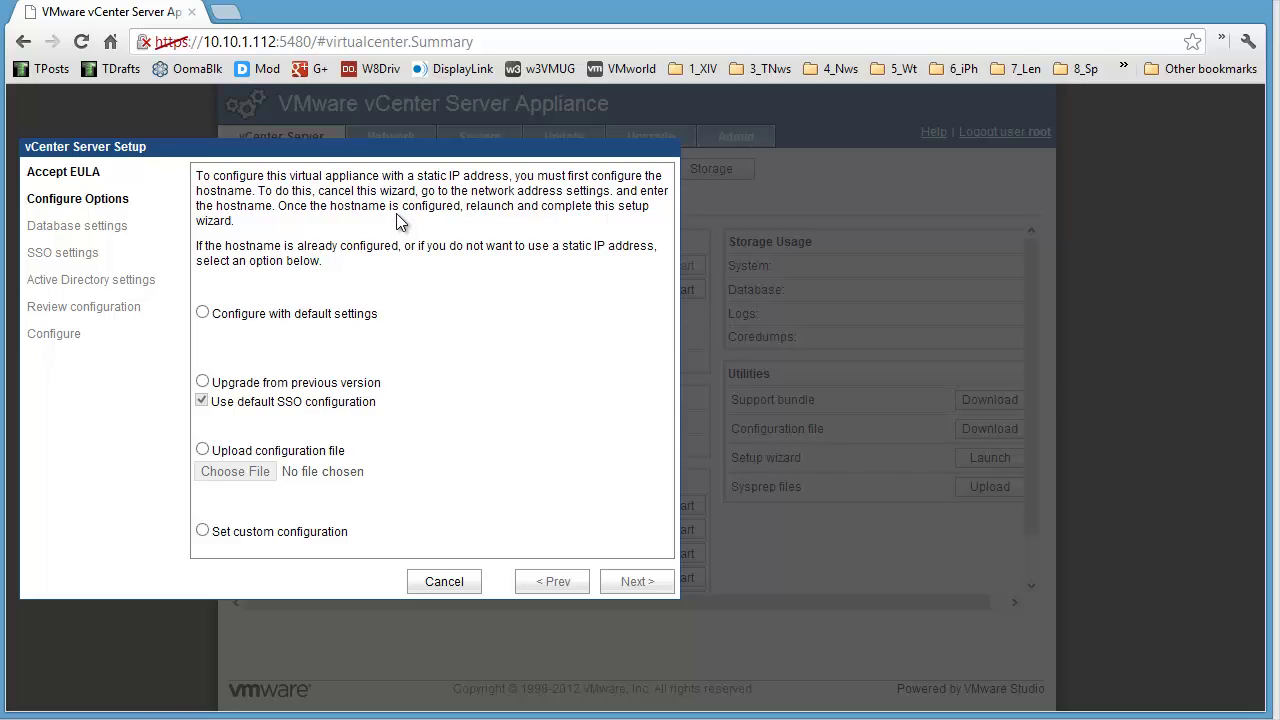
# Step: Cancel the vCenter Server Setup wizard so the hostname can be set first
pyautogui.click(472, 588)
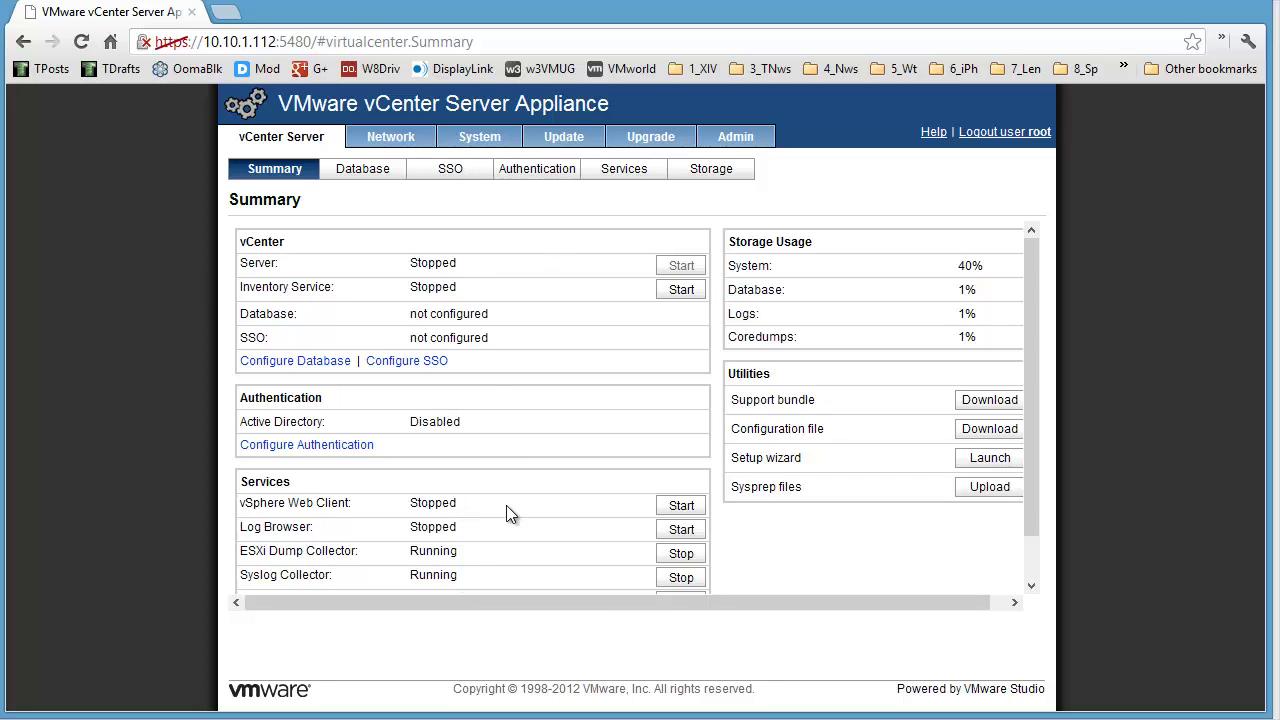
# Step: On Network > Address, switch IPv4 to Static and change the hostname to vcenter.local
pyautogui.click(410, 145)
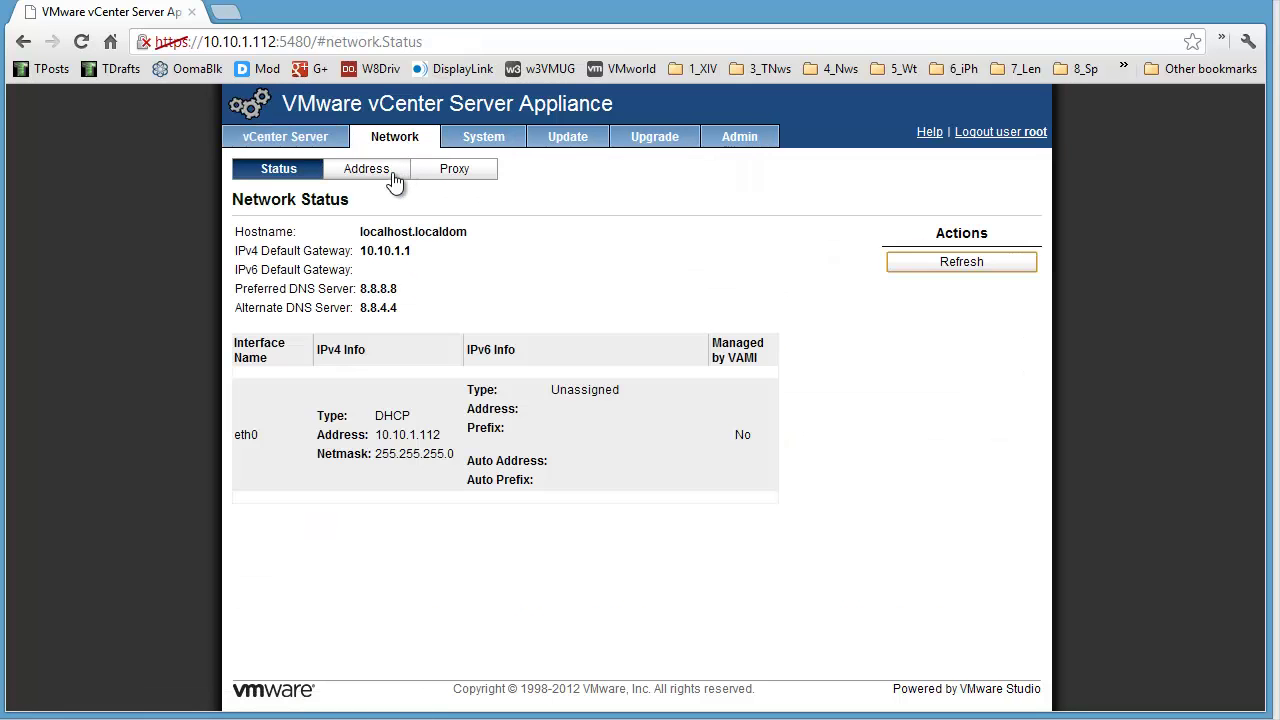
pyautogui.click(389, 172)
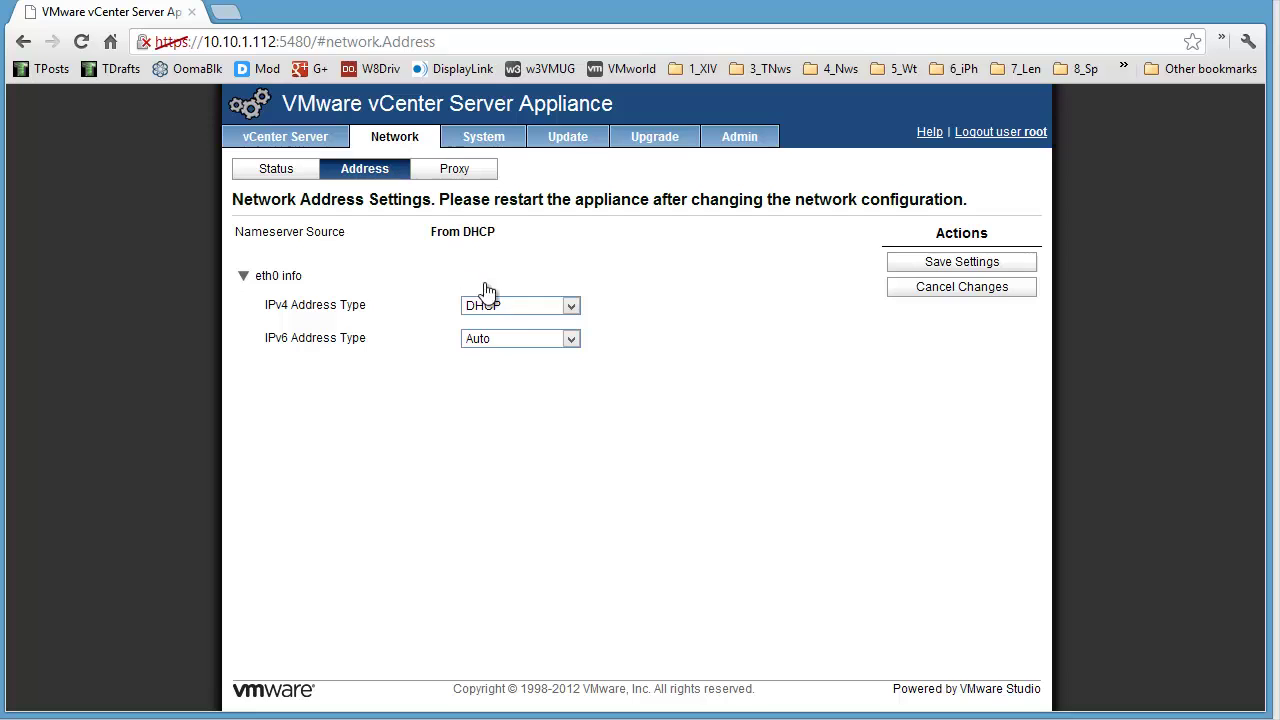
pyautogui.click(521, 307)
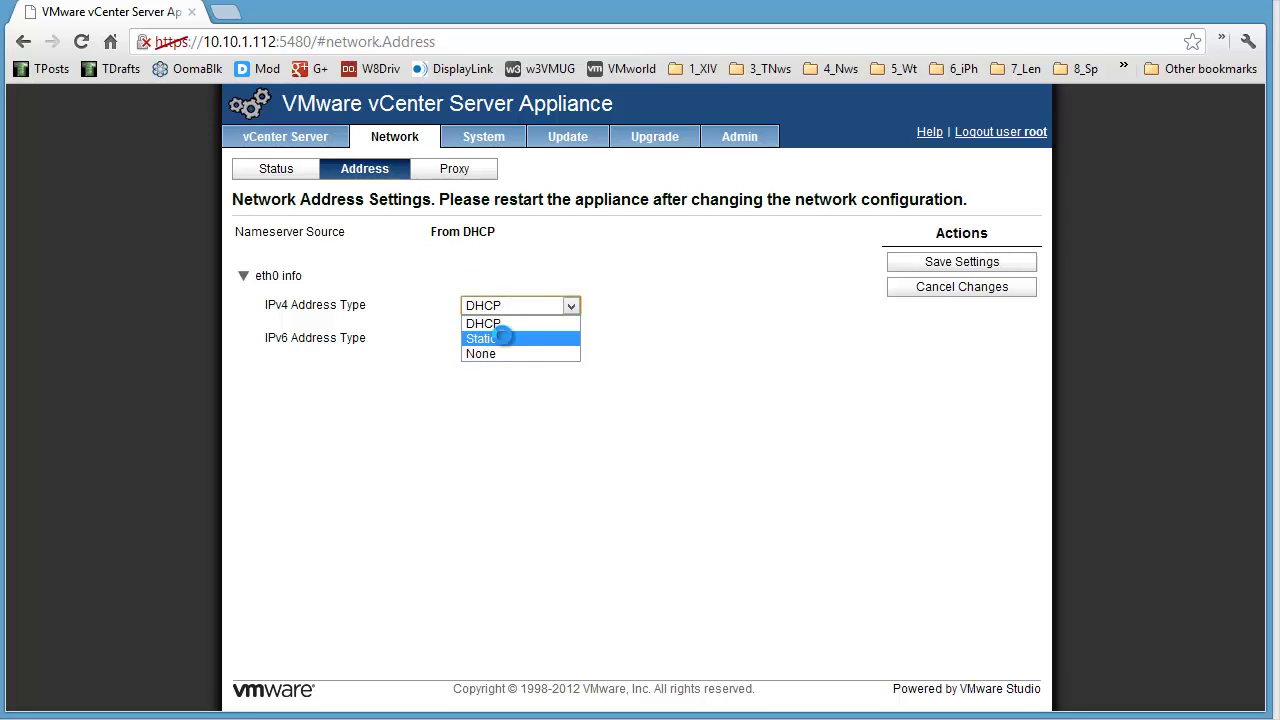
pyautogui.click(503, 338)
pyautogui.click(518, 286)
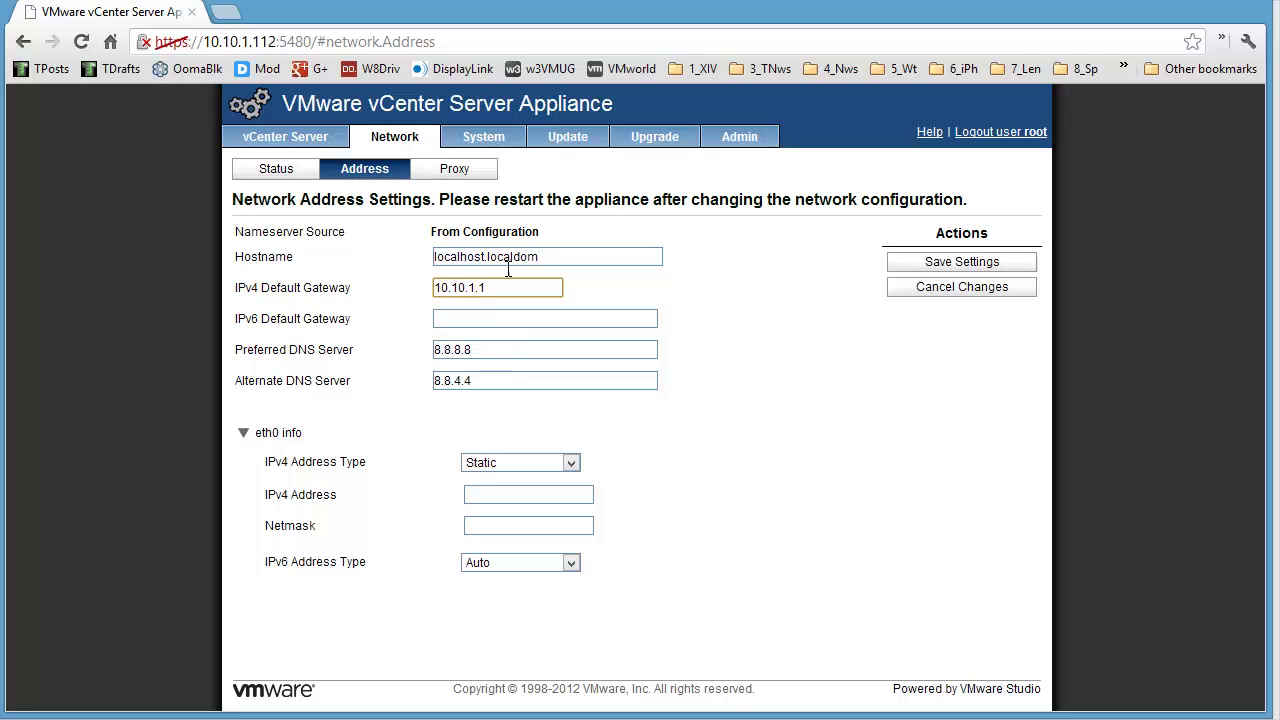
pyautogui.moveTo(544, 256); pyautogui.dragTo(322, 212)
pyautogui.write('vc')
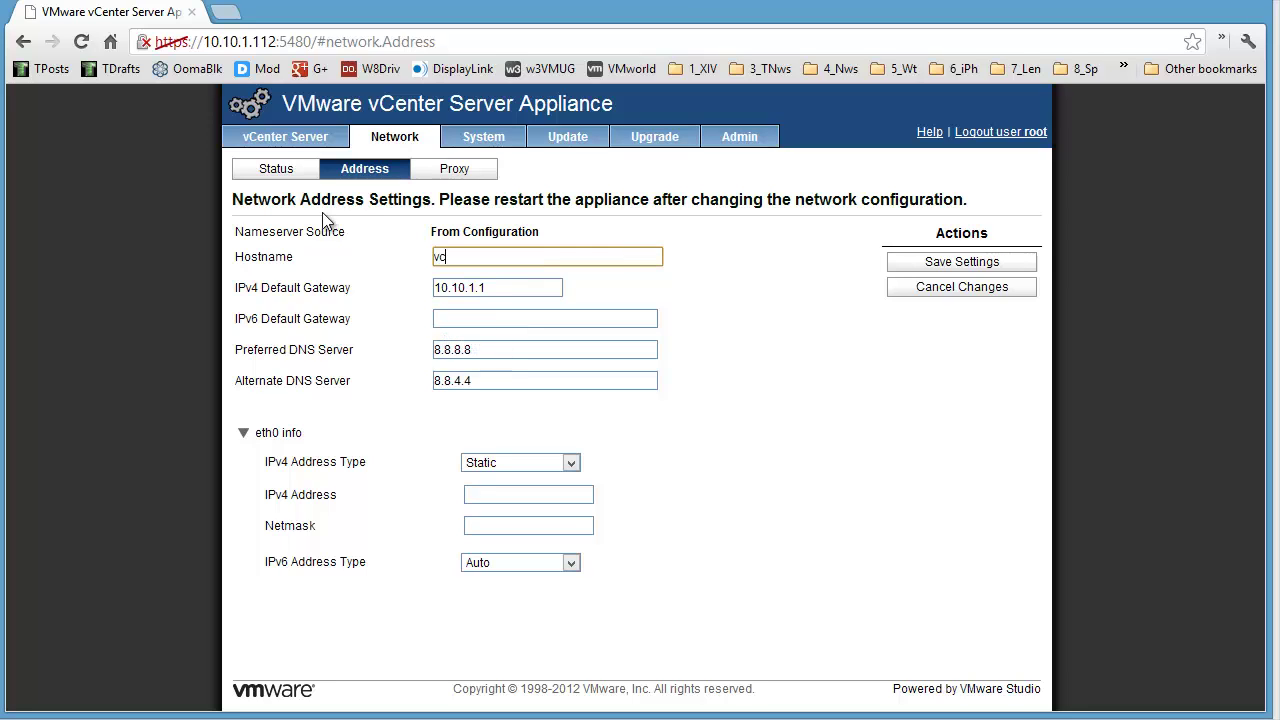
pyautogui.write('enter.local')
# Step: Enter IPv4 address 10.10.1.51 with netmask 255.255.255.0, keep IPv6 on Auto, and save
pyautogui.click(501, 497)
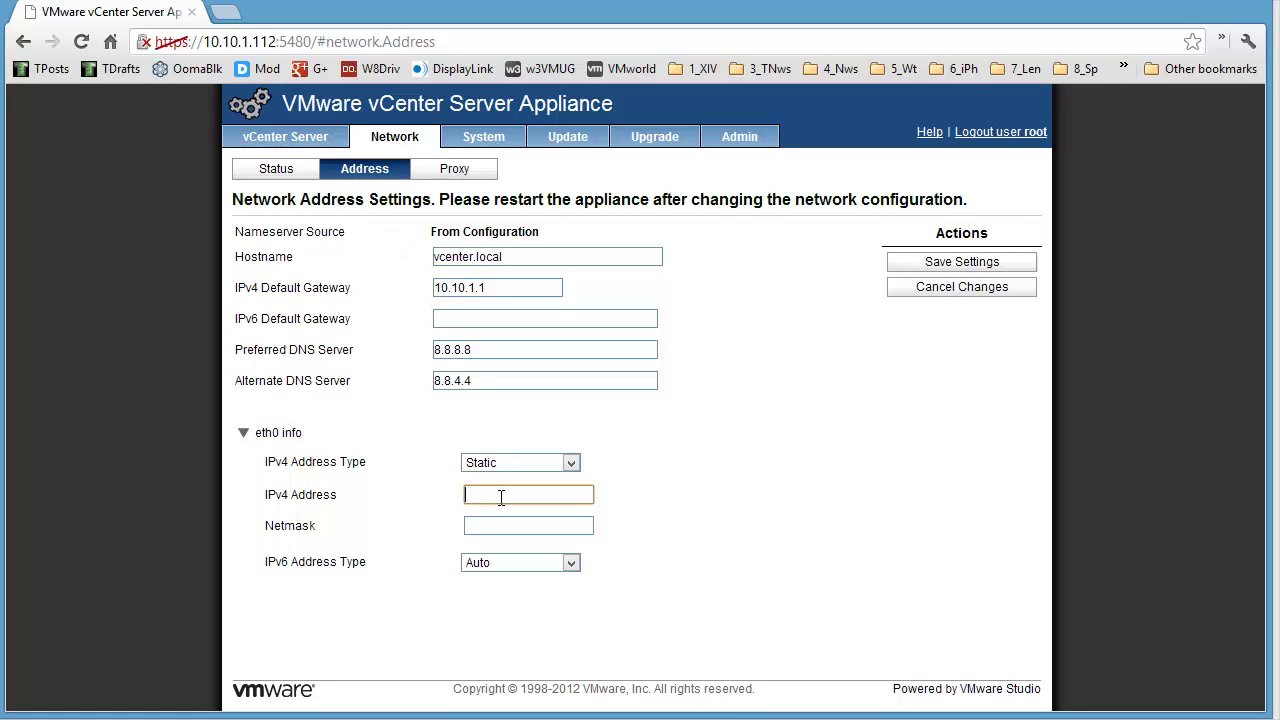
pyautogui.write('10.10.1.51')
pyautogui.press('Tab')
pyautogui.write('255.255.255.0')
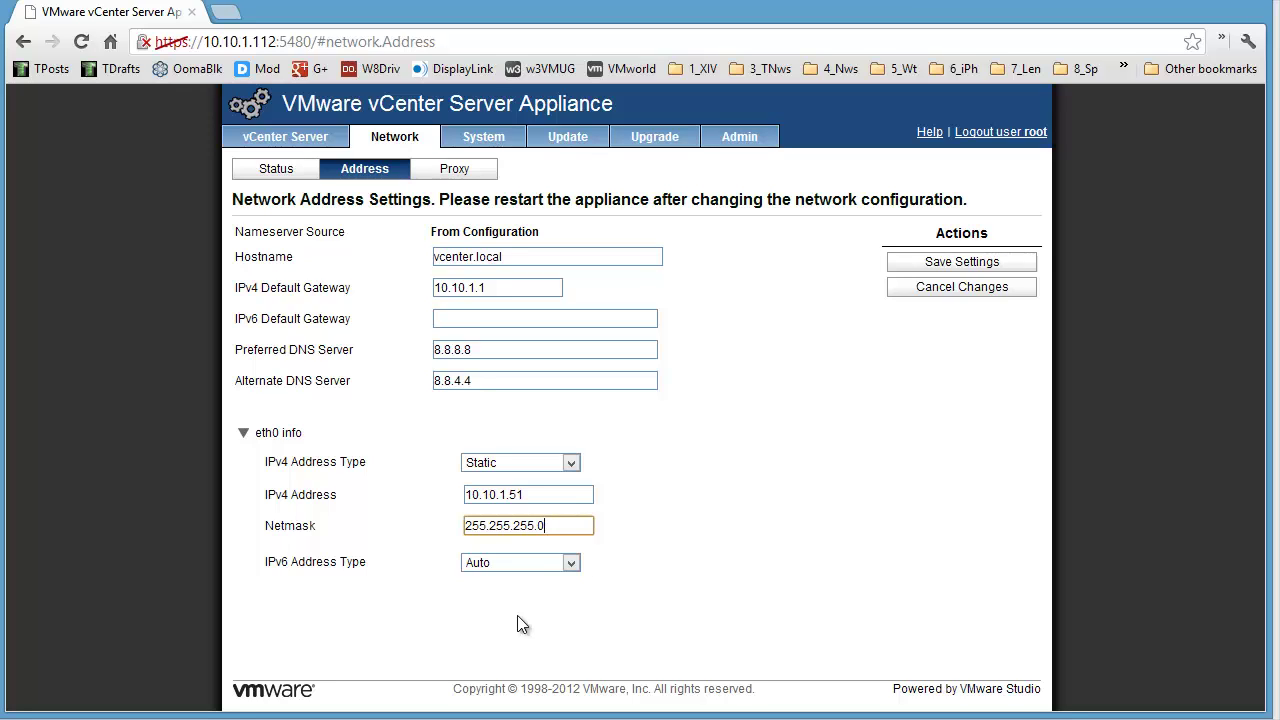
pyautogui.click(575, 567)
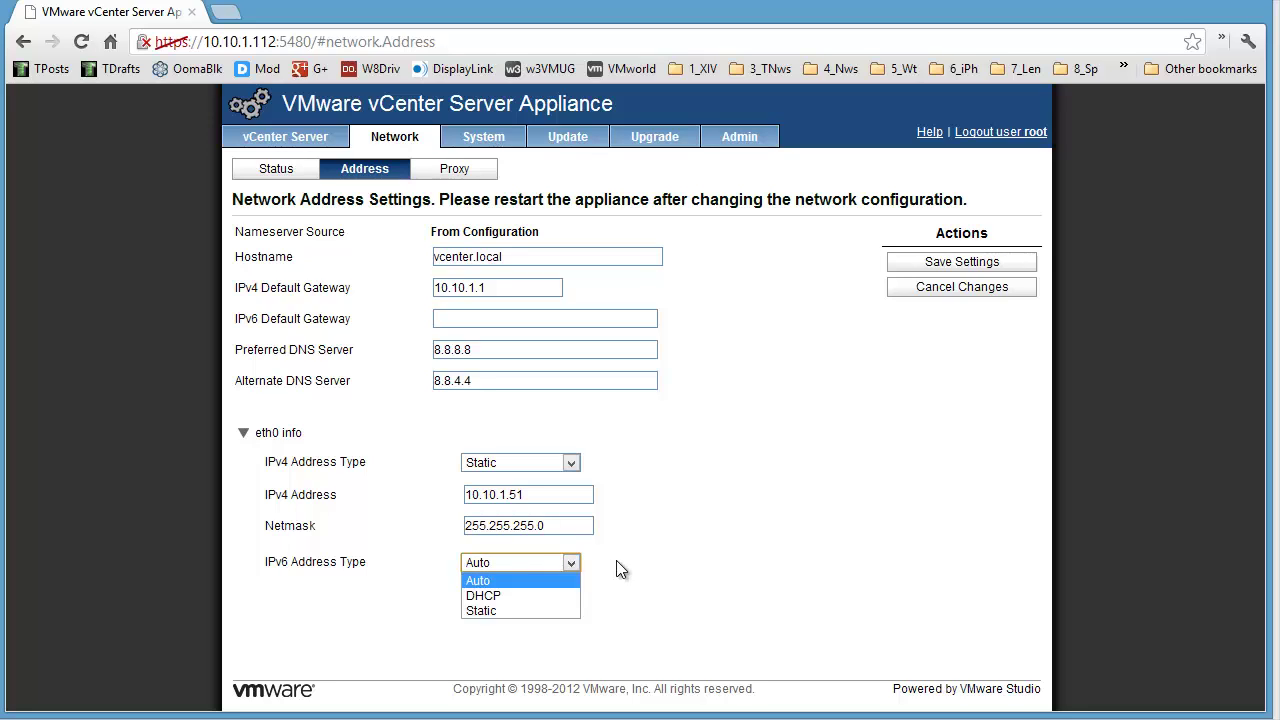
pyautogui.click(620, 568)
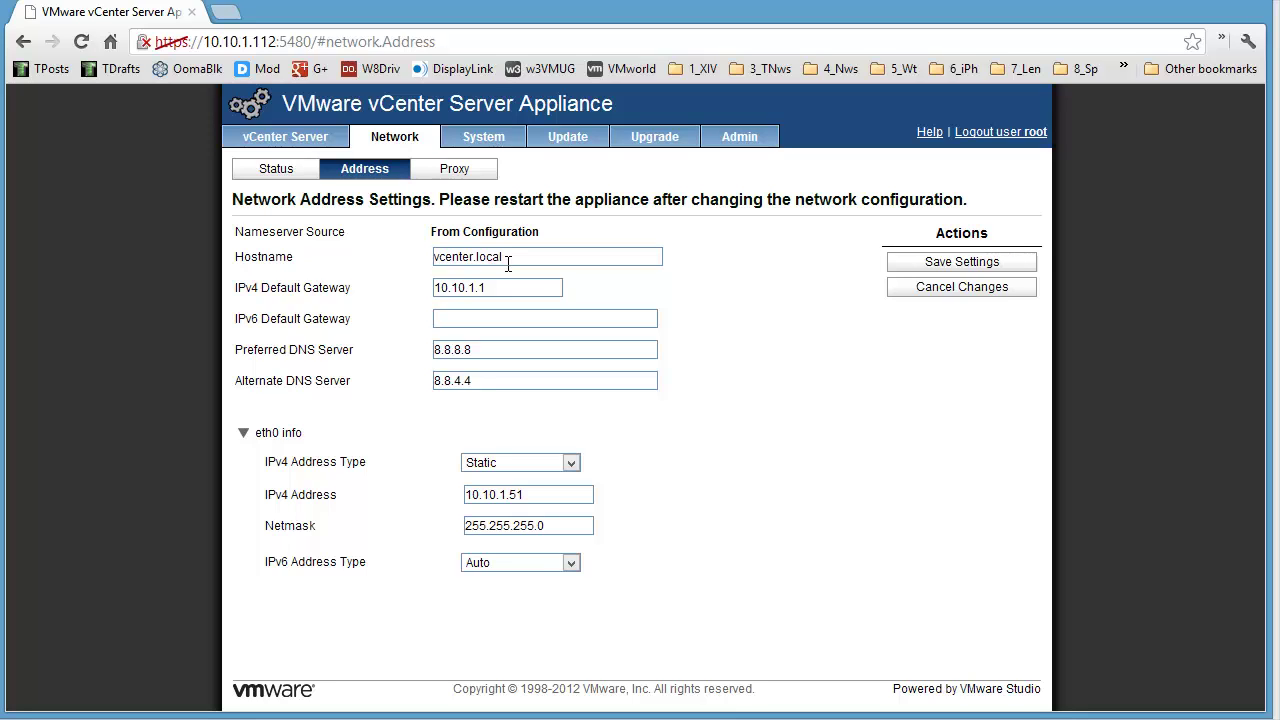
pyautogui.click(963, 264)
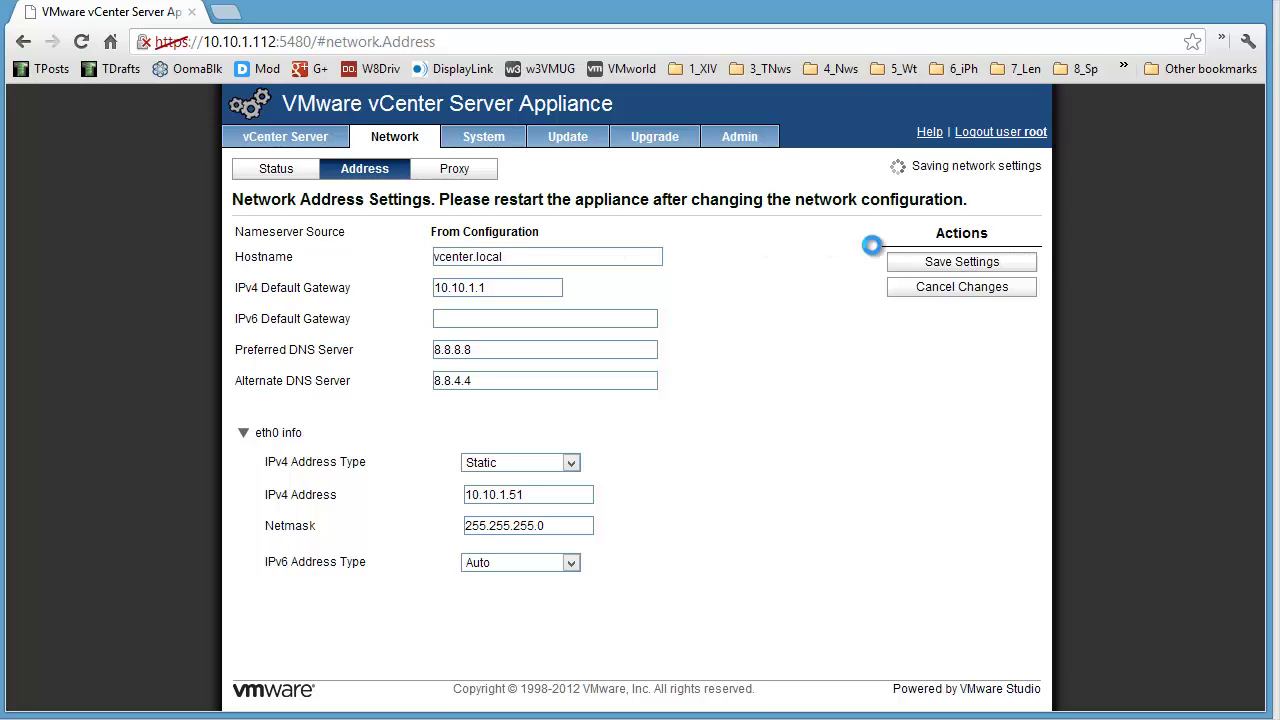
pyautogui.click(266, 42)
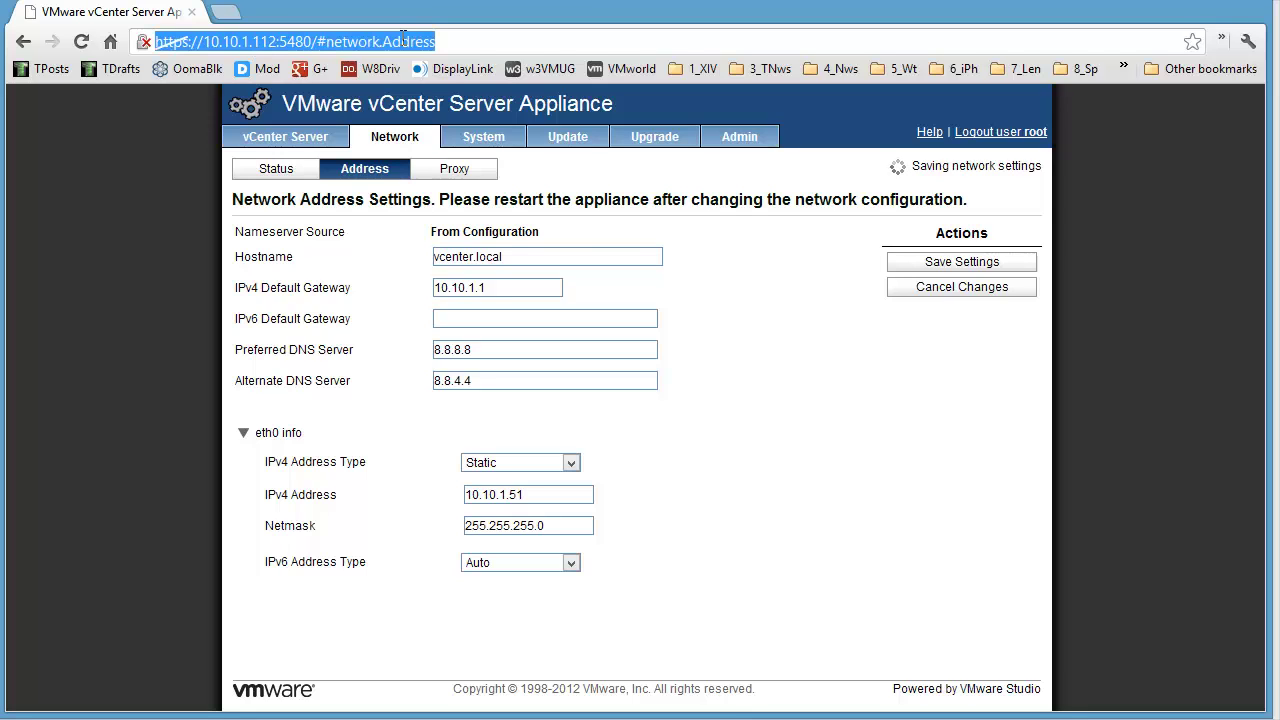
pyautogui.click(258, 44)
pyautogui.press('BackSpace')
pyautogui.press('BackSpace')
pyautogui.press('BackSpace')
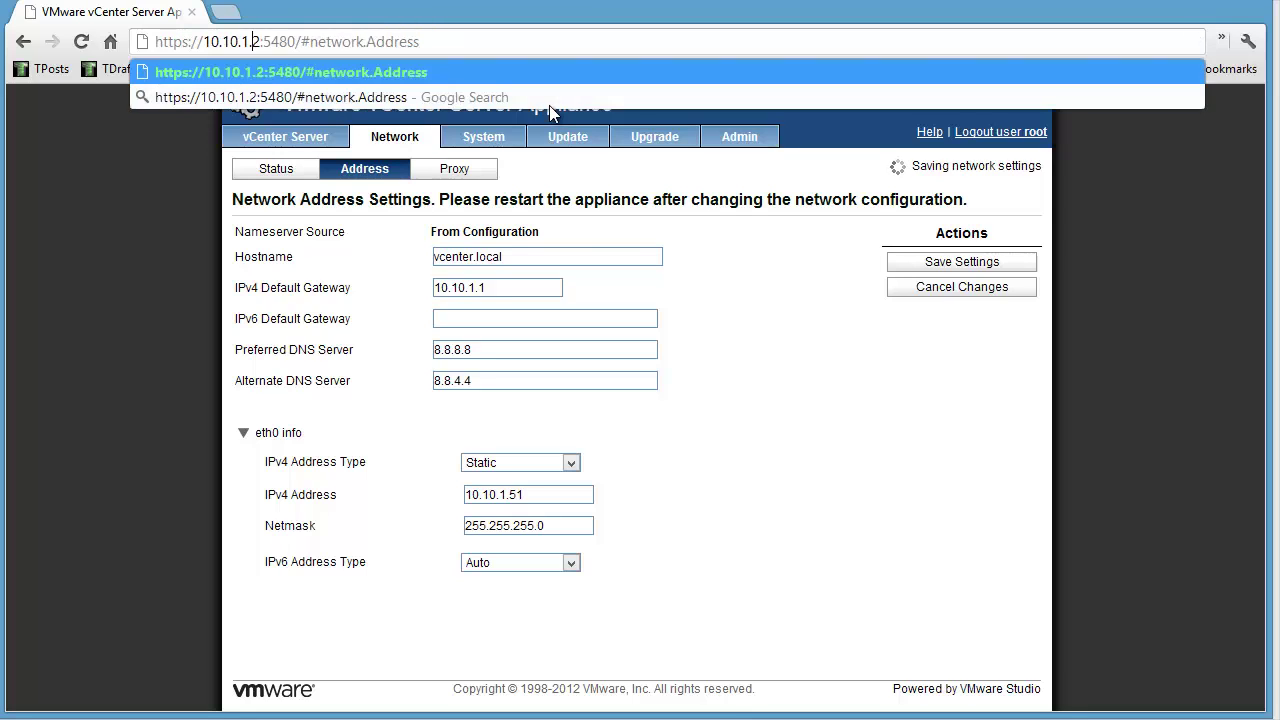
pyautogui.write('51')
pyautogui.press('End')
pyautogui.press('BackSpace')
pyautogui.press('BackSpace')
pyautogui.press('BackSpace')
pyautogui.press('BackSpace')
pyautogui.press('BackSpace')
pyautogui.press('BackSpace')
pyautogui.press('BackSpace')
pyautogui.press('BackSpace')
pyautogui.press('BackSpace')
pyautogui.press('BackSpace')
pyautogui.press('BackSpace')
pyautogui.press('BackSpace')
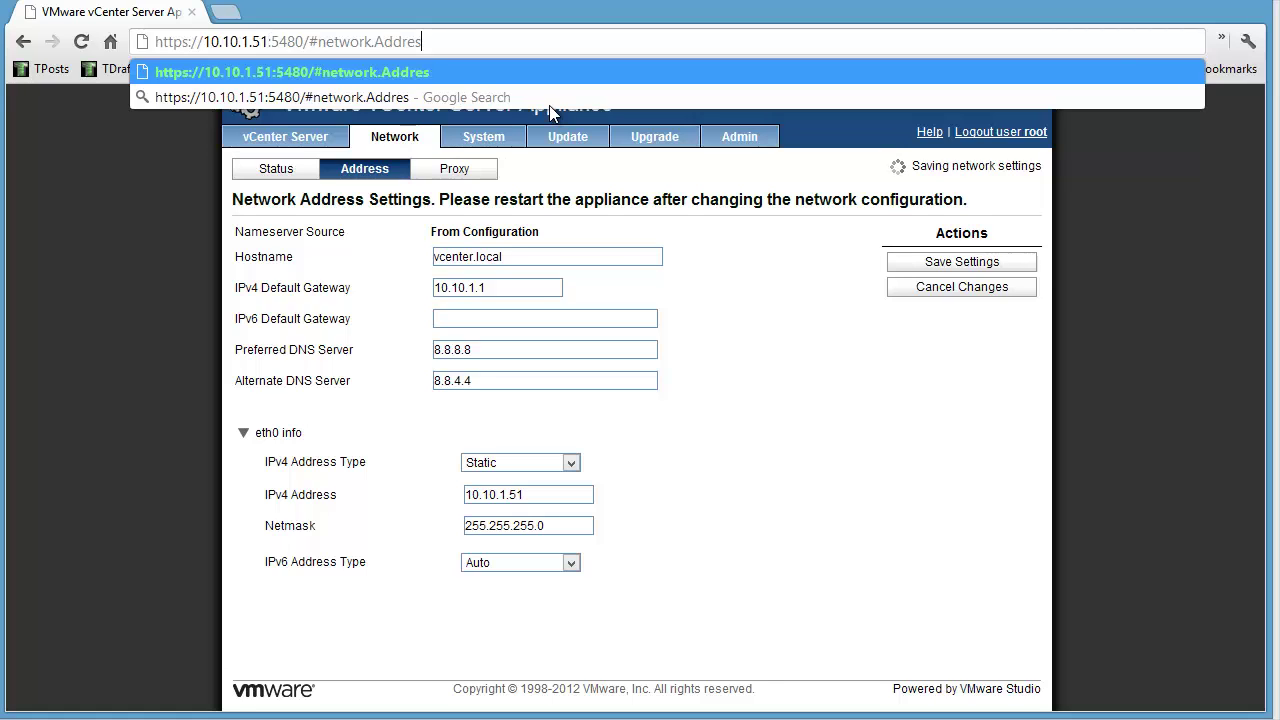
pyautogui.press('BackSpace')
pyautogui.press('BackSpace')
pyautogui.press('BackSpace')
pyautogui.press('BackSpace')
pyautogui.press('BackSpace')
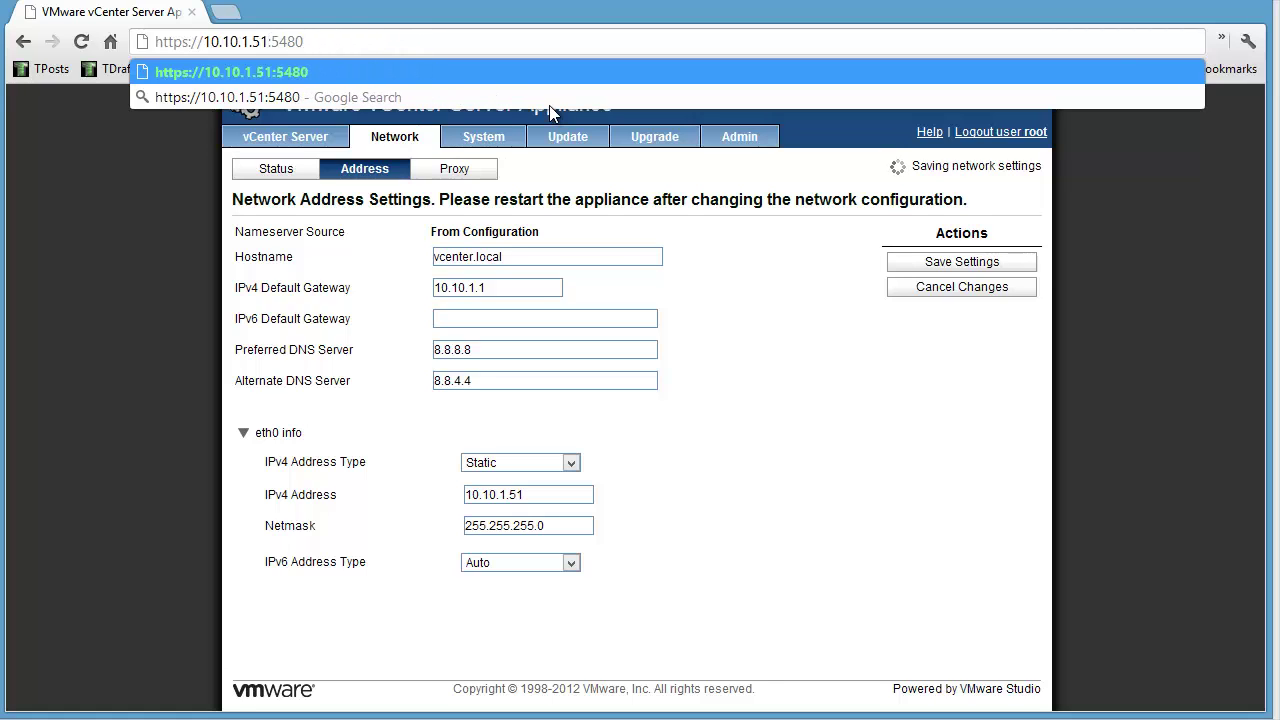
pyautogui.press('Return')
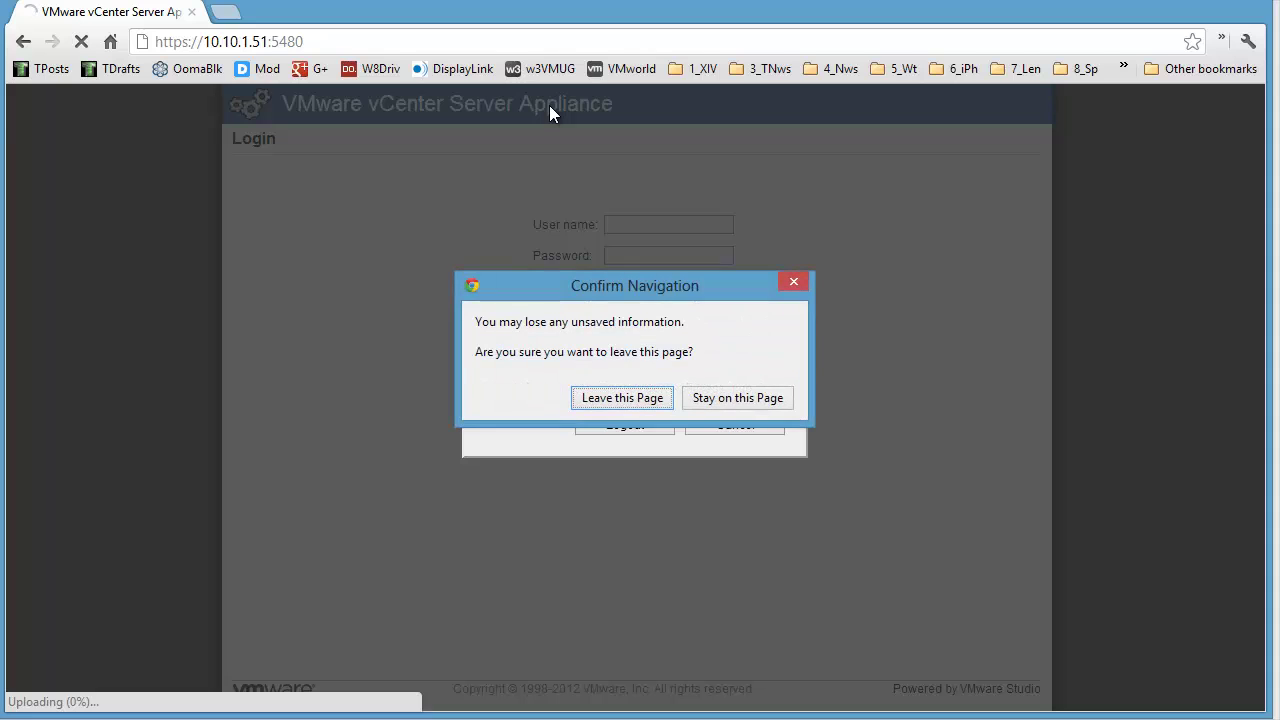
# Step: Leave the old page, proceed past the certificate warning, and log in as root with the account password
pyautogui.click(627, 398)
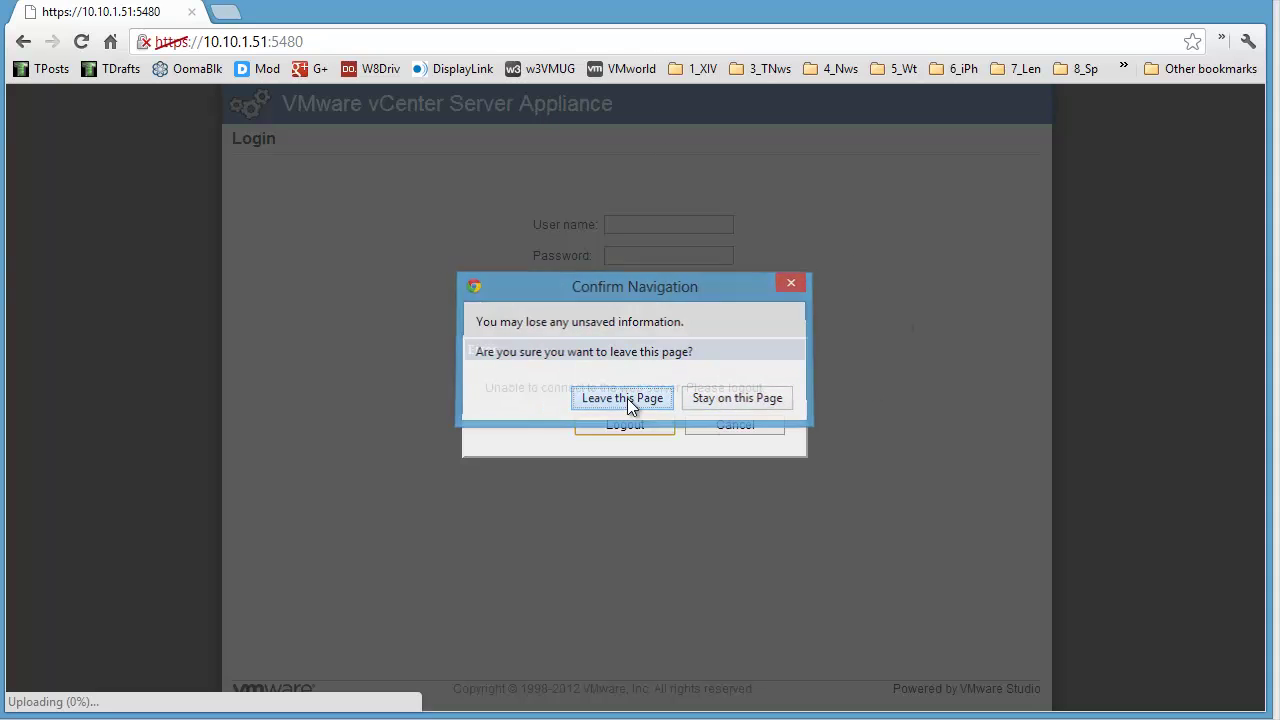
pyautogui.click(389, 336)
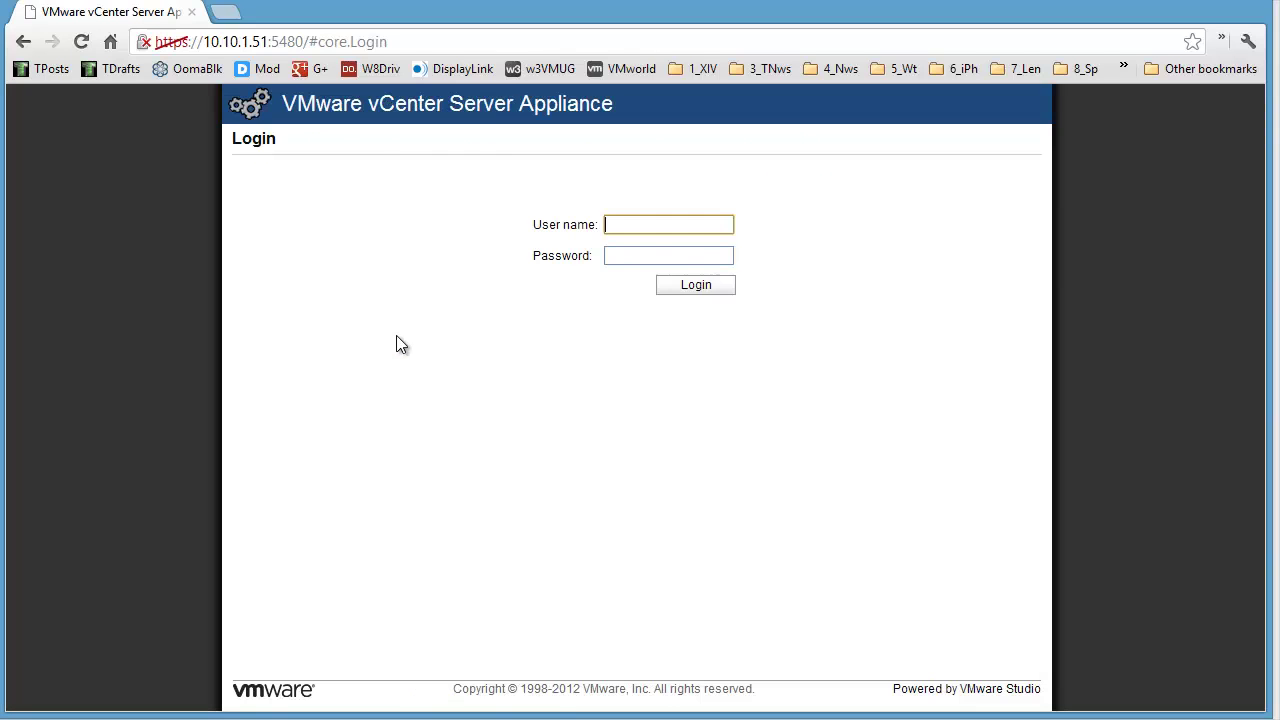
pyautogui.write('admin')
pyautogui.press('BackSpace')
pyautogui.press('BackSpace')
pyautogui.press('BackSpace')
pyautogui.press('BackSpace')
pyautogui.press('BackSpace')
pyautogui.write('root')
pyautogui.press('Tab')
pyautogui.press('Return')
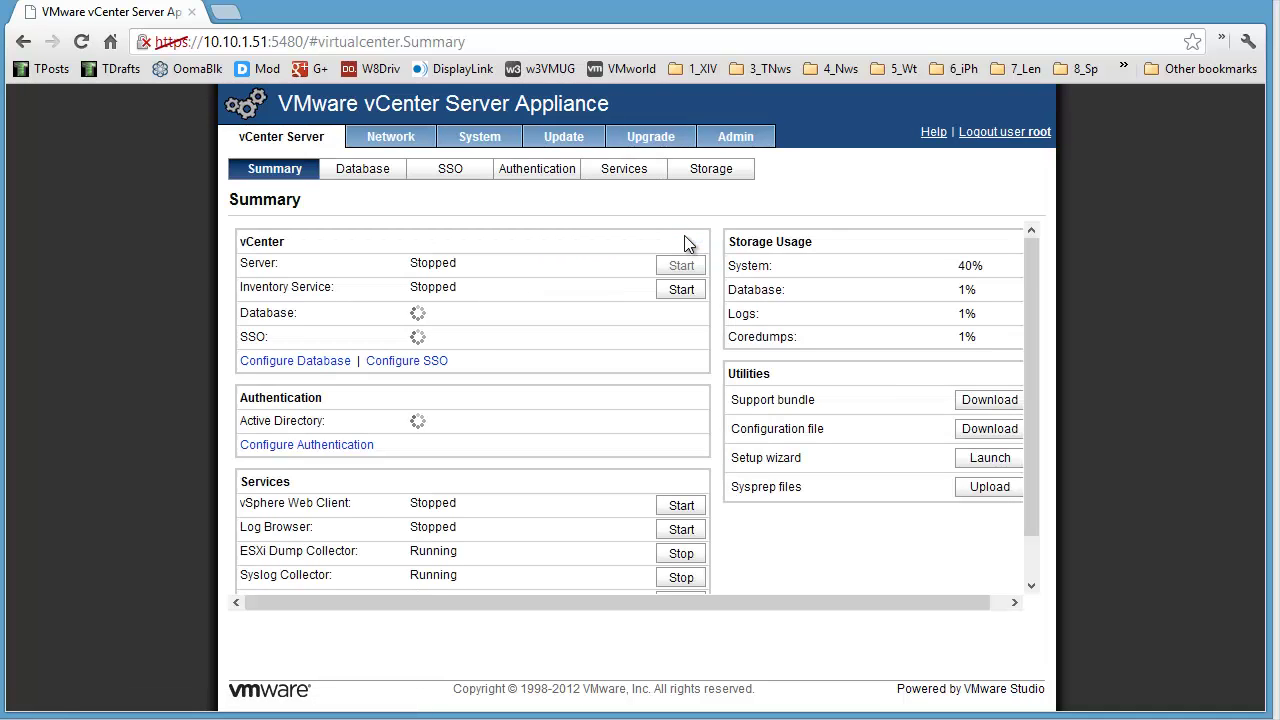
# Step: Launch the setup wizard, choose Configure with default settings, and scroll through the embedded database and SSO review
pyautogui.click(1006, 468)
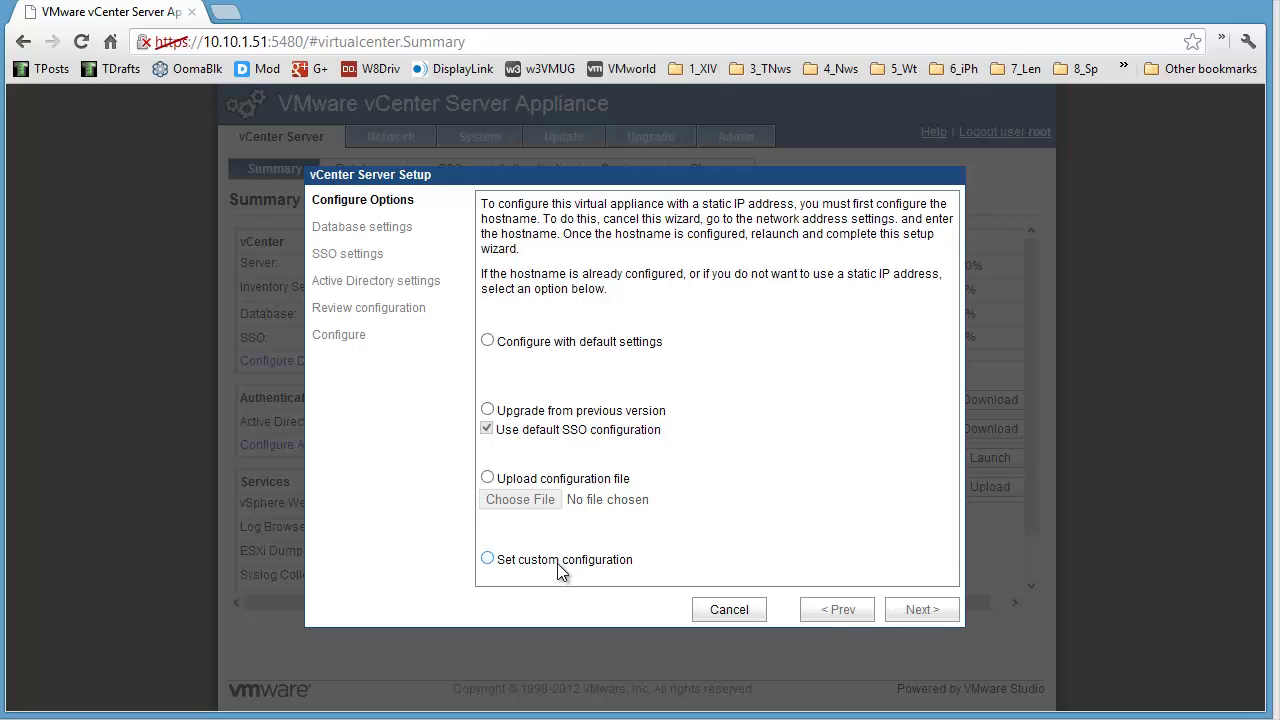
pyautogui.click(489, 342)
pyautogui.click(931, 613)
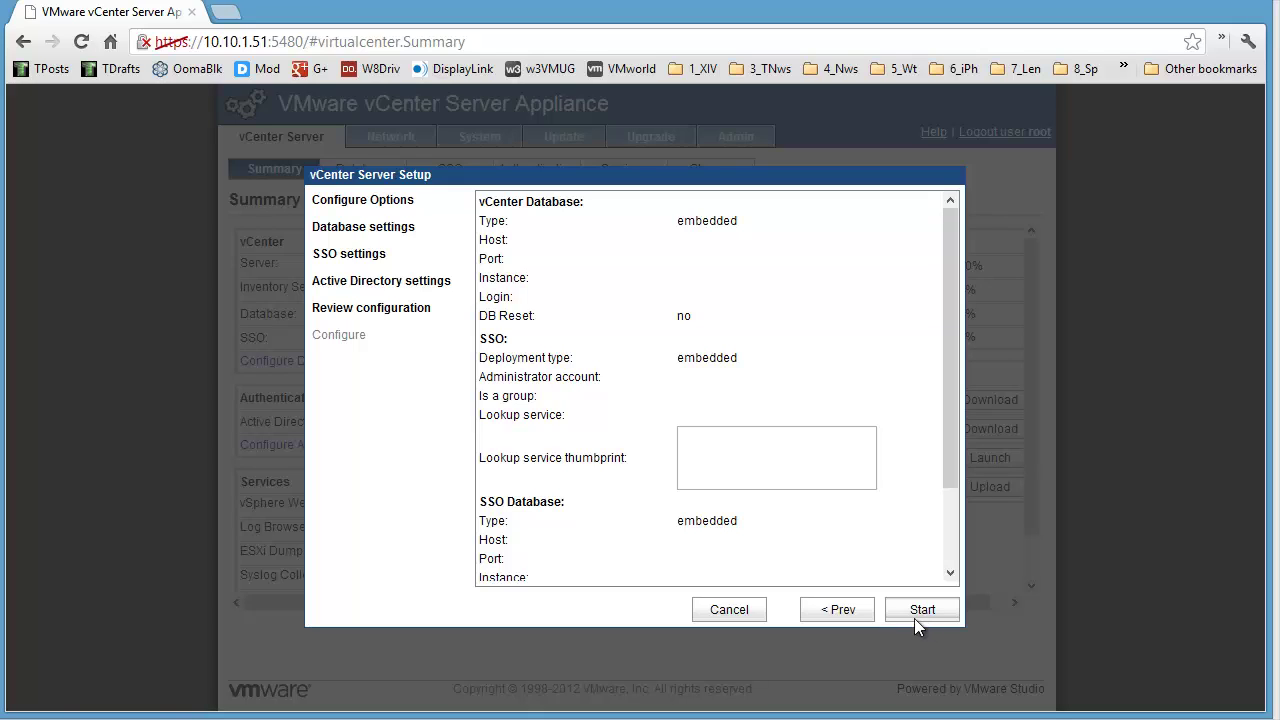
pyautogui.moveTo(952, 445)
pyautogui.mouseDown()
pyautogui.moveTo(971, 565)
pyautogui.moveTo(953, 420)
pyautogui.mouseUp()
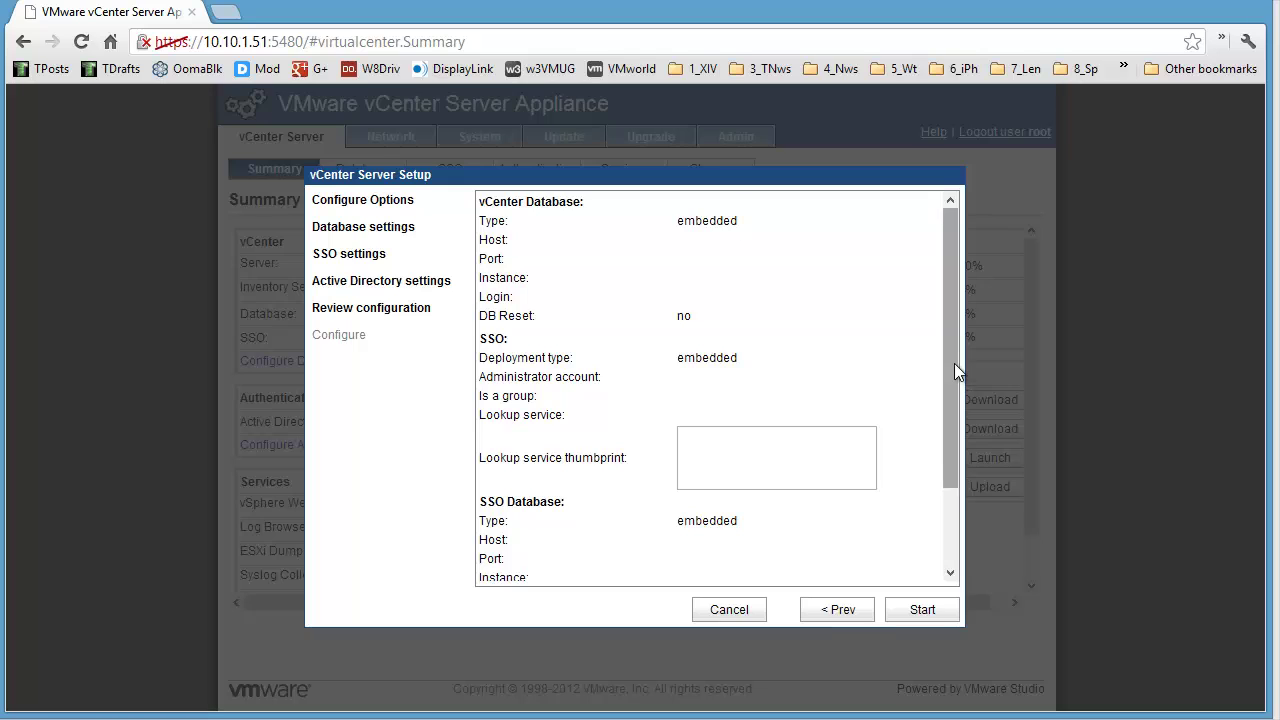
pyautogui.moveTo(954, 363); pyautogui.dragTo(959, 487)
# Step: Start the default configuration, then glance at the PostgreSQL blog post and move it off screen
pyautogui.click(920, 609)
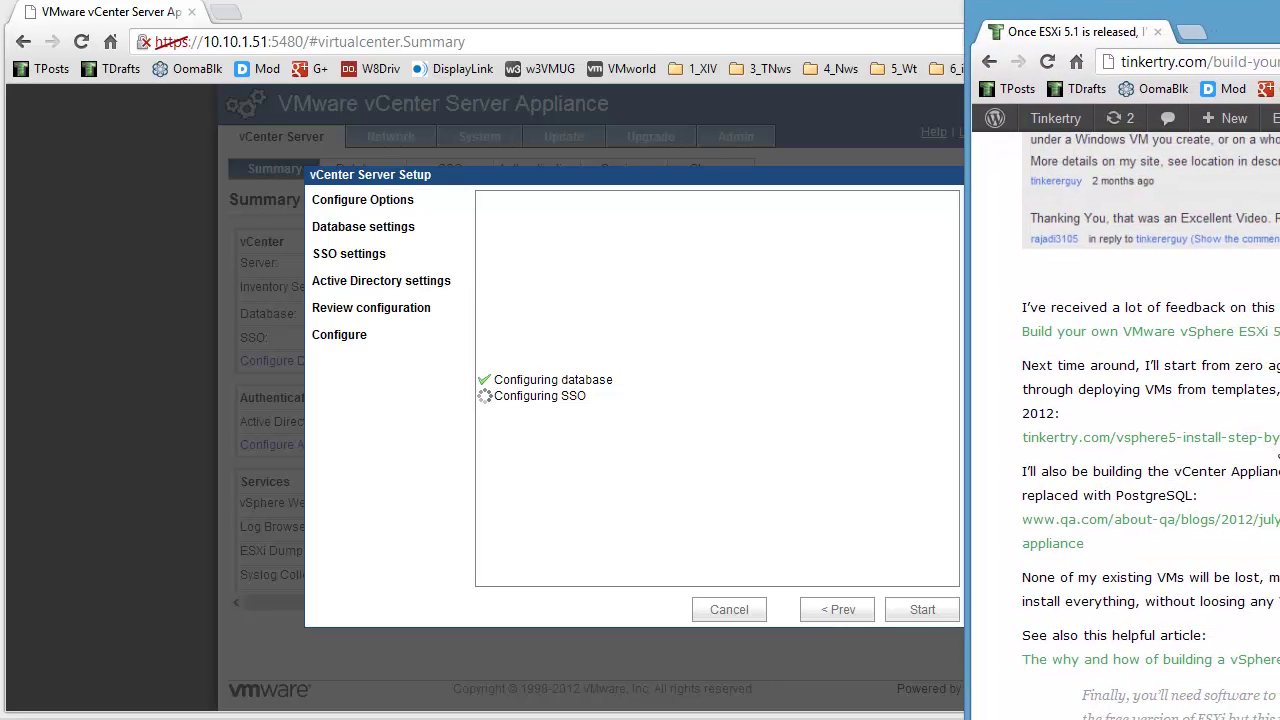
pyautogui.doubleClick(1138, 496)
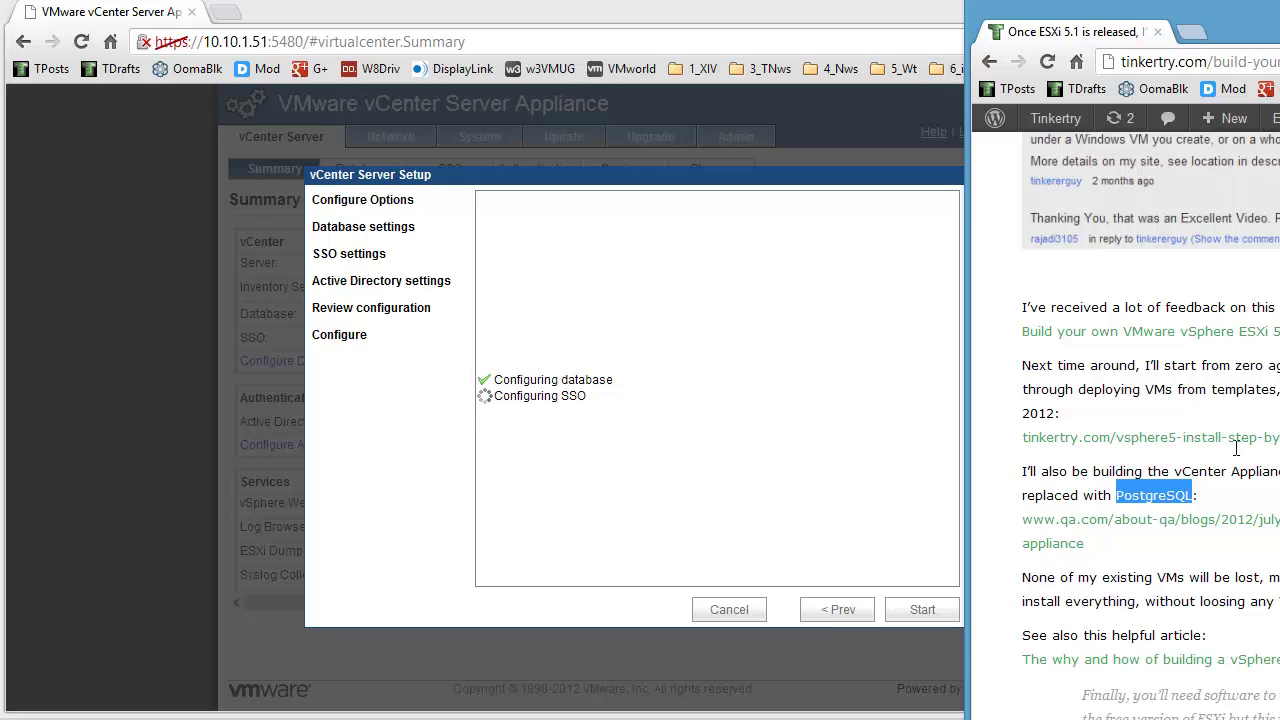
pyautogui.moveTo(1279, 7); pyautogui.dragTo(1169, 259)
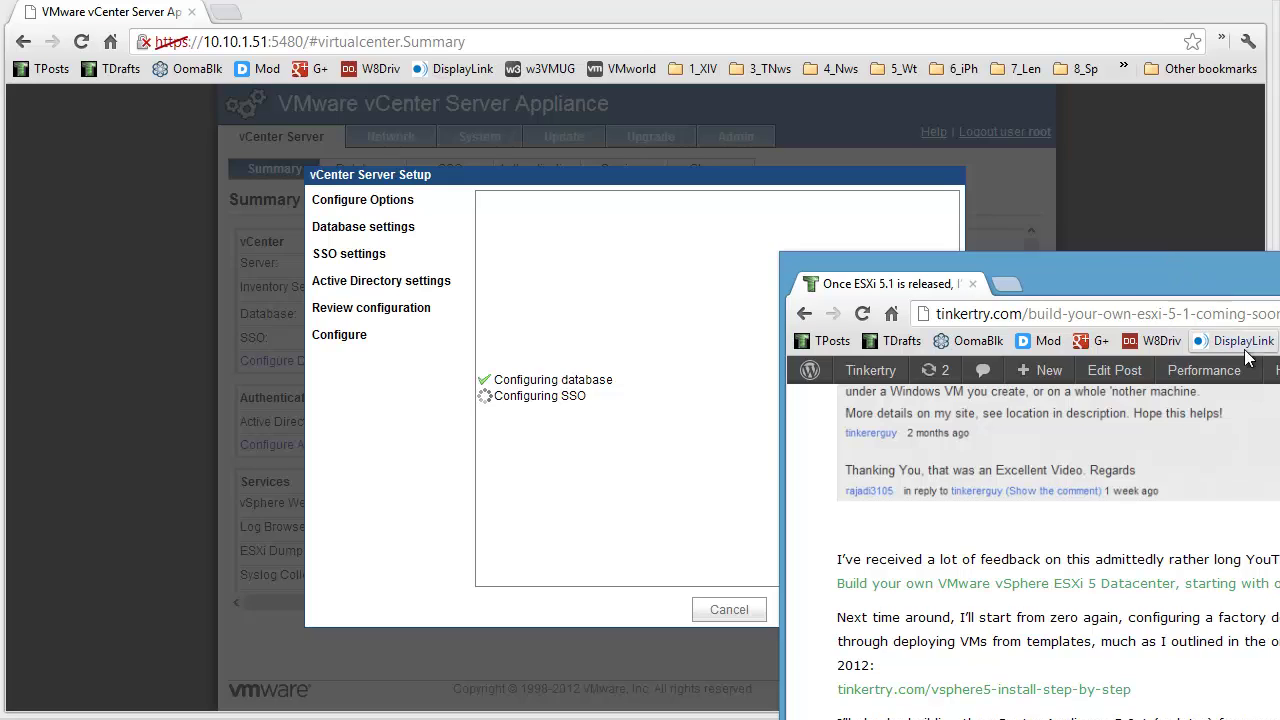
pyautogui.moveTo(977, 314); pyautogui.dragTo(1250, 314)
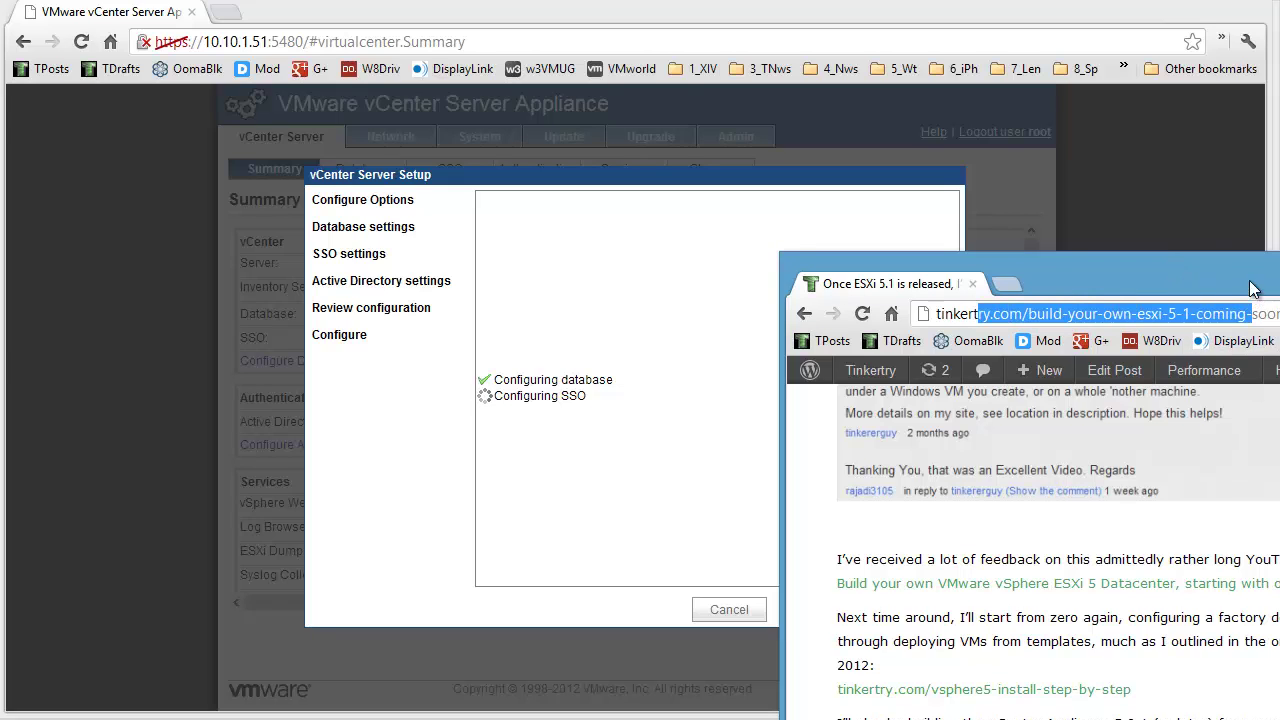
pyautogui.moveTo(1224, 262); pyautogui.dragTo(1279, 262)
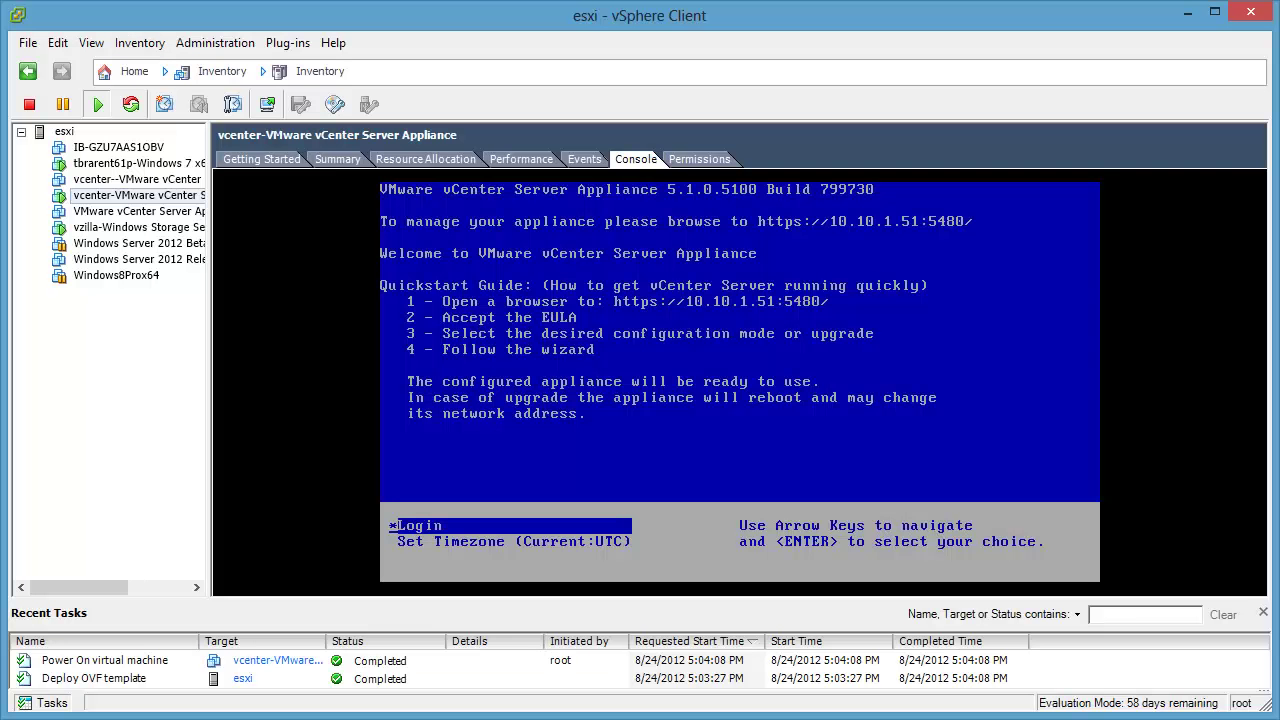
# Step: Show the vcenter VM's CPU performance chart, arranging windows so the setup progress stays visible
pyautogui.moveTo(412, 15); pyautogui.dragTo(1140, 29)
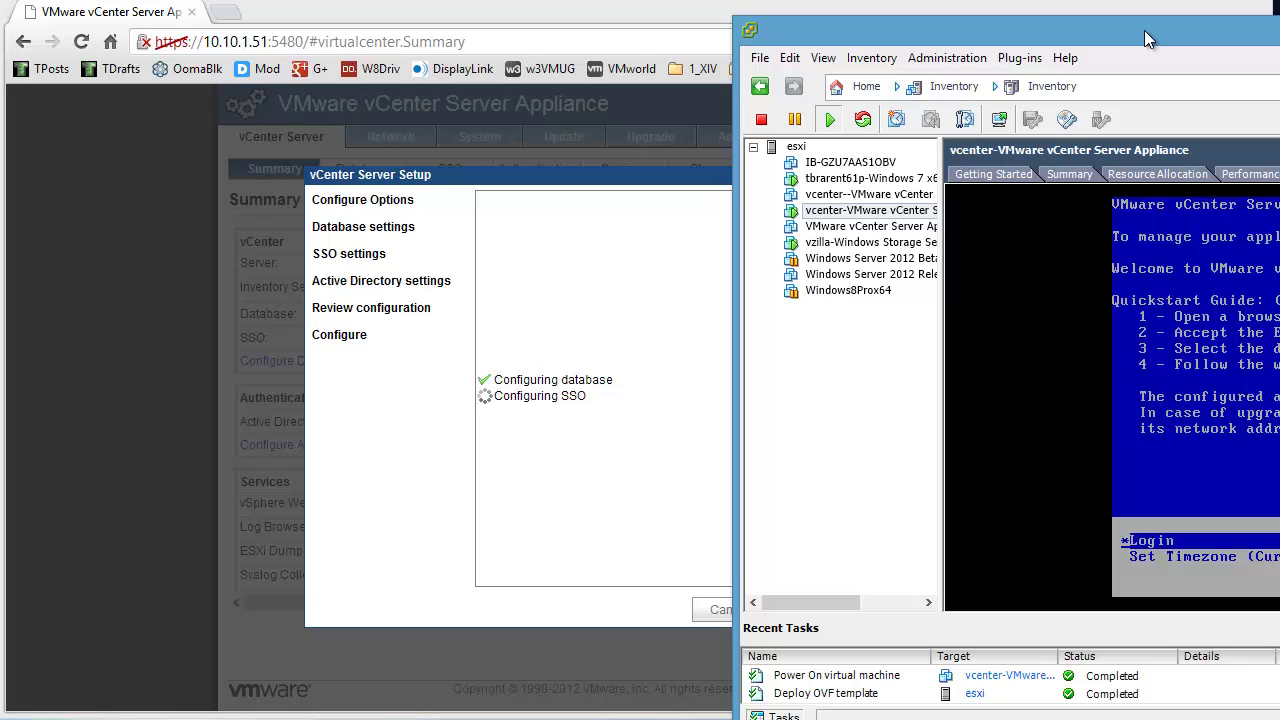
pyautogui.click(1236, 174)
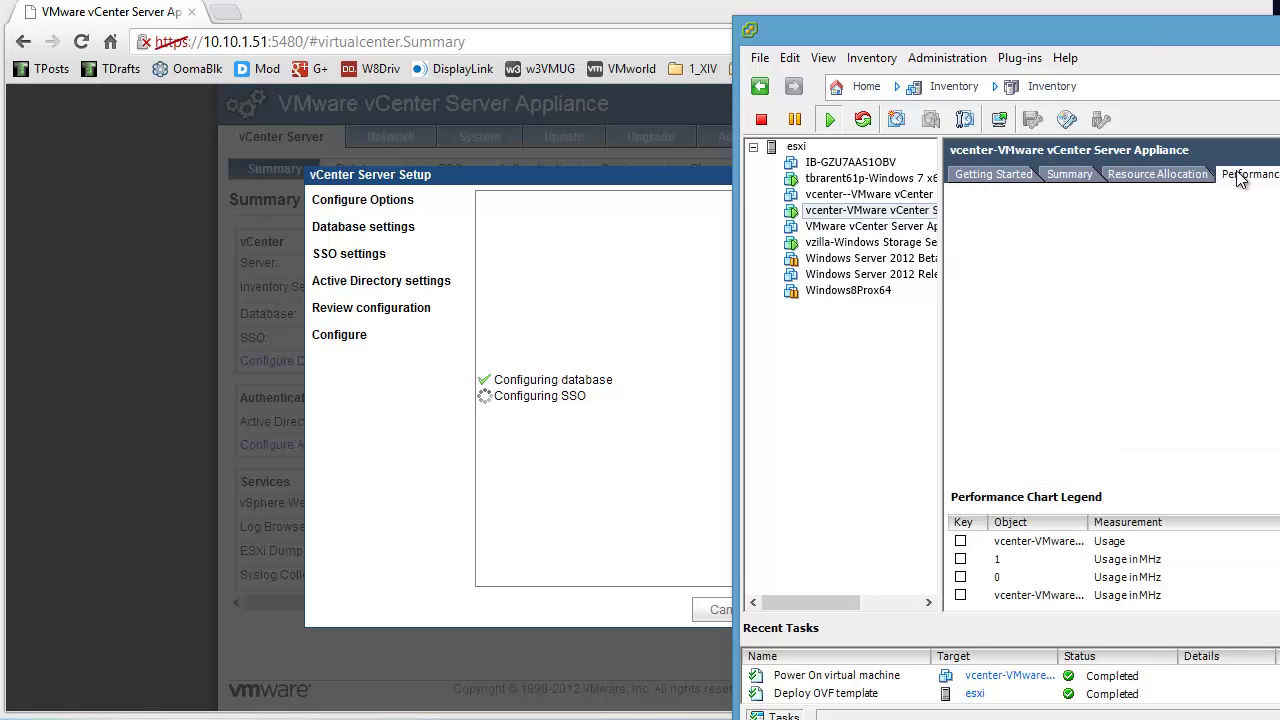
pyautogui.moveTo(1221, 38); pyautogui.dragTo(1015, 240)
pyautogui.moveTo(1030, 288); pyautogui.dragTo(526, 466)
pyautogui.click(1107, 639)
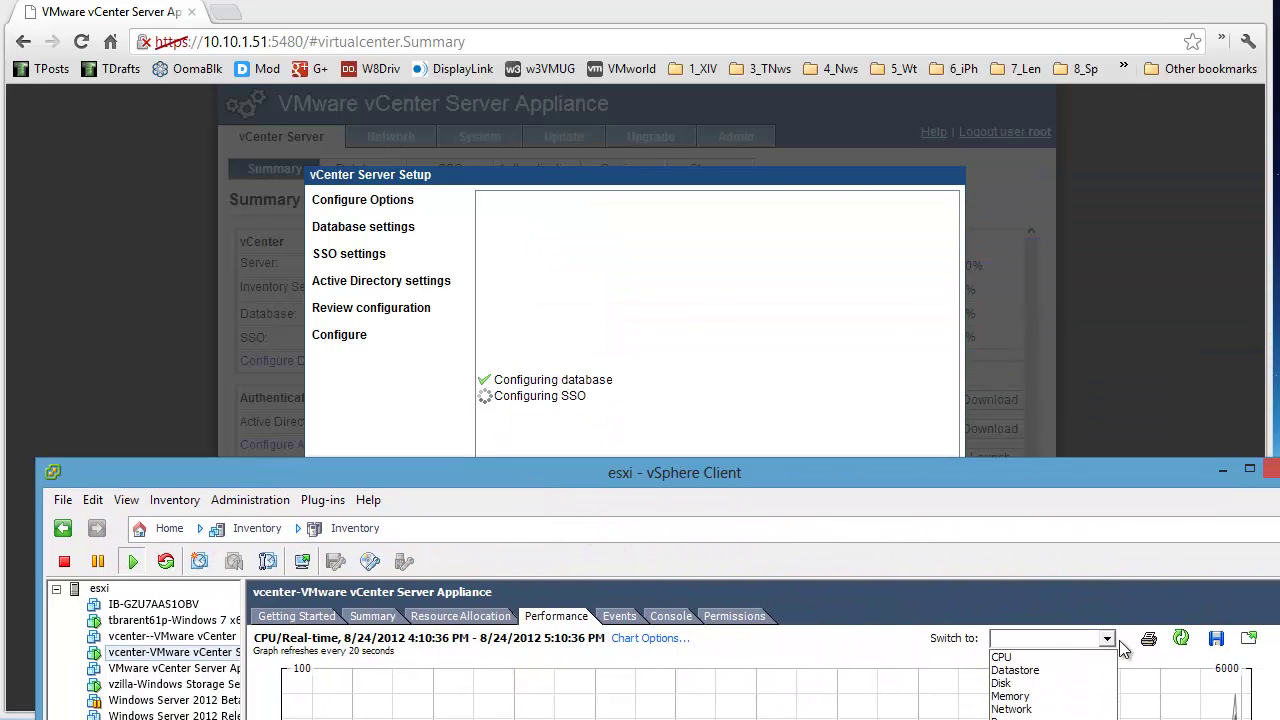
pyautogui.click(1044, 658)
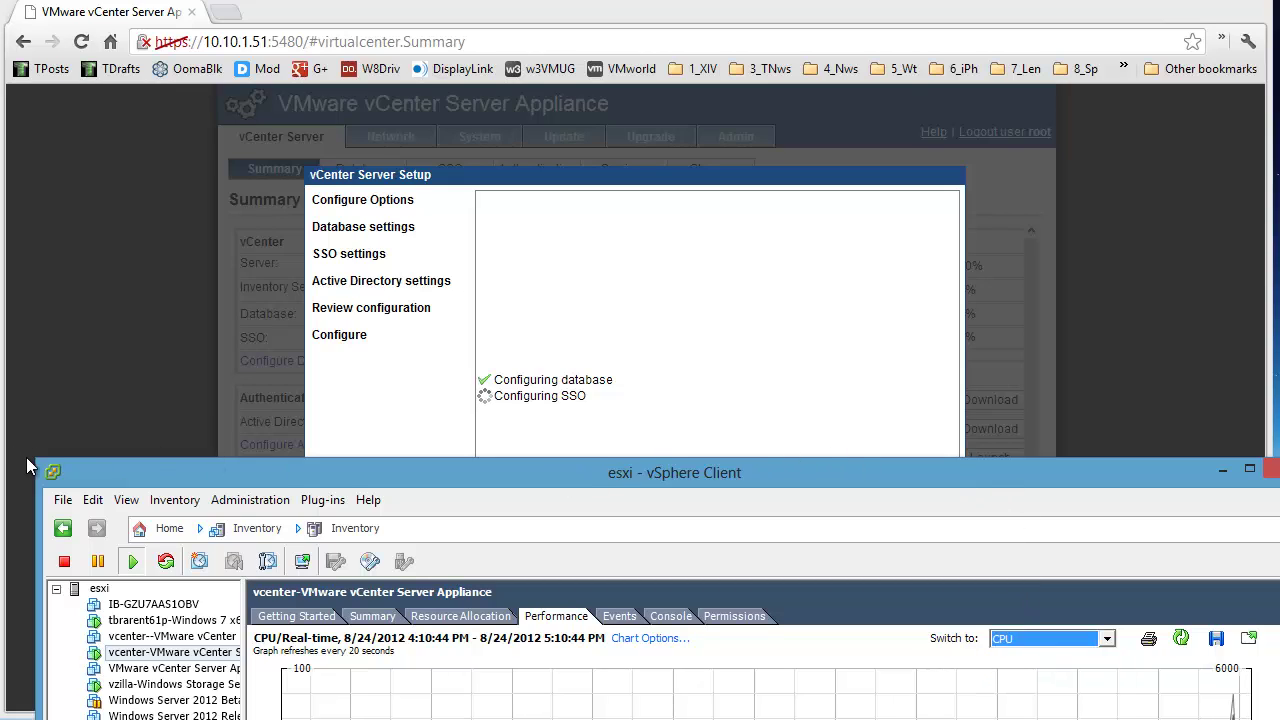
pyautogui.moveTo(144, 470); pyautogui.dragTo(1055, 537)
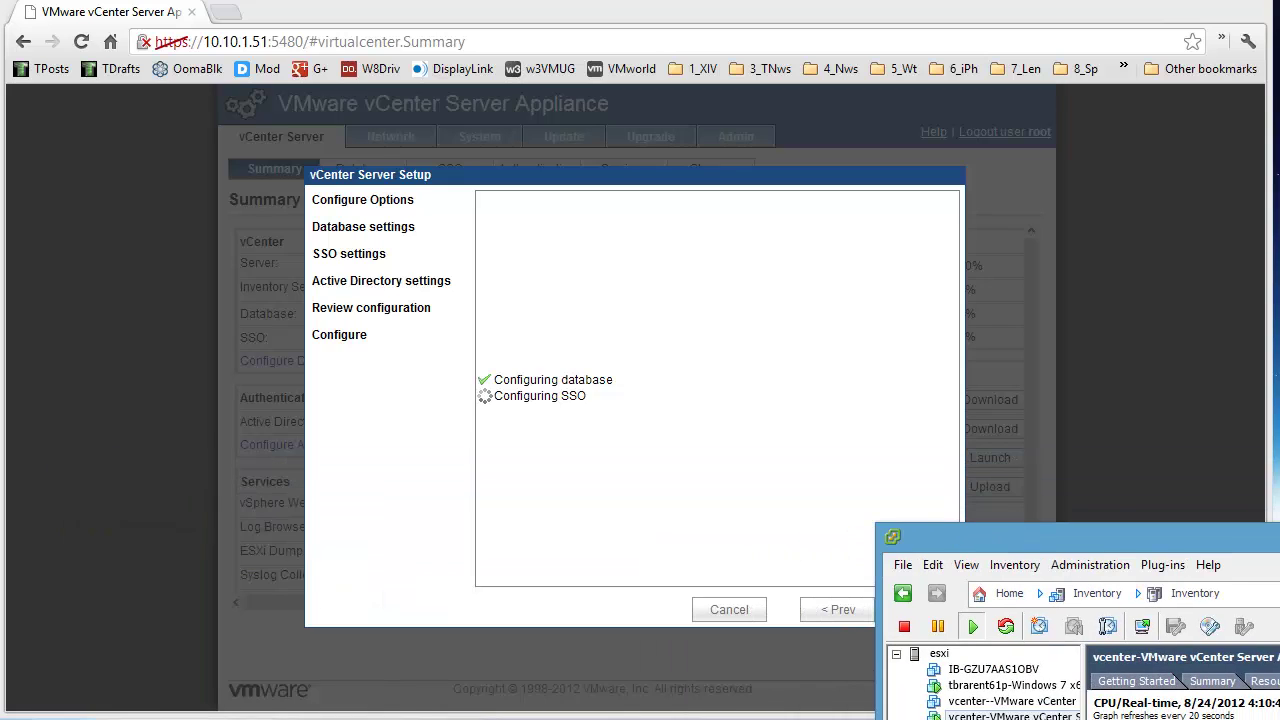
pyautogui.moveTo(650, 6); pyautogui.dragTo(376, 90)
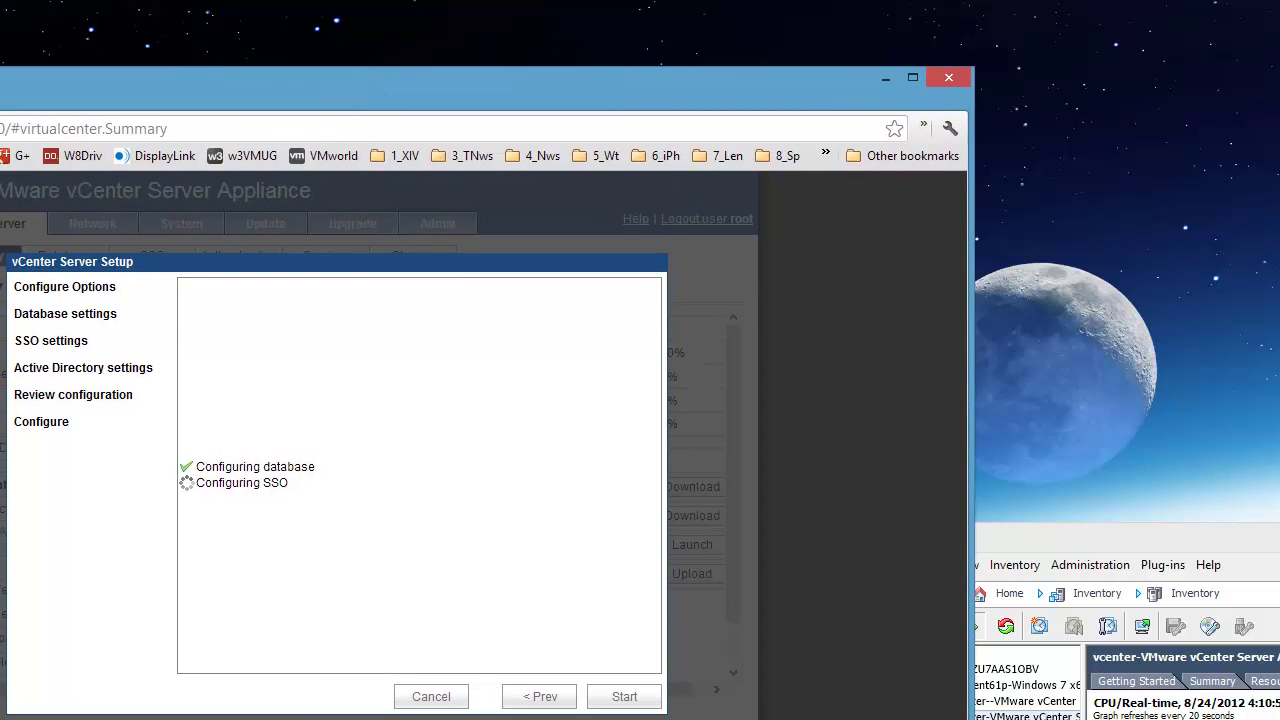
pyautogui.moveTo(1279, 540); pyautogui.dragTo(862, 72)
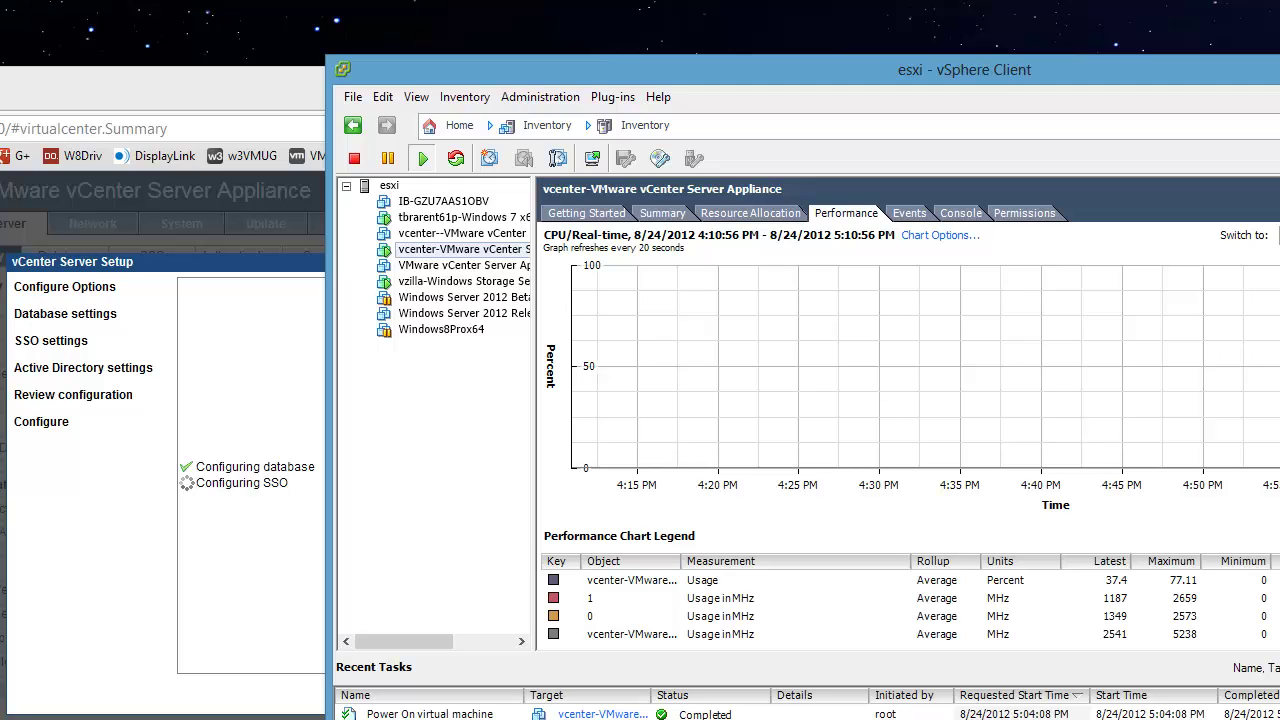
pyautogui.moveTo(1279, 290)
pyautogui.mouseDown()
pyautogui.moveTo(1120, 290)
pyautogui.moveTo(1277, 290)
pyautogui.mouseUp()
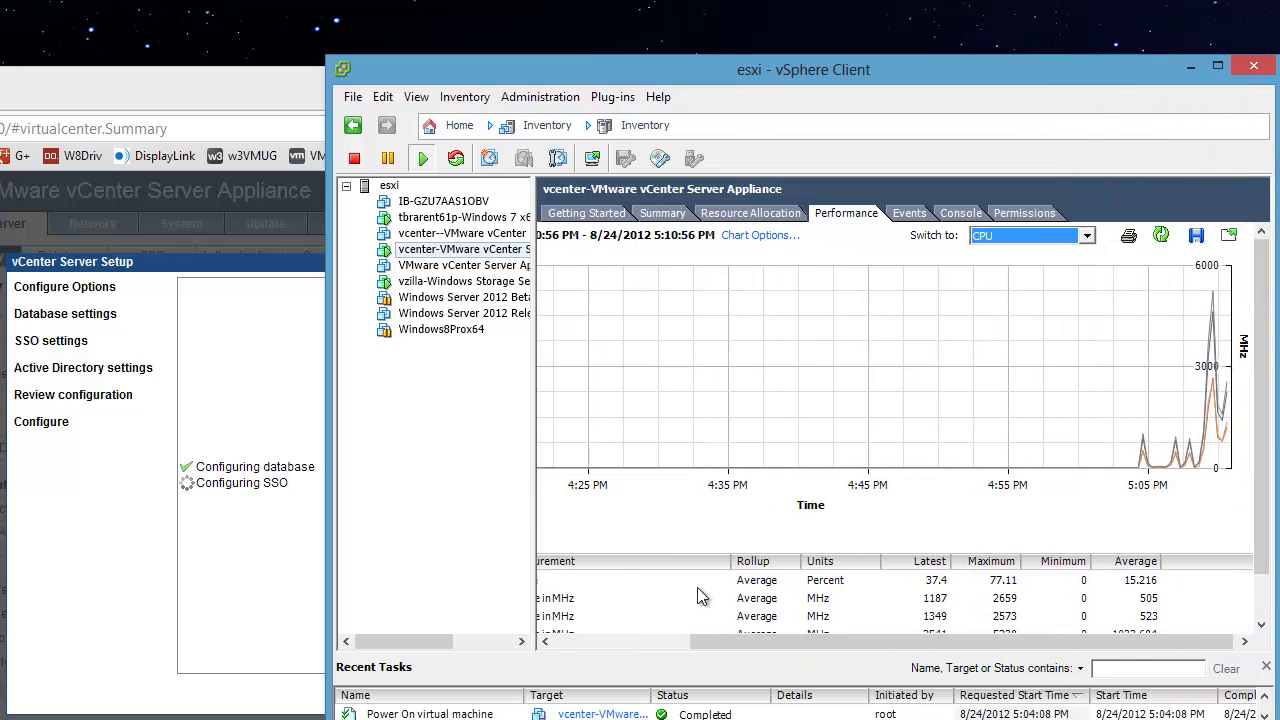
# Step: Open the vcenter VM's Edit Settings and review CPUs, VMware Tools, power management, CPUID Mask and boot options
pyautogui.rightClick(485, 250)
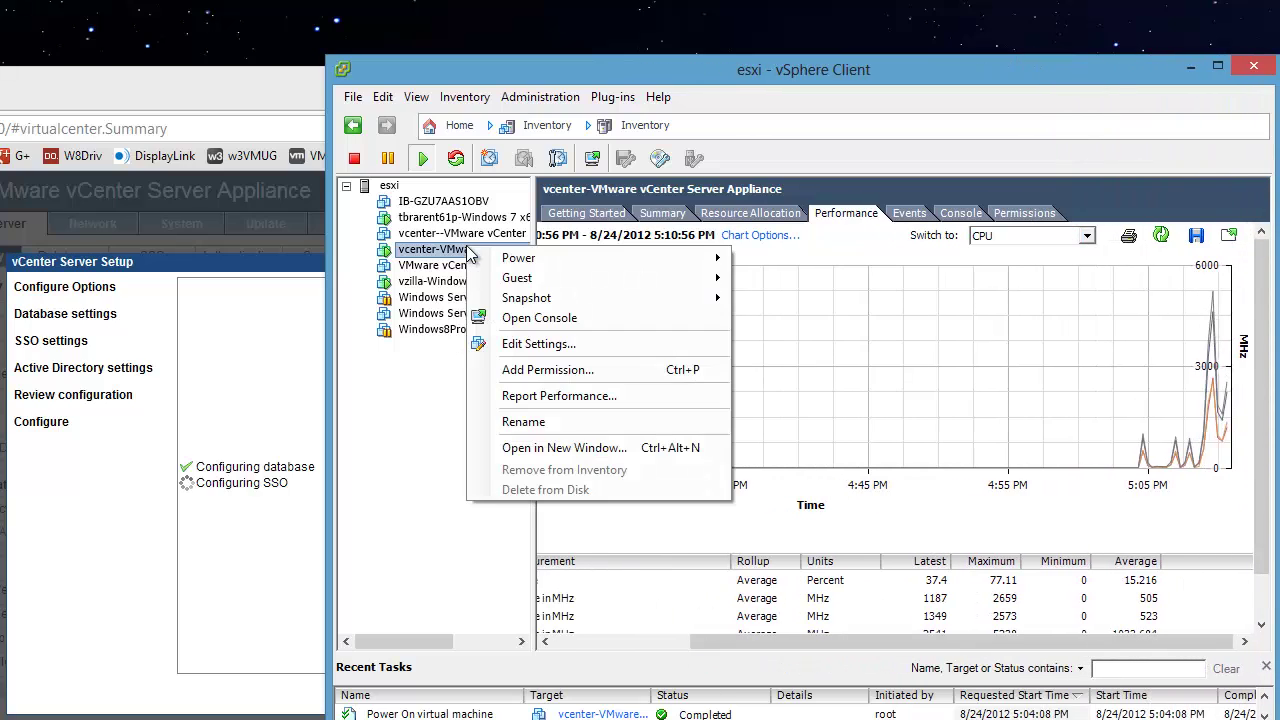
pyautogui.click(531, 343)
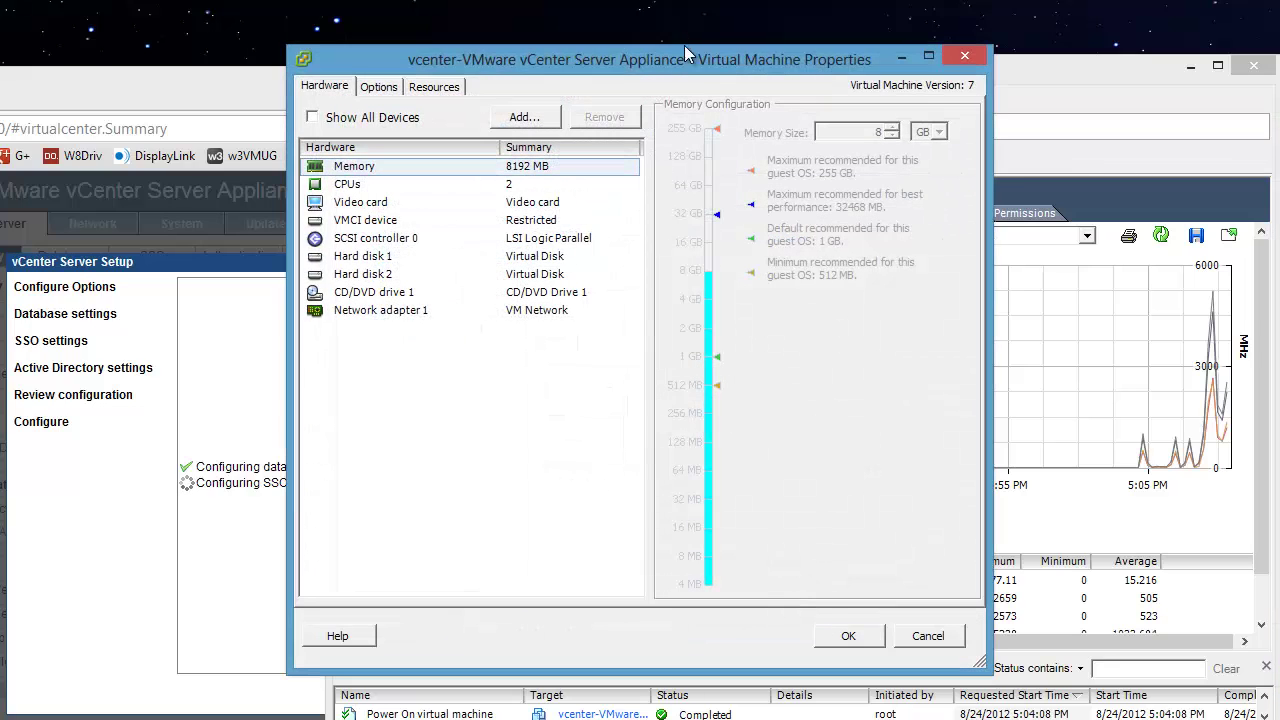
pyautogui.moveTo(684, 45); pyautogui.dragTo(892, 120)
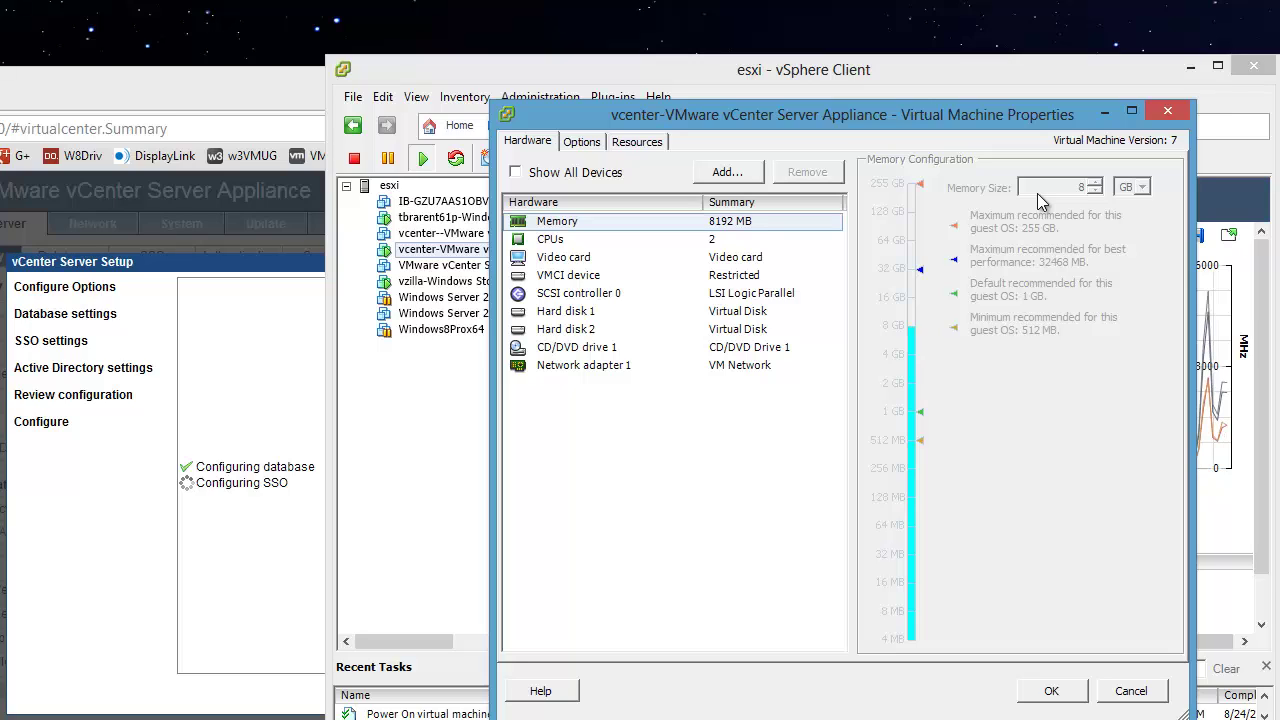
pyautogui.click(712, 242)
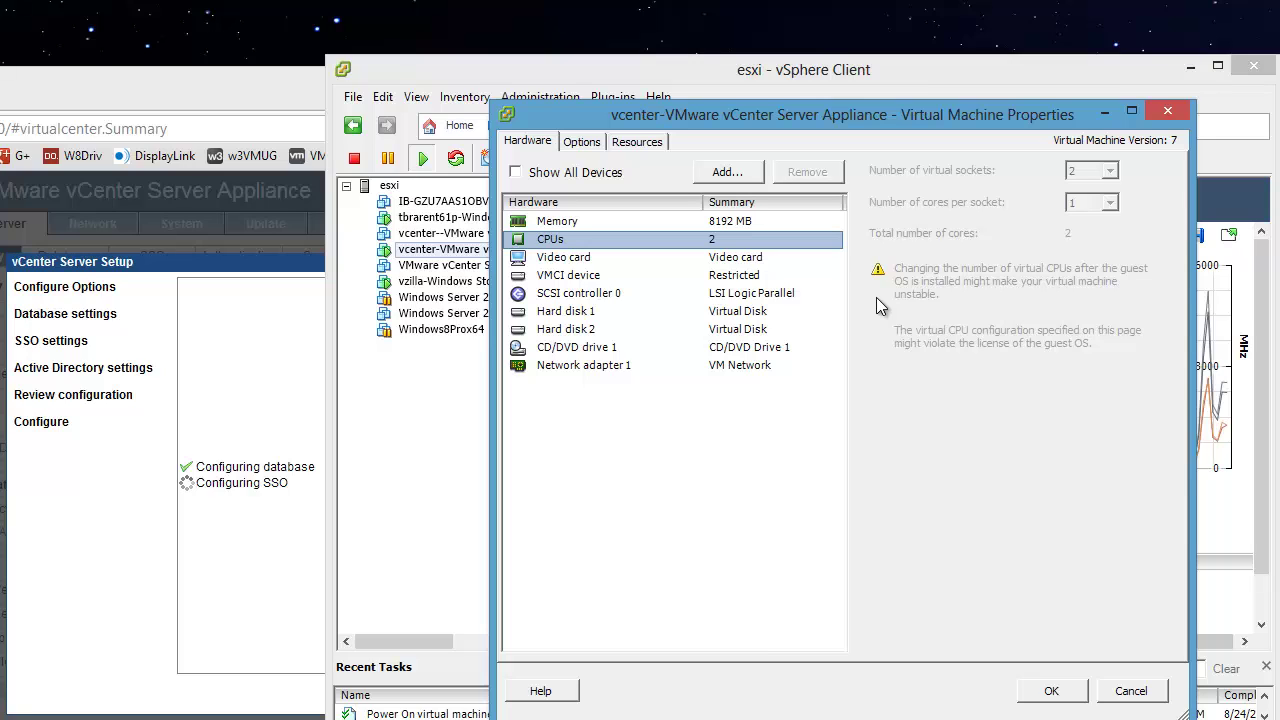
pyautogui.click(594, 146)
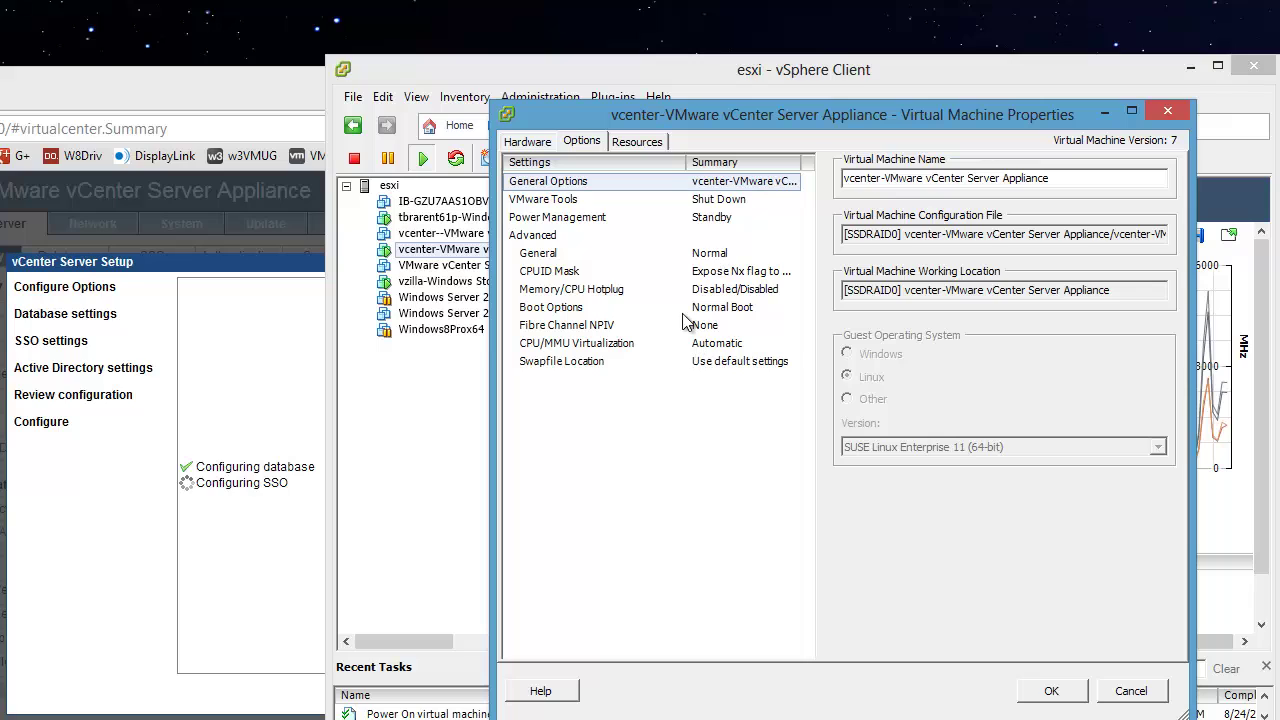
pyautogui.click(592, 205)
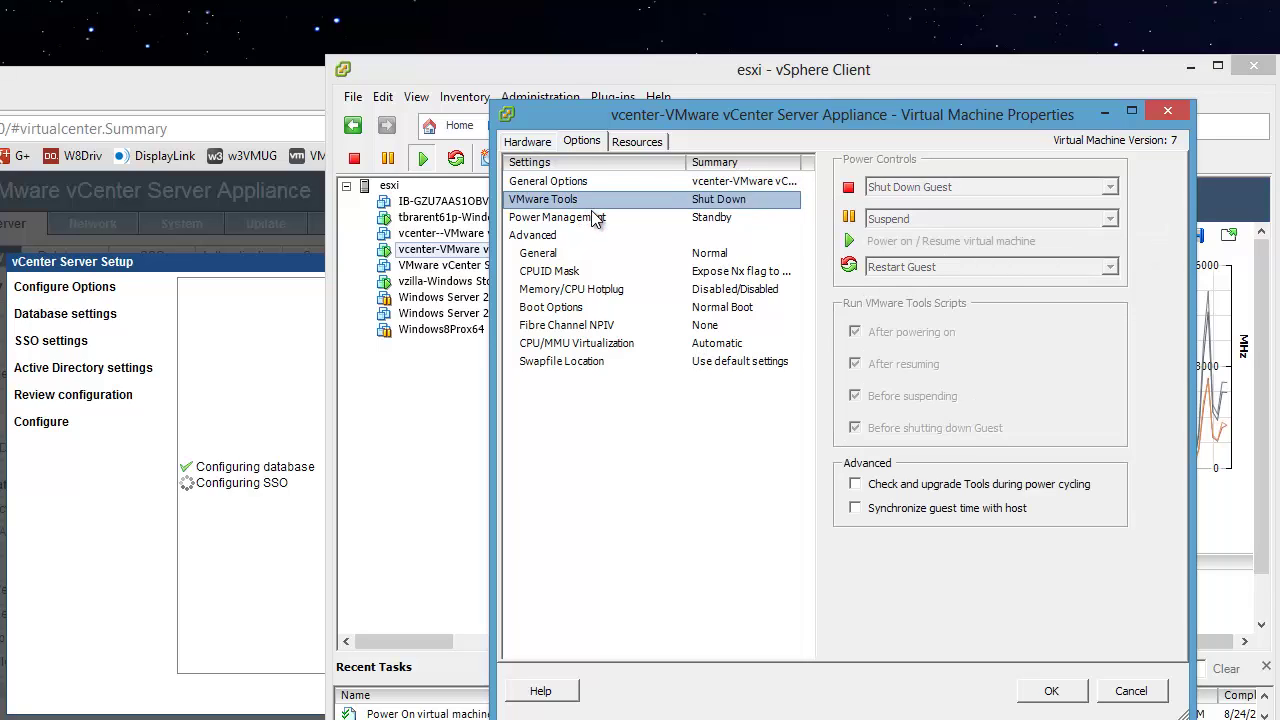
pyautogui.click(599, 220)
pyautogui.click(560, 235)
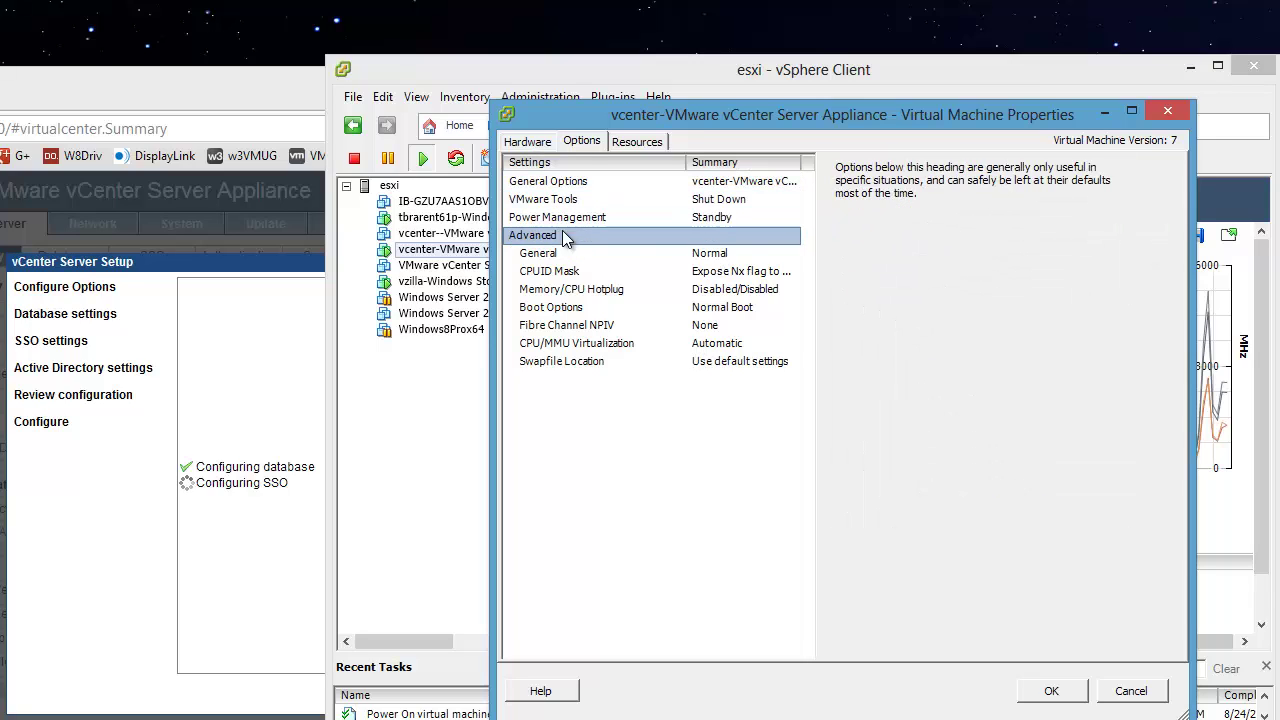
pyautogui.click(558, 271)
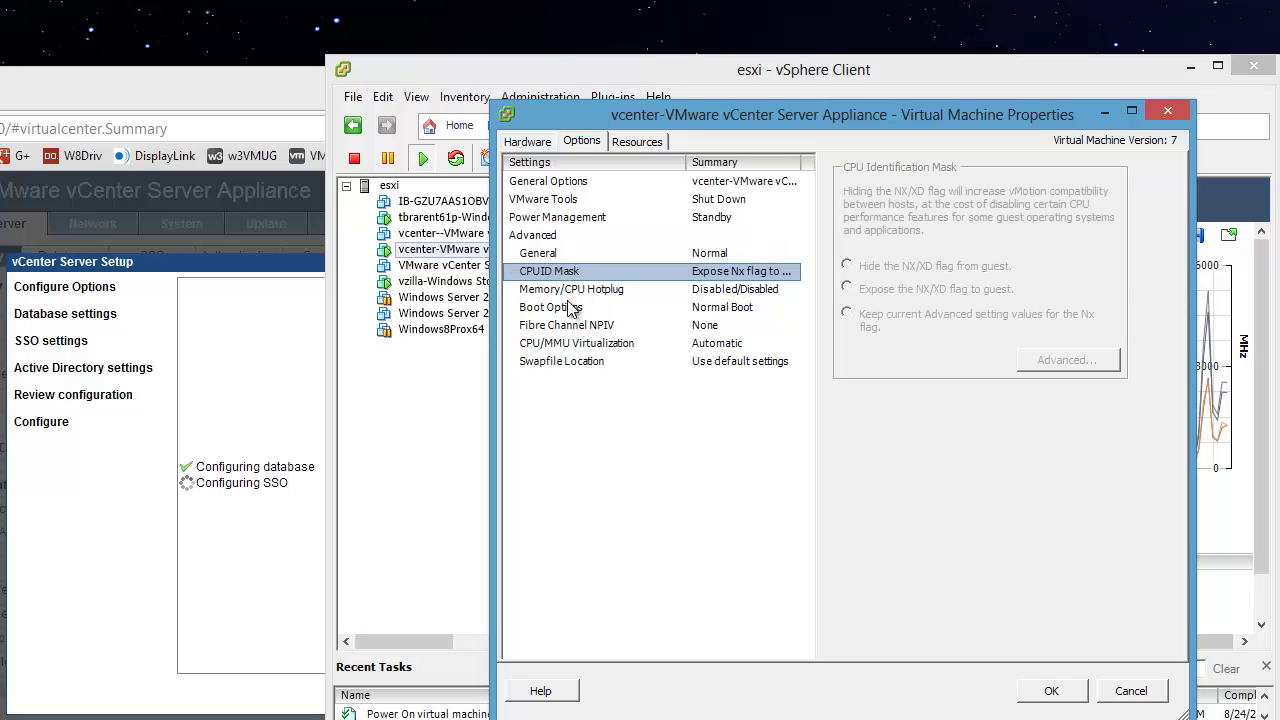
pyautogui.click(572, 309)
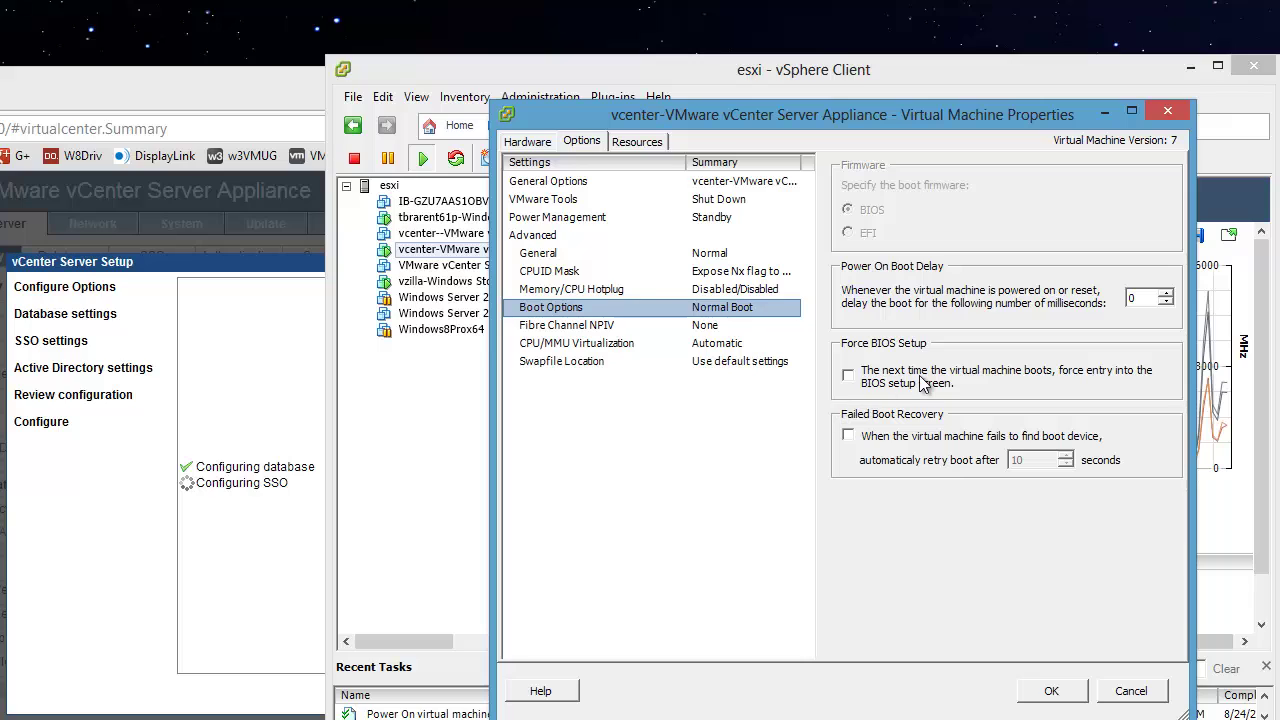
# Step: Check Hard disk 1 and Hard disk 2, then cancel the properties without changes
pyautogui.click(533, 142)
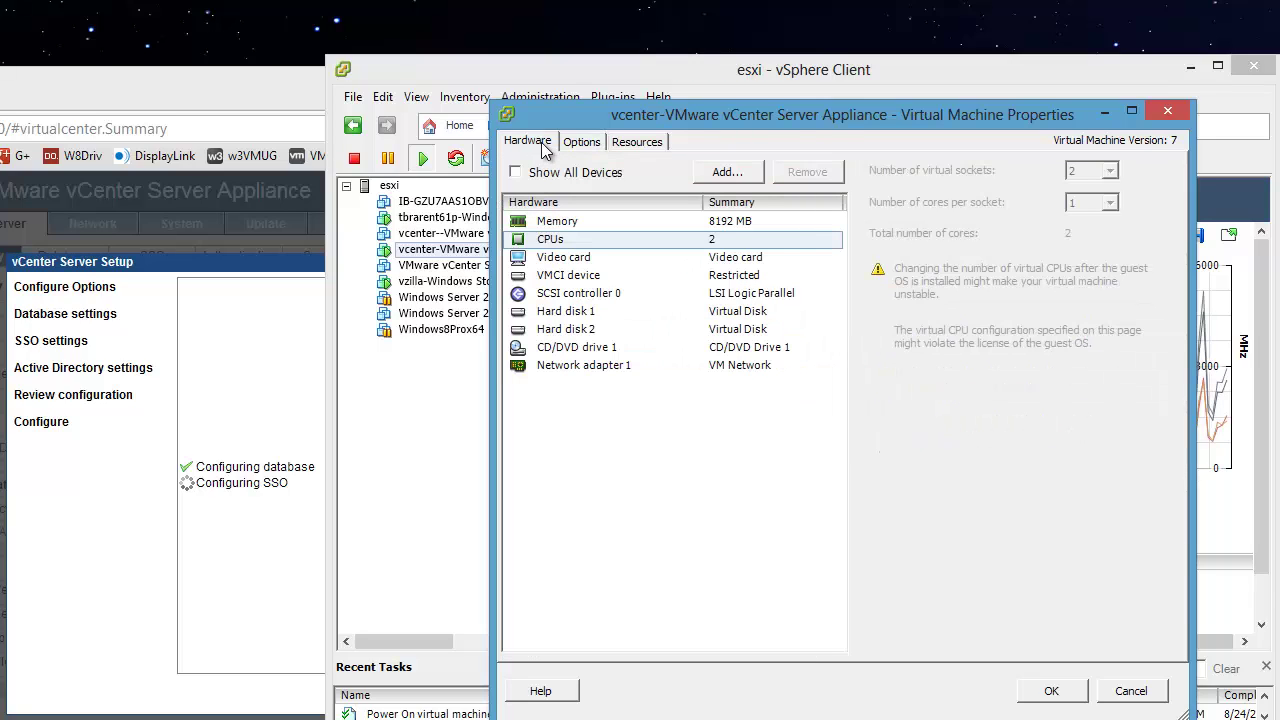
pyautogui.click(588, 311)
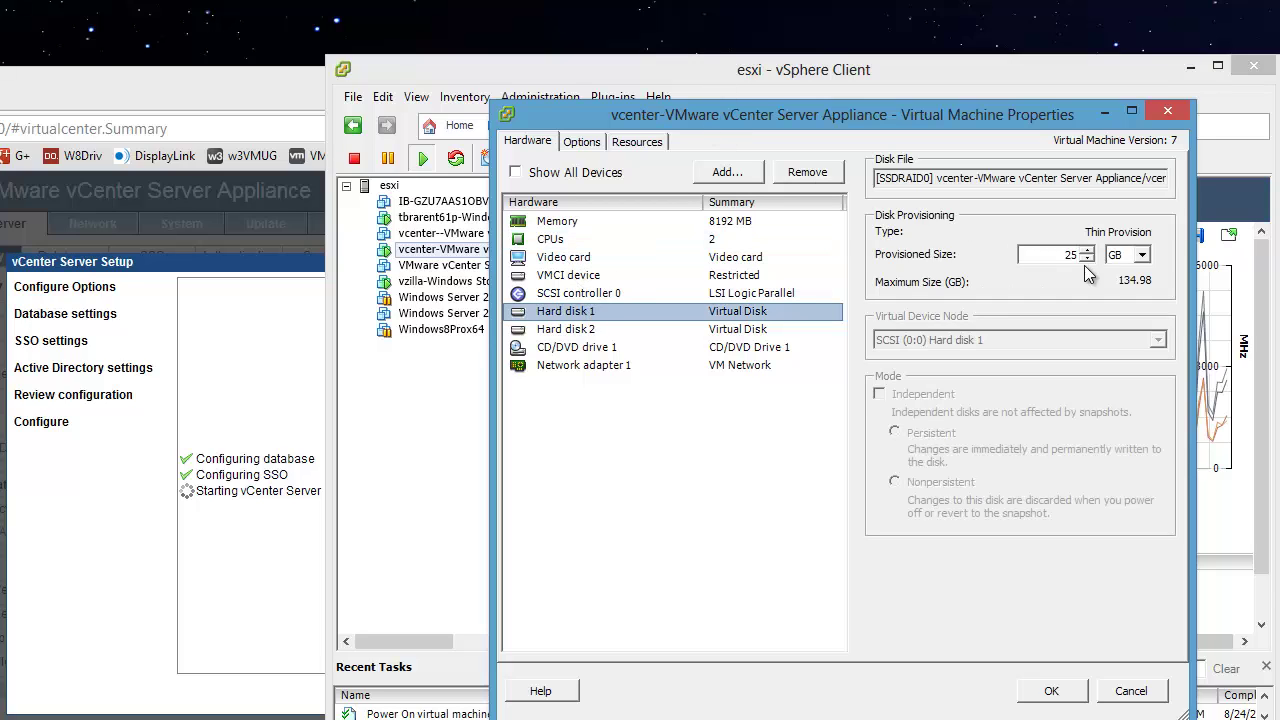
pyautogui.click(558, 330)
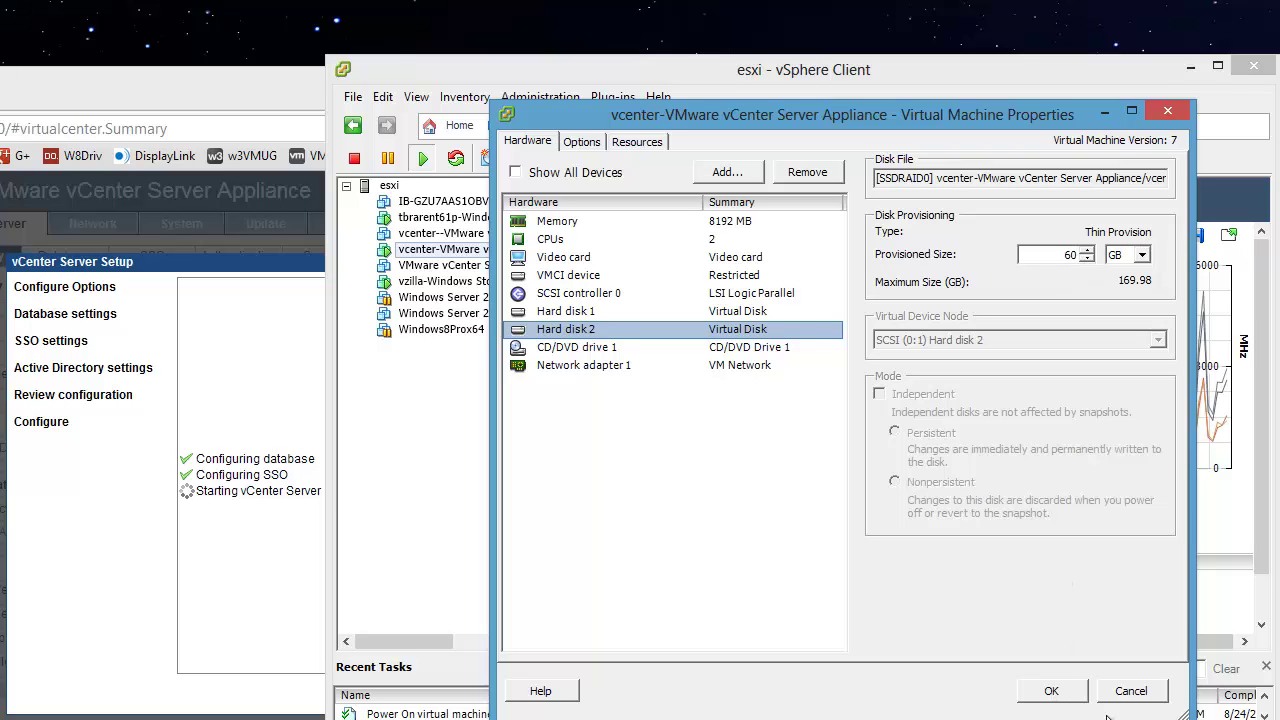
pyautogui.click(1131, 691)
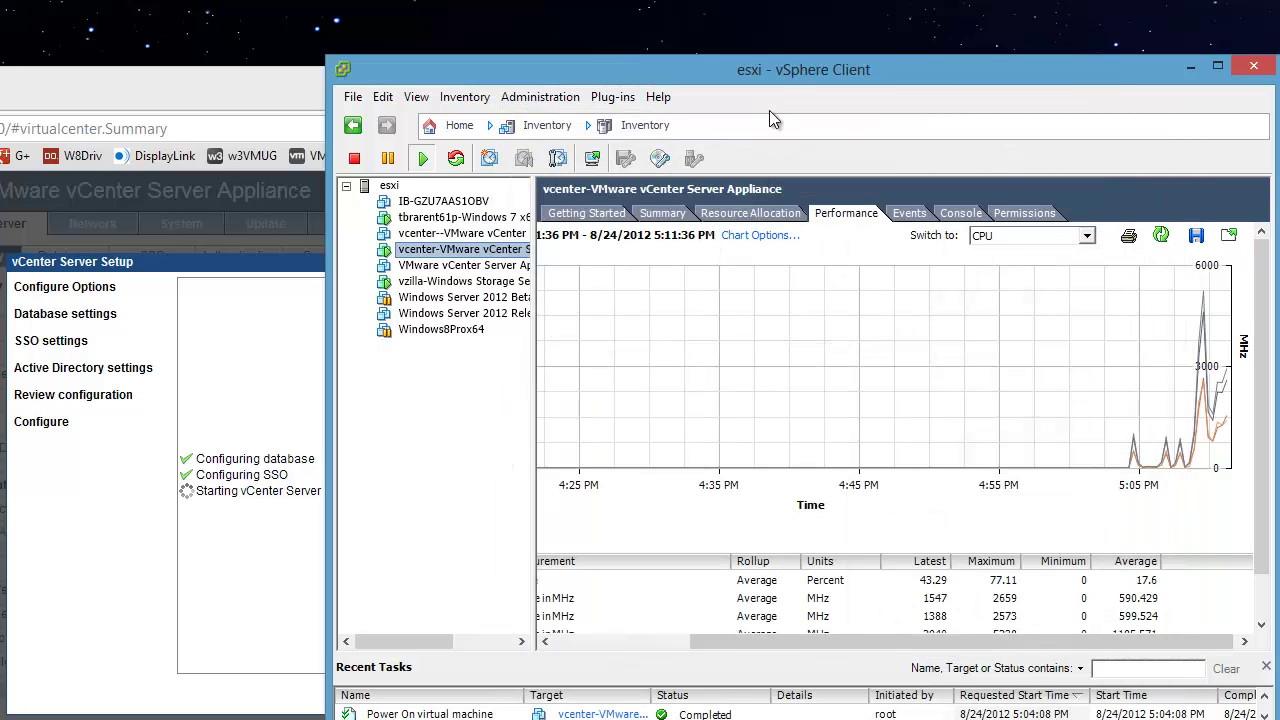
# Step: Browse datastore SSDRAID0 sorted by name and list the vCenter appliance folder's VMDK and VMX files
pyautogui.moveTo(824, 77); pyautogui.dragTo(1053, 84)
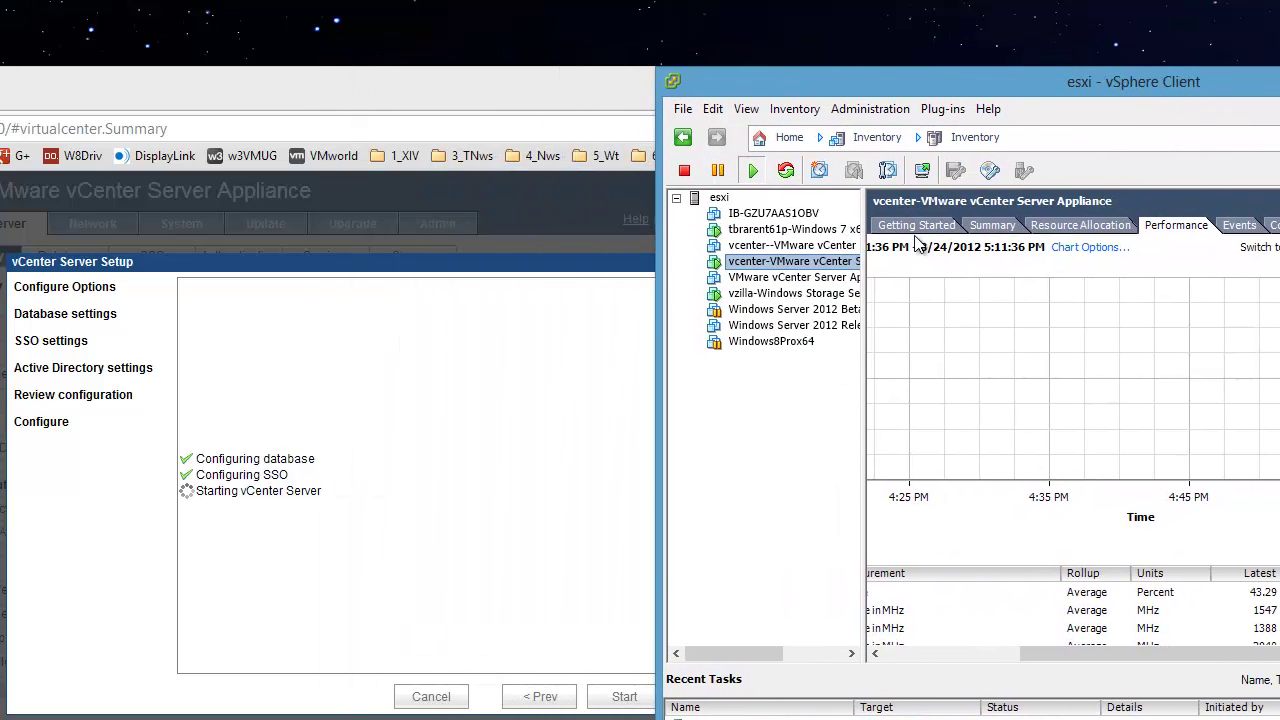
pyautogui.click(990, 225)
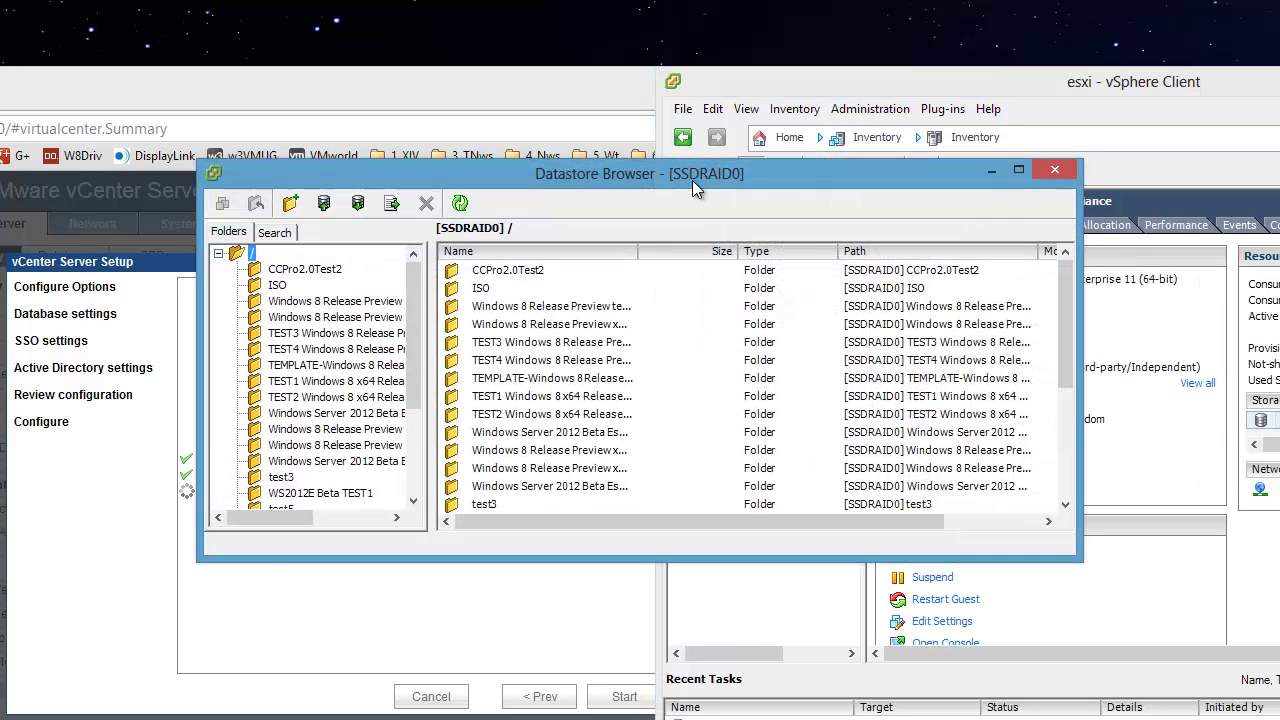
pyautogui.moveTo(692, 180); pyautogui.dragTo(1106, 180)
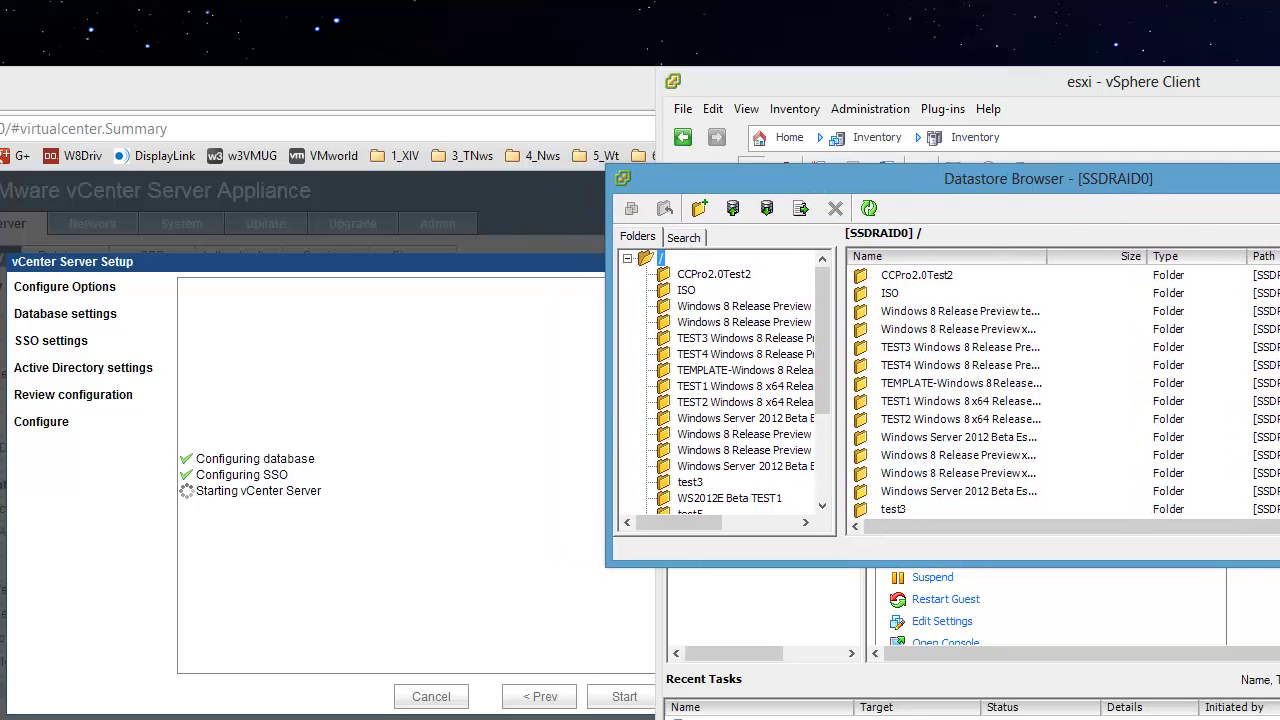
pyautogui.click(946, 258)
pyautogui.click(951, 255)
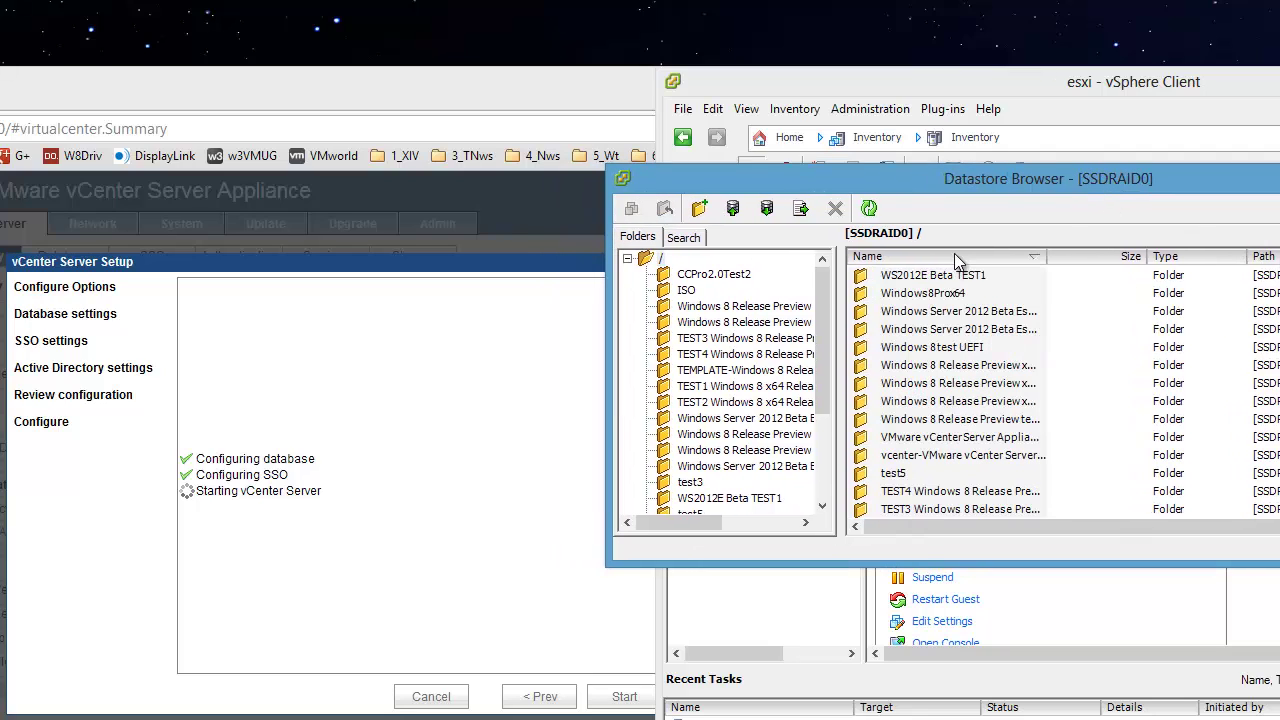
pyautogui.doubleClick(936, 455)
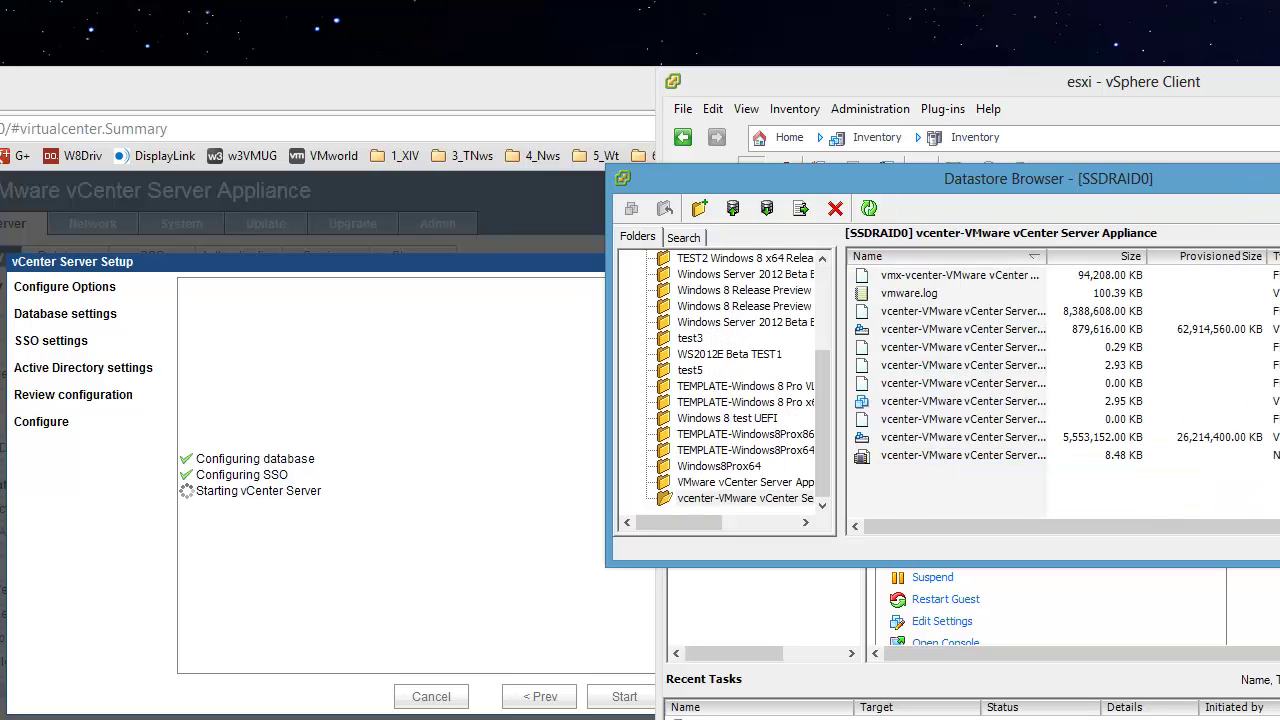
pyautogui.moveTo(1279, 172); pyautogui.dragTo(1111, 12)
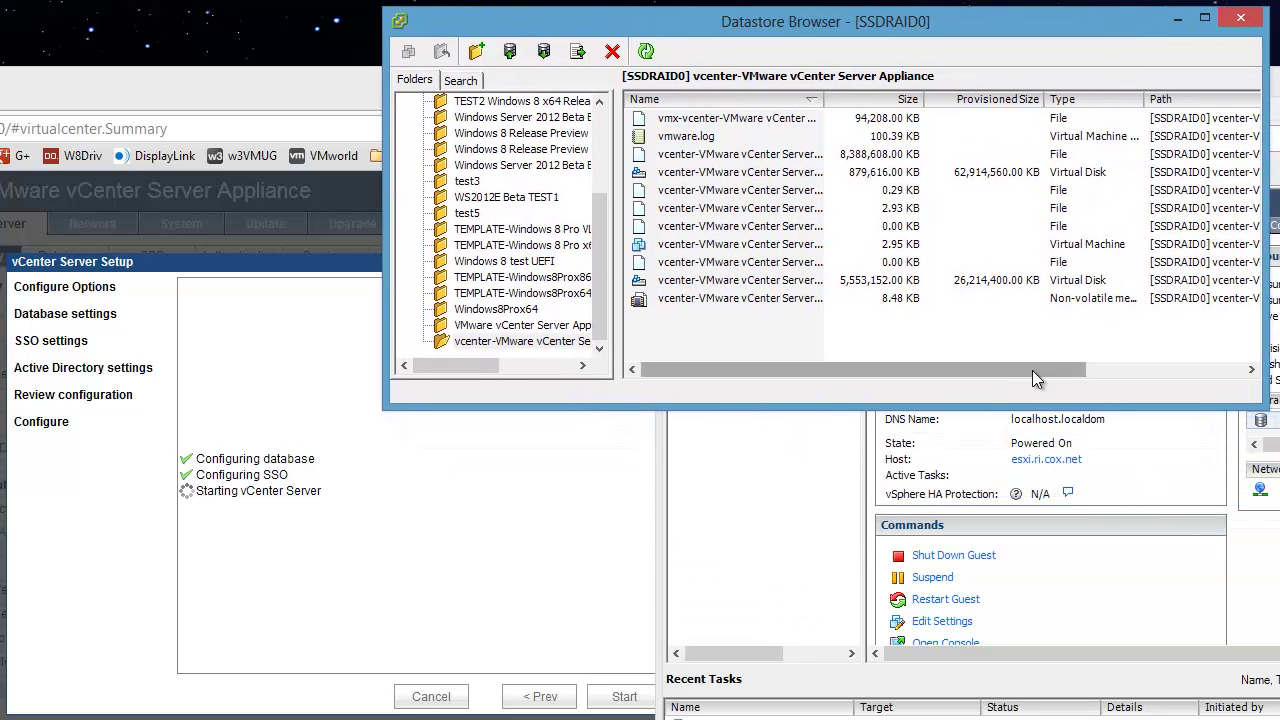
pyautogui.moveTo(1032, 370); pyautogui.dragTo(1231, 370)
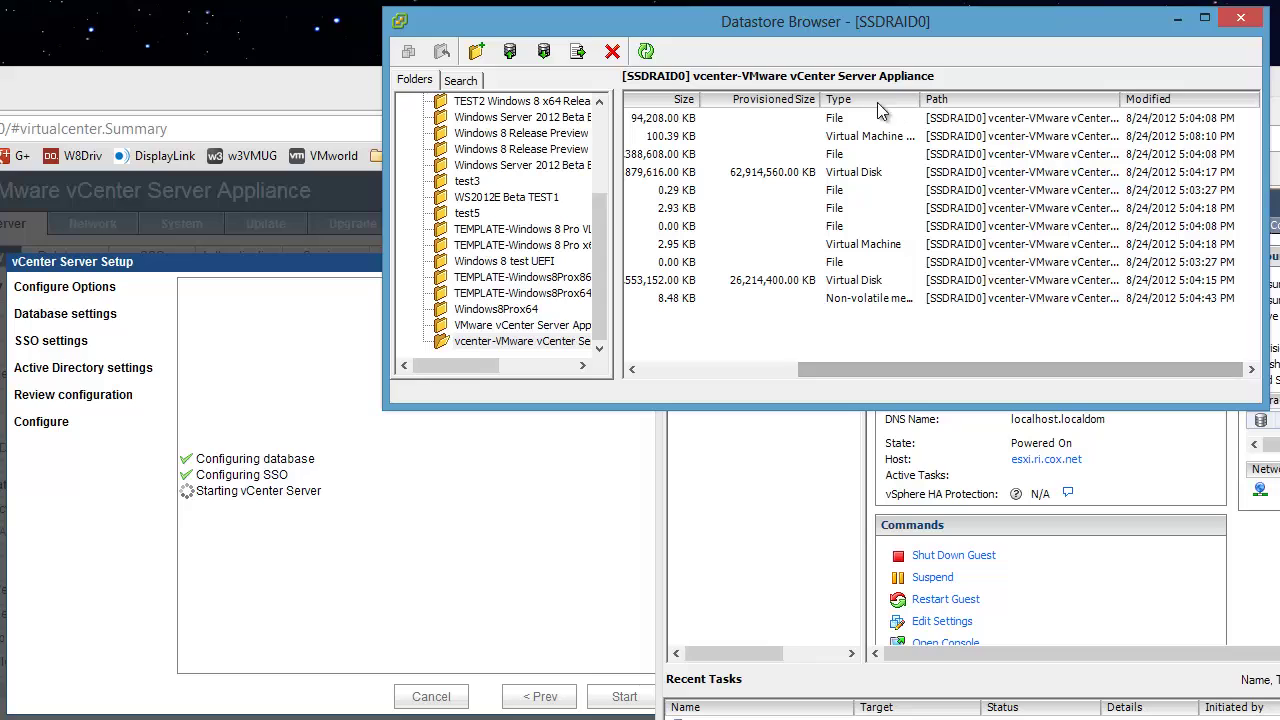
pyautogui.moveTo(862, 370); pyautogui.dragTo(664, 360)
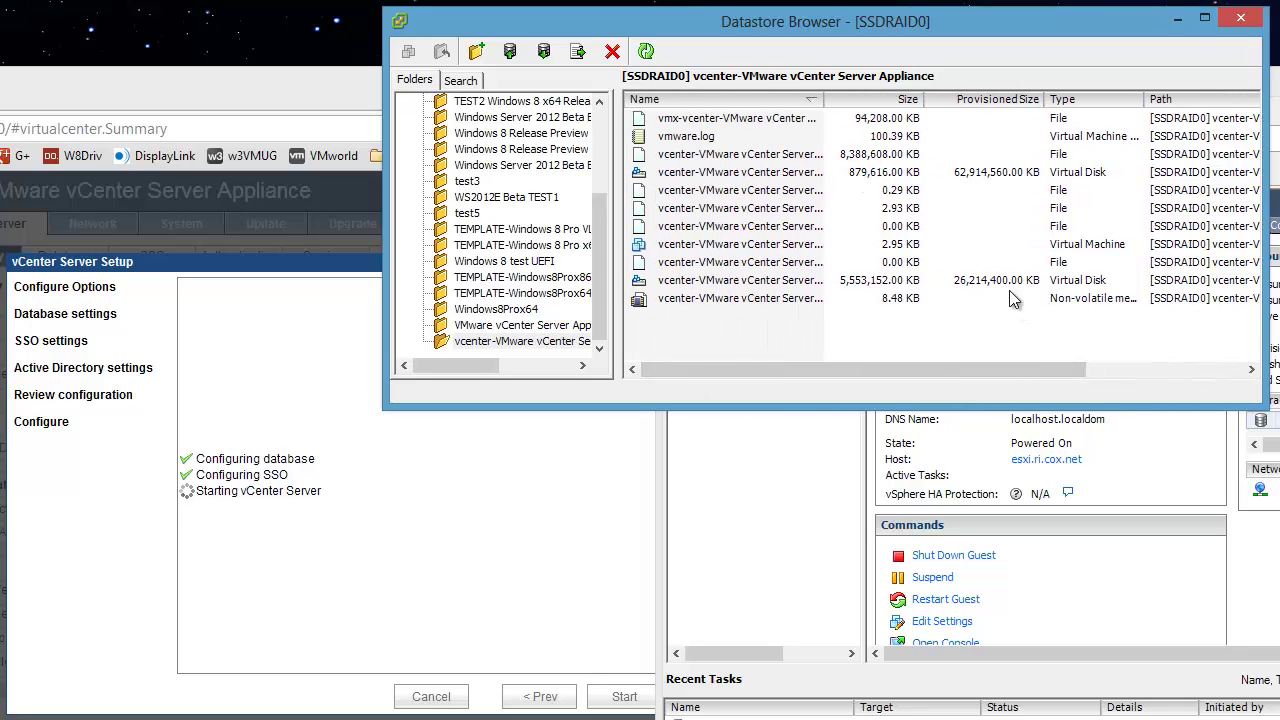
pyautogui.doubleClick(824, 97)
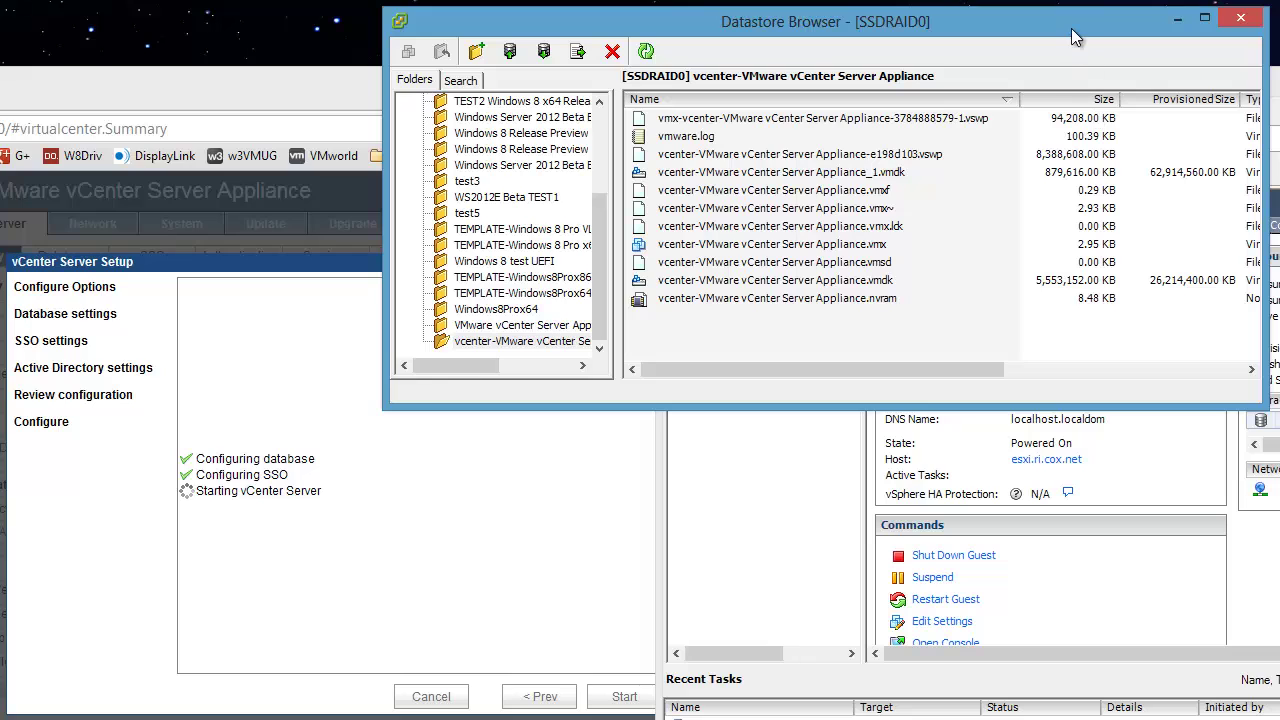
pyautogui.moveTo(1071, 25); pyautogui.dragTo(1279, 719)
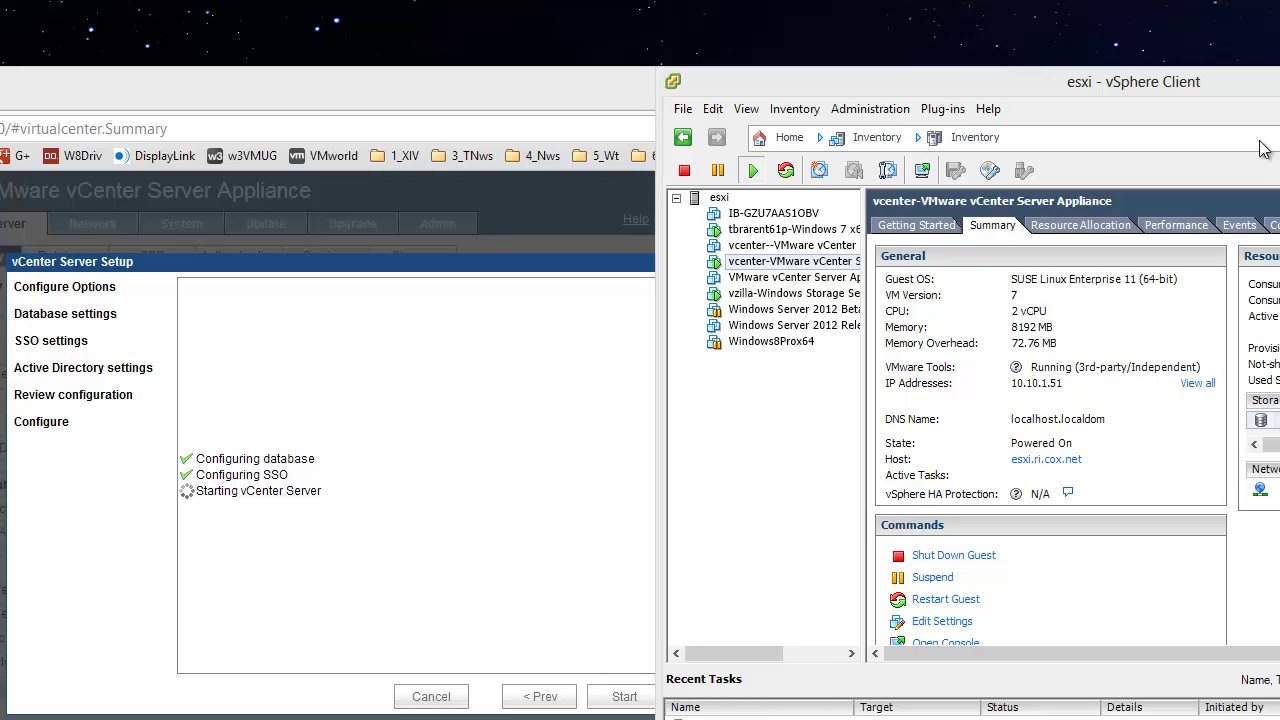
# Step: Bring the browser full screen and close the setup wizard once vCenter Server has started
pyautogui.click(1249, 85)
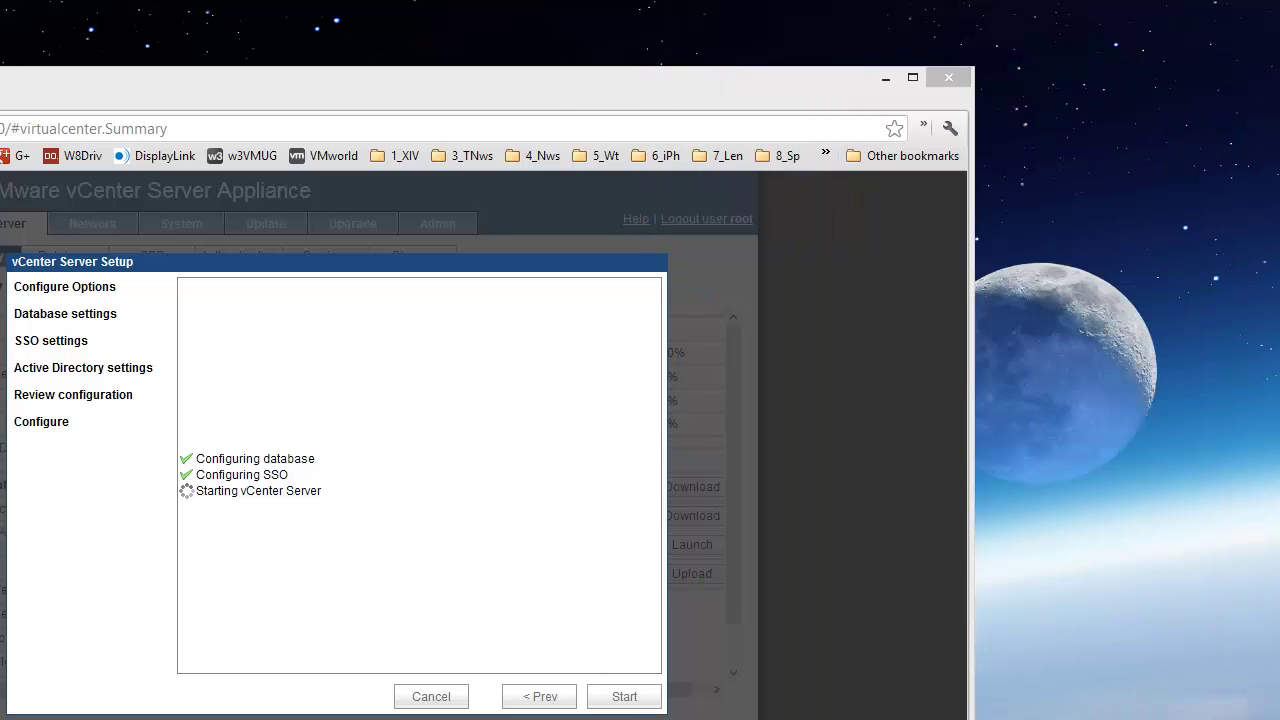
pyautogui.moveTo(782, 75); pyautogui.dragTo(1077, 1)
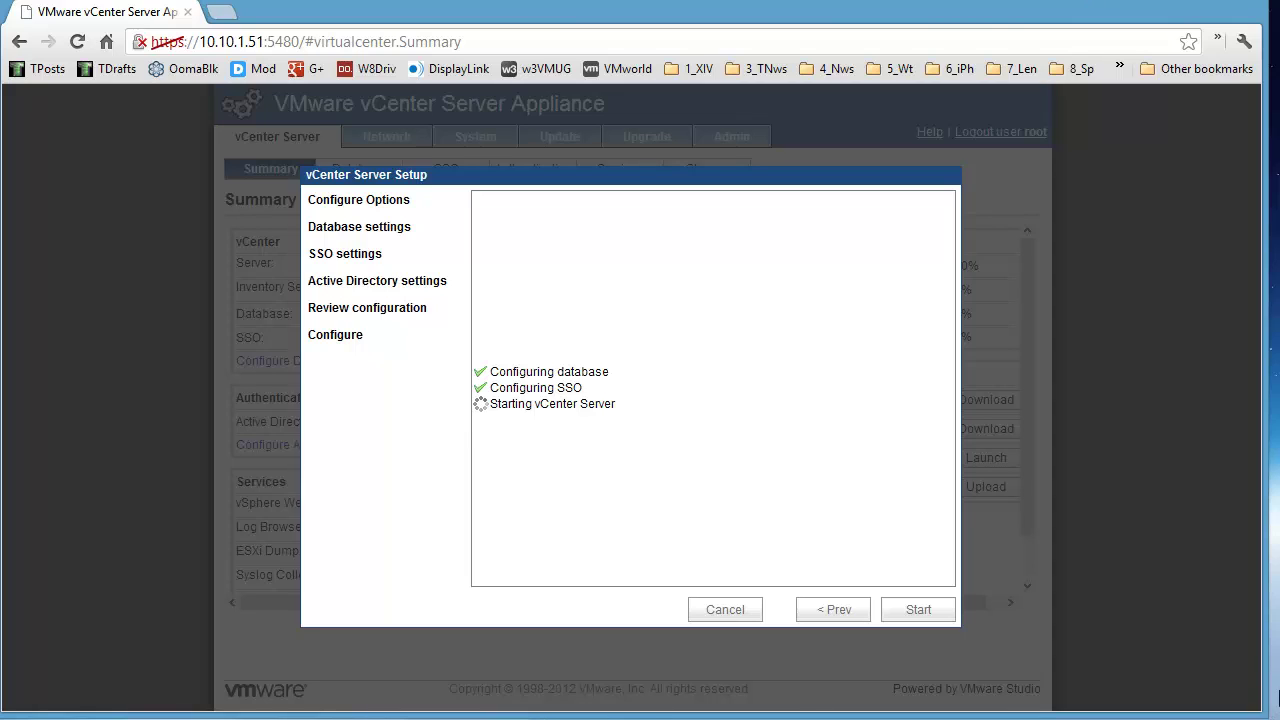
pyautogui.moveTo(1262, 656); pyautogui.dragTo(1266, 656)
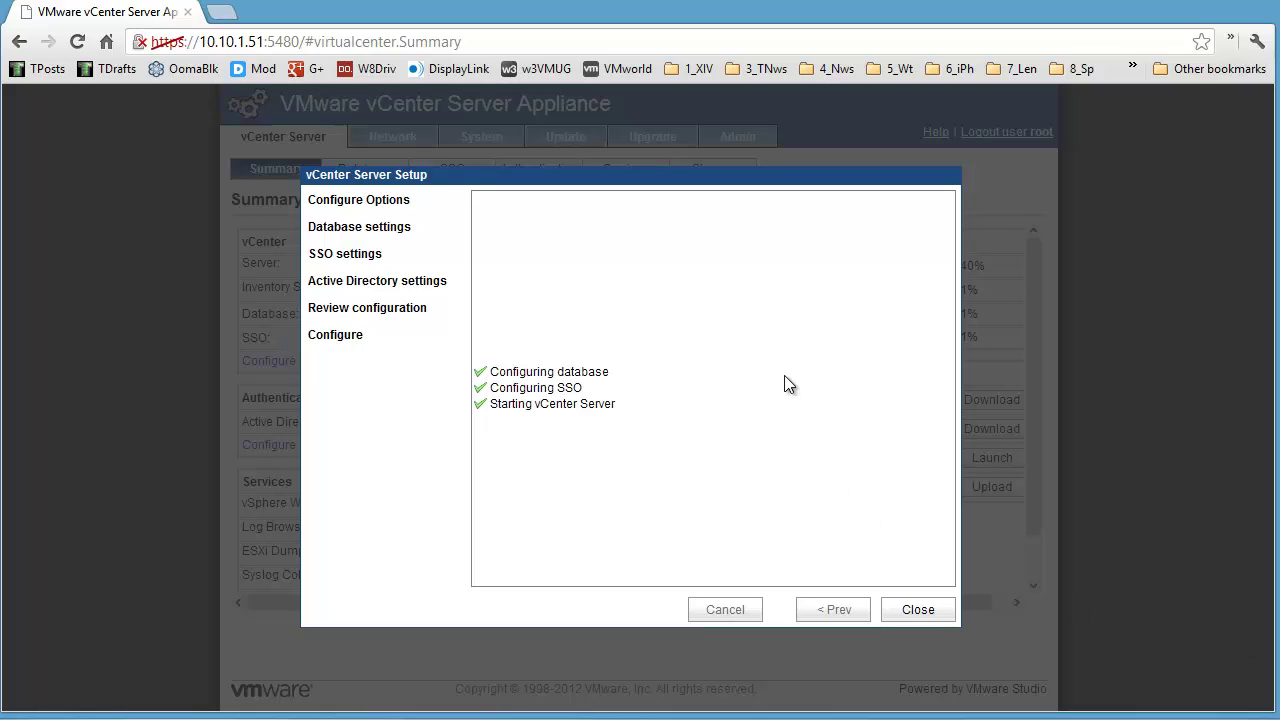
pyautogui.click(918, 610)
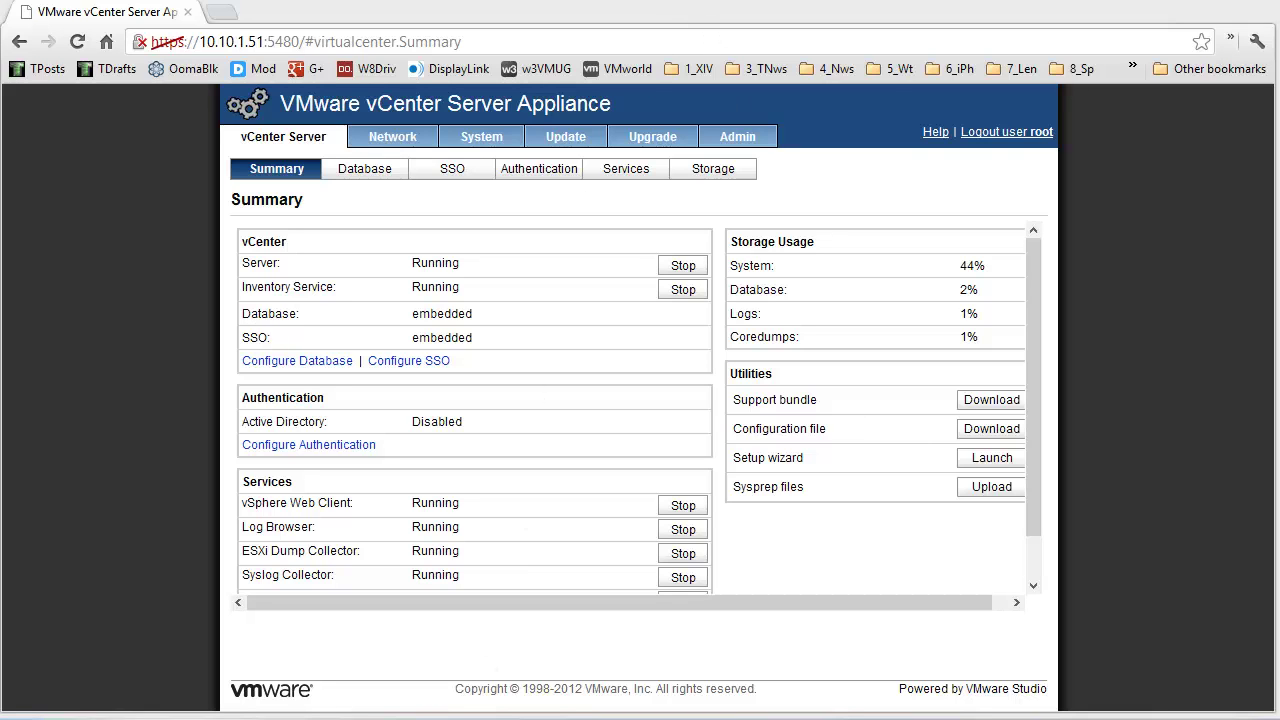
pyautogui.moveTo(1279, 5); pyautogui.dragTo(567, 19)
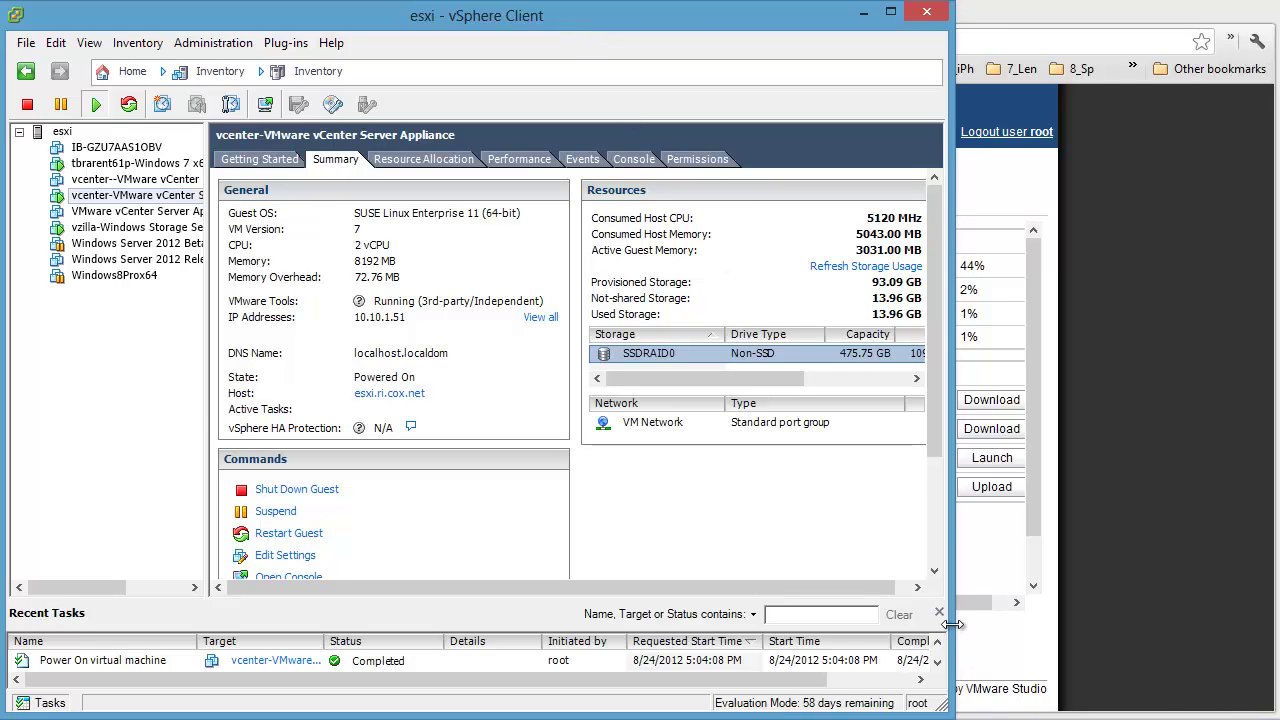
pyautogui.moveTo(950, 594); pyautogui.dragTo(1279, 592)
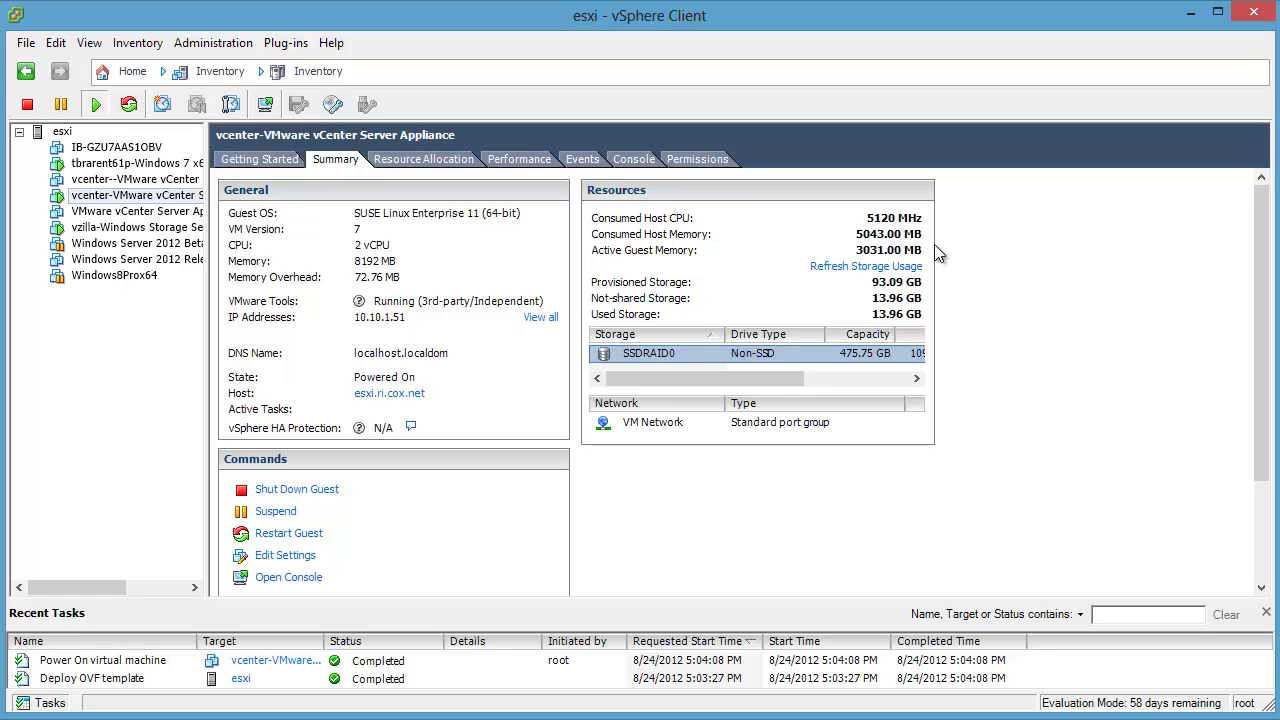
pyautogui.click(1190, 13)
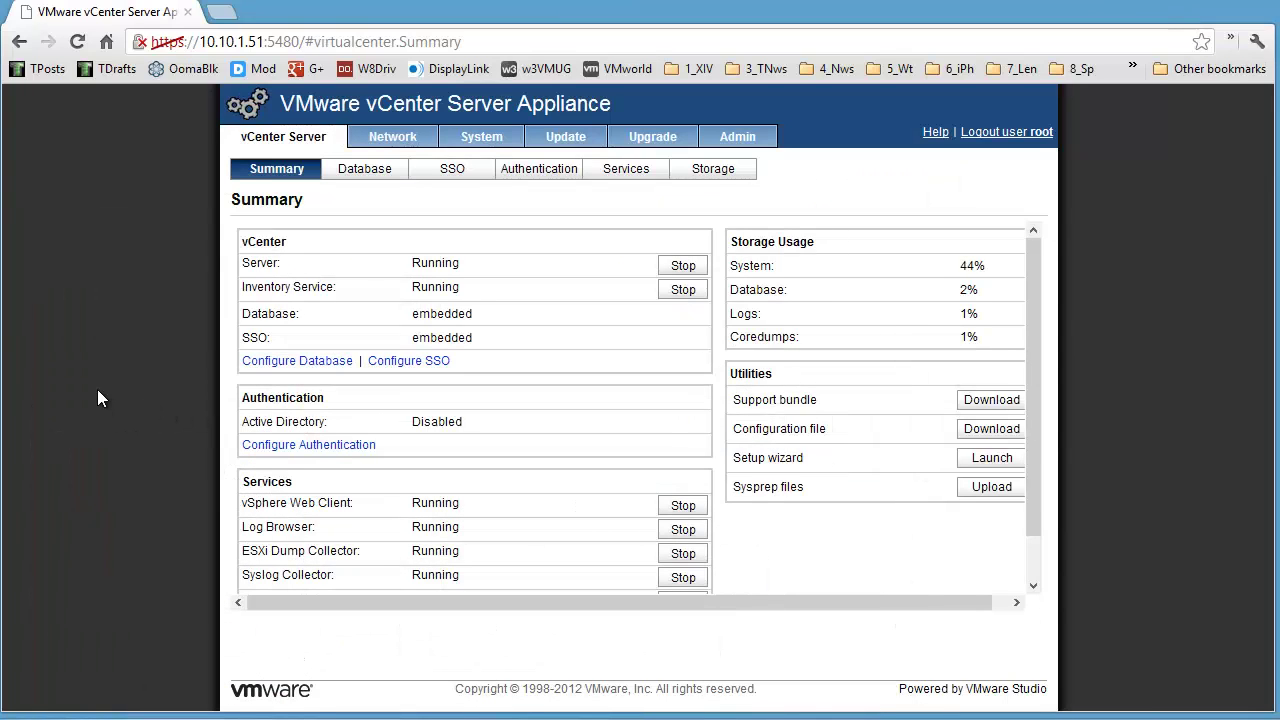
# Step: Look over the Database, SSO, Active Directory, Services and Storage pages, then open Network status
pyautogui.click(369, 174)
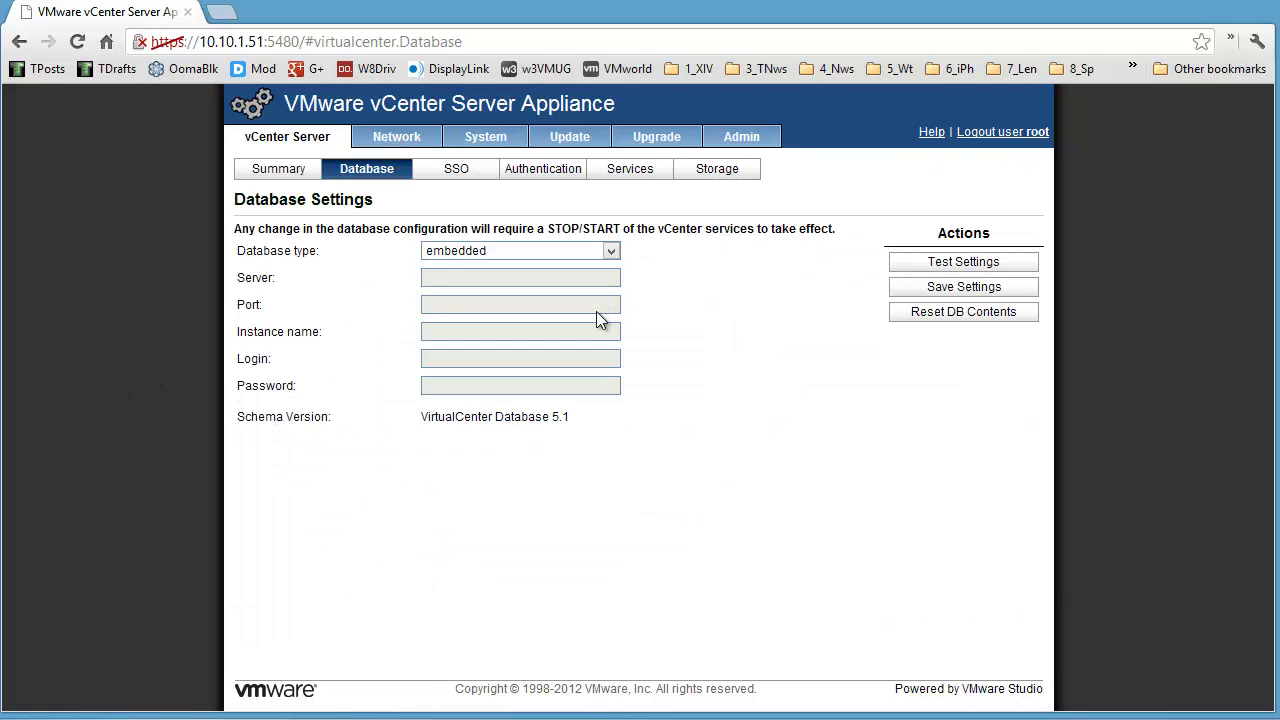
pyautogui.click(459, 172)
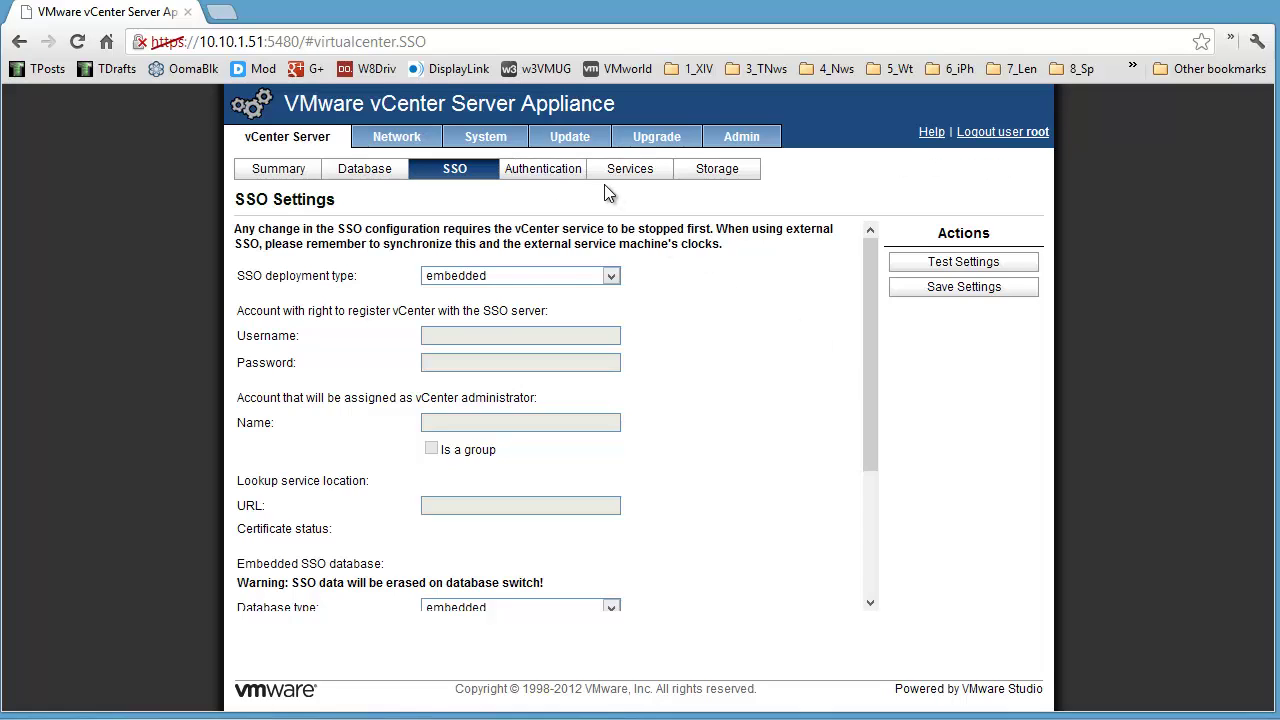
pyautogui.click(566, 173)
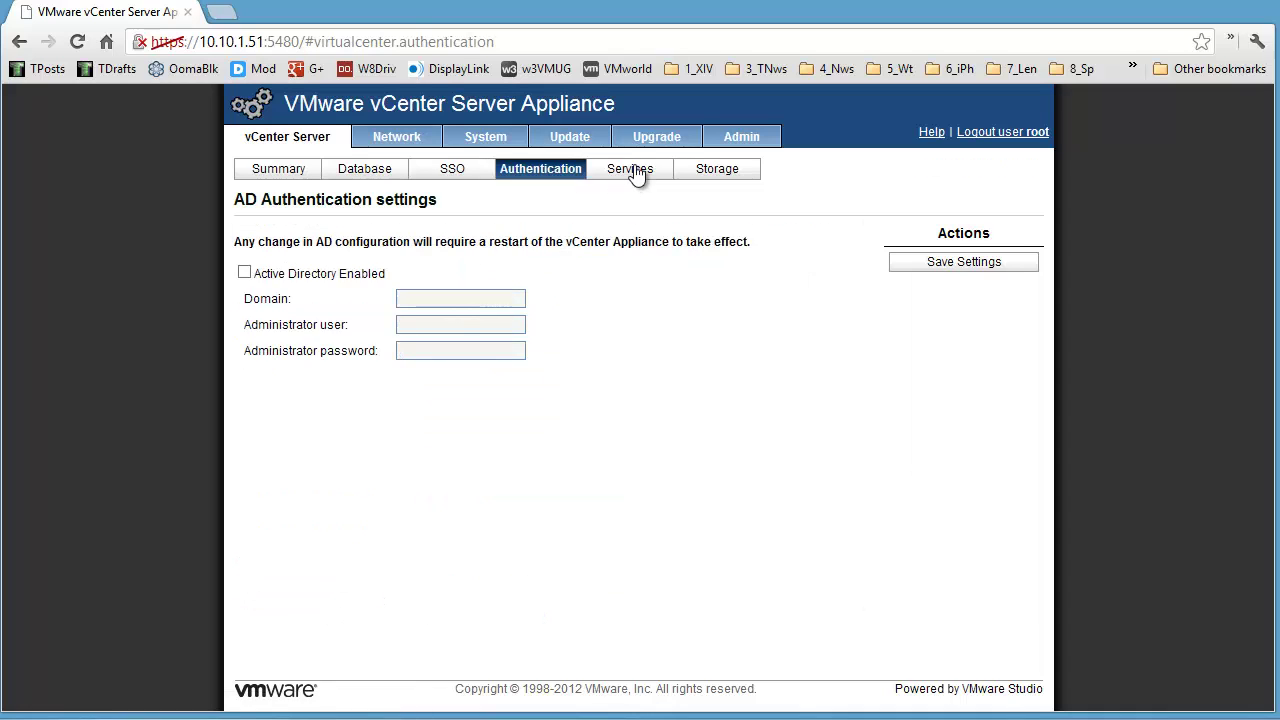
pyautogui.click(635, 173)
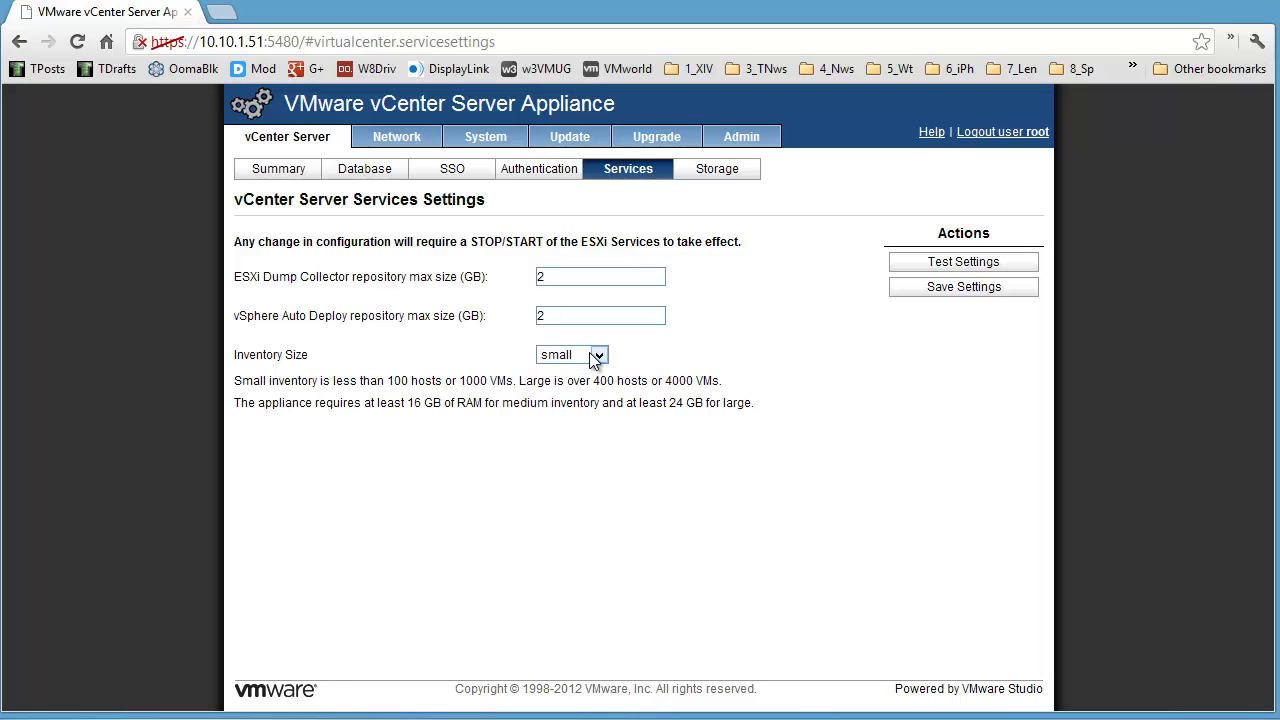
pyautogui.click(599, 356)
pyautogui.click(686, 350)
pyautogui.click(715, 170)
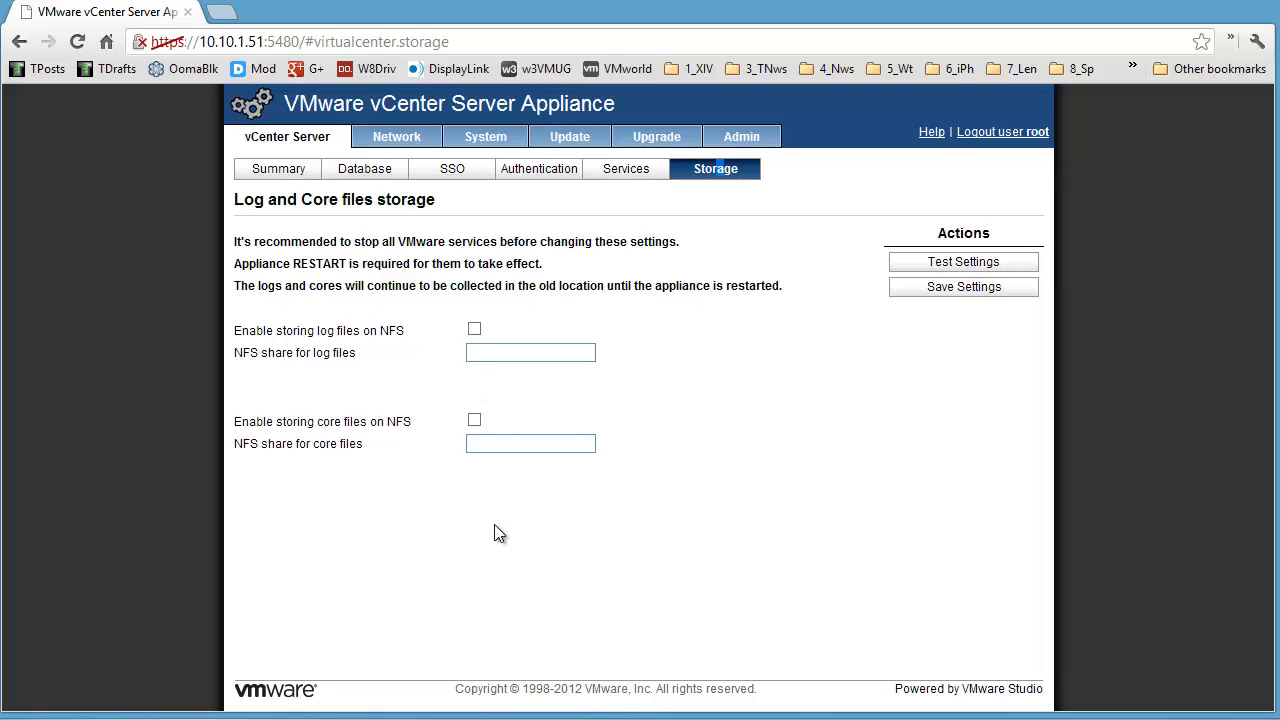
pyautogui.click(396, 137)
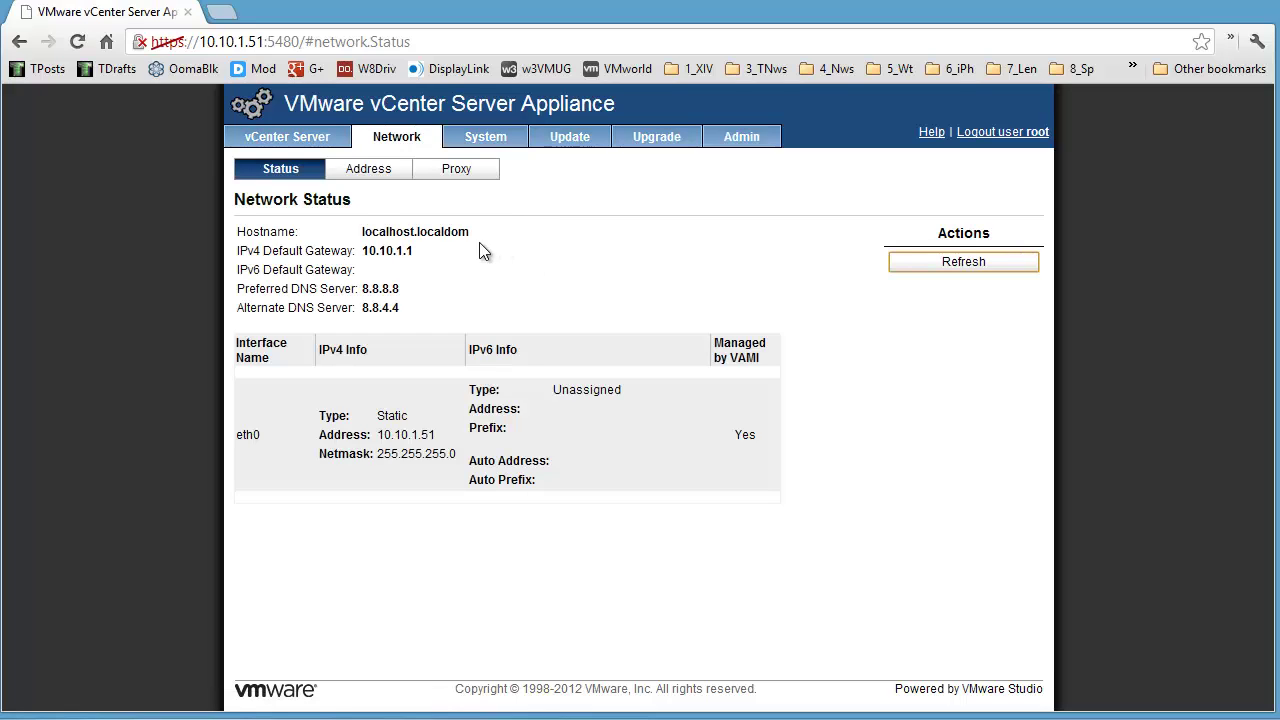
# Step: Review the network address and system information, ending on the Time Zone page showing Etc/UTC
pyautogui.click(372, 175)
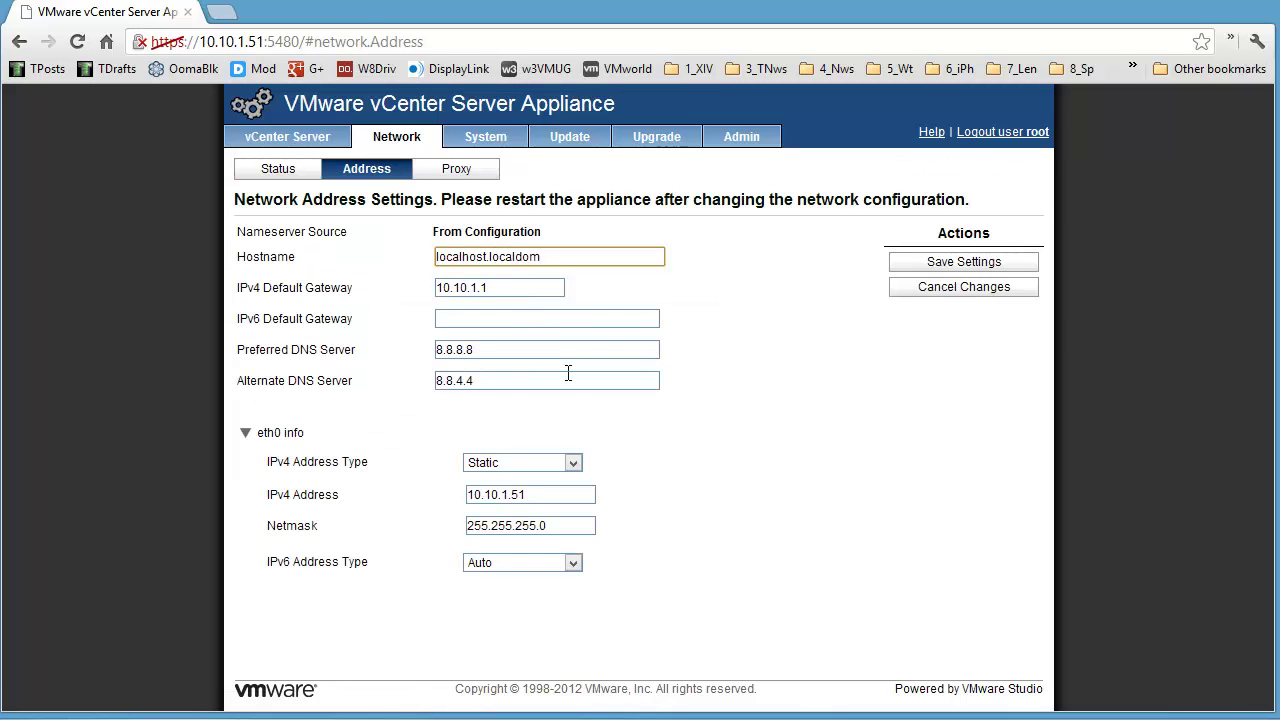
pyautogui.click(474, 142)
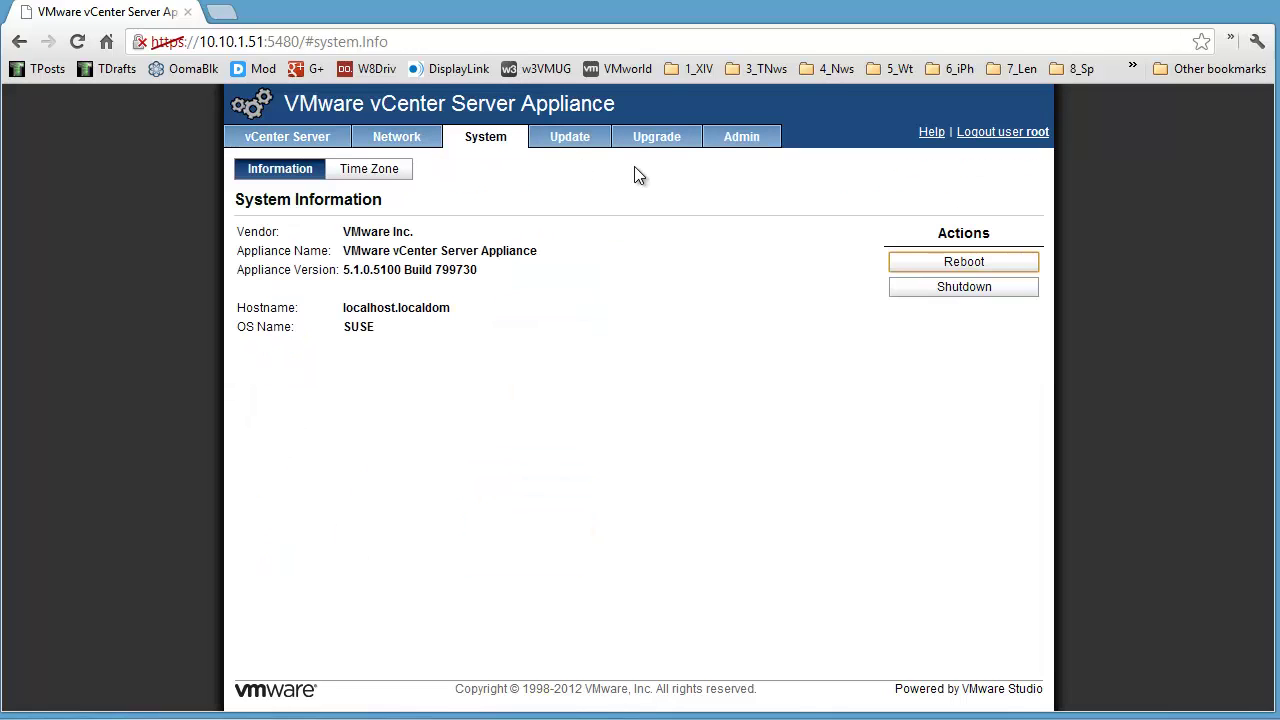
pyautogui.click(371, 176)
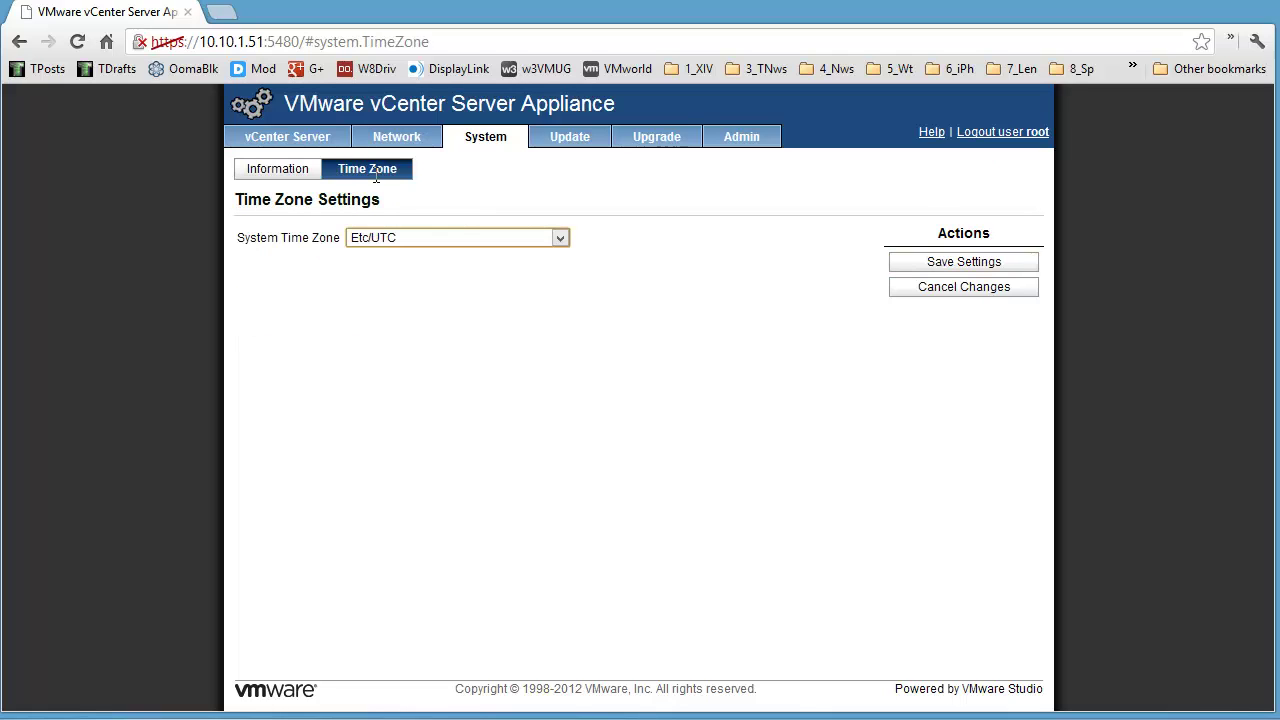
# Step: Change the system time zone from Etc/UTC to America/New_York and save the setting
pyautogui.click(561, 239)
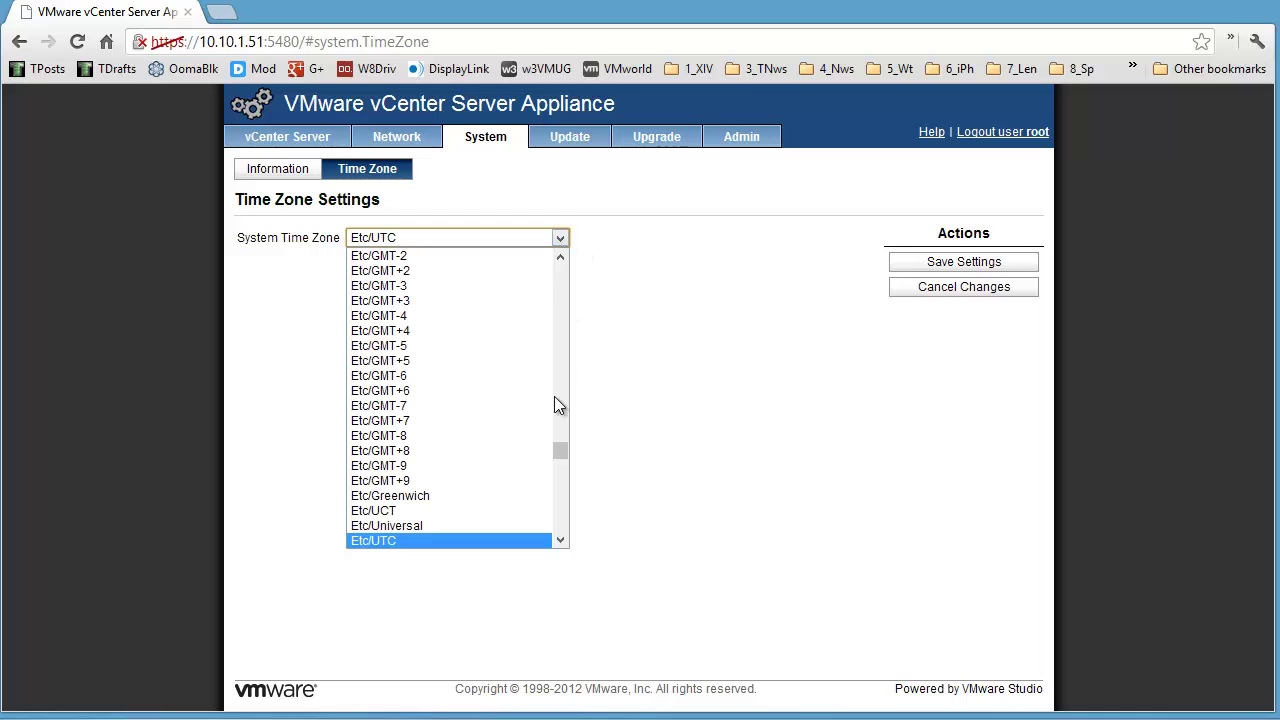
pyautogui.moveTo(564, 456); pyautogui.dragTo(562, 345)
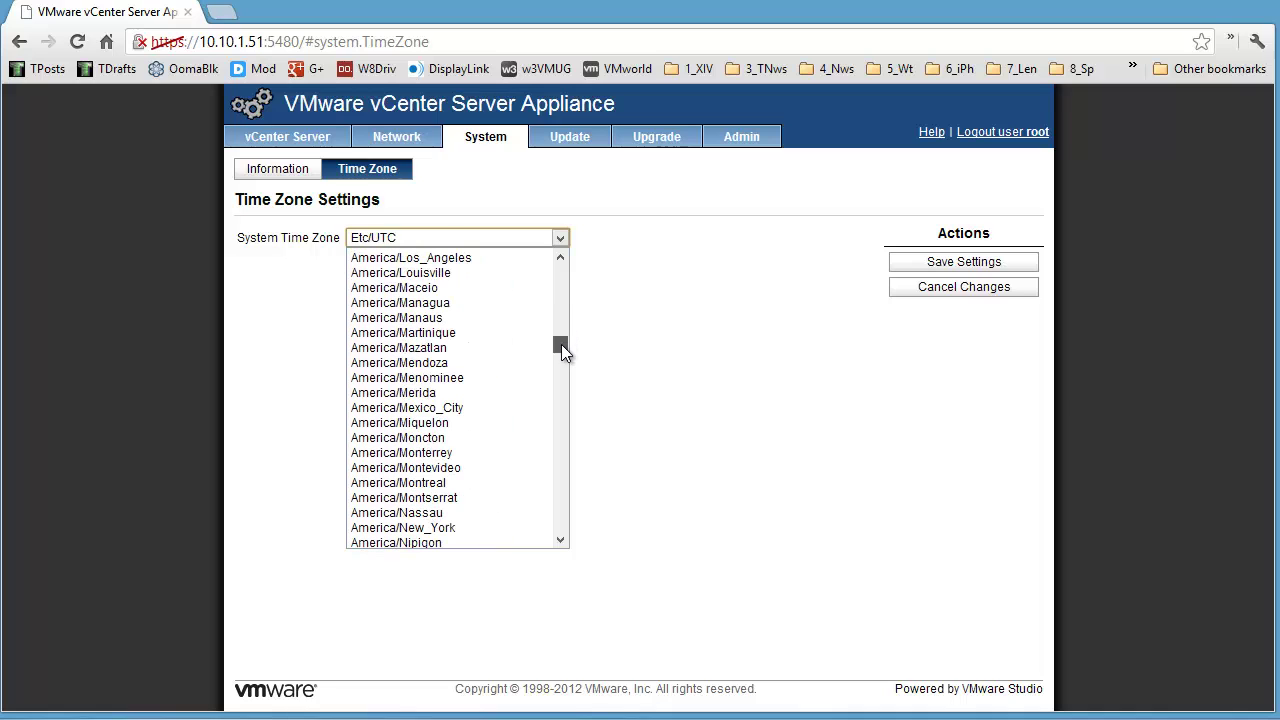
pyautogui.click(436, 528)
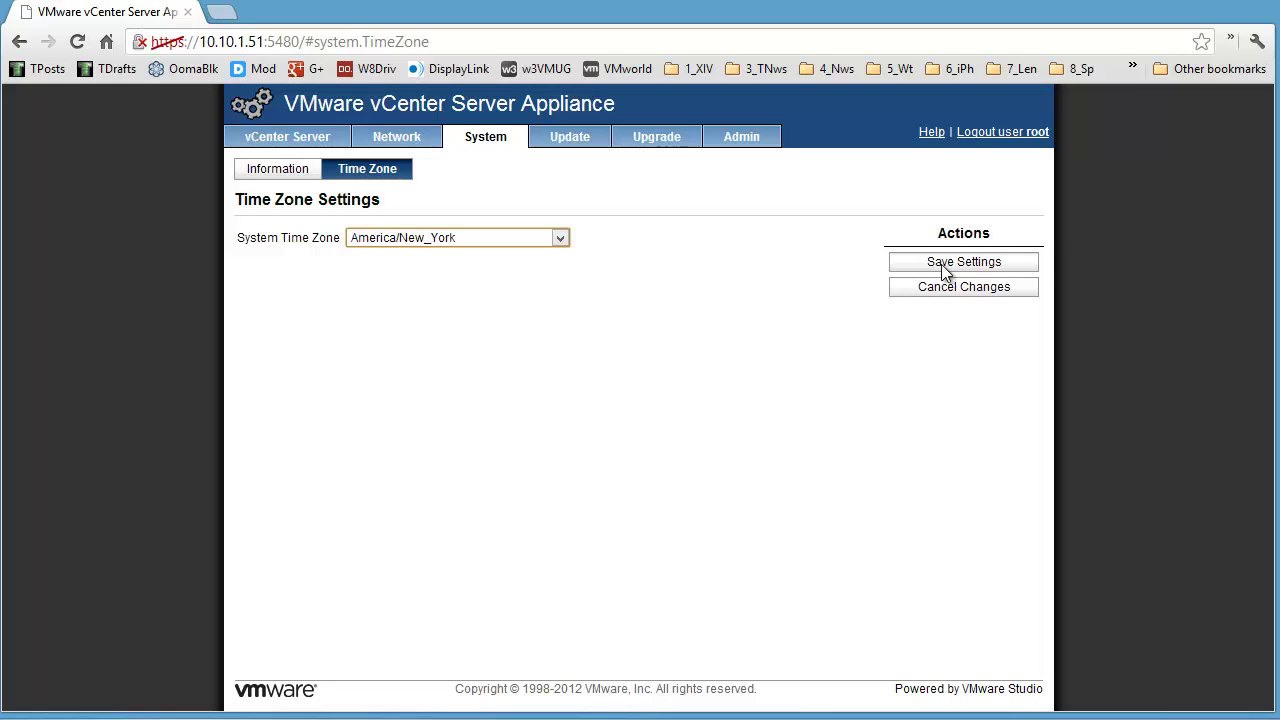
pyautogui.click(971, 267)
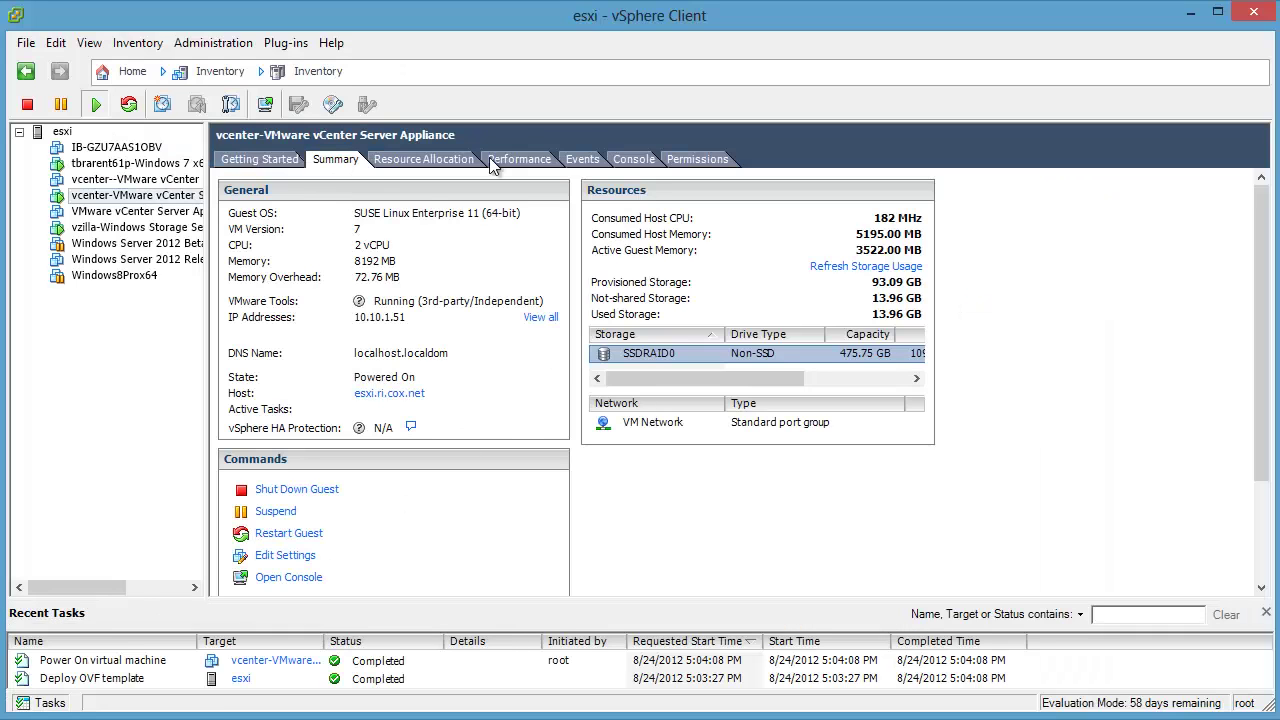
# Step: View the appliance console, then bring up the Update Status page showing version 5.1.0.5100 Build 799730
pyautogui.click(626, 162)
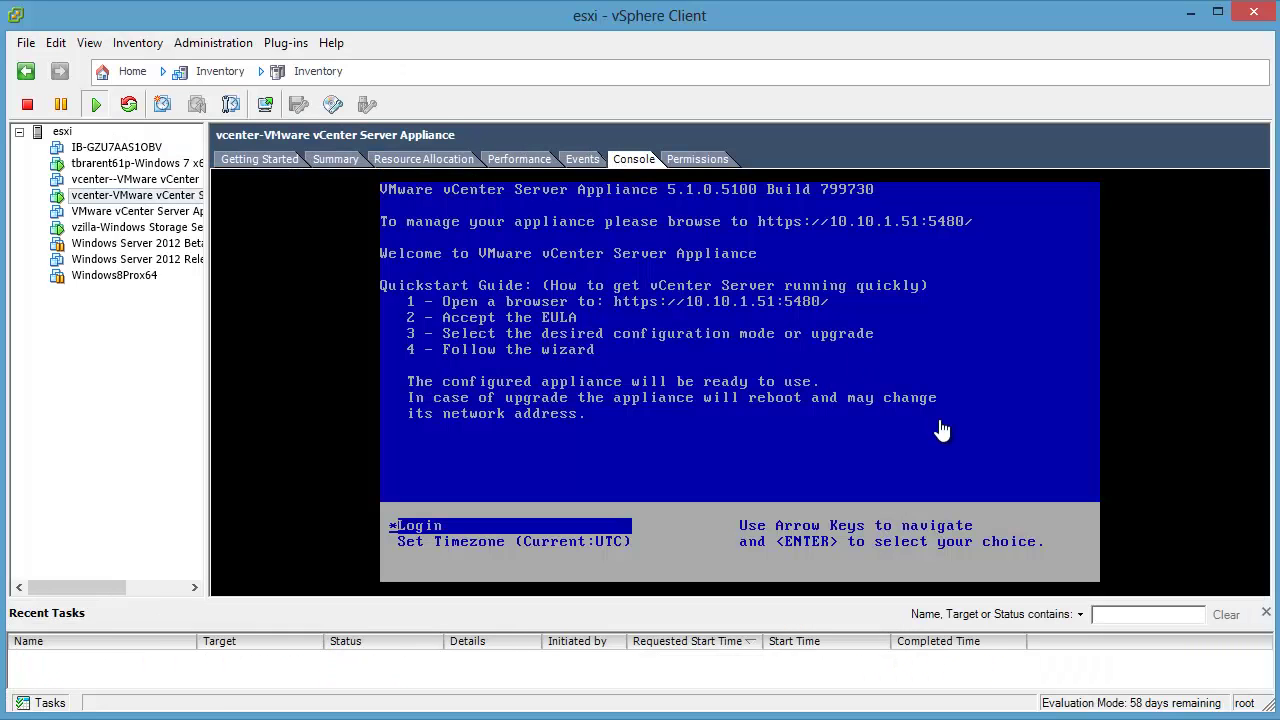
pyautogui.click(1190, 14)
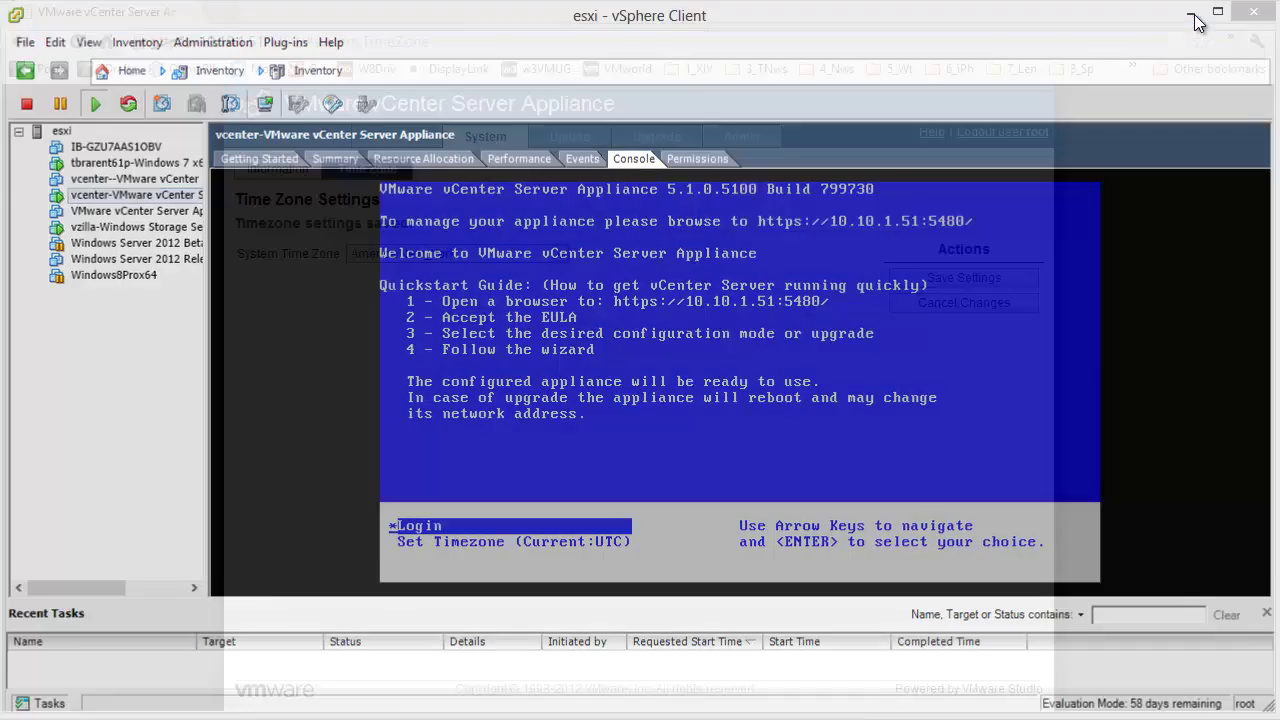
pyautogui.click(580, 133)
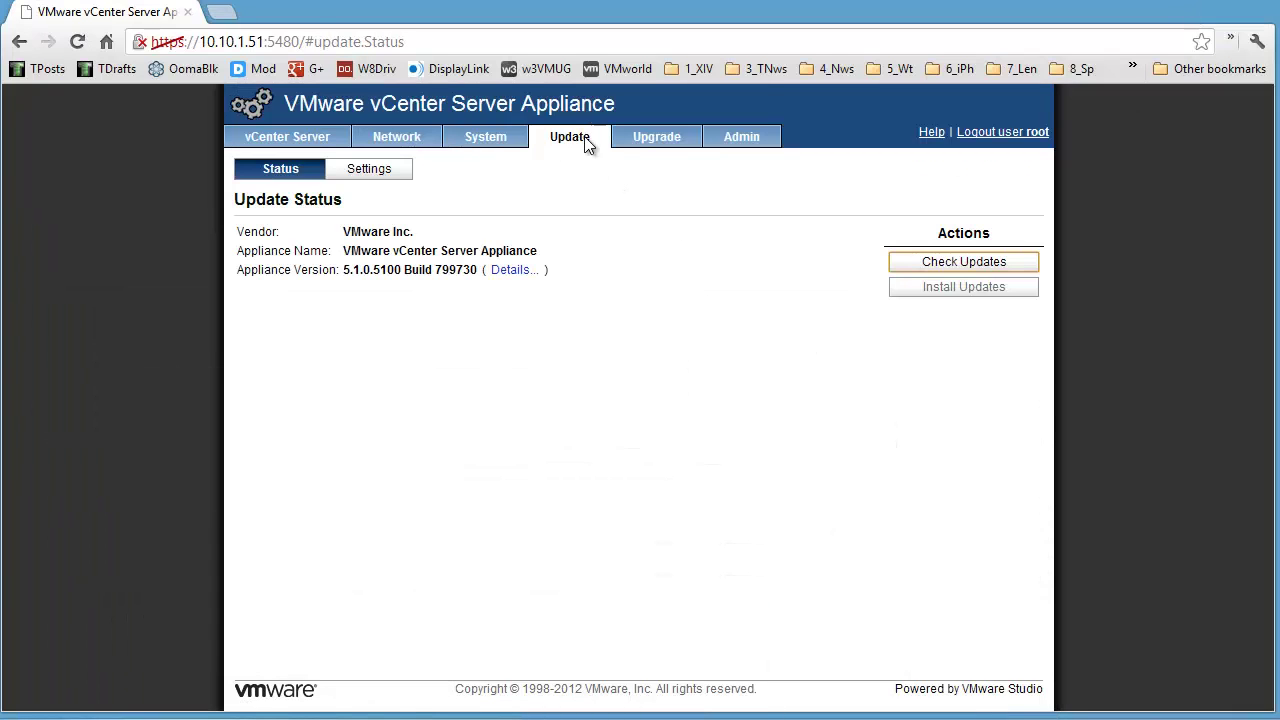
# Step: Show version details and check for updates, which fail with a 404 error, then browse Upgrade and Admin
pyautogui.click(498, 270)
pyautogui.click(914, 261)
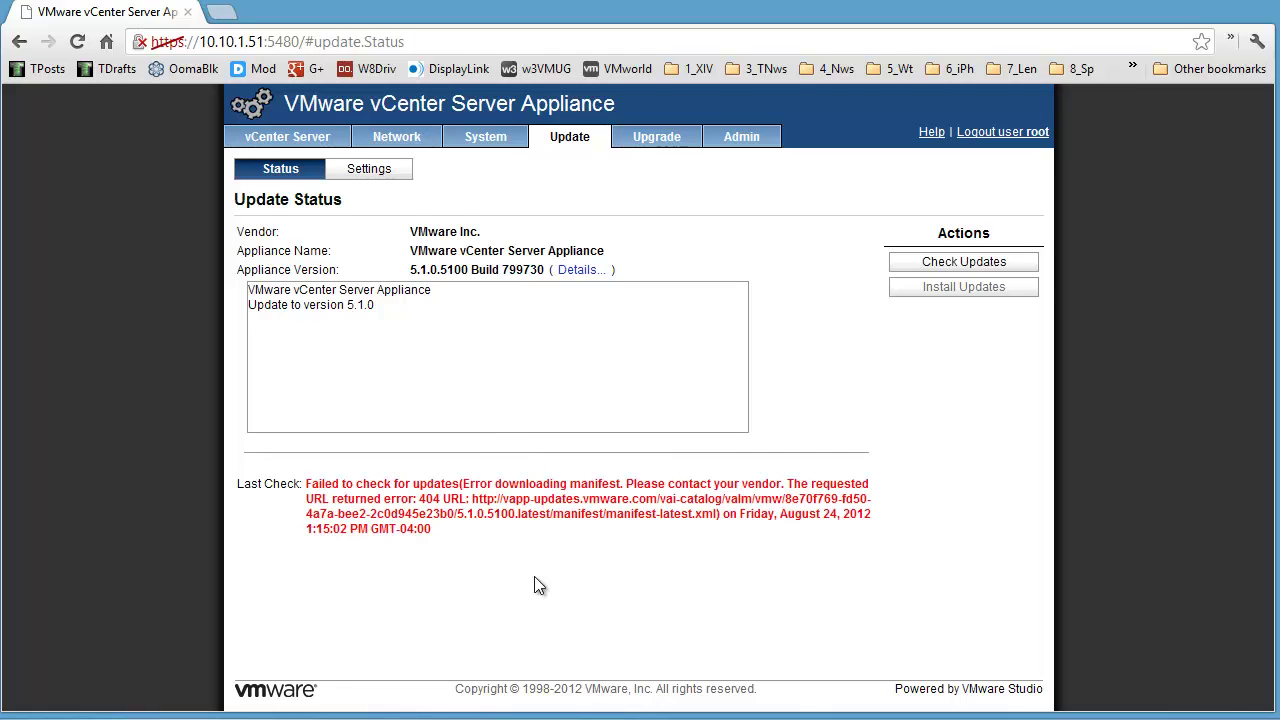
pyautogui.click(656, 137)
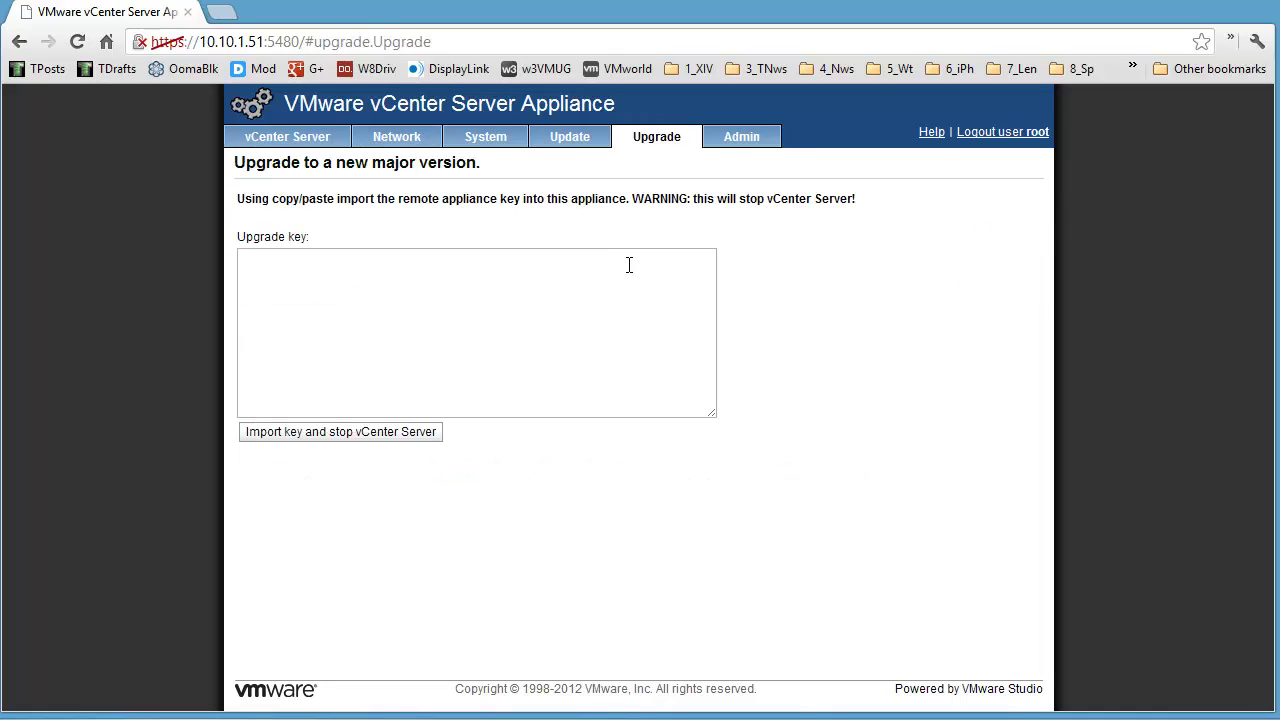
pyautogui.click(752, 148)
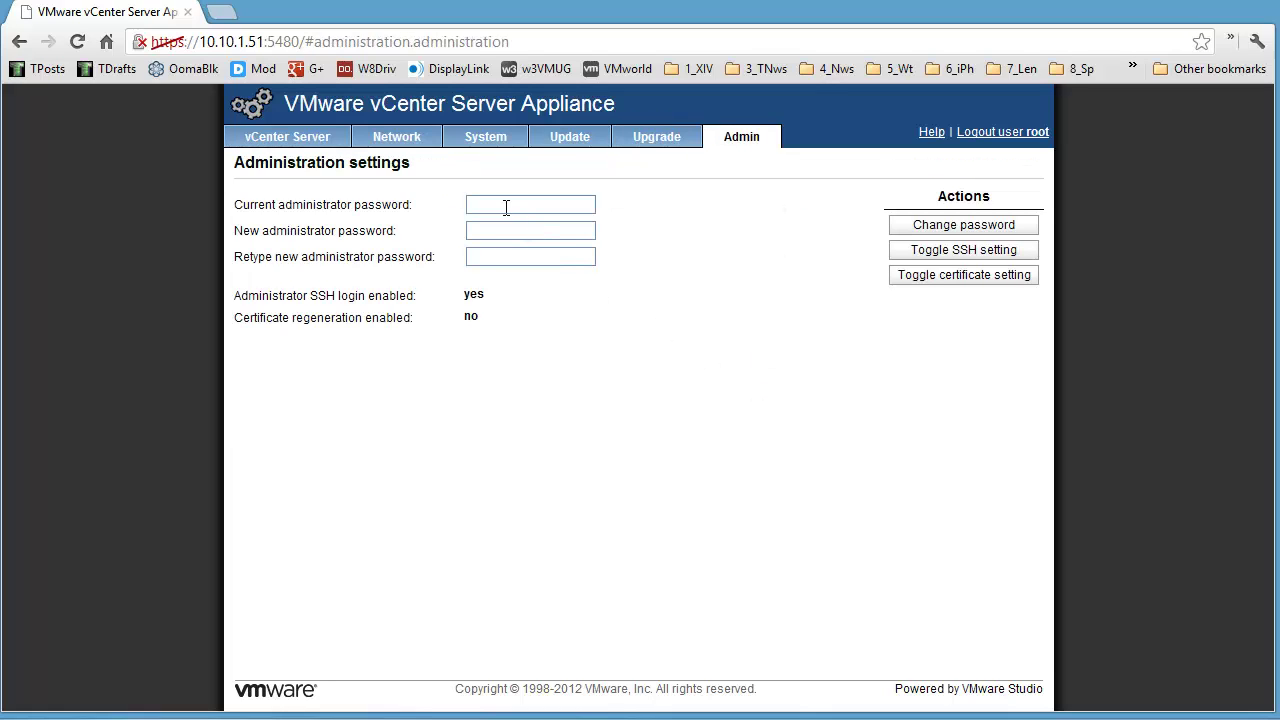
# Step: Change the administrator password from the current to a new password, then return to System Information
pyautogui.click(507, 206)
pyautogui.press('Tab')
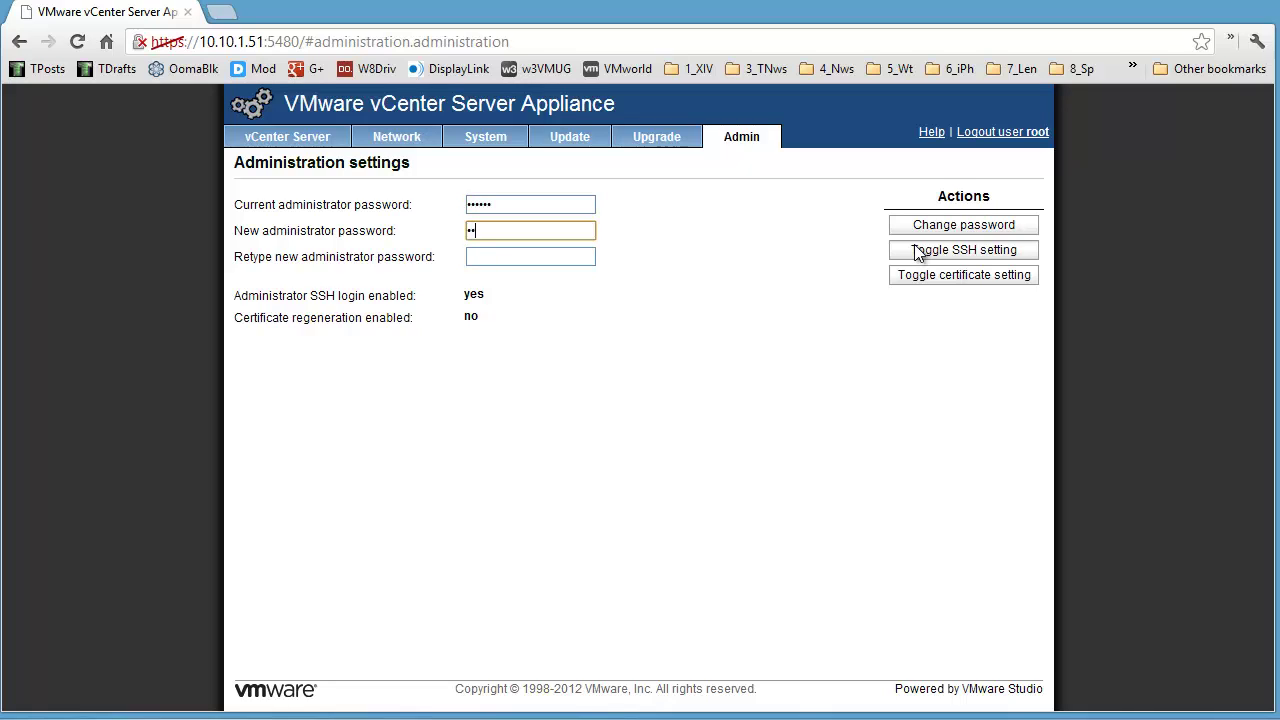
pyautogui.press('Tab')
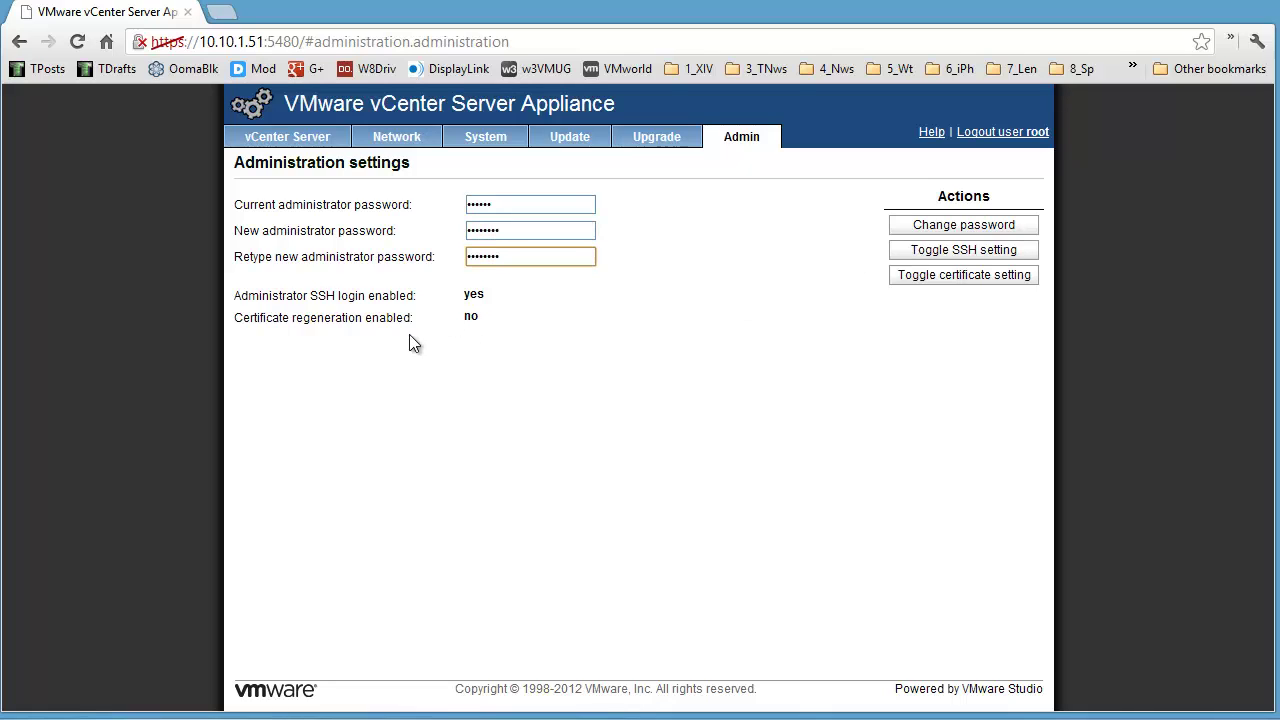
pyautogui.click(935, 226)
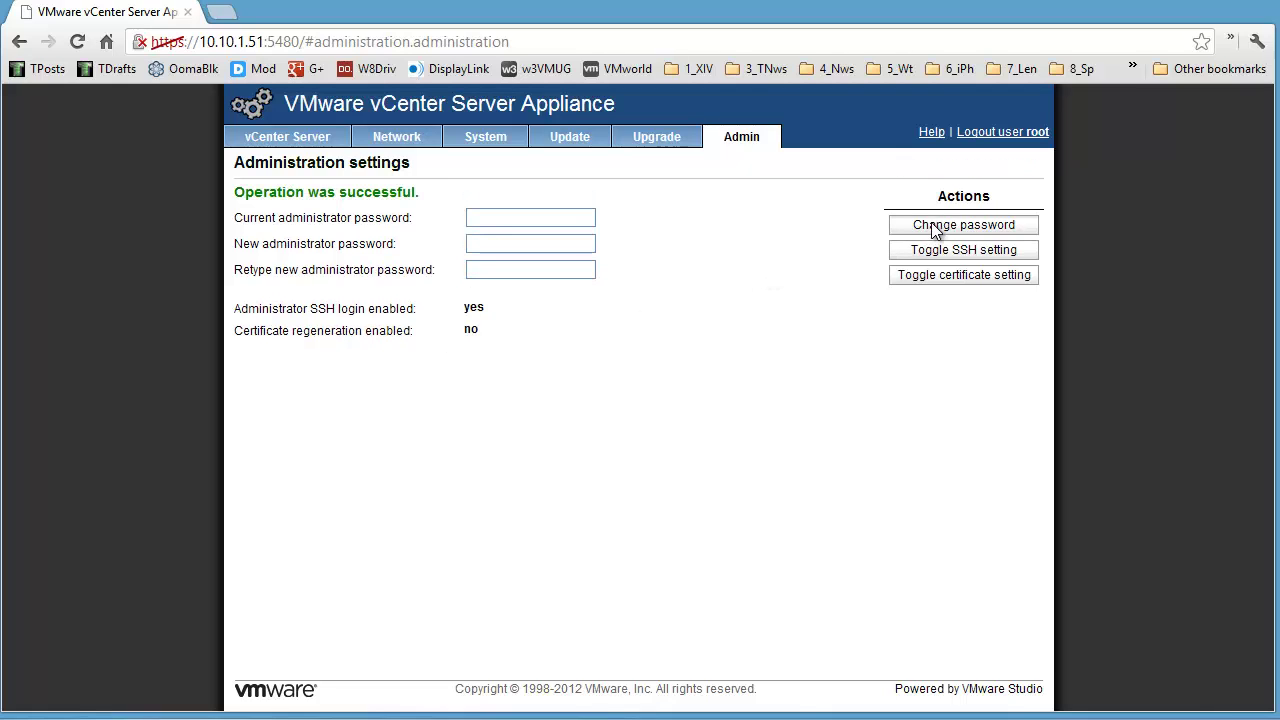
pyautogui.click(490, 140)
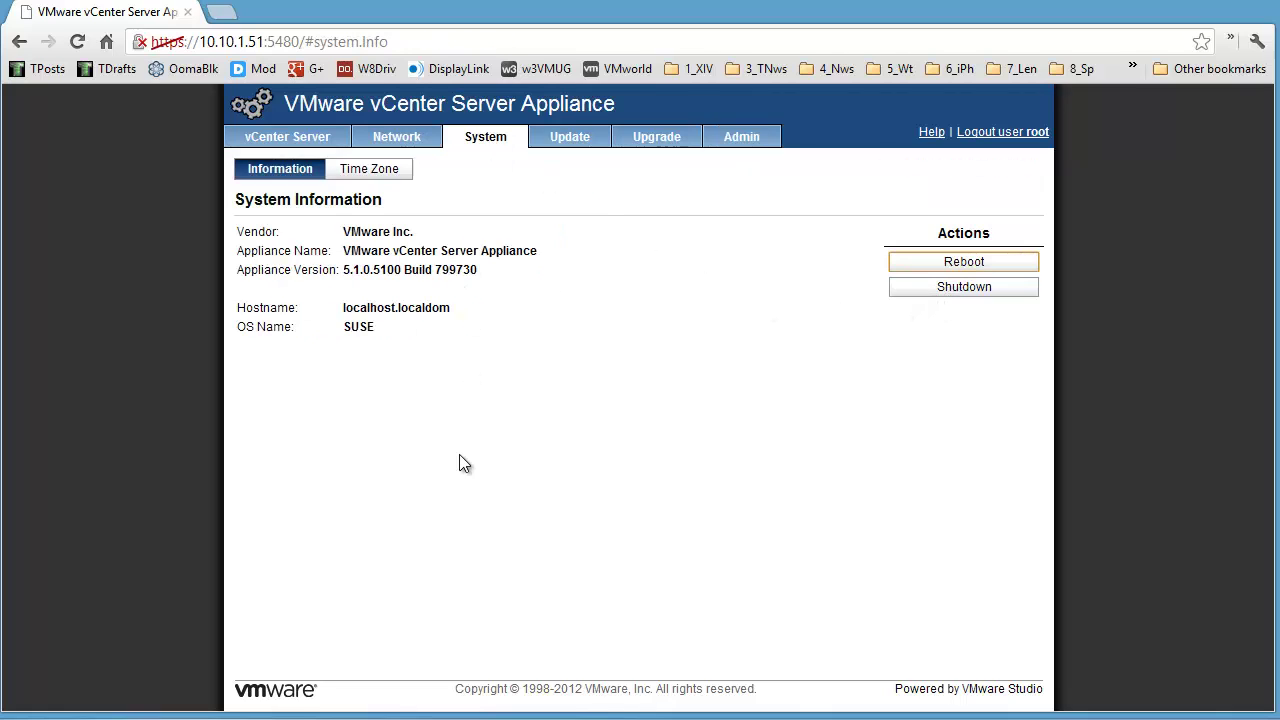
# Step: Reboot the appliance from Actions and confirm the System Reboot dialog
pyautogui.click(989, 264)
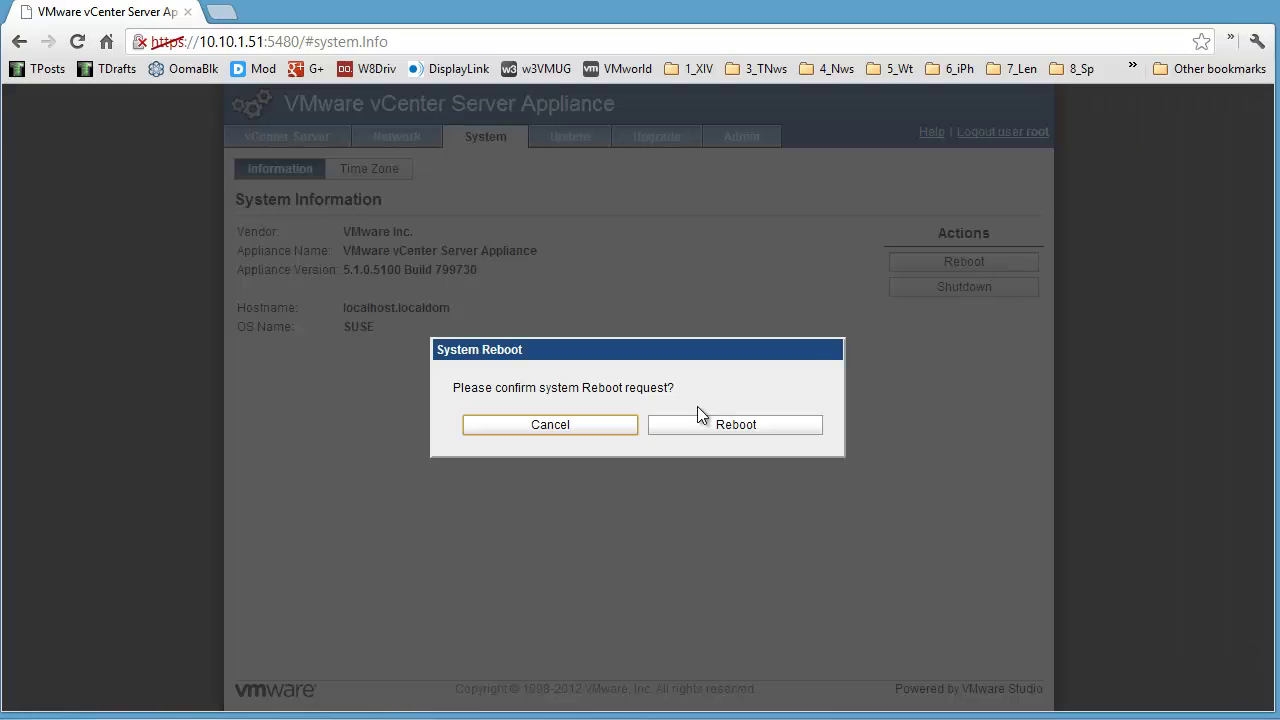
pyautogui.click(682, 420)
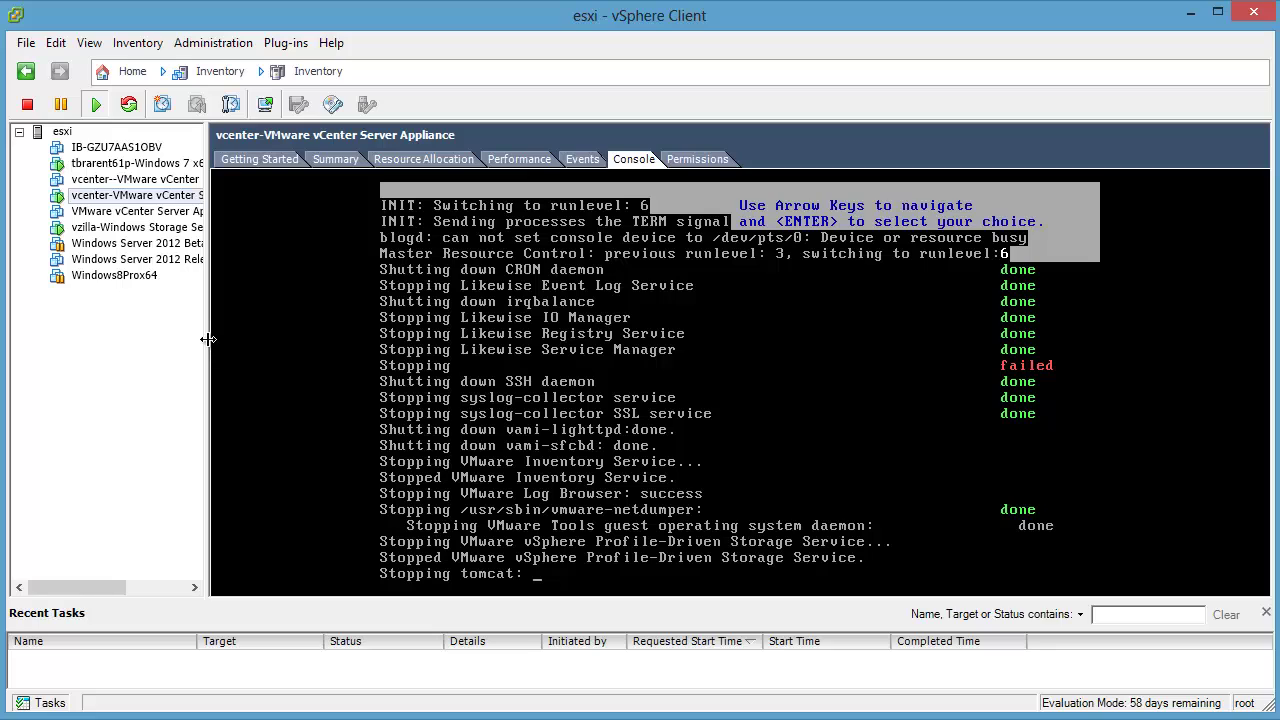
# Step: Narrow the inventory tree and enlarge the vSphere Client and console windows to fill the screen
pyautogui.moveTo(206, 338); pyautogui.dragTo(98, 331)
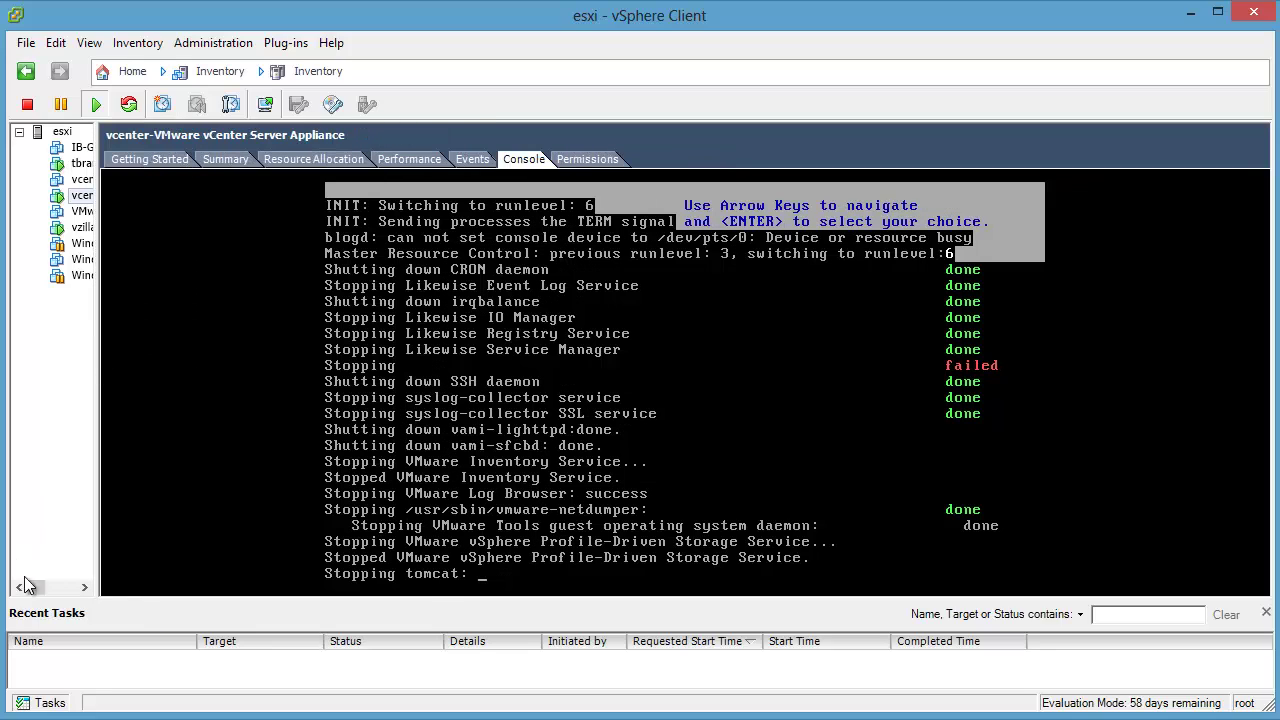
pyautogui.click(84, 589)
pyautogui.click(84, 589)
pyautogui.click(84, 589)
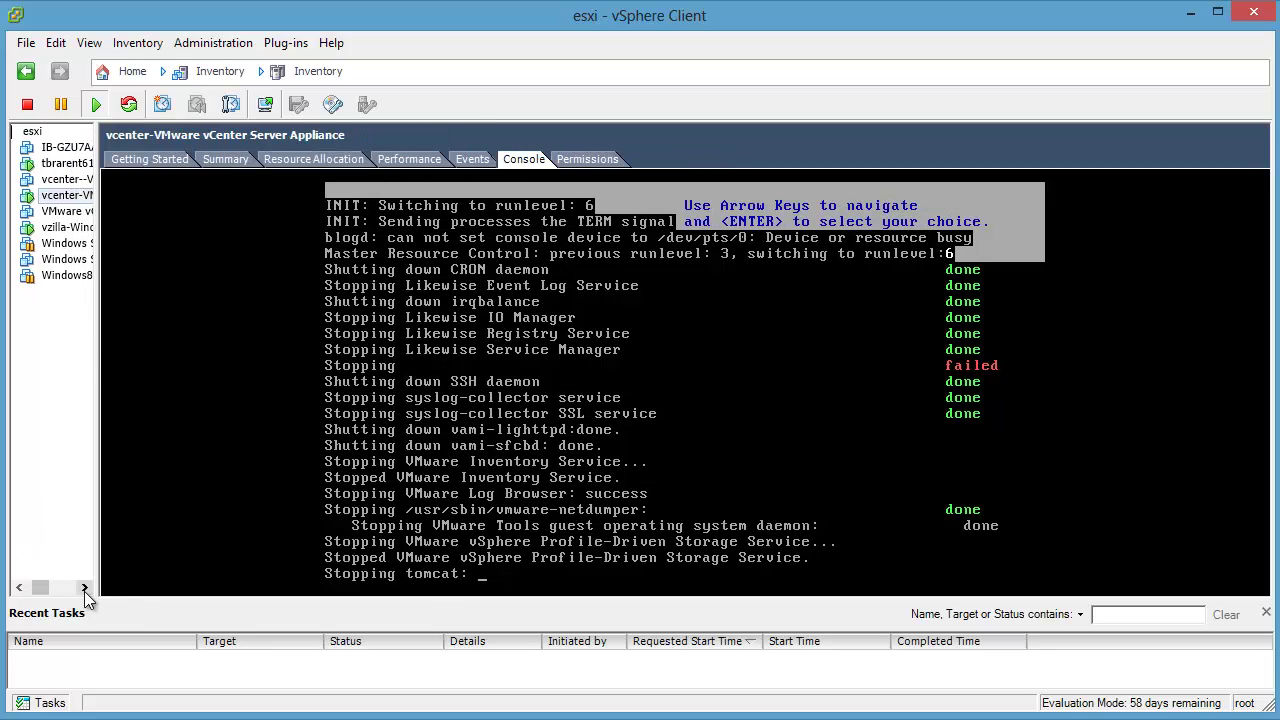
pyautogui.click(84, 589)
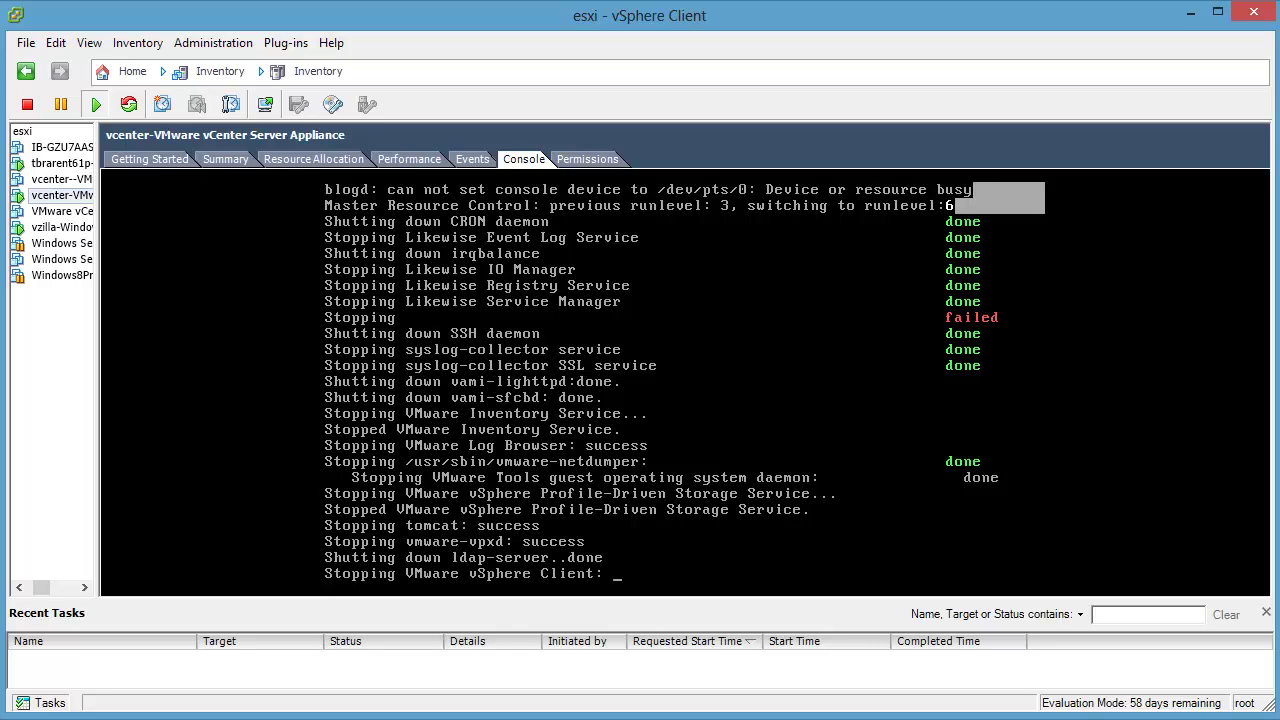
pyautogui.moveTo(3, 717)
pyautogui.mouseDown()
pyautogui.moveTo(54, 719)
pyautogui.moveTo(12, 712)
pyautogui.mouseUp()
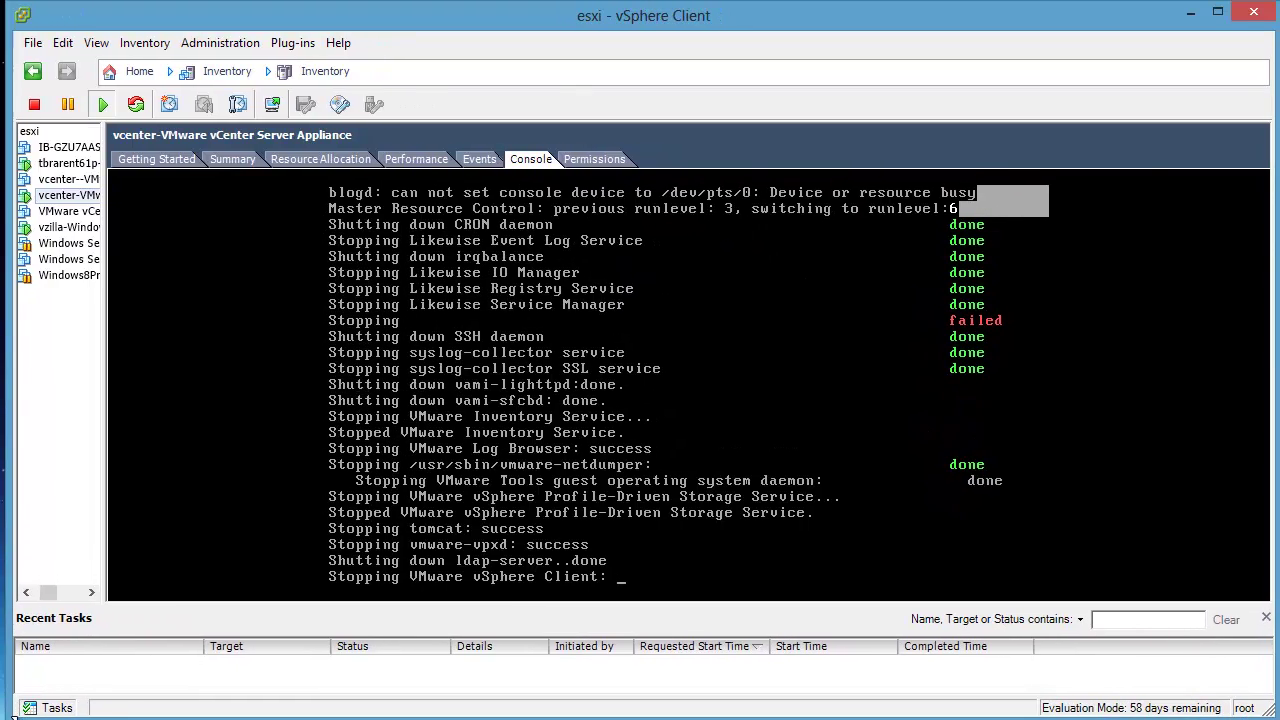
pyautogui.moveTo(14, 717)
pyautogui.mouseDown()
pyautogui.moveTo(0, 719)
pyautogui.moveTo(13, 719)
pyautogui.mouseUp()
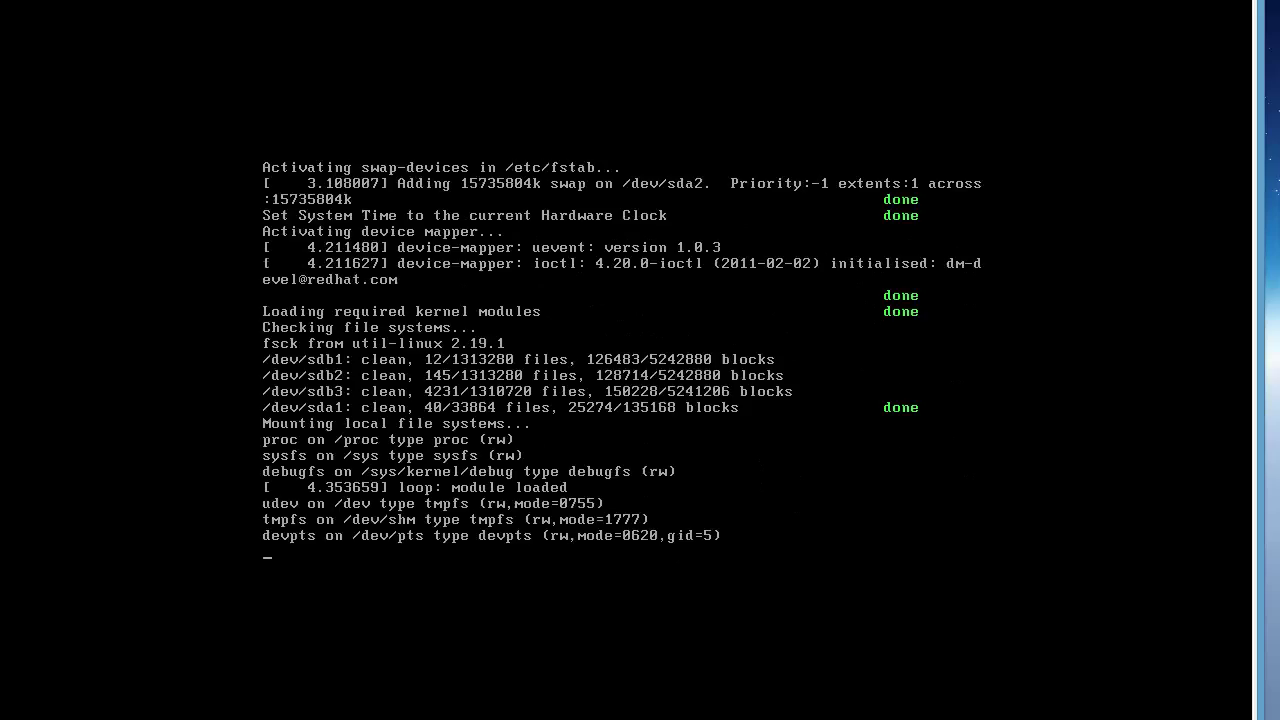
pyautogui.moveTo(1264, 274); pyautogui.dragTo(1278, 284)
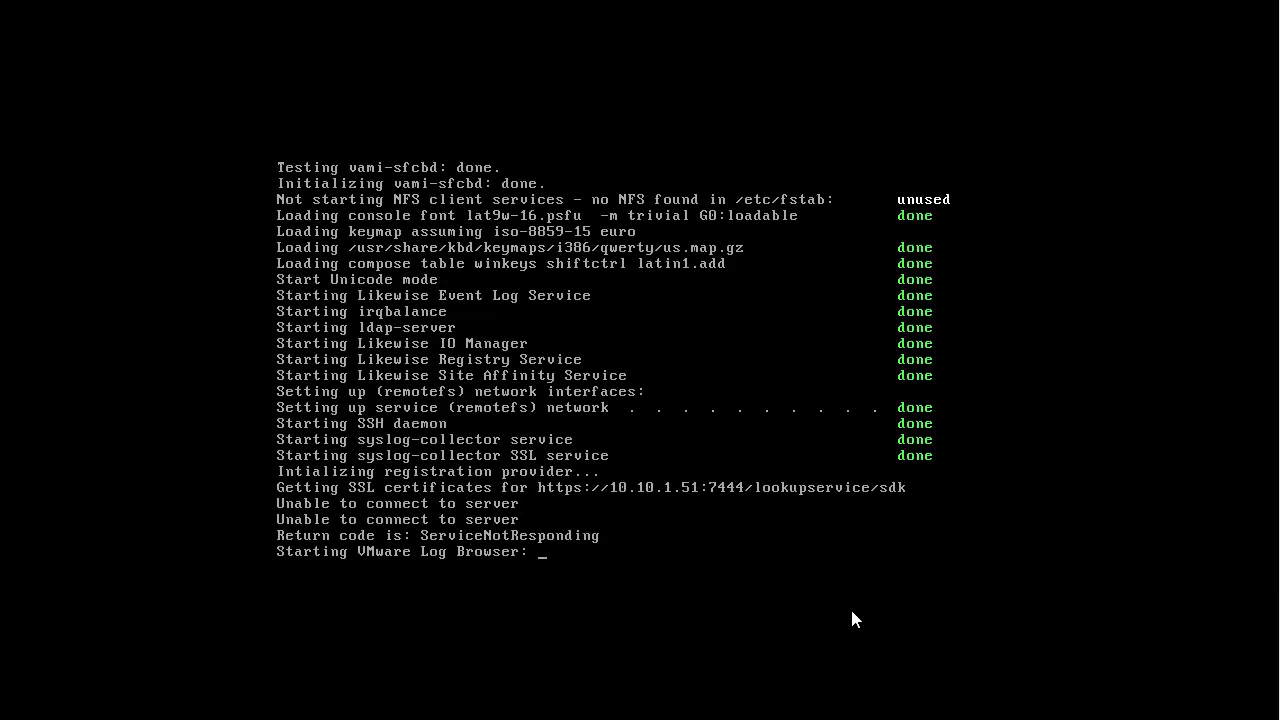
# Step: Bring the Command Prompt window into view and move it to the right side of the screen
pyautogui.press('super+q')
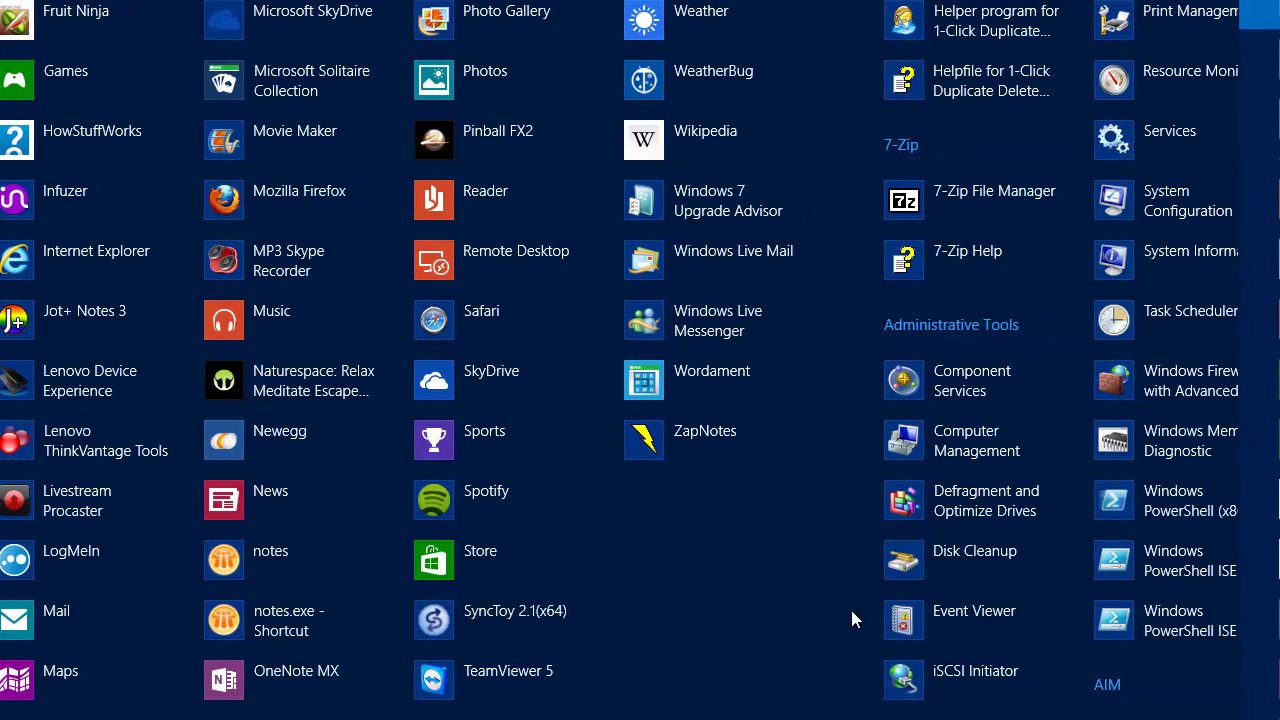
pyautogui.write('v')
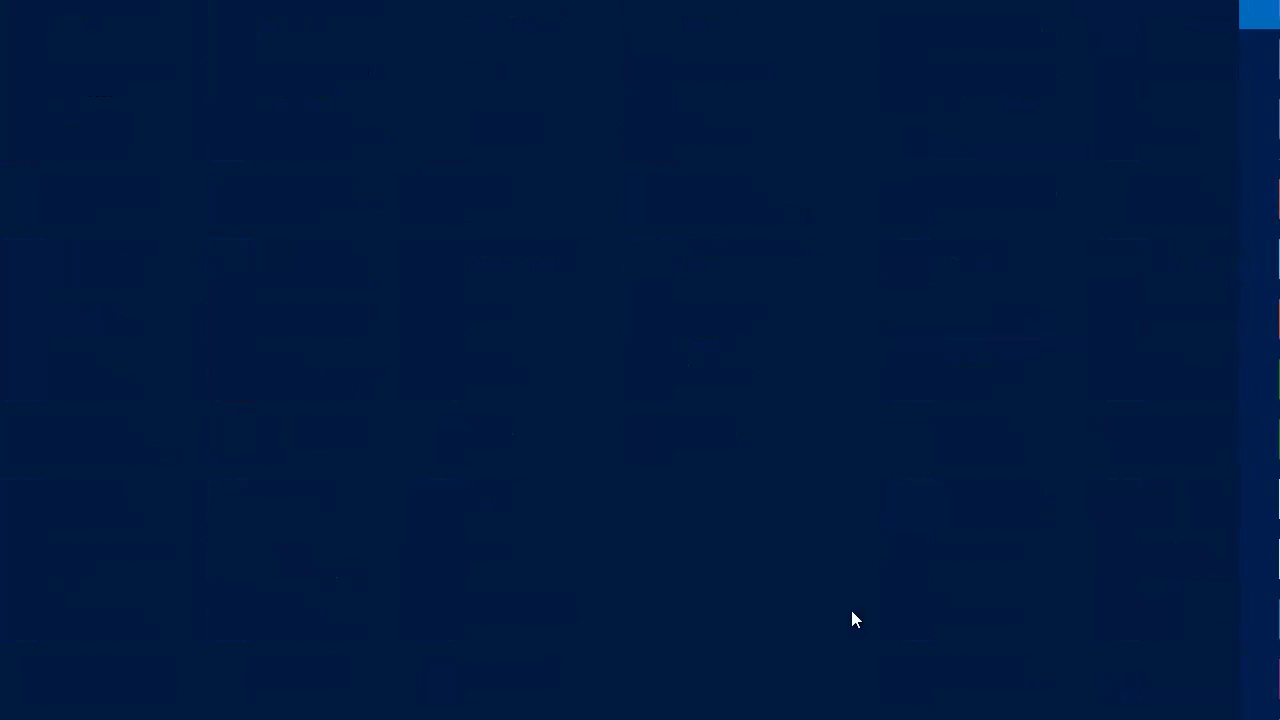
pyautogui.press('Return')
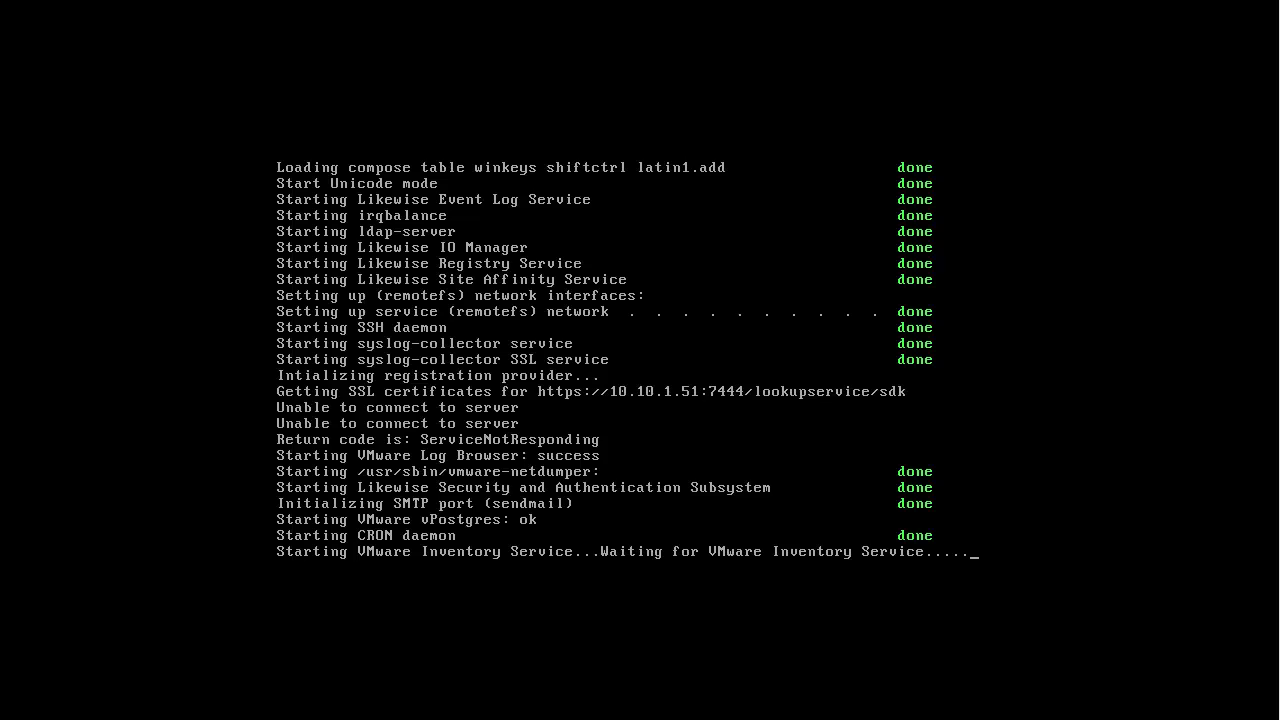
pyautogui.moveTo(1279, 460); pyautogui.dragTo(929, 0)
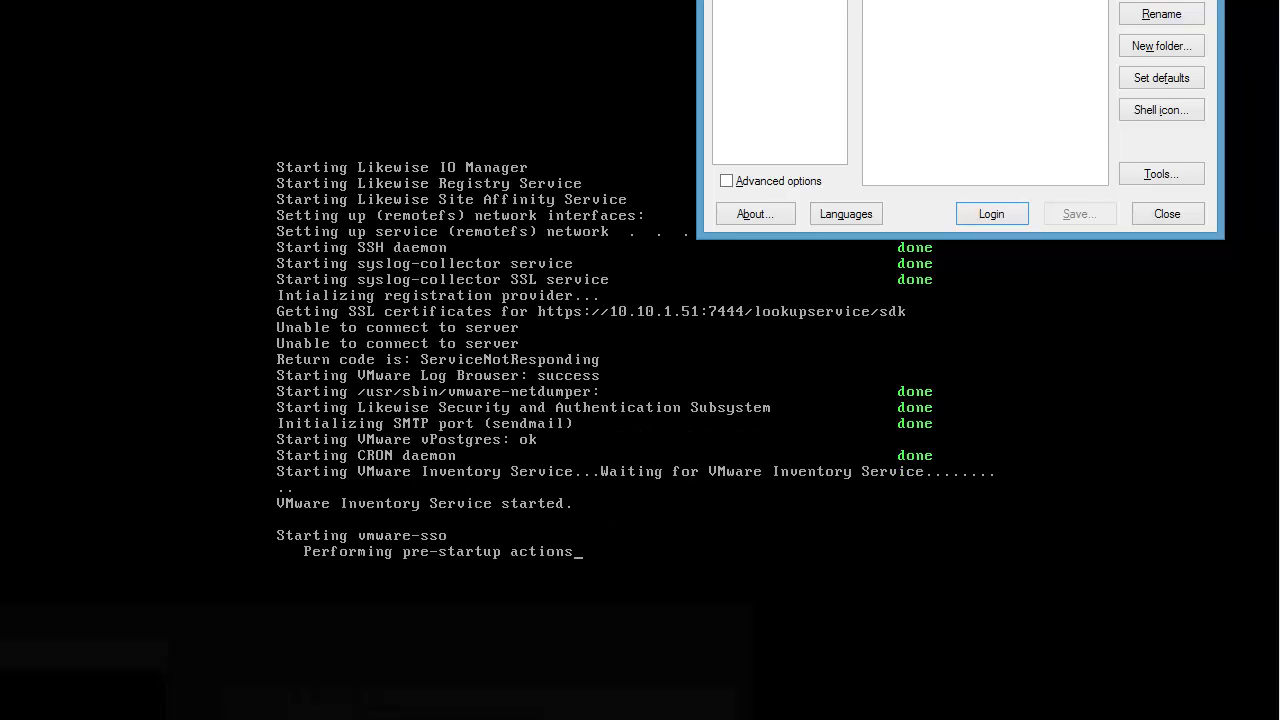
pyautogui.click(88, 690)
pyautogui.moveTo(525, 56); pyautogui.dragTo(1276, 95)
# Step: Print the hosts file in \windows\system32\drivers\etc, confirming 10.10.1.51 maps to vcenter, and park the window lower right
pyautogui.write('cd')
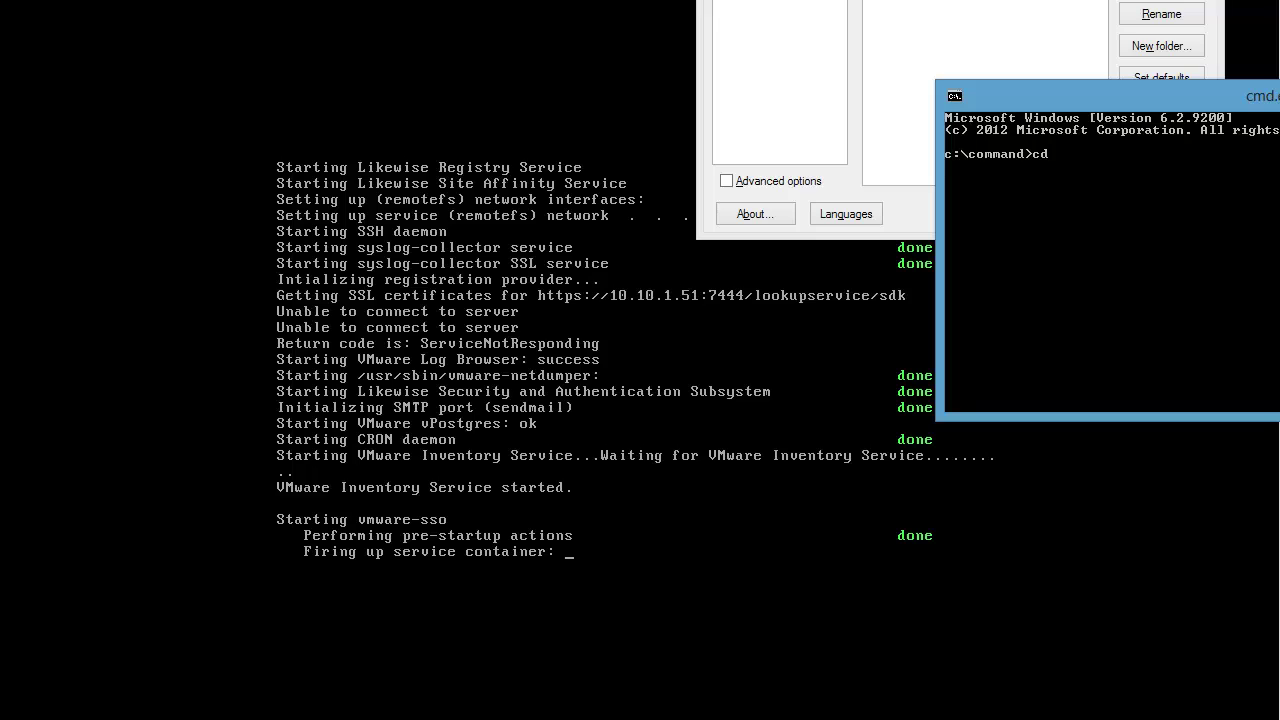
pyautogui.write(' \\windows\\system32\\drivers\\')
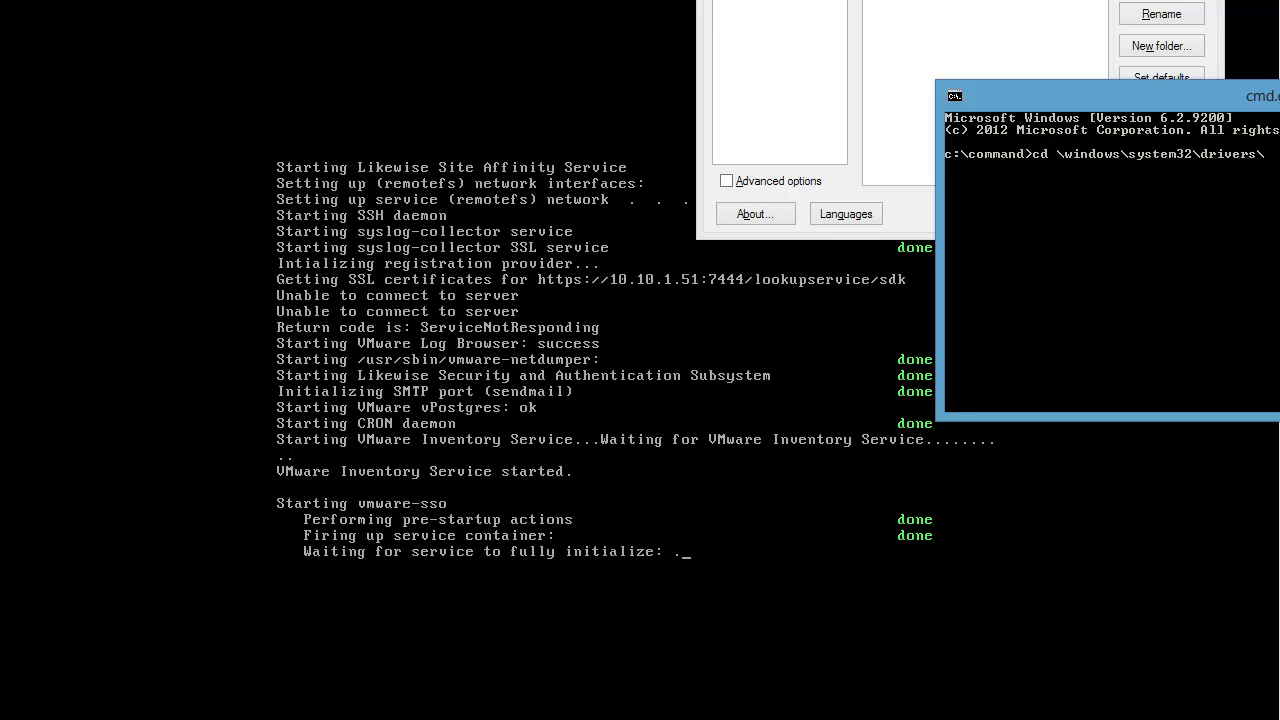
pyautogui.write('etc')
pyautogui.press('Return')
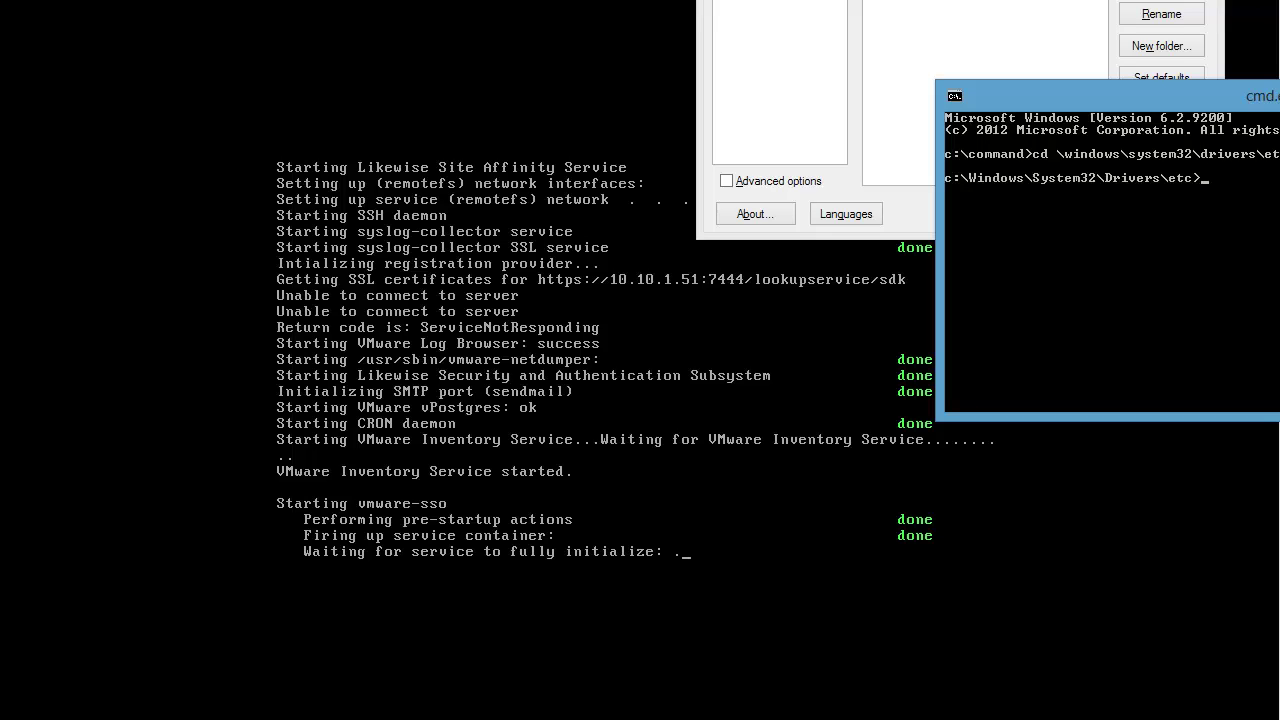
pyautogui.write('type hosts')
pyautogui.press('Return')
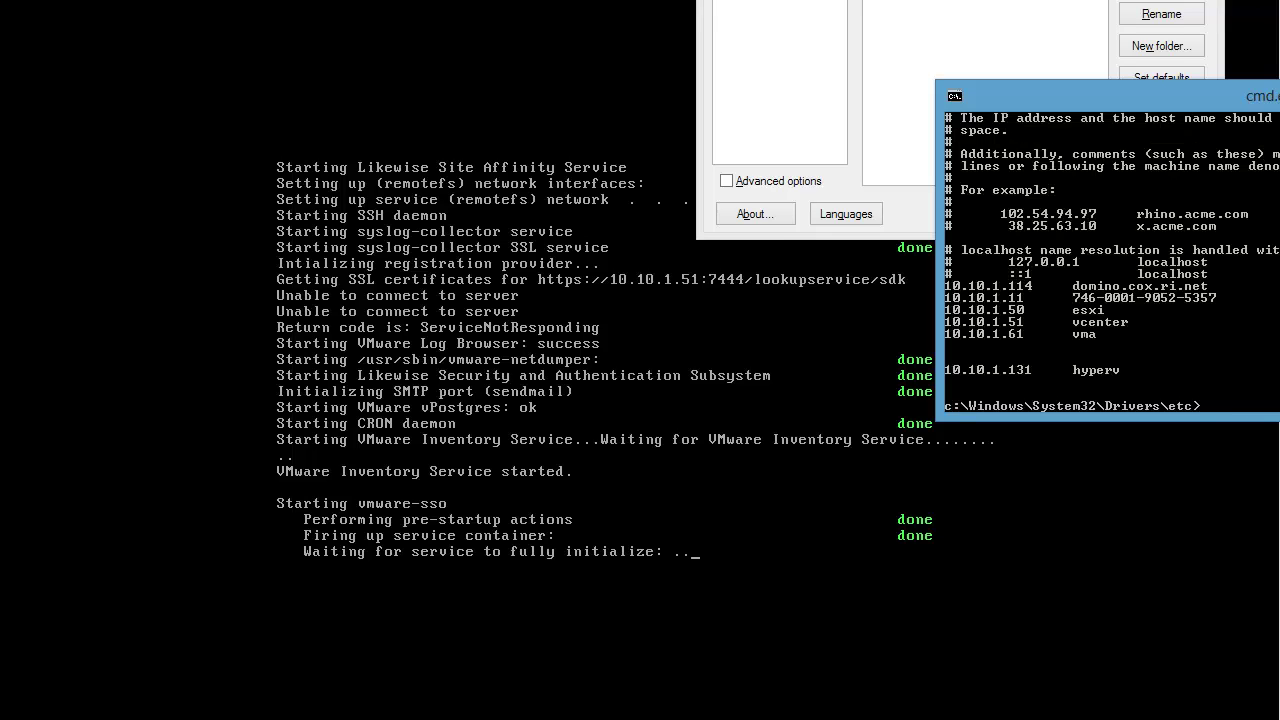
pyautogui.moveTo(1200, 96); pyautogui.dragTo(1105, 308)
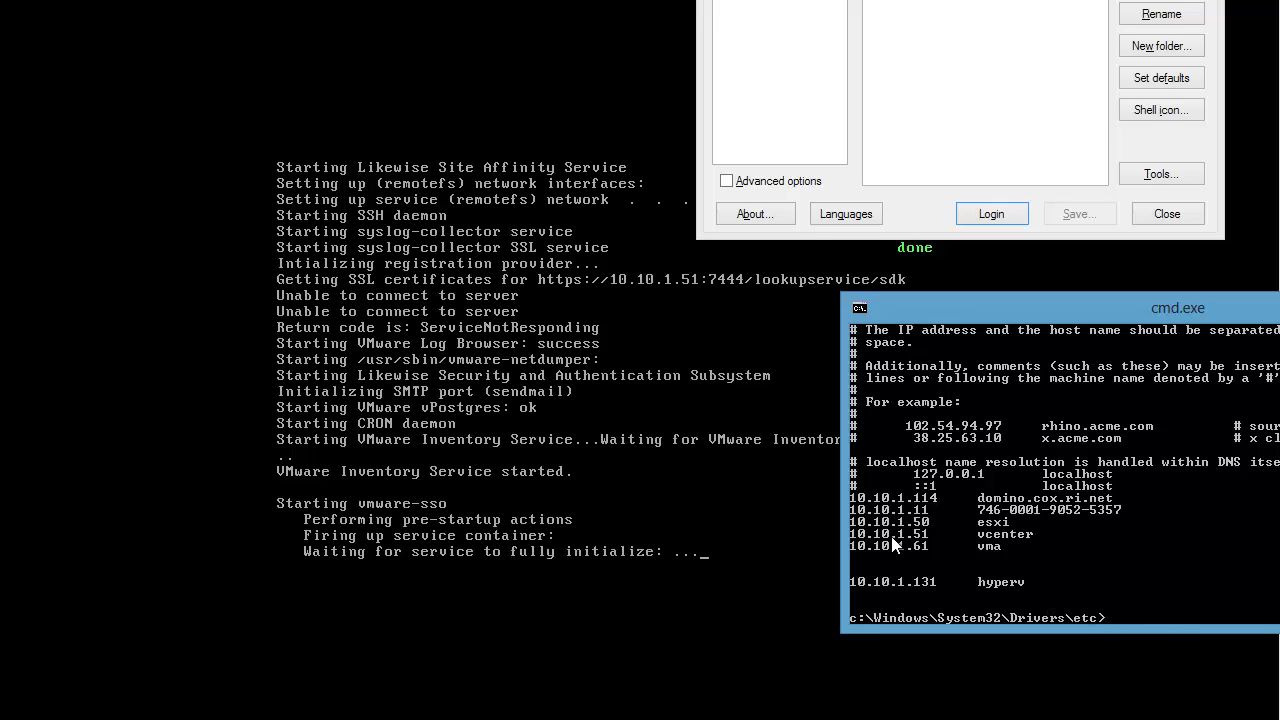
pyautogui.moveTo(1176, 308); pyautogui.dragTo(1279, 472)
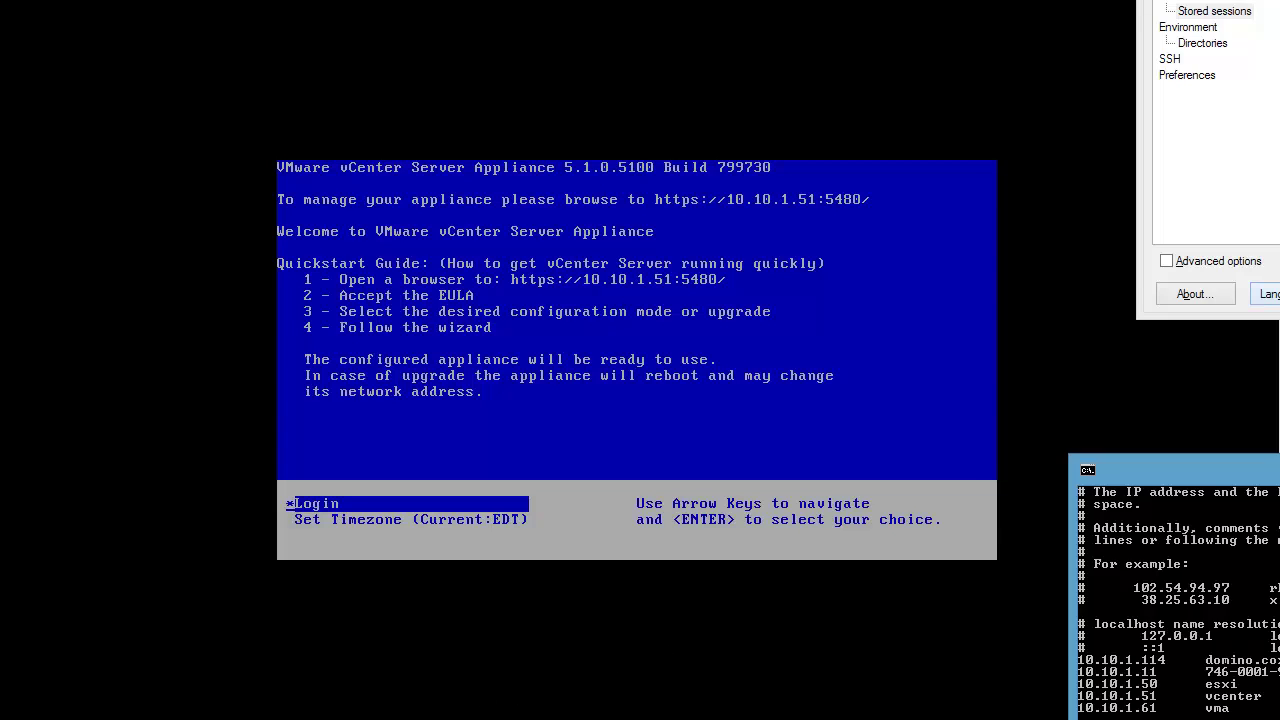
pyautogui.moveTo(480, 719)
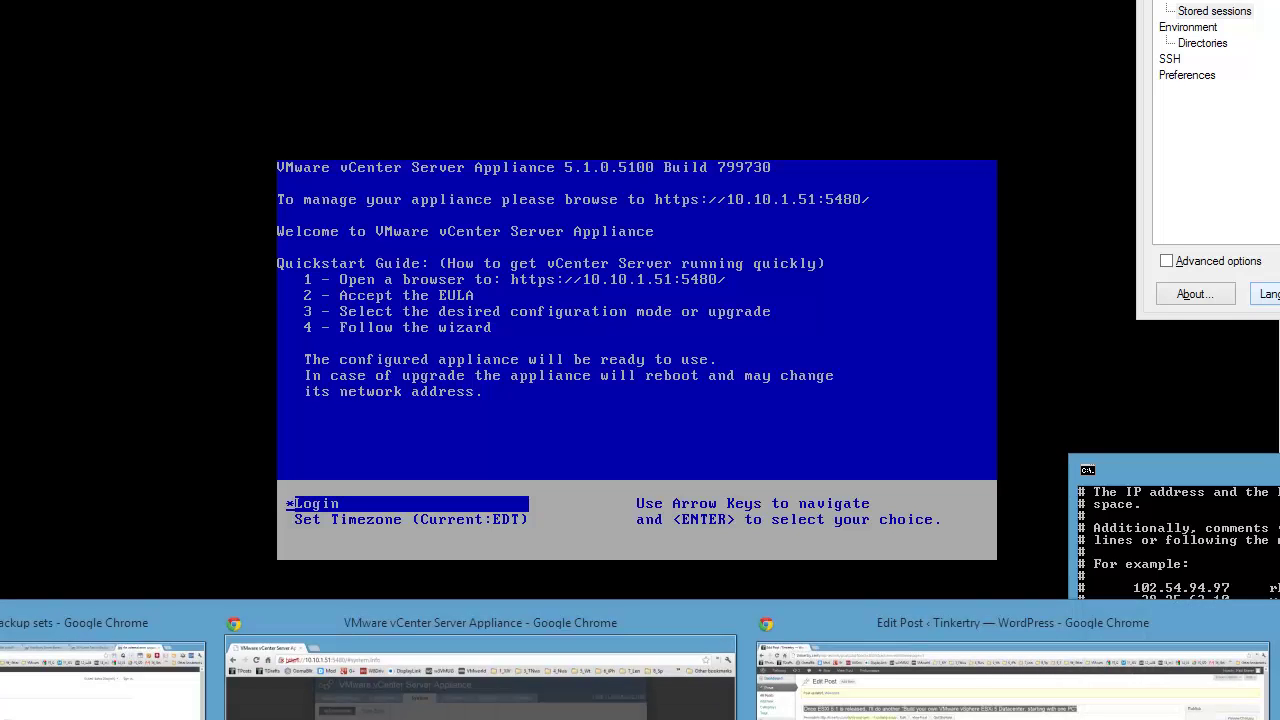
pyautogui.click(369, 694)
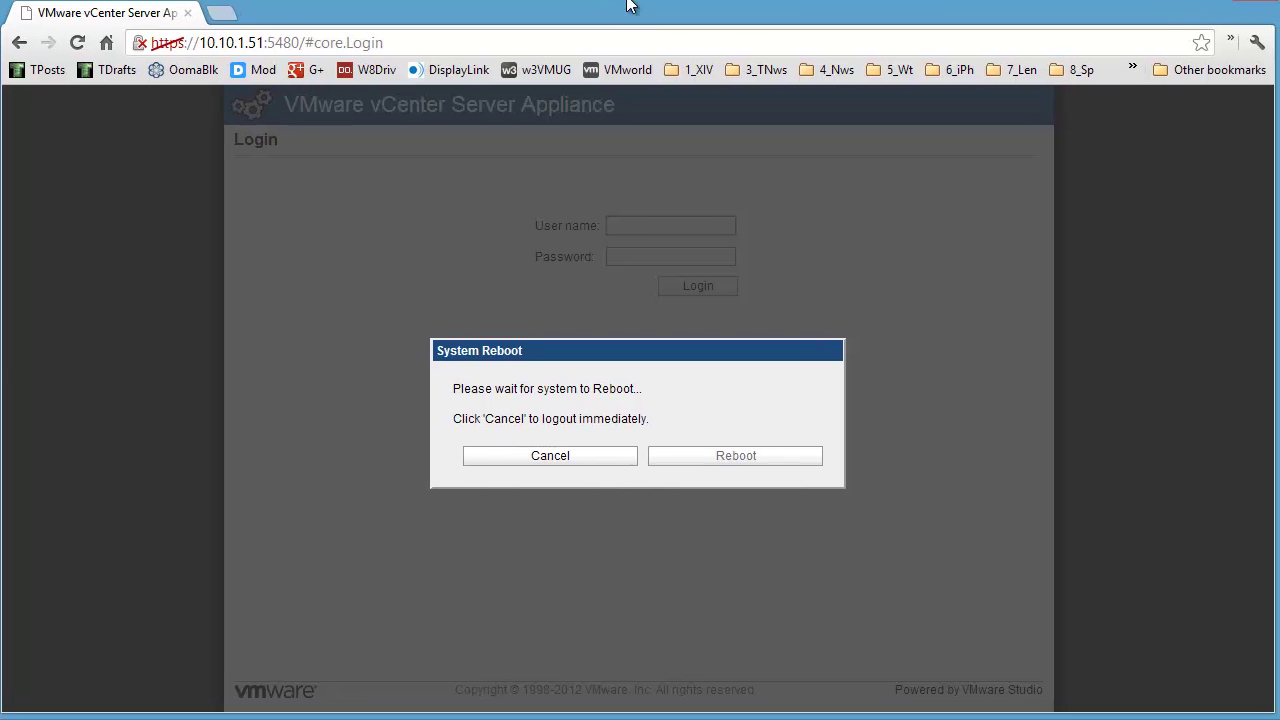
pyautogui.moveTo(305, 42); pyautogui.dragTo(778, 72)
pyautogui.write('\\')
pyautogui.press('BackSpace')
pyautogui.press('BackSpace')
pyautogui.press('BackSpace')
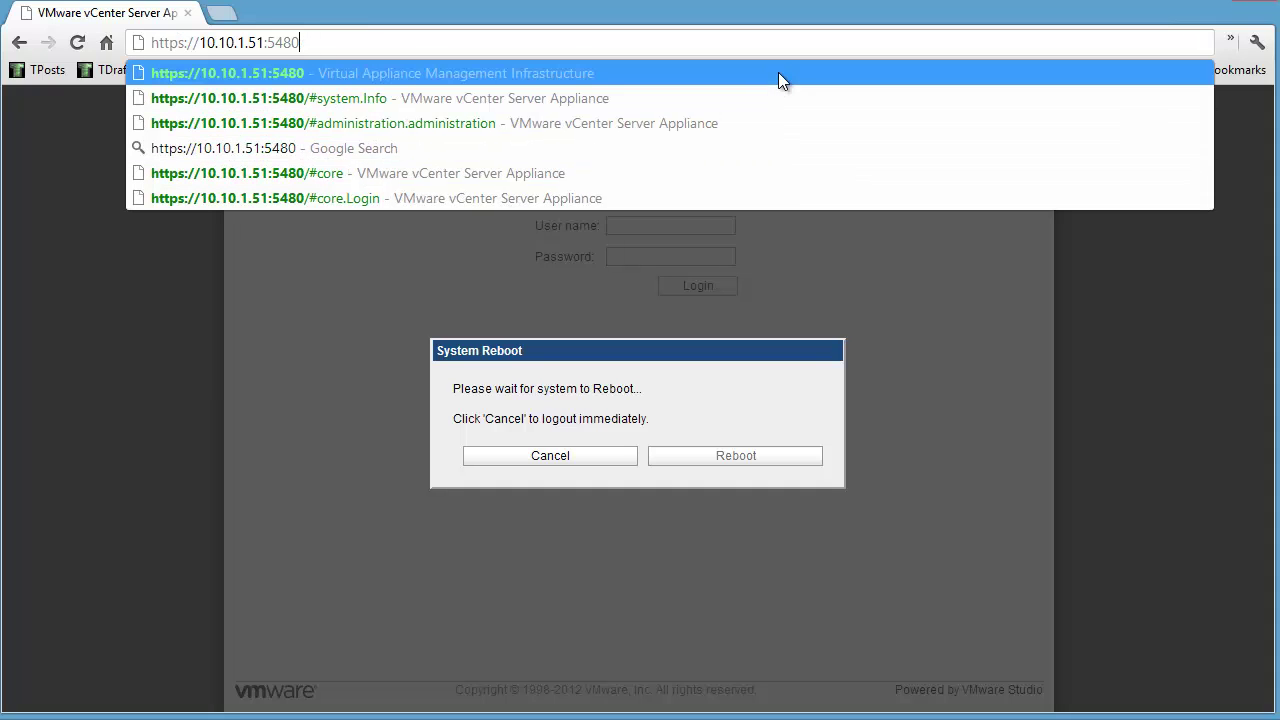
pyautogui.press('Return')
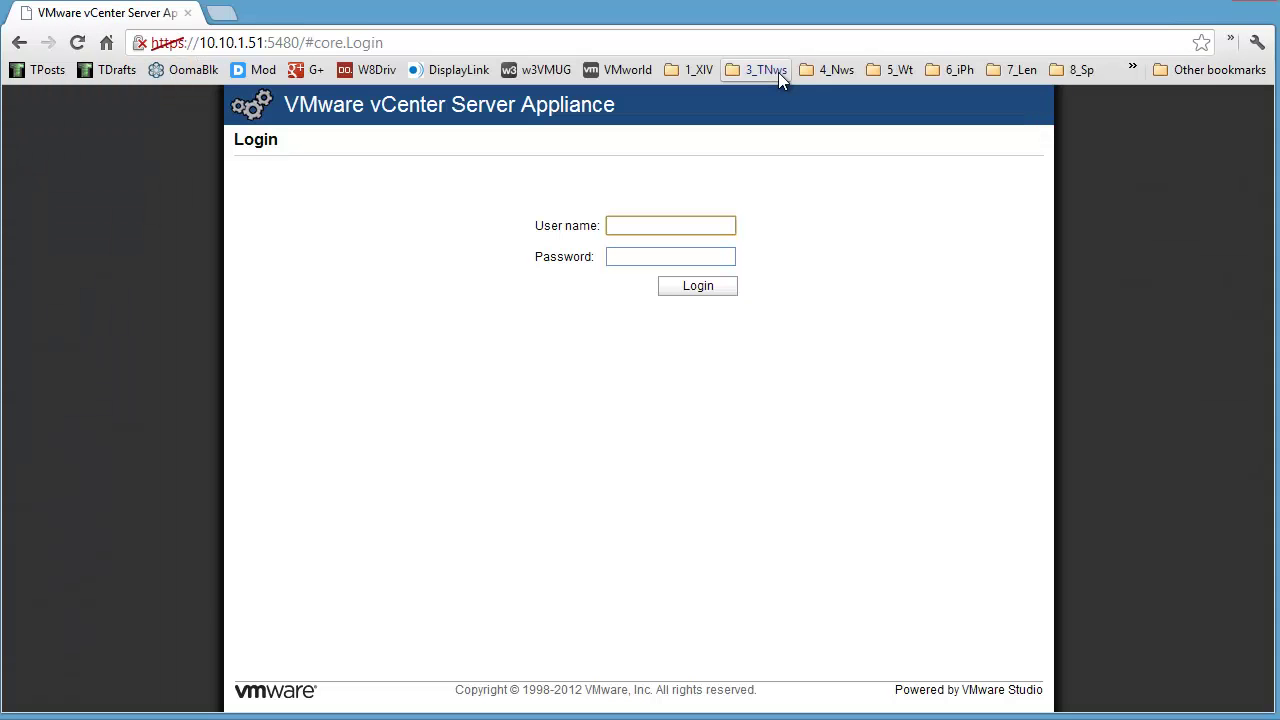
pyautogui.write('root')
pyautogui.press('Tab')
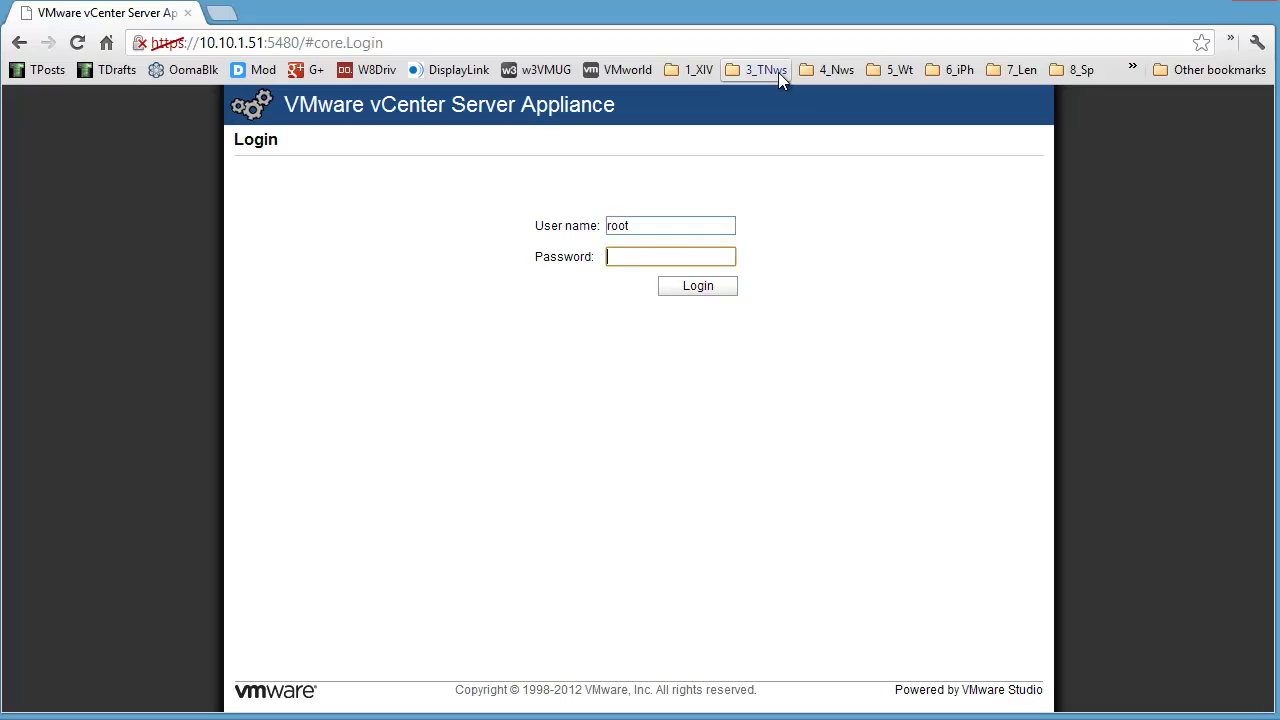
pyautogui.press('Return')
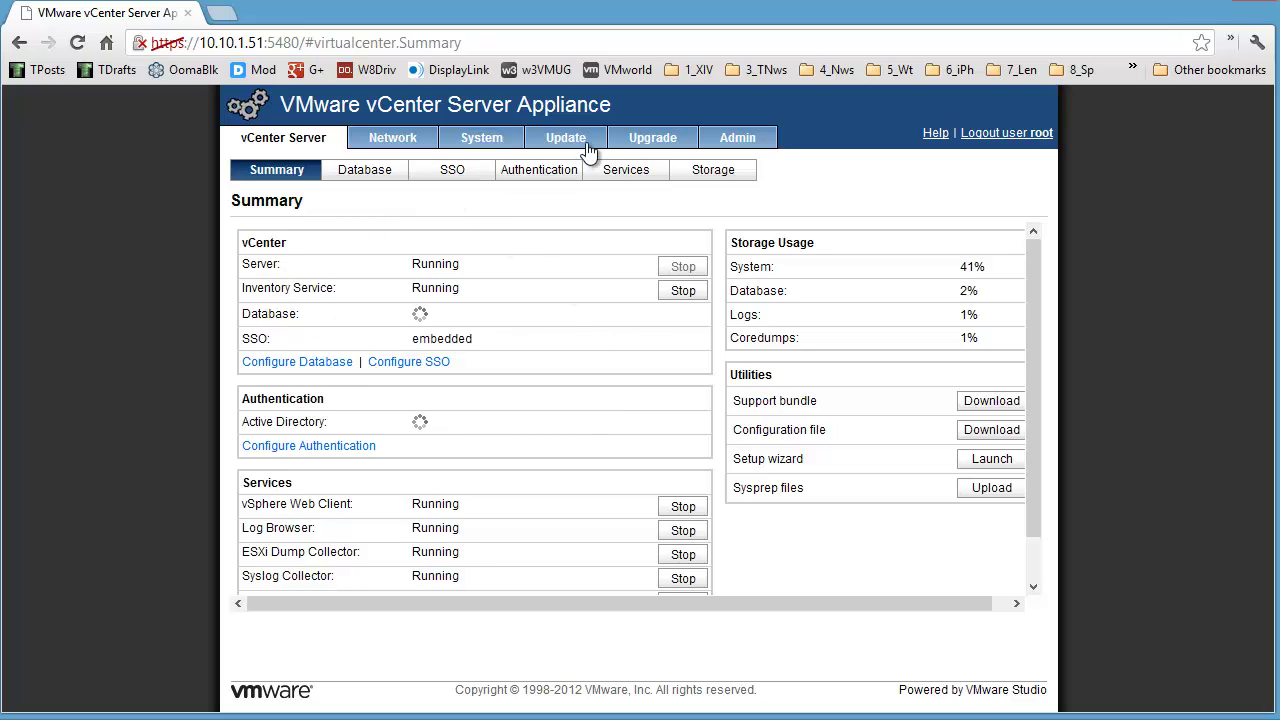
# Step: Check that the time zone is still America/New_York, ending on System Information showing hostname localhost
pyautogui.click(489, 141)
pyautogui.click(385, 170)
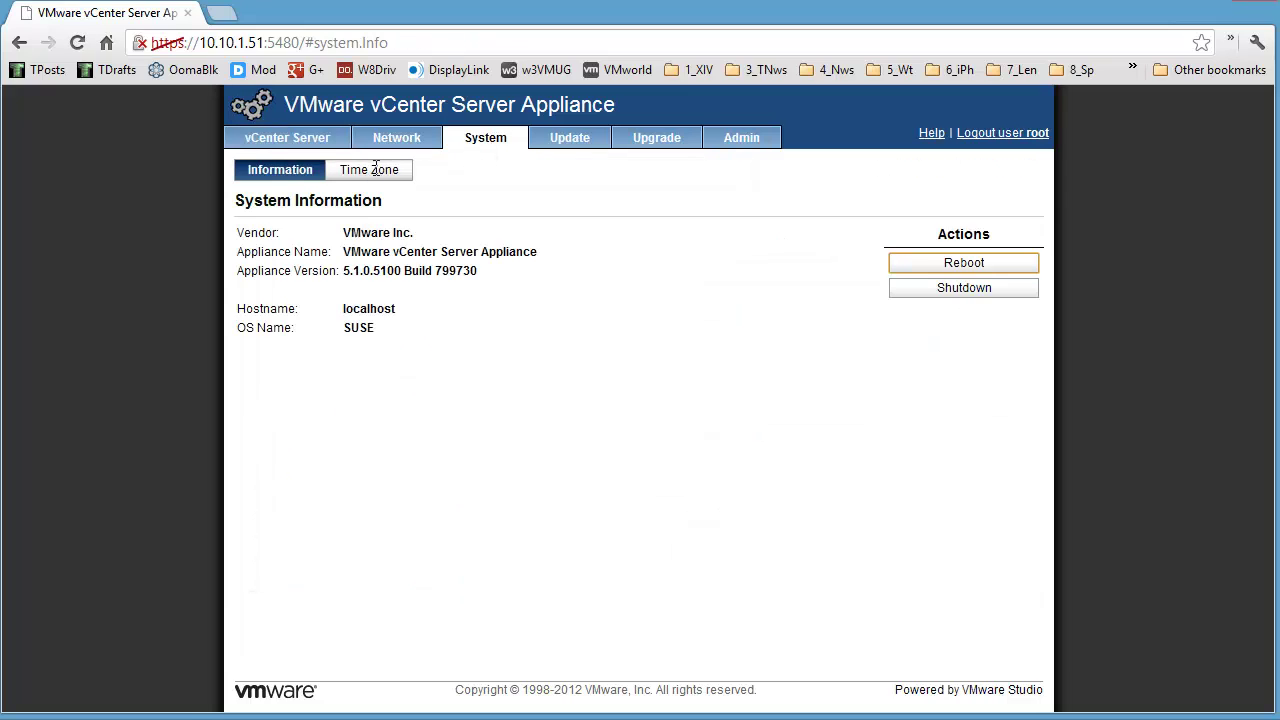
pyautogui.click(279, 169)
# Step: Check Network Status and Address to confirm the hostname is still localhost, then minimize Chrome
pyautogui.click(411, 141)
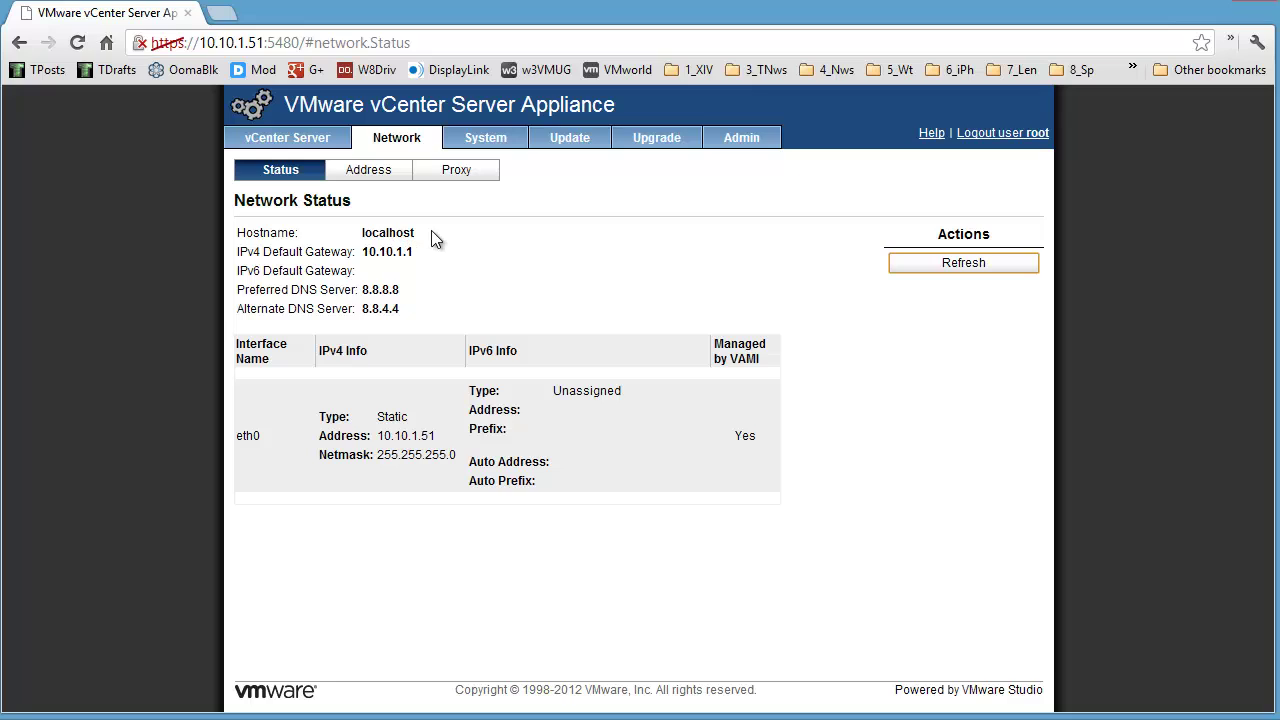
pyautogui.click(366, 170)
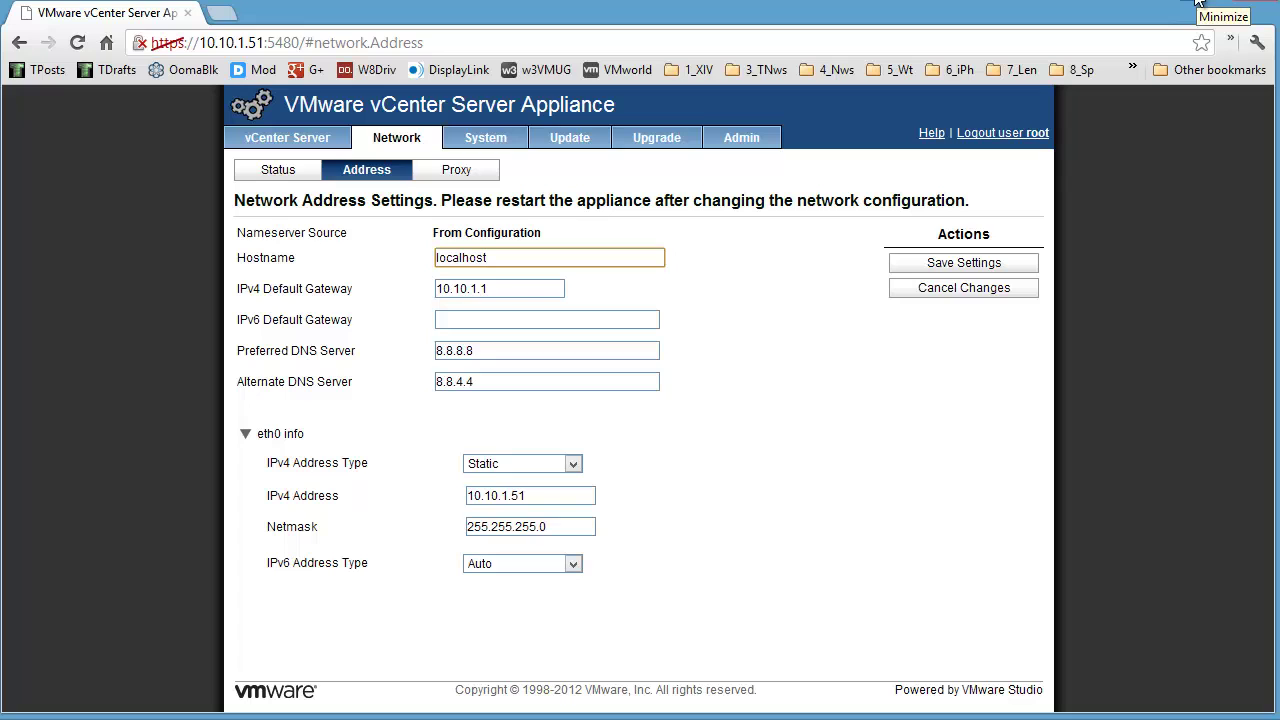
pyautogui.click(1198, 6)
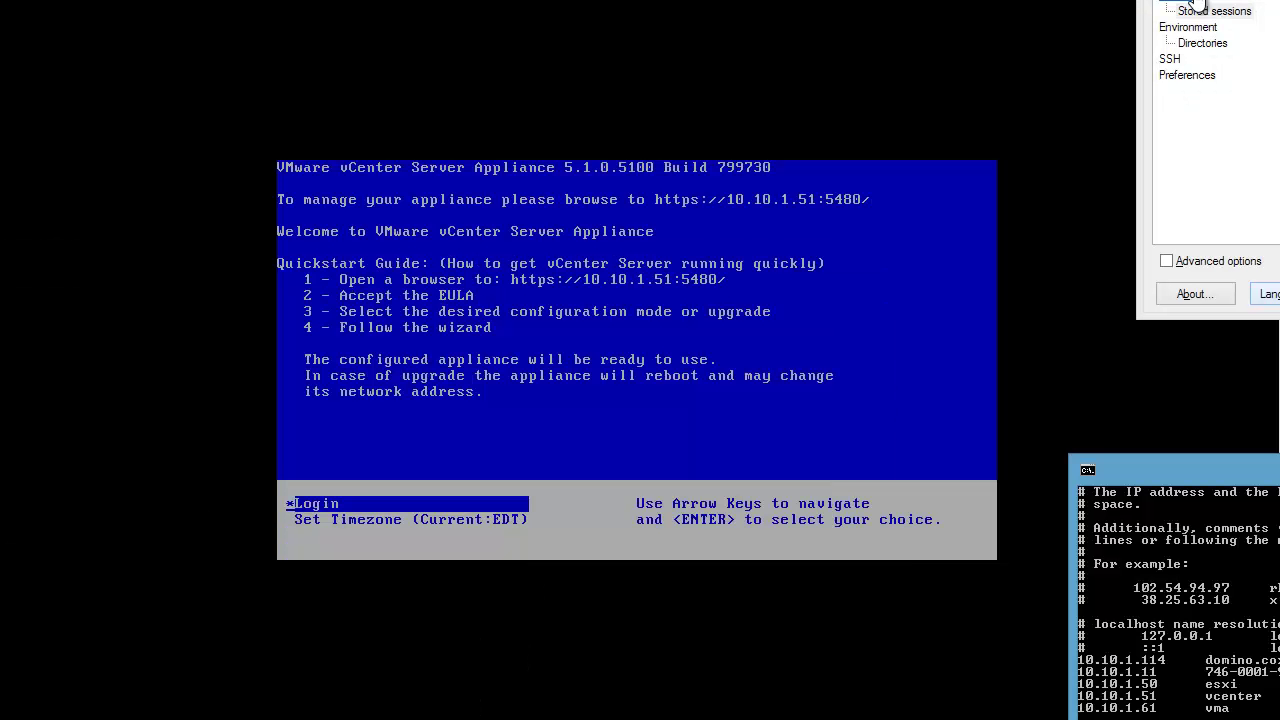
# Step: Open the stored root@vcenter session, accept the updated host key, and log in saving the root password
pyautogui.moveTo(1270, 1); pyautogui.dragTo(954, 27)
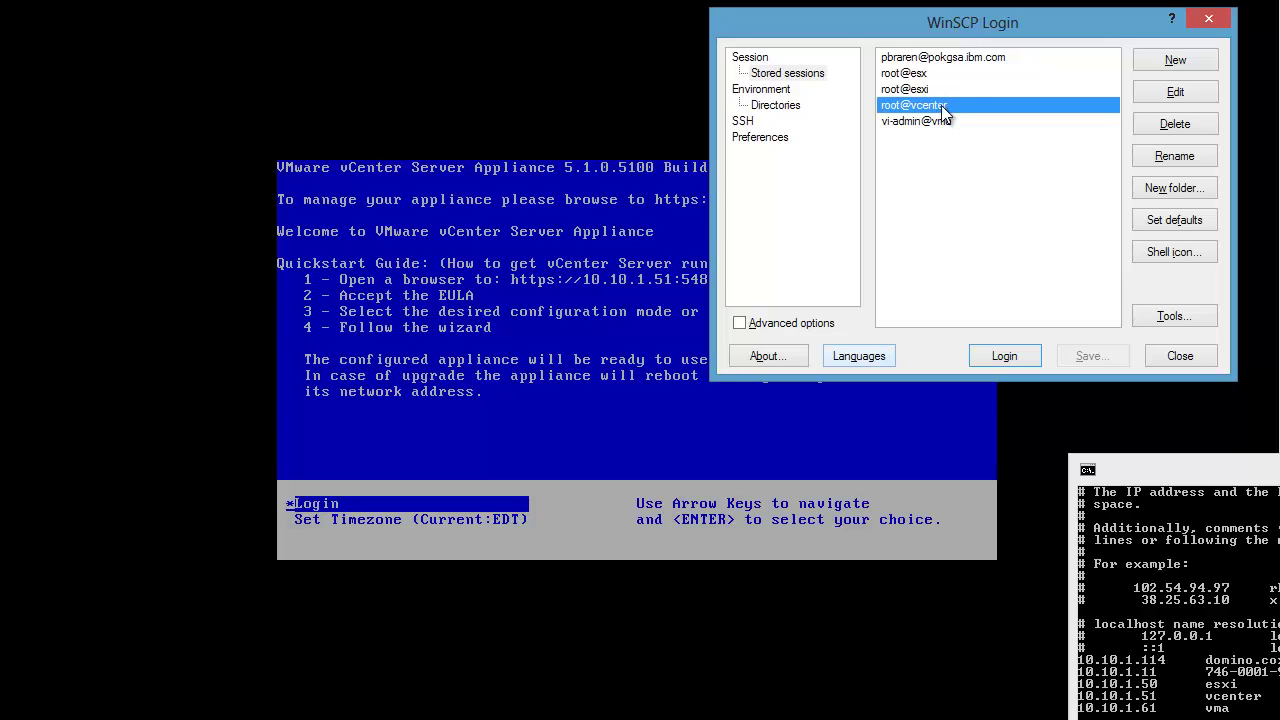
pyautogui.moveTo(945, 112)
pyautogui.moveTo(1150, 469); pyautogui.dragTo(1066, 399)
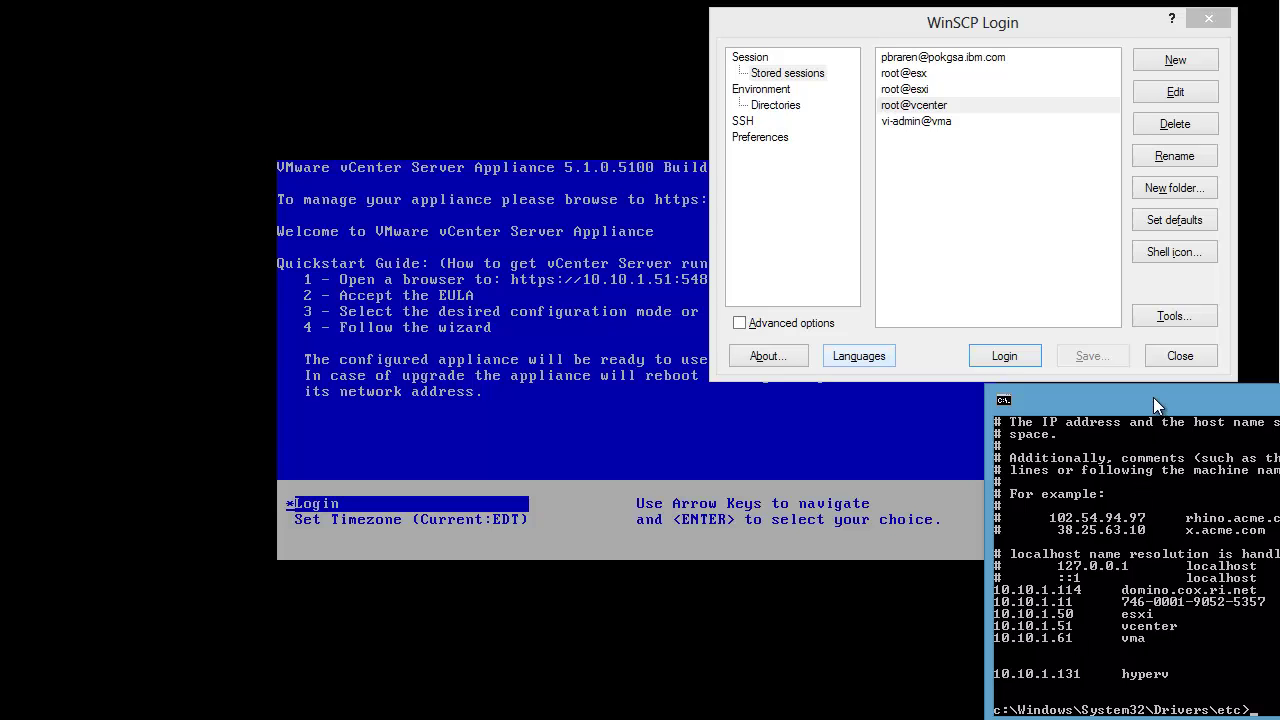
pyautogui.moveTo(1153, 398); pyautogui.dragTo(1243, 471)
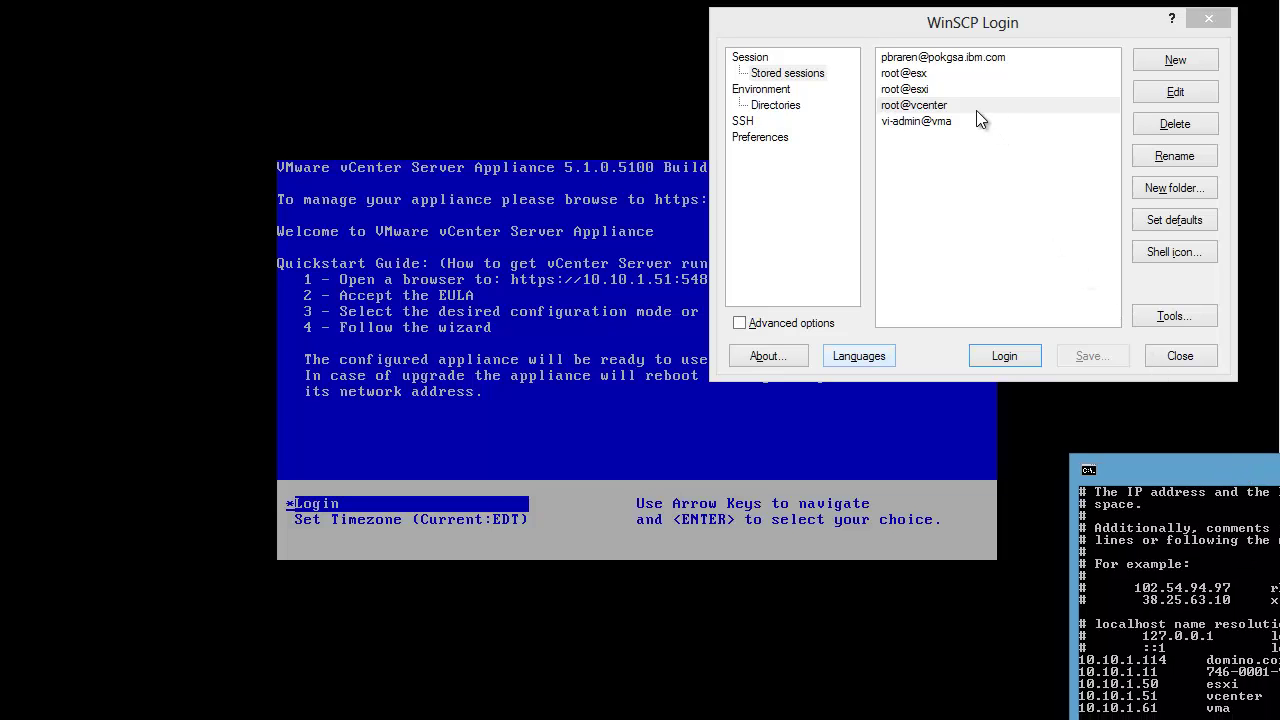
pyautogui.doubleClick(920, 108)
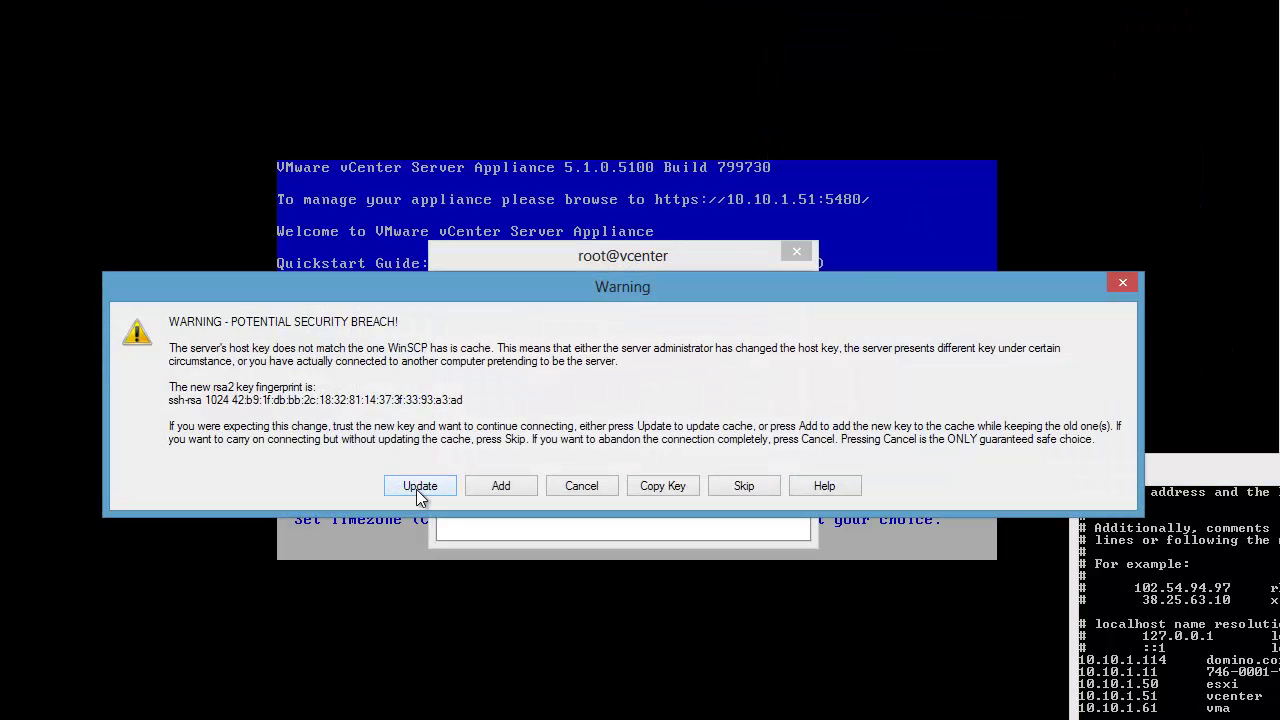
pyautogui.click(420, 490)
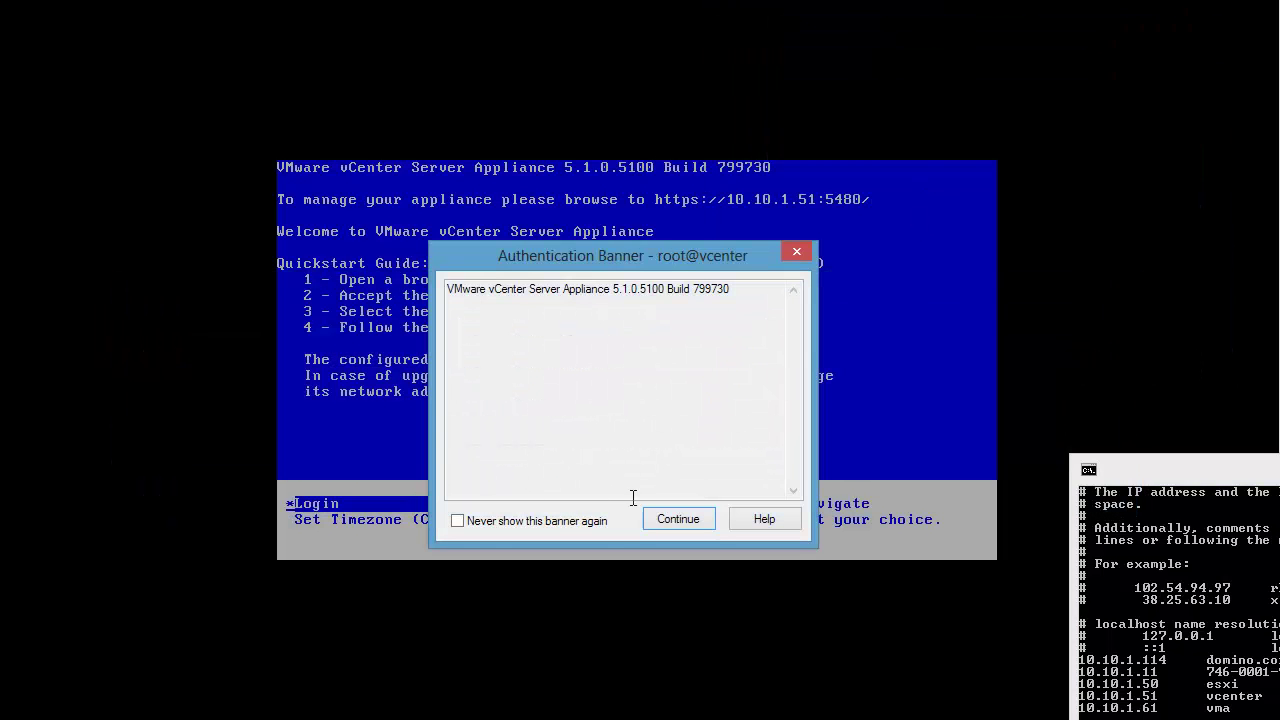
pyautogui.click(678, 518)
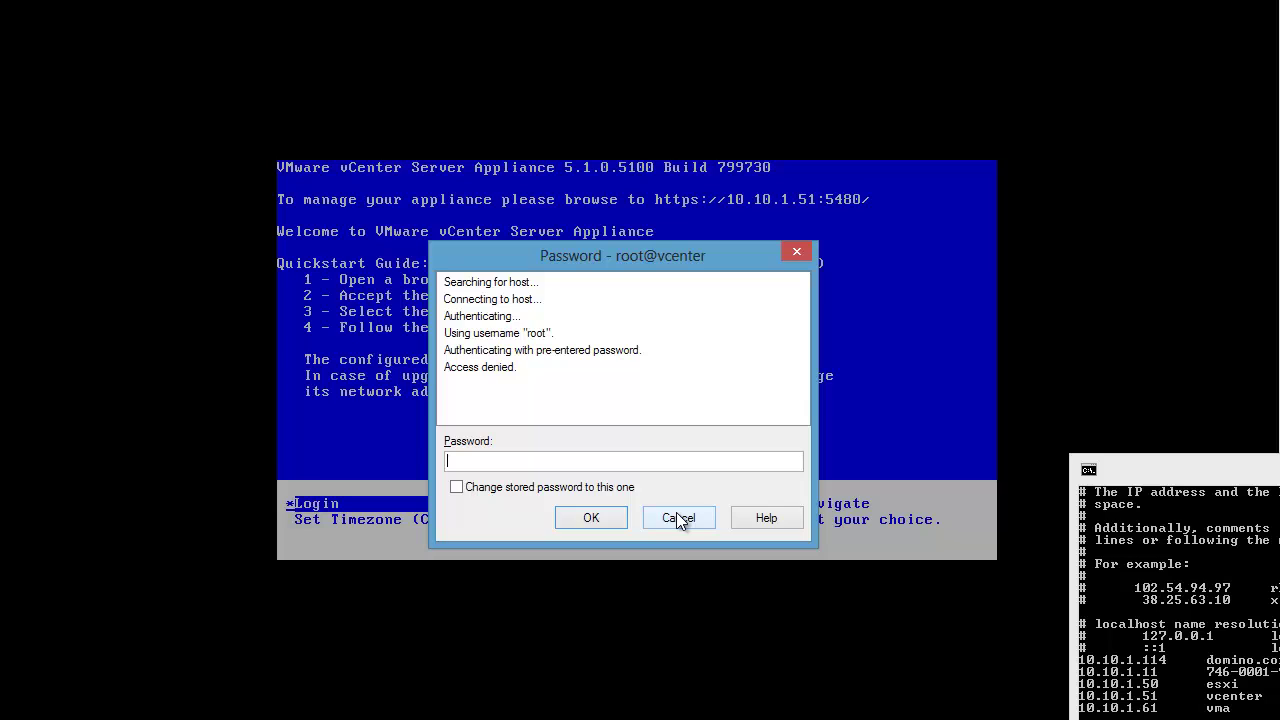
pyautogui.write('••••••••')
pyautogui.click(572, 490)
pyautogui.click(596, 520)
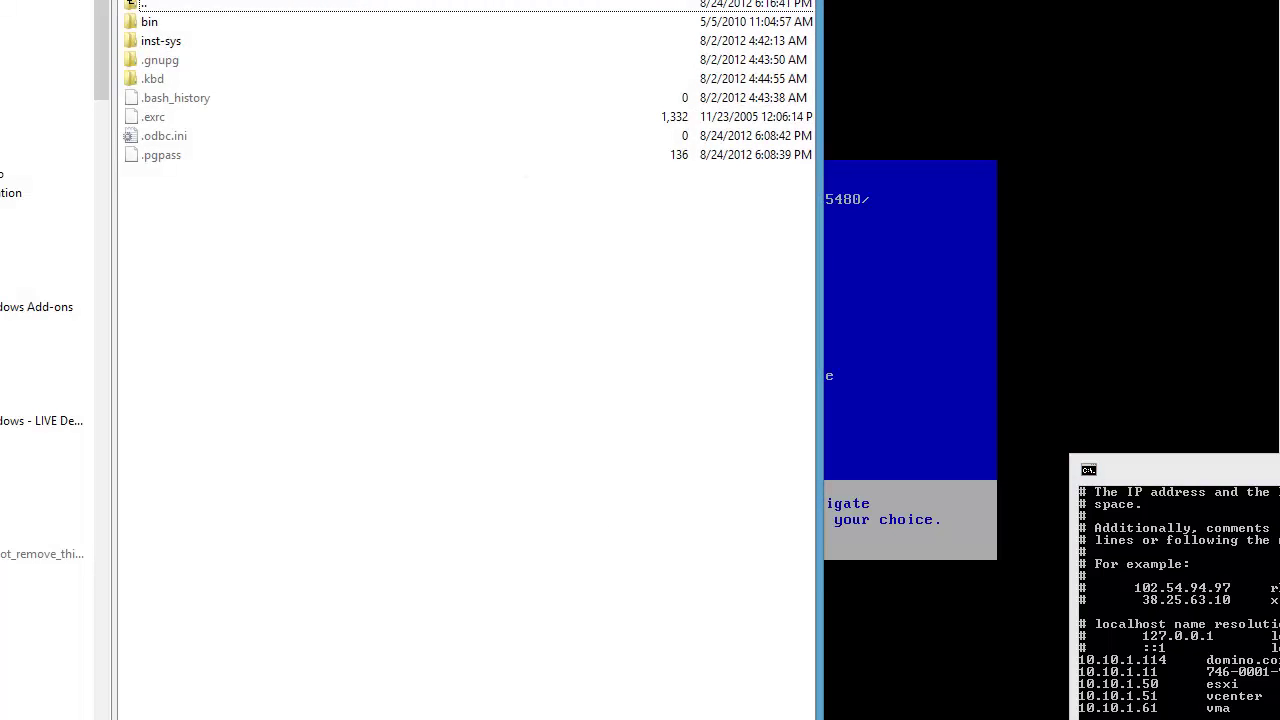
# Step: Open the appliance's /etc/hosts file in the WinSCP editor
pyautogui.moveTo(470, 0); pyautogui.dragTo(793, 28)
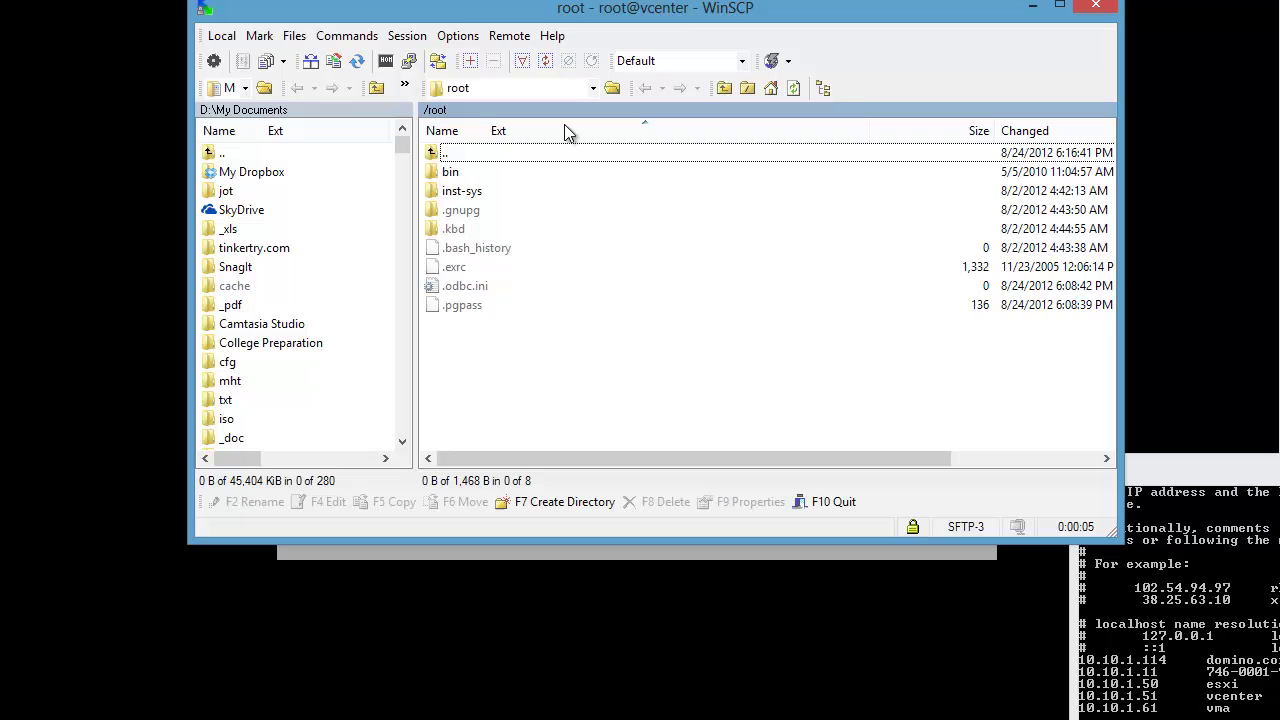
pyautogui.doubleClick(446, 152)
pyautogui.doubleClick(466, 229)
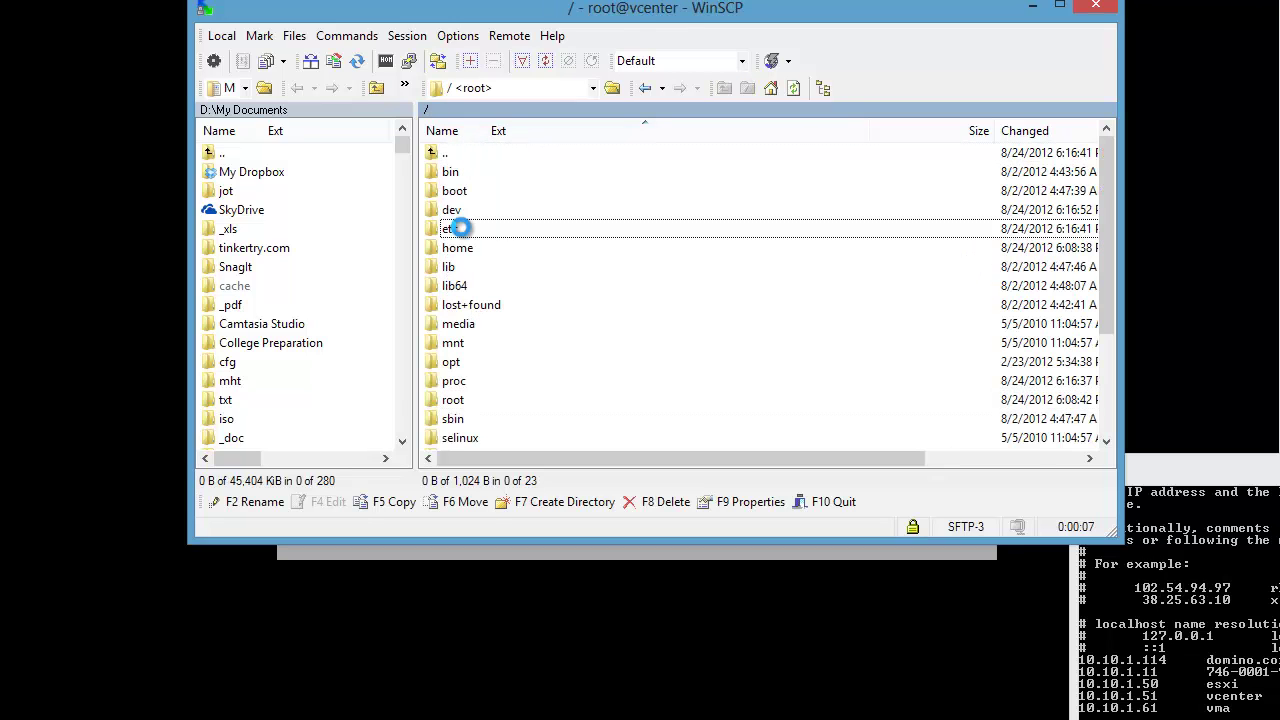
pyautogui.click(494, 255)
pyautogui.write('ho')
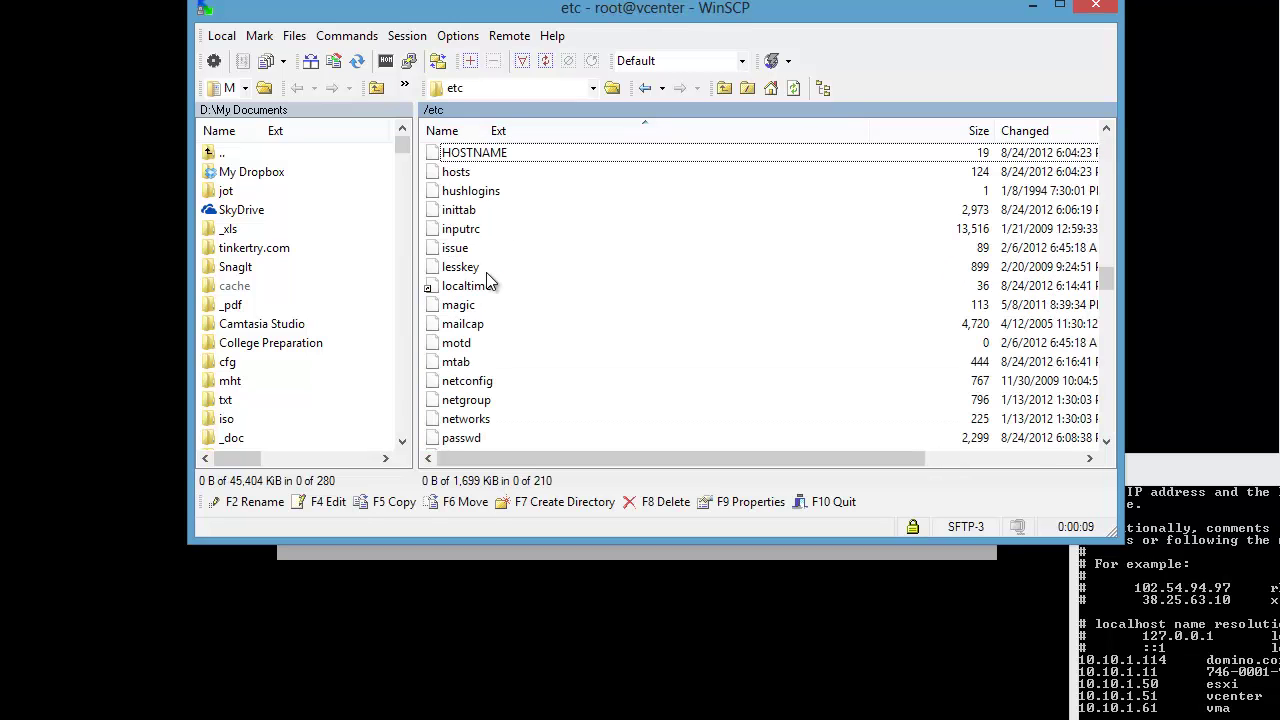
pyautogui.rightClick(449, 176)
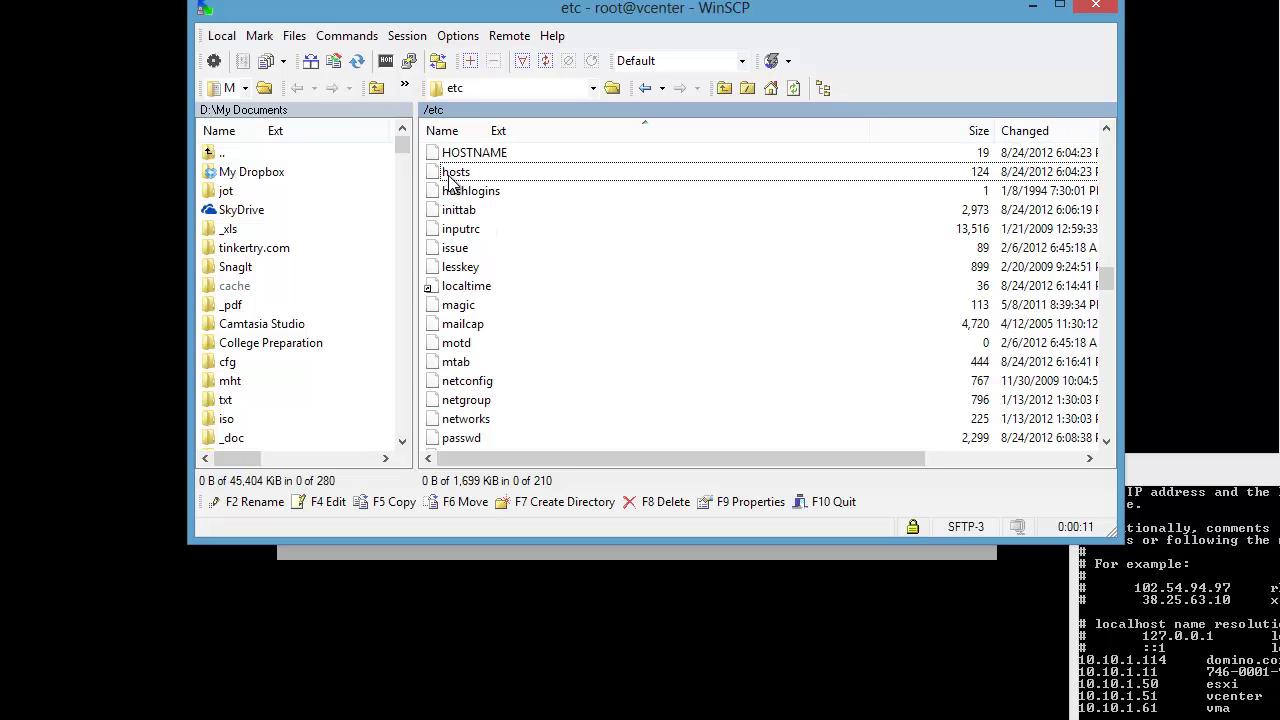
pyautogui.click(524, 219)
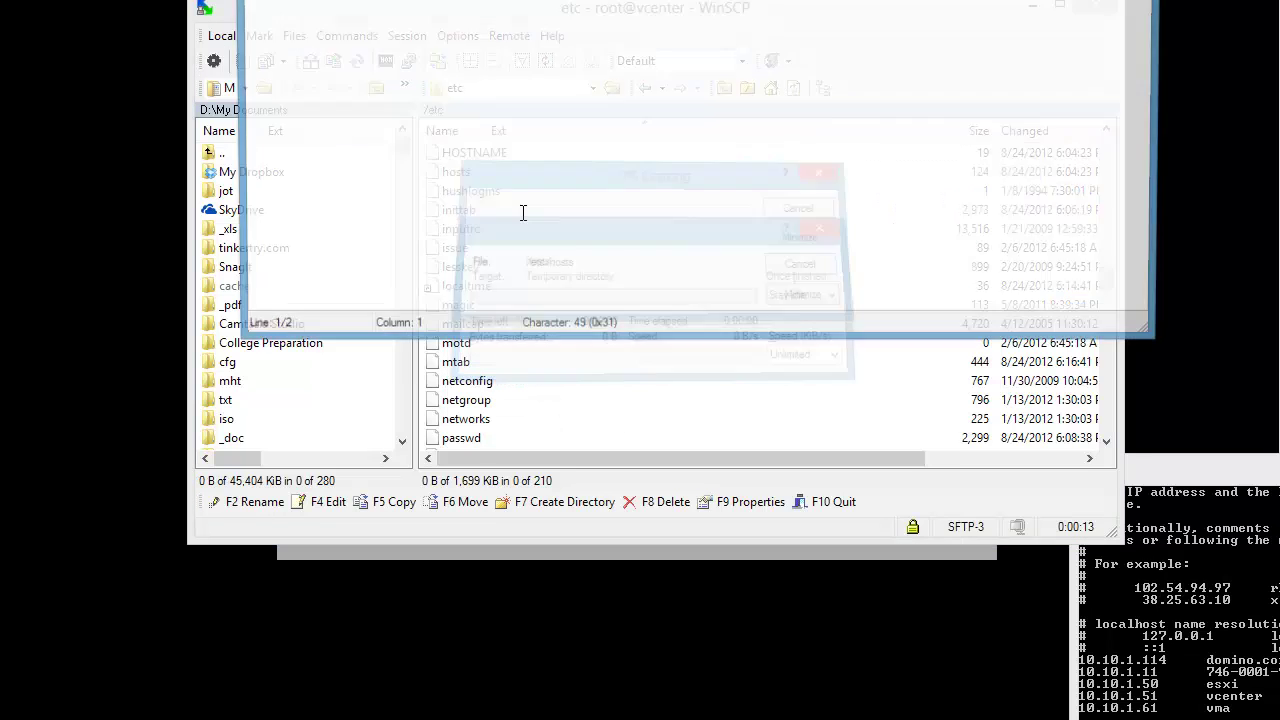
# Step: Copy the 10.10.1.50–10.10.1.61 host lines from the local hosts file in the command window
pyautogui.moveTo(602, 15); pyautogui.dragTo(539, 35)
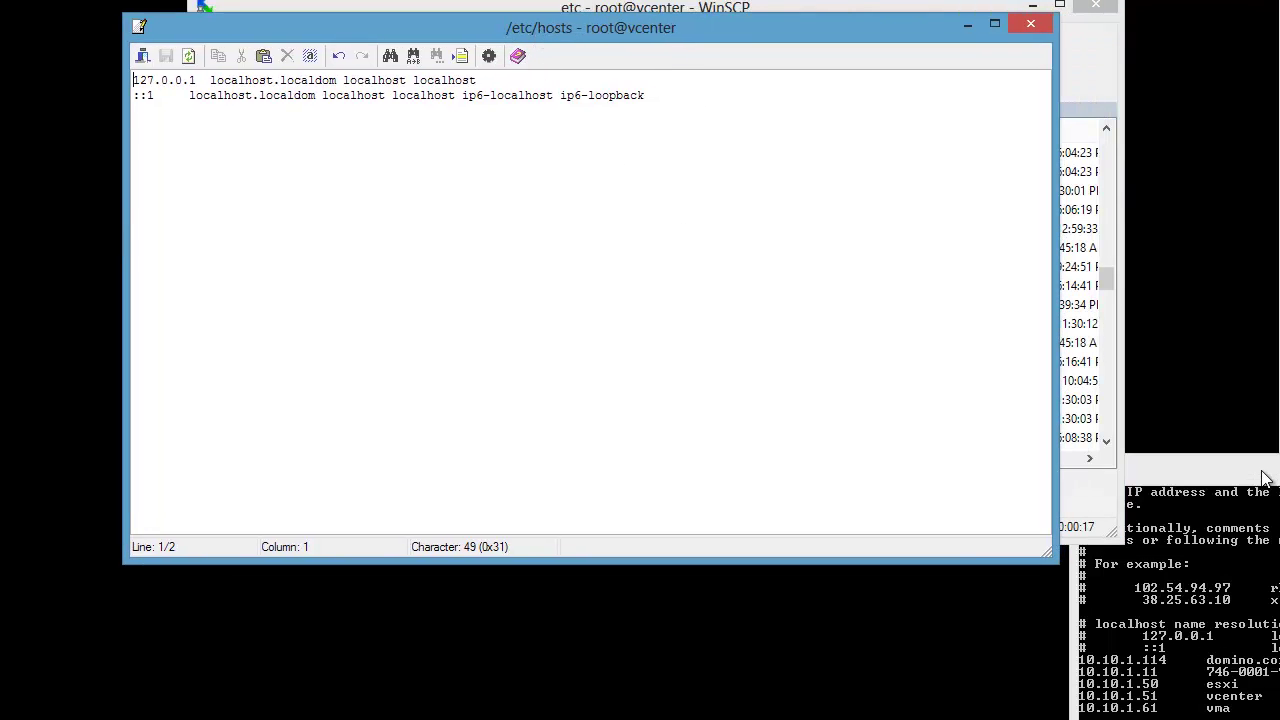
pyautogui.moveTo(1260, 478); pyautogui.dragTo(1024, 410)
pyautogui.click(921, 398)
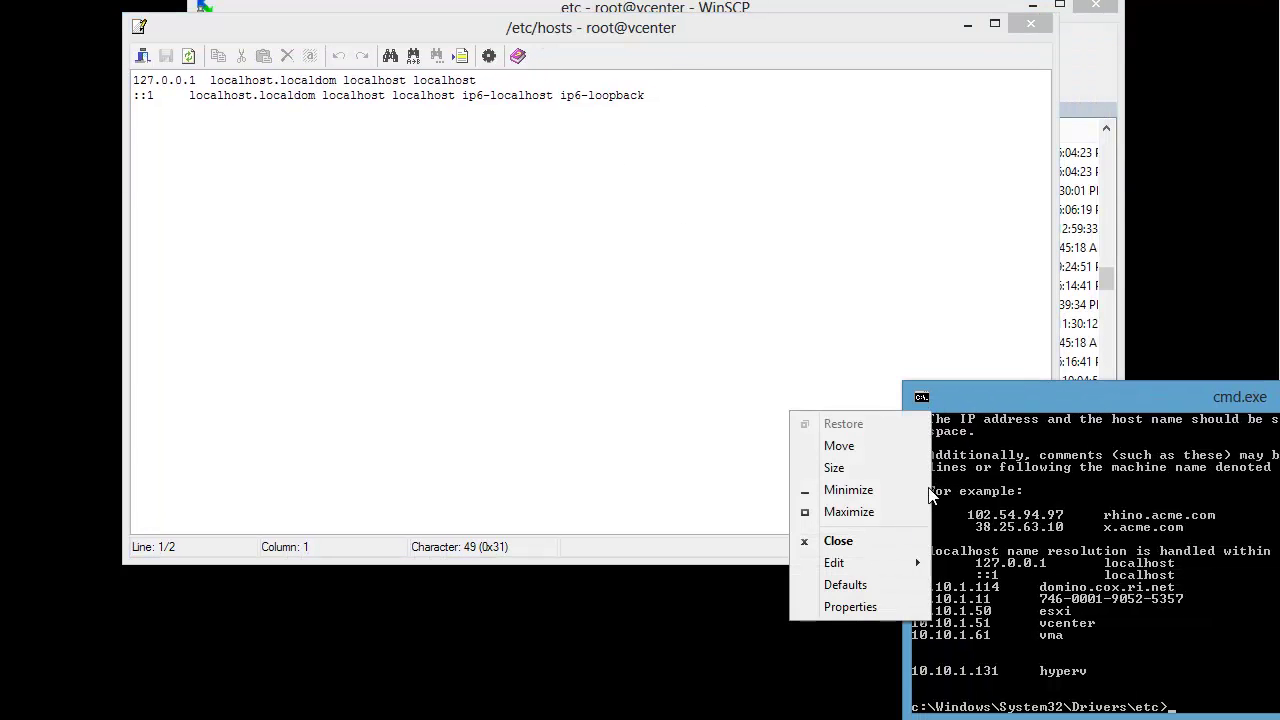
pyautogui.moveTo(857, 560)
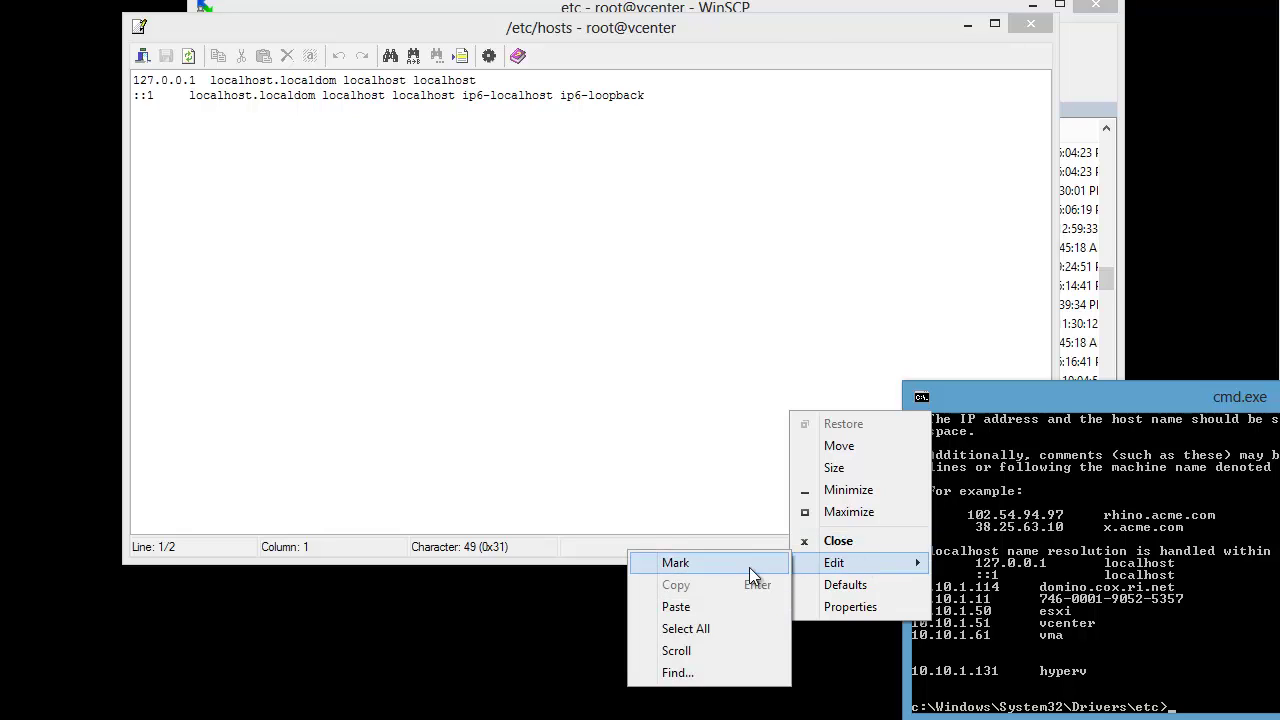
pyautogui.click(749, 567)
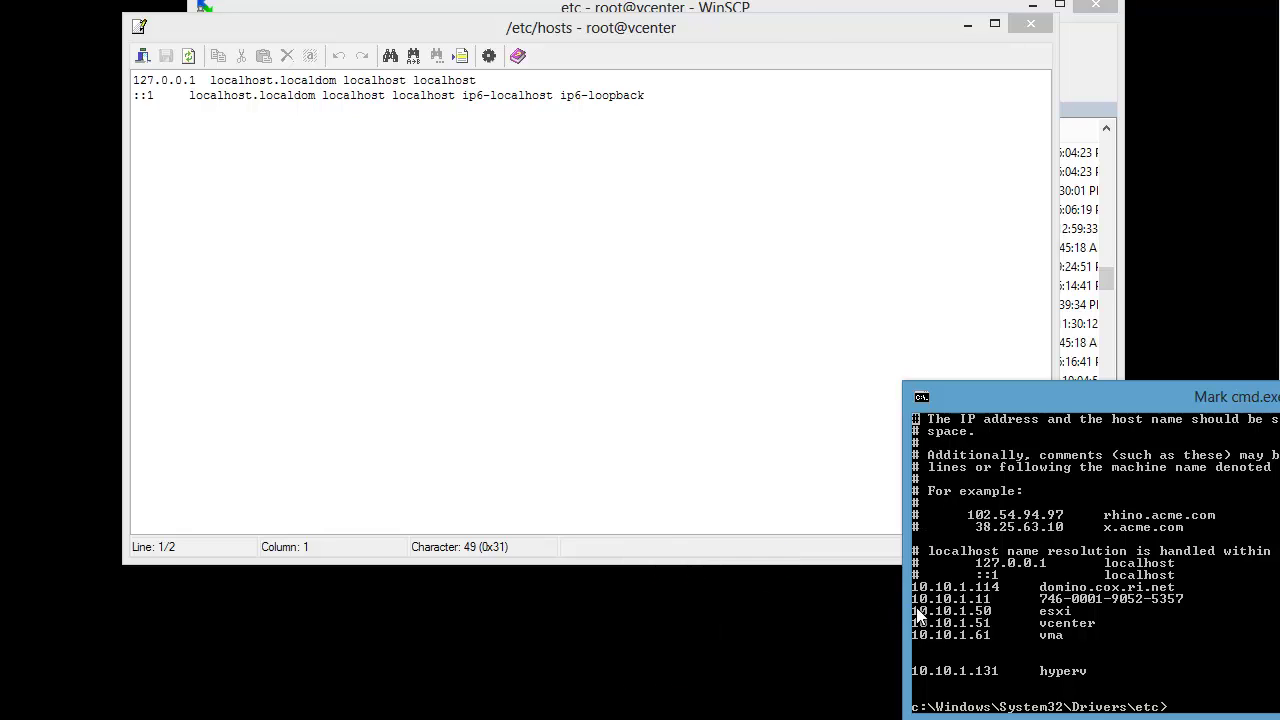
pyautogui.moveTo(914, 606); pyautogui.dragTo(1093, 640)
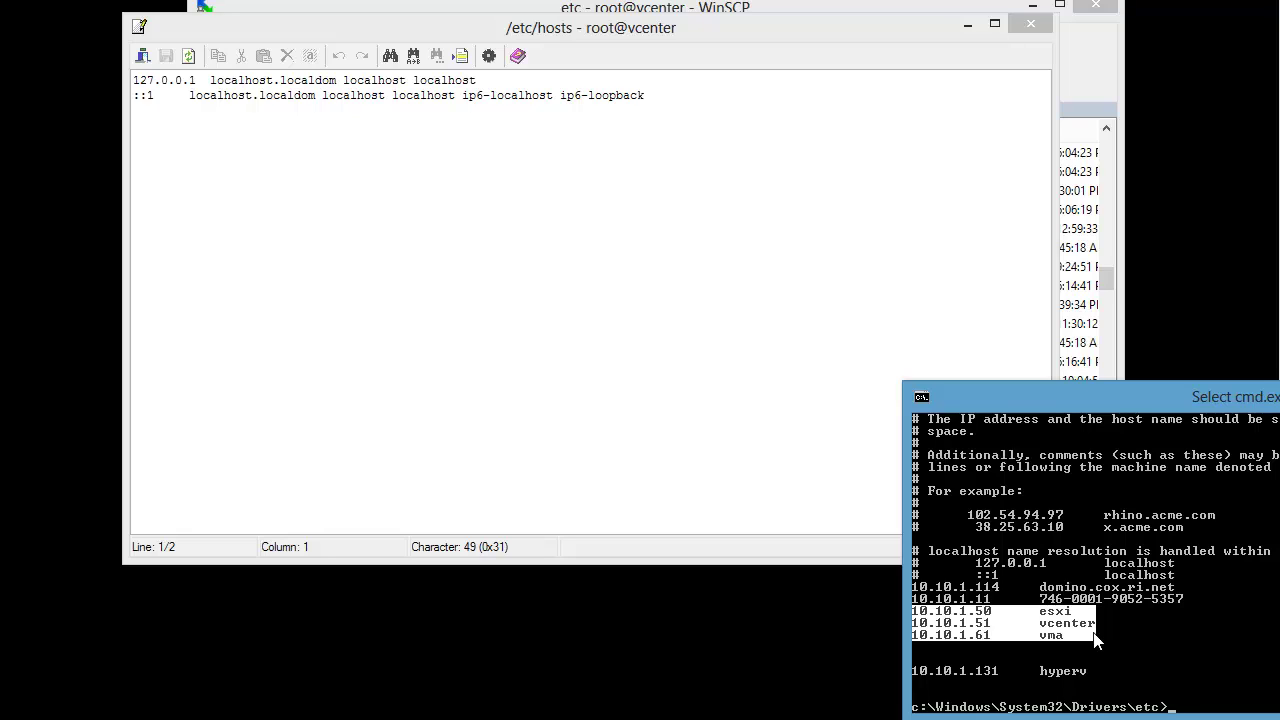
pyautogui.press('Return')
# Step: Paste the esxi, vcenter and vma entries at the end of /etc/hosts and save the upload
pyautogui.click(417, 306)
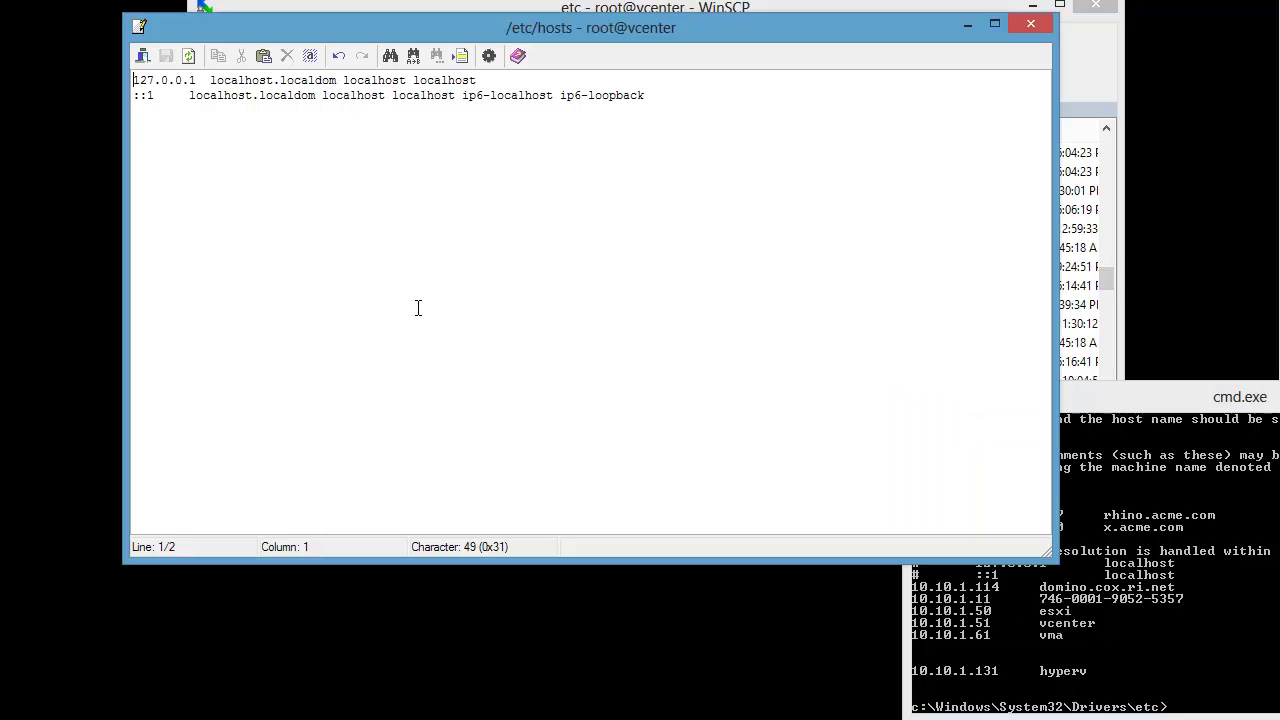
pyautogui.click(673, 104)
pyautogui.press('Return')
pyautogui.write('10.10.1.50      esxi 10.10.1.51      vcenter 10.10.1.61      vma')
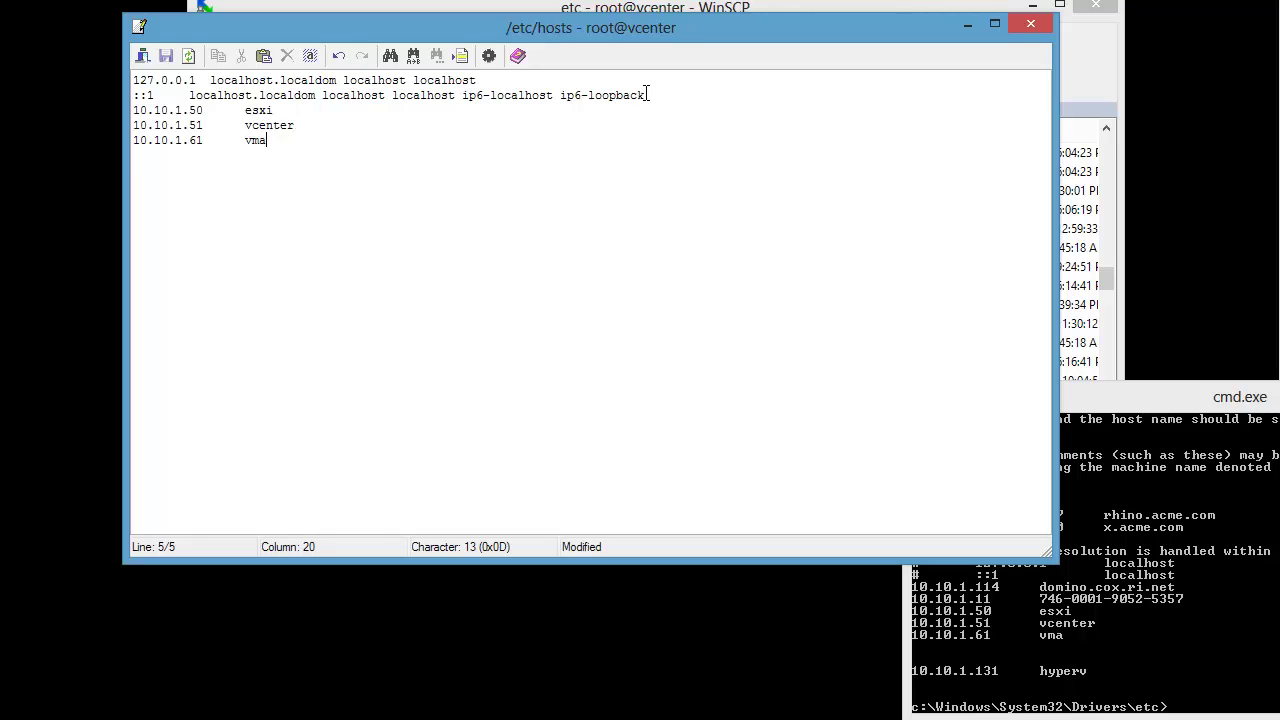
pyautogui.press('Return')
pyautogui.click(1031, 25)
pyautogui.click(511, 305)
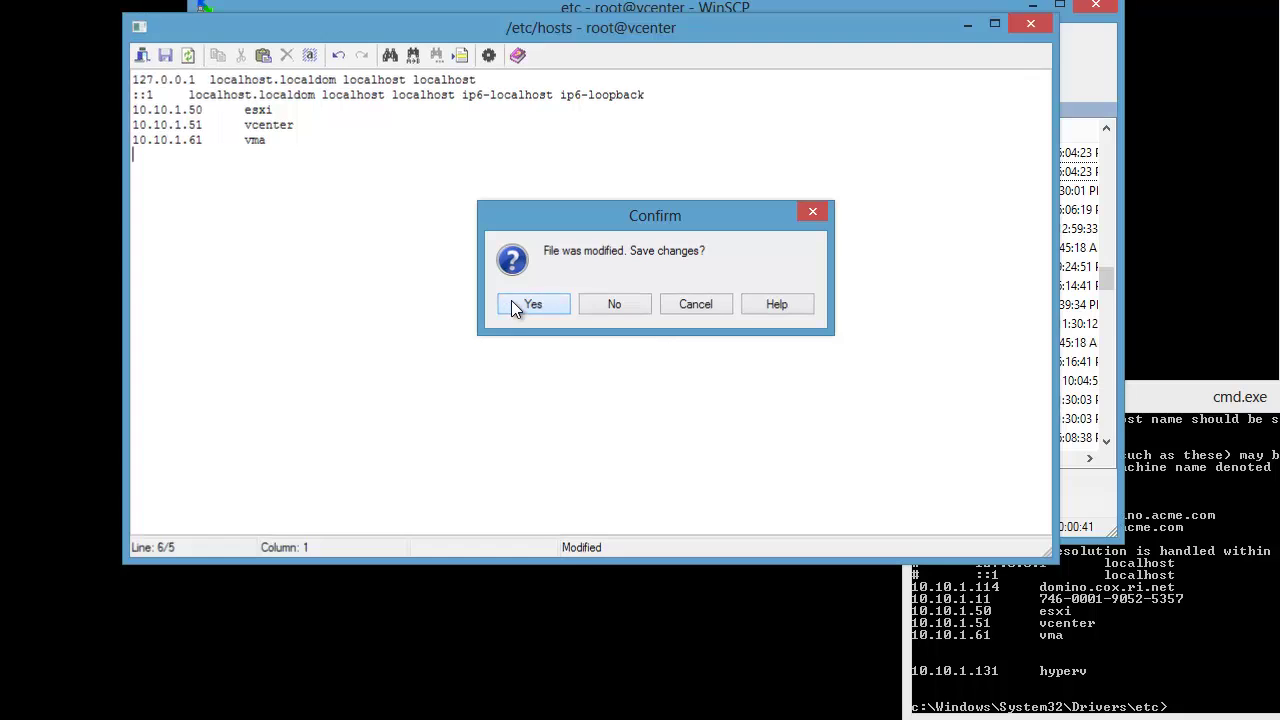
pyautogui.click(1033, 10)
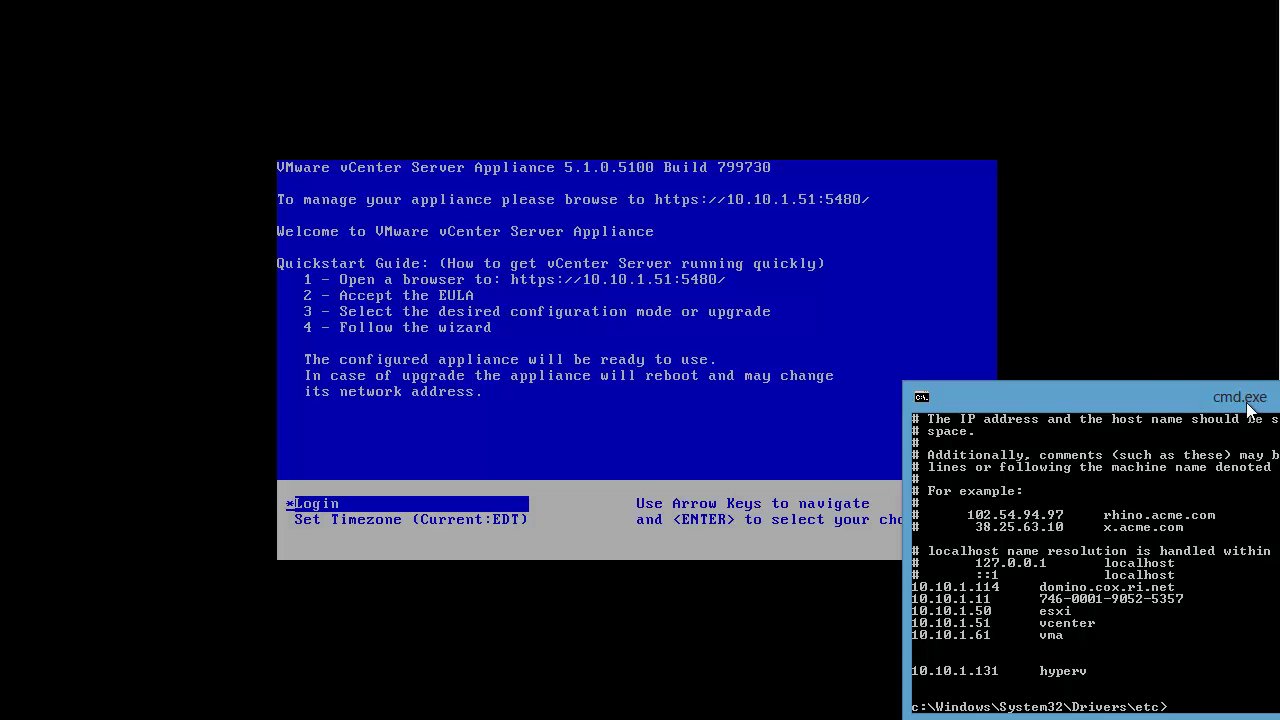
# Step: Start 'putty vcenter', accept the host key, and log in as root
pyautogui.moveTo(1246, 402); pyautogui.dragTo(1124, 350)
pyautogui.write('putty')
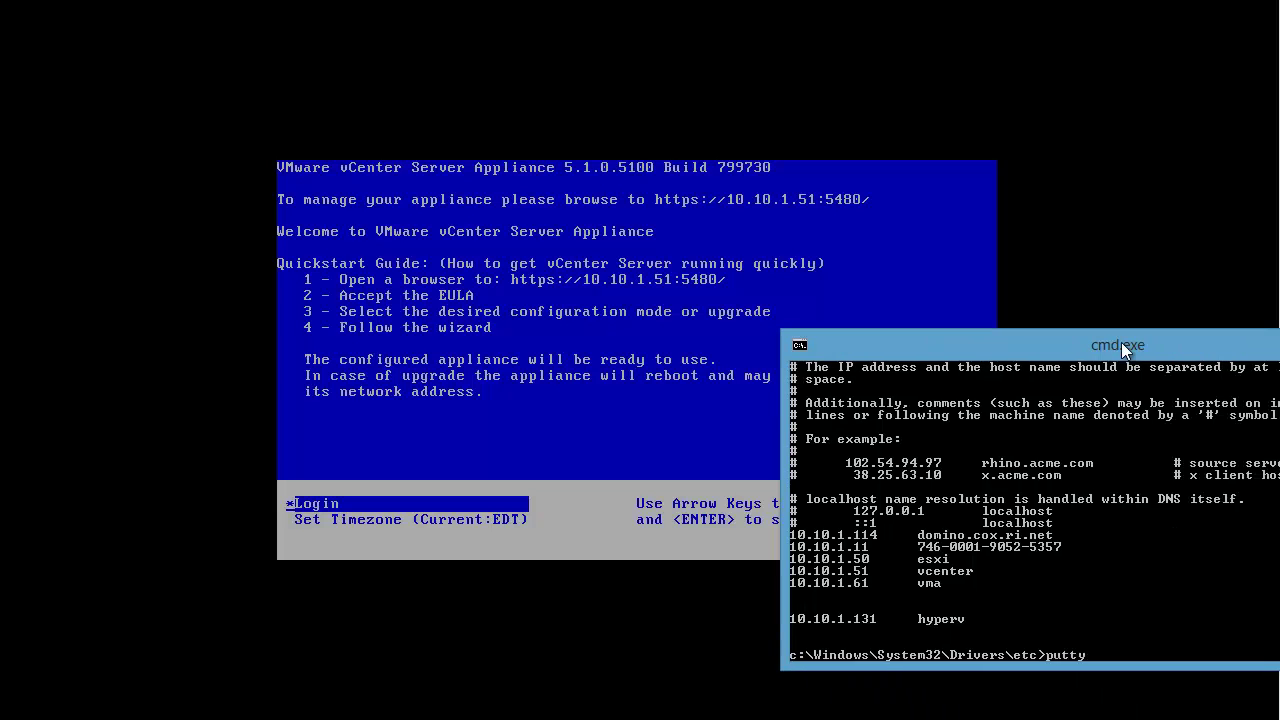
pyautogui.write(' vcenter')
pyautogui.press('Return')
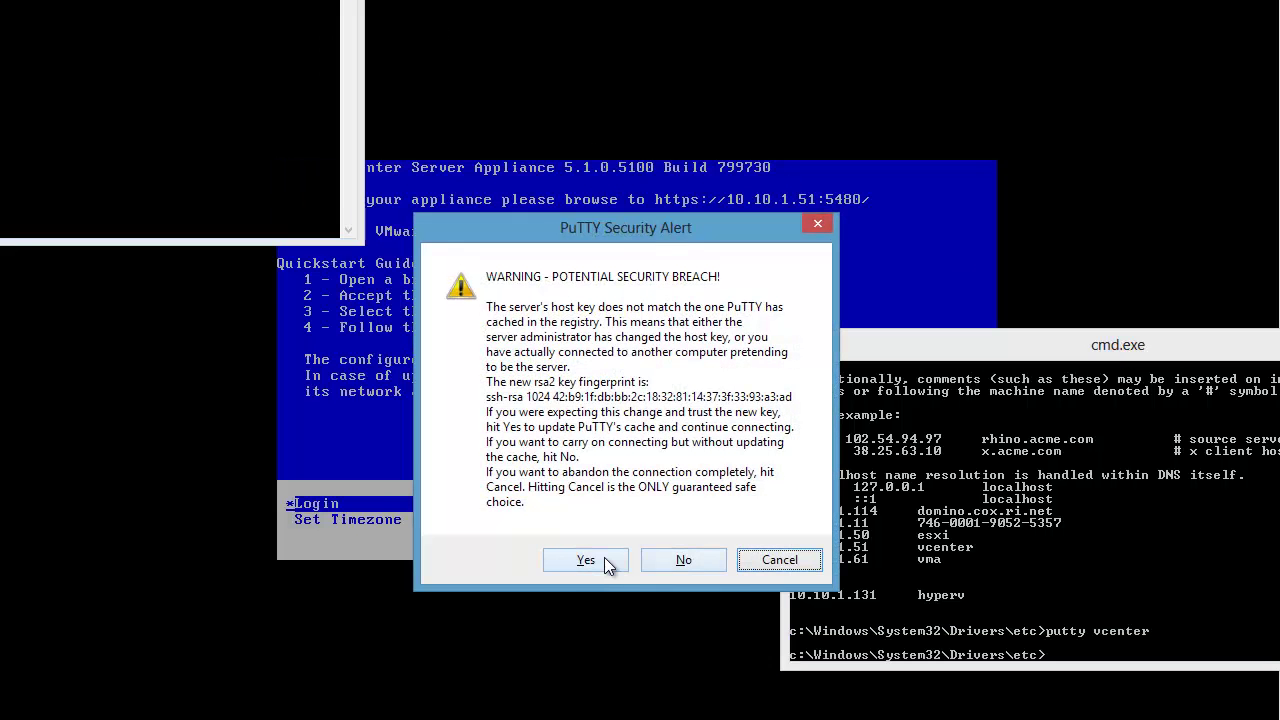
pyautogui.click(585, 560)
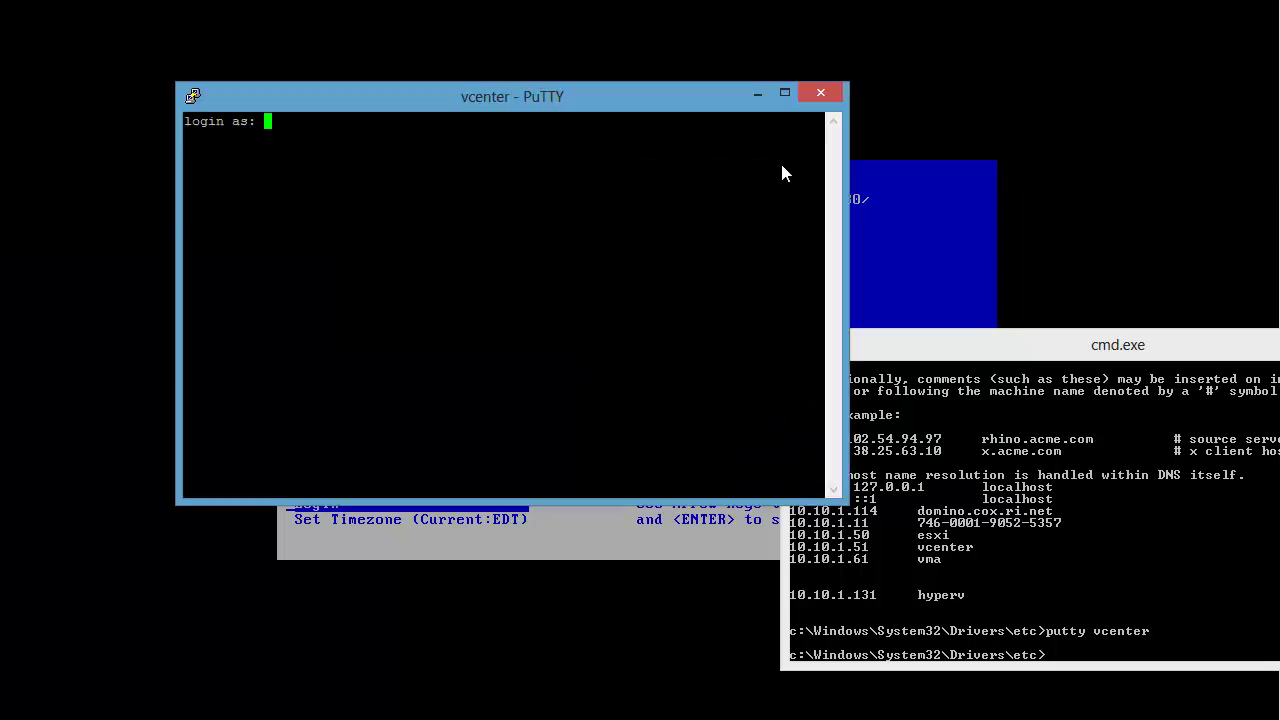
pyautogui.moveTo(690, 96); pyautogui.dragTo(852, 158)
pyautogui.click(1118, 344)
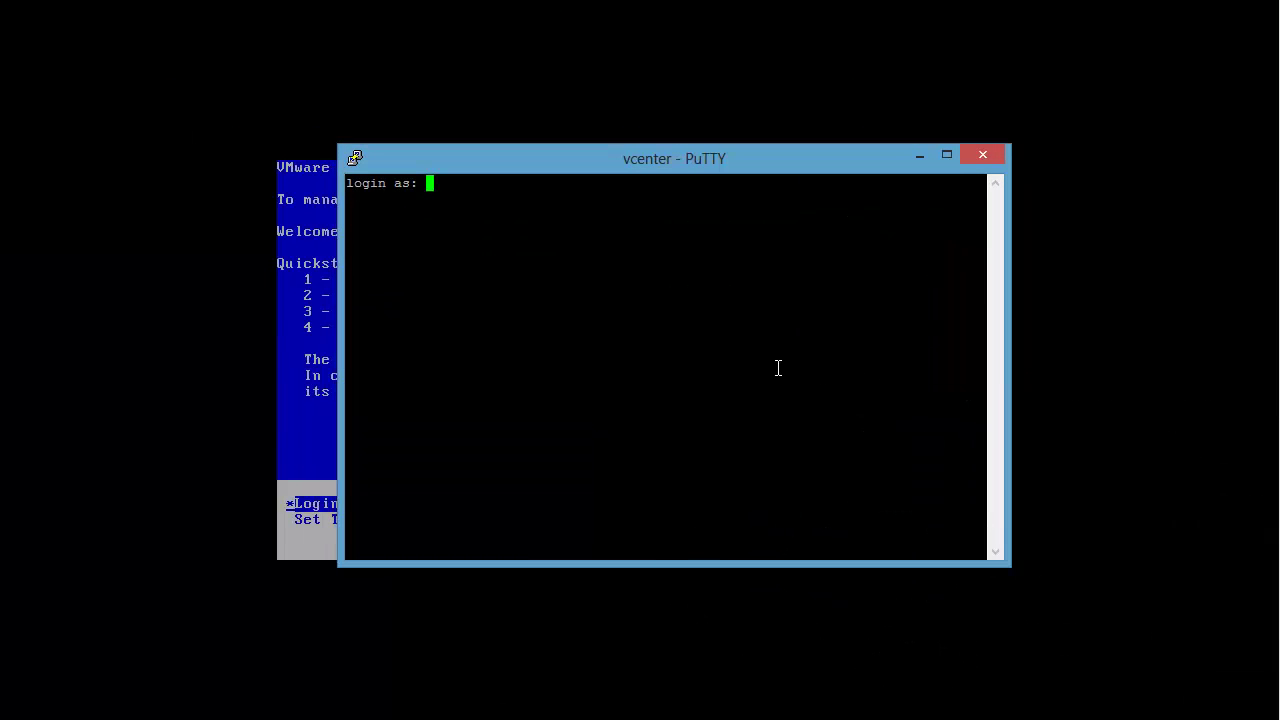
pyautogui.write('root')
pyautogui.press('Return')
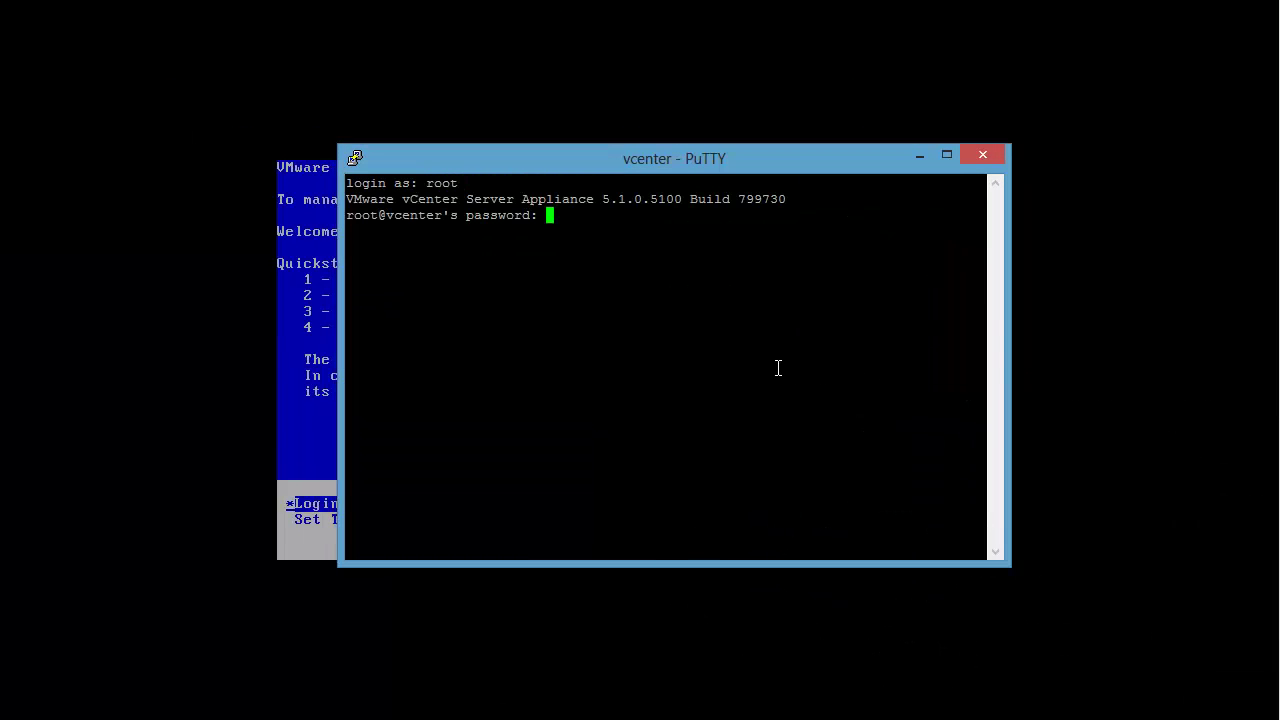
pyautogui.press('Return')
# Step: Inspect /etc/hosts with cat hosts and ls -l, finding only localhost lines
pyautogui.write('cd /etc')
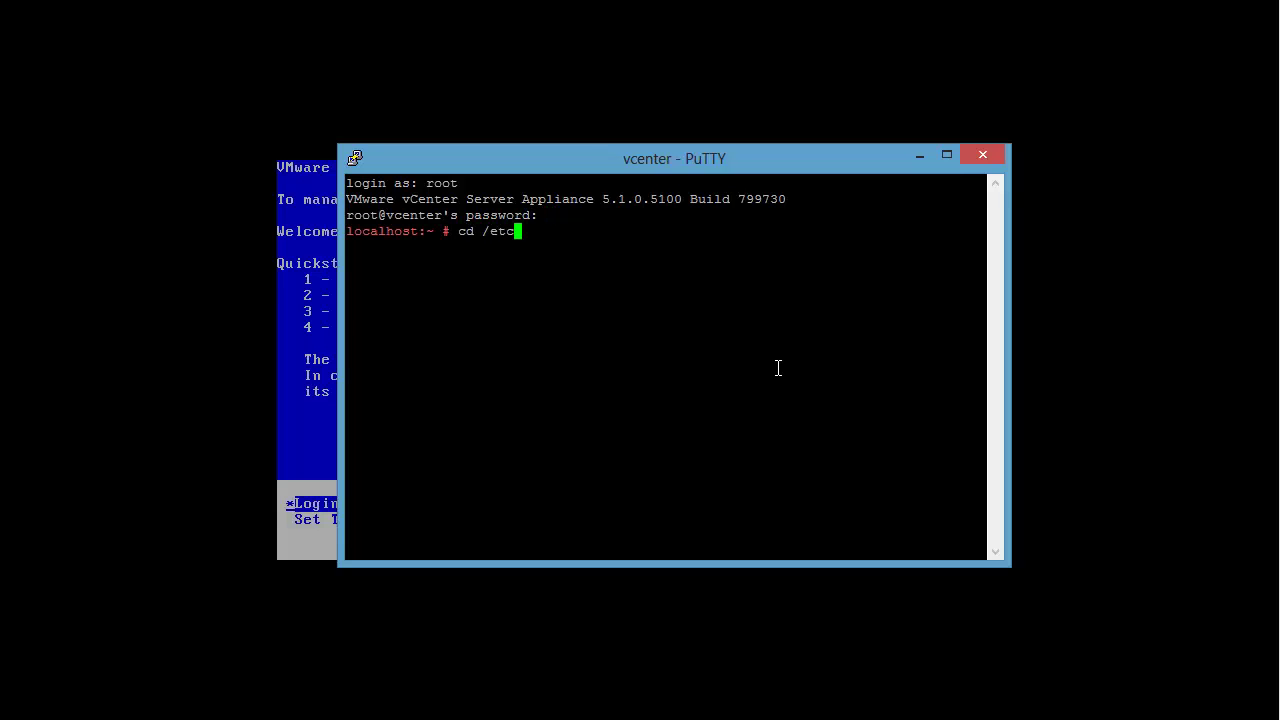
pyautogui.press('Return')
pyautogui.write('cat hosts')
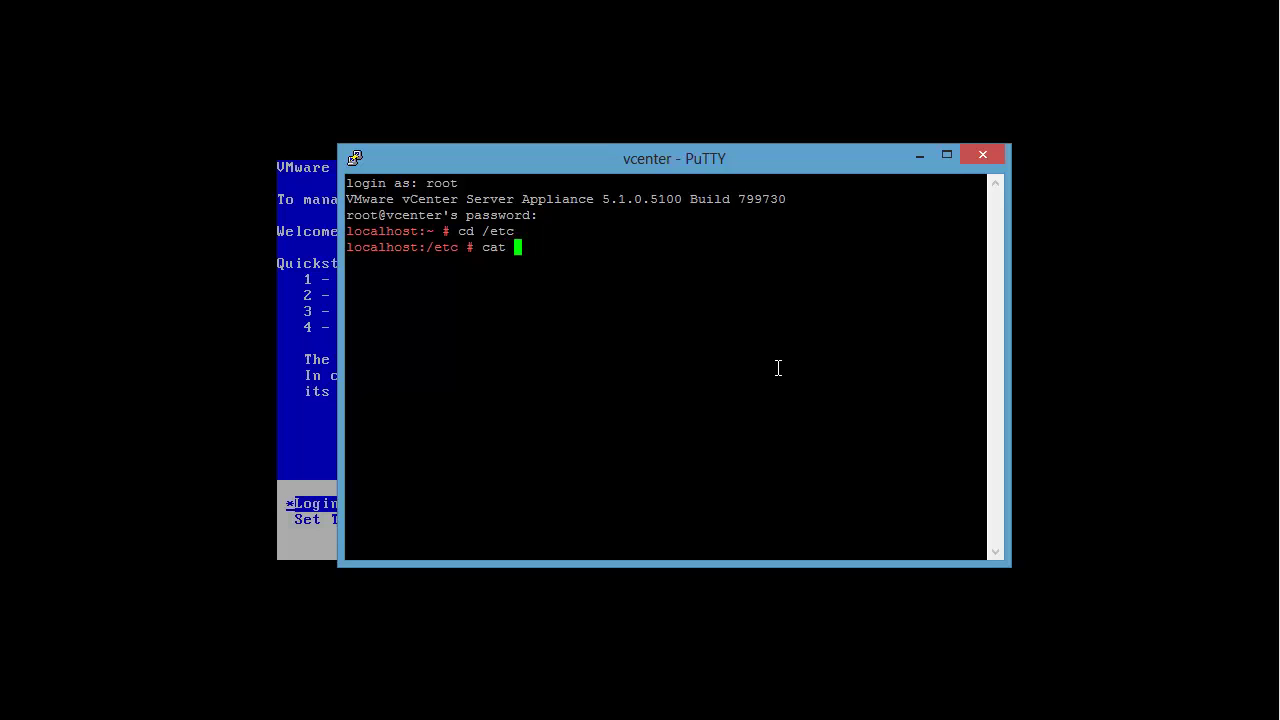
pyautogui.press('Return')
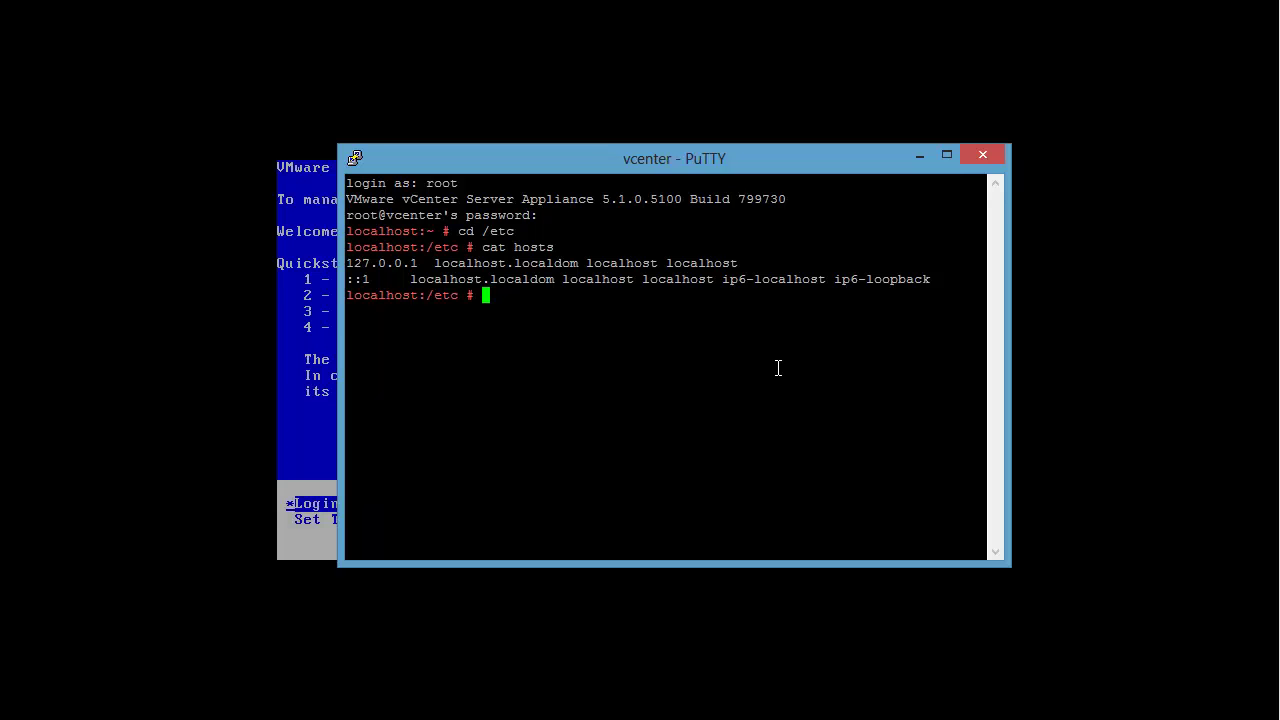
pyautogui.write('ls -l')
pyautogui.press('Return')
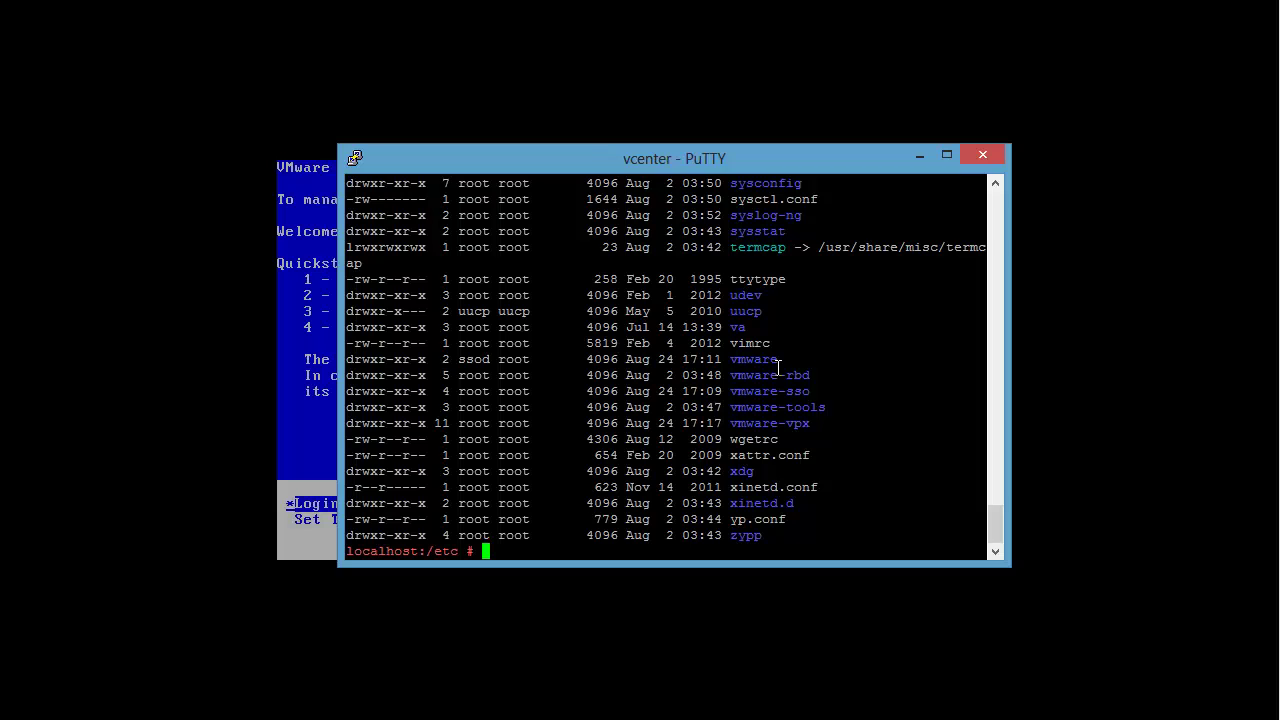
pyautogui.write('ls hosts*')
pyautogui.press('Return')
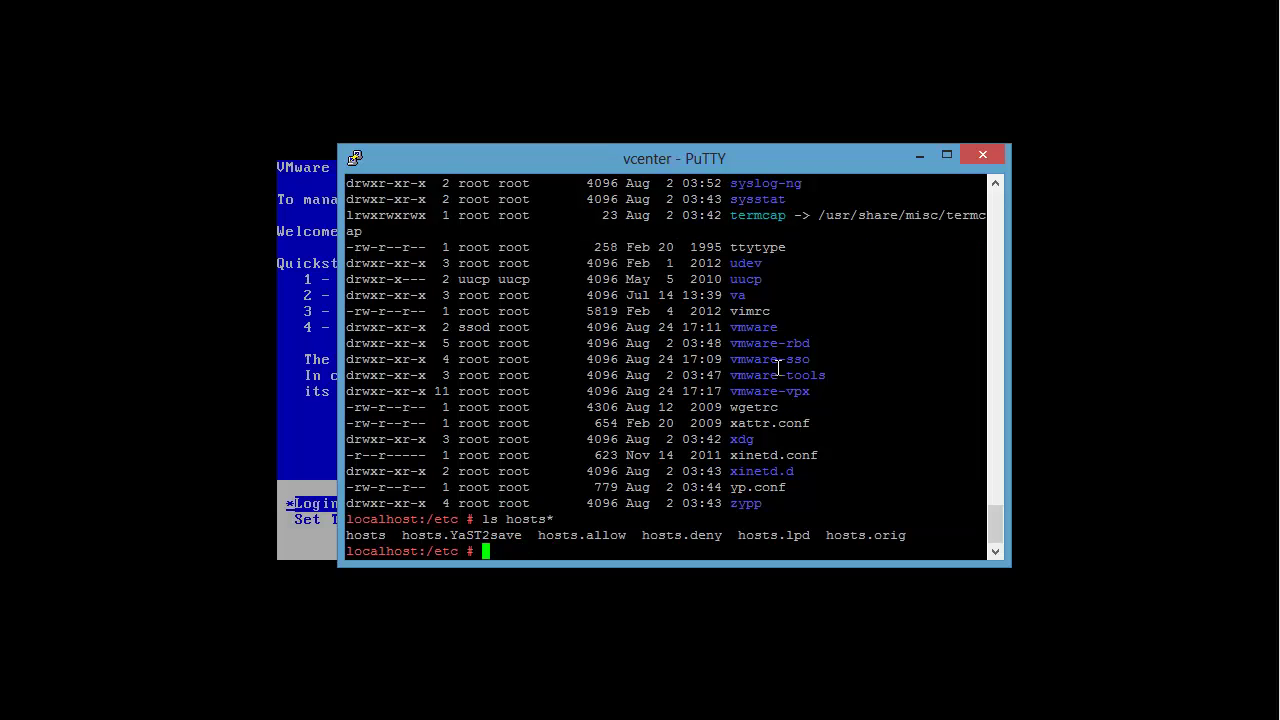
pyautogui.write('ls -l hosts')
pyautogui.press('Return')
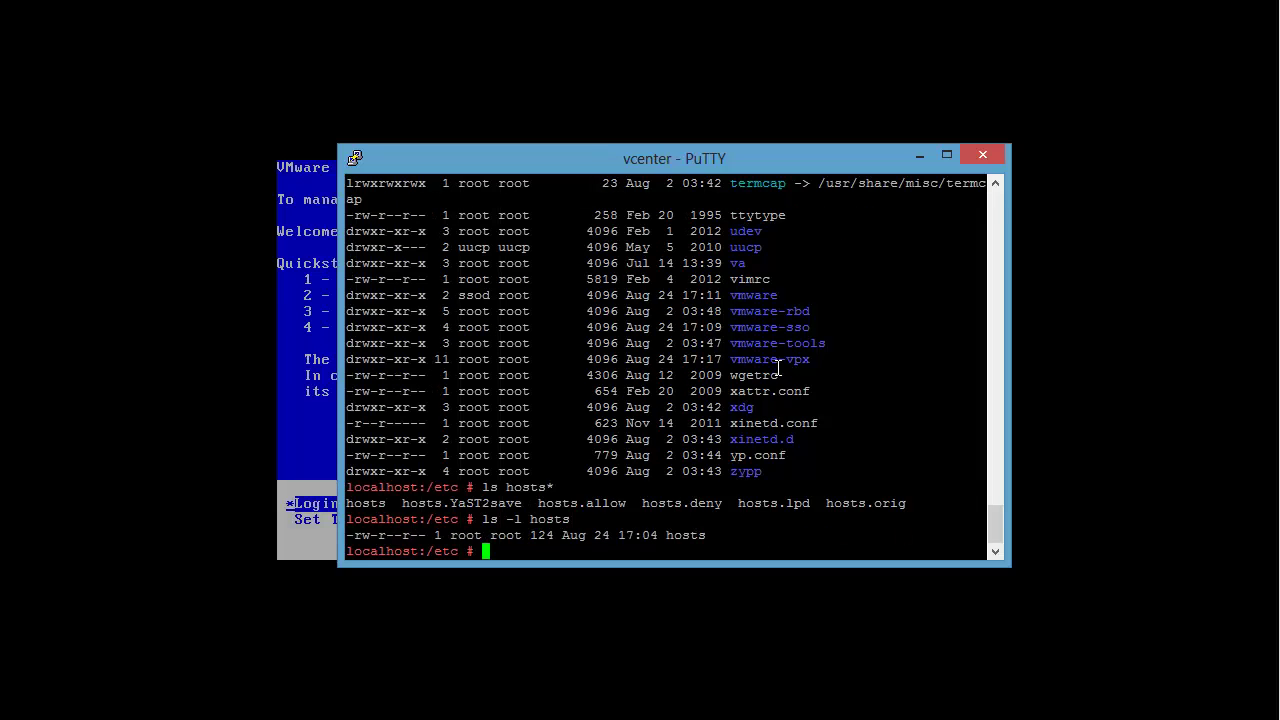
pyautogui.write('cat hosts')
pyautogui.press('Return')
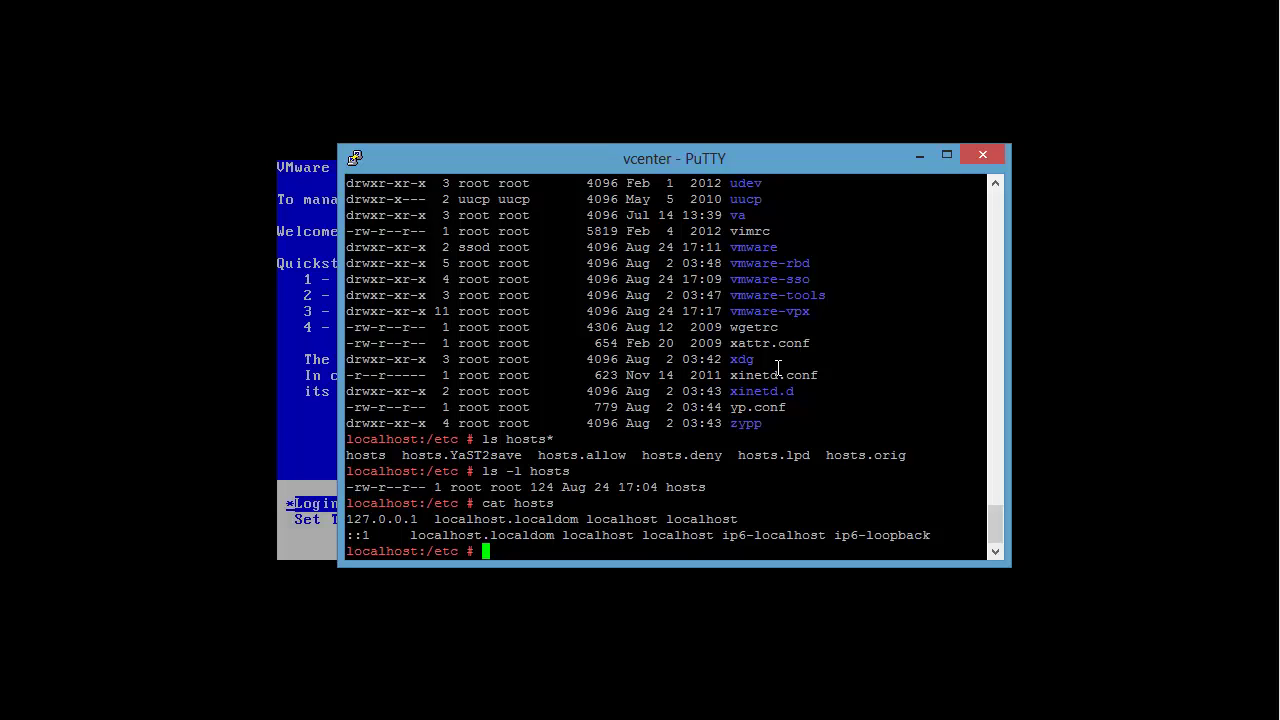
# Step: Ping vcenter, which fails as an unknown host
pyautogui.write('ping vcenter')
pyautogui.press('Return')
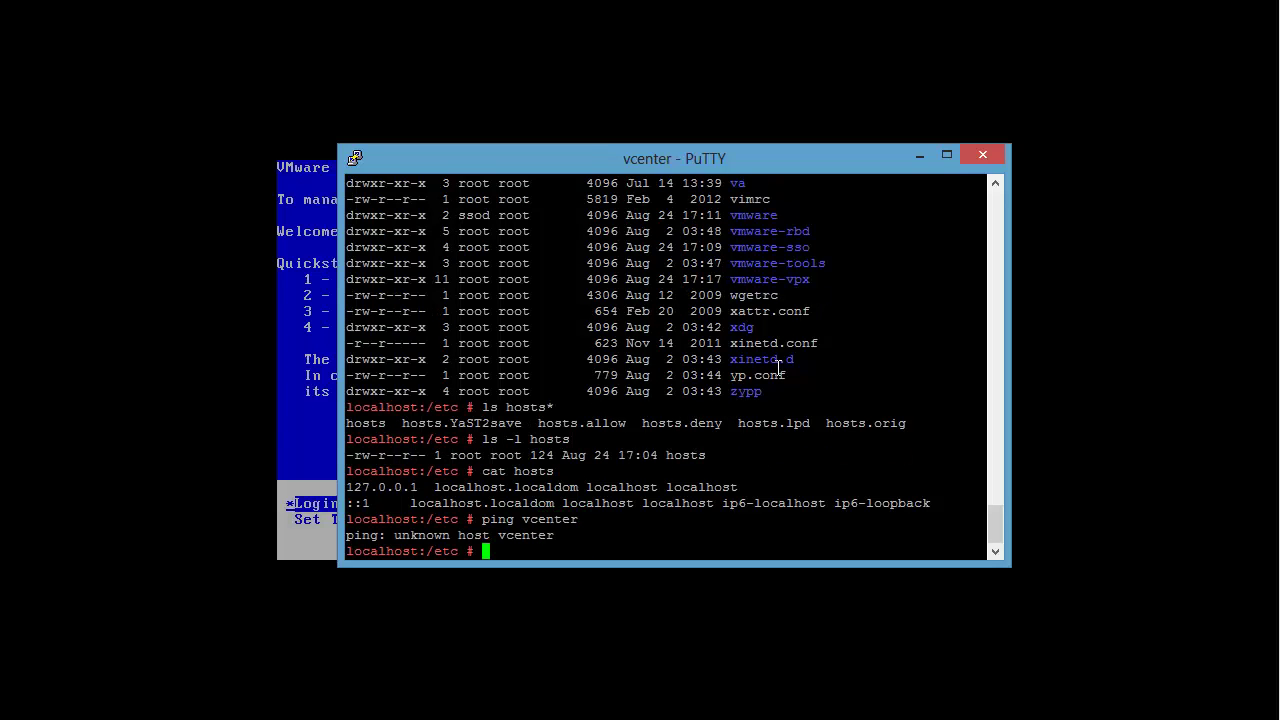
pyautogui.write('pin')
pyautogui.press('BackSpace')
pyautogui.press('BackSpace')
pyautogui.press('BackSpace')
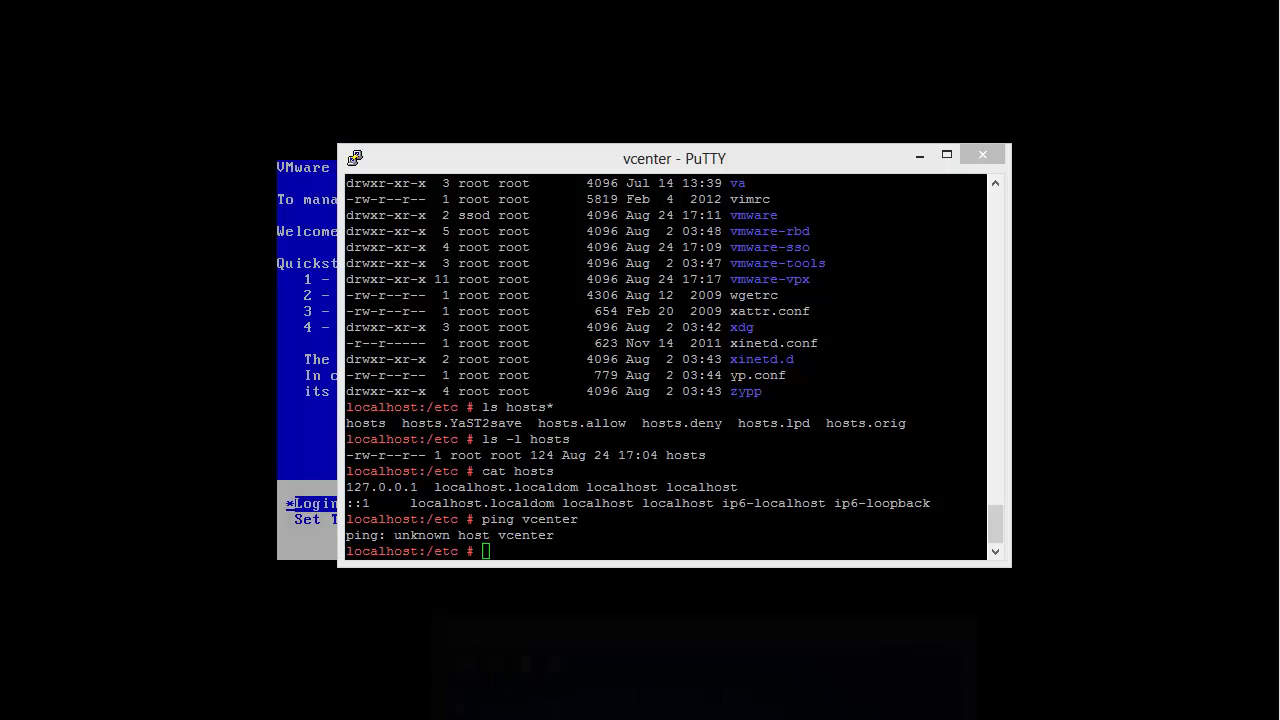
# Step: Relaunch WinSCP from the Apps screen and reconnect to the appliance as root
pyautogui.click(450, 718)
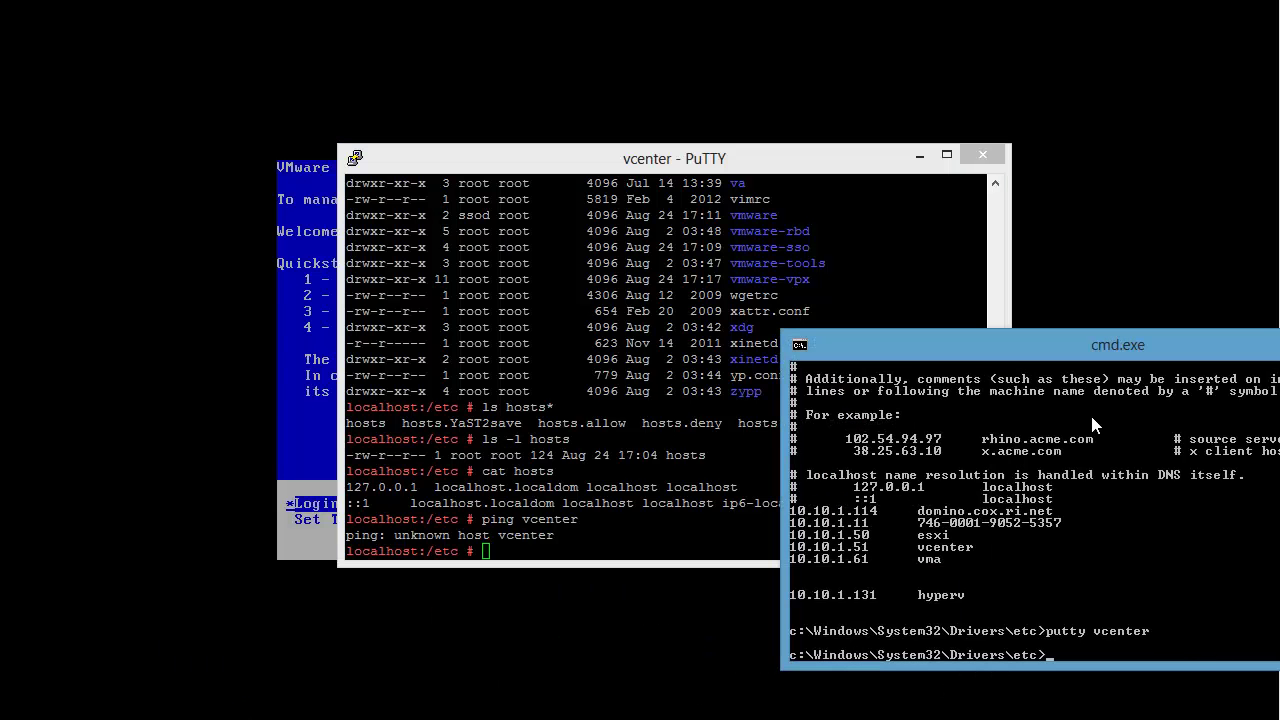
pyautogui.write('winscp')
pyautogui.press('Return')
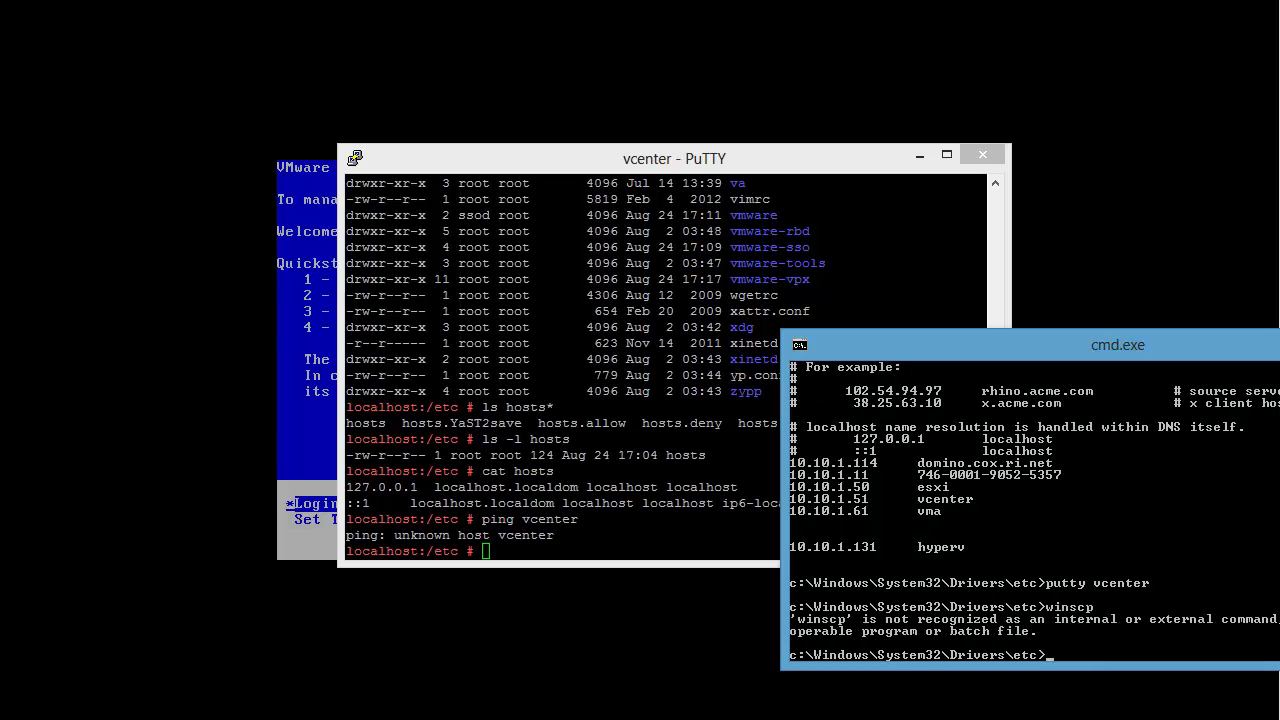
pyautogui.click(1279, 345)
pyautogui.press('super')
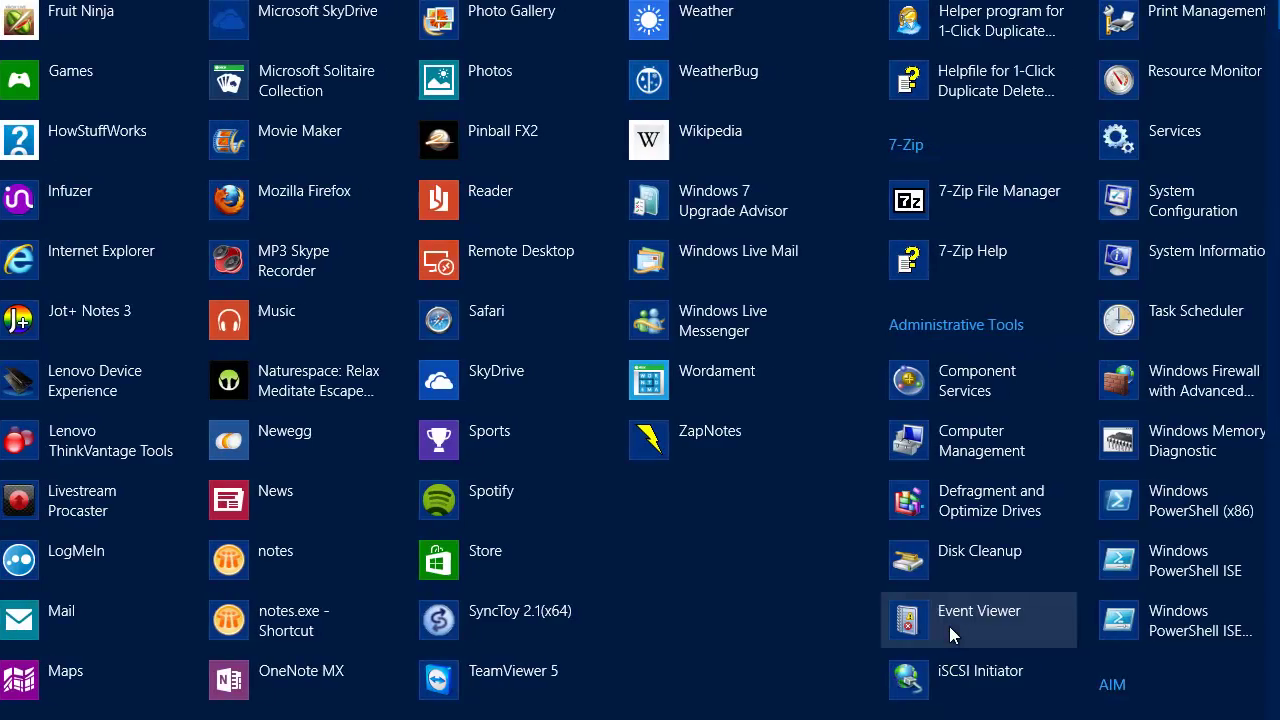
pyautogui.click(949, 628)
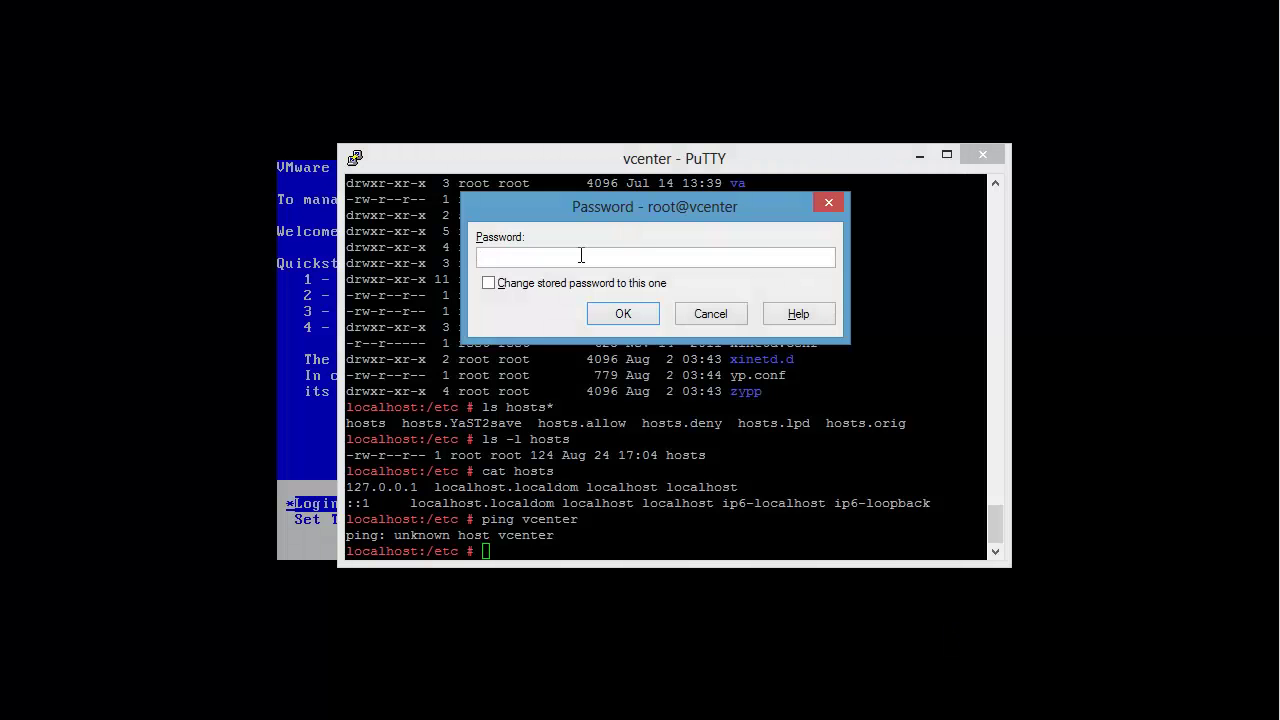
pyautogui.write('••••••••')
pyautogui.press('Tab')
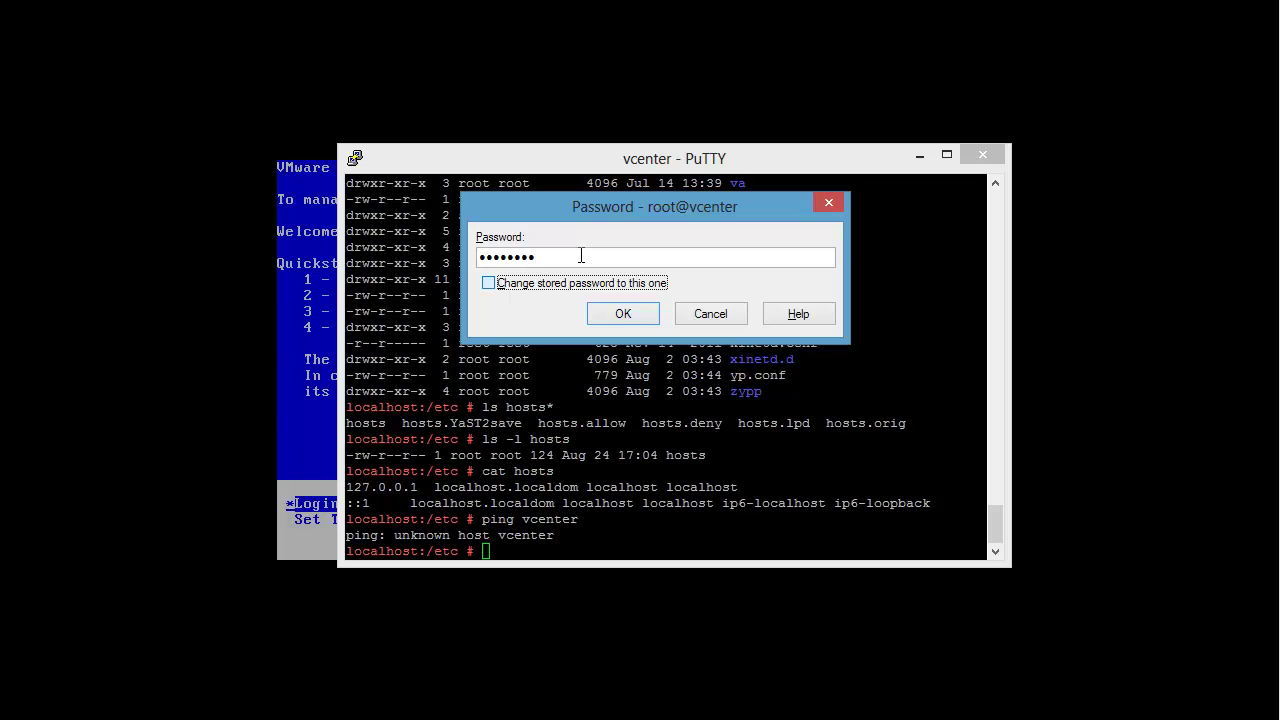
pyautogui.press('Return')
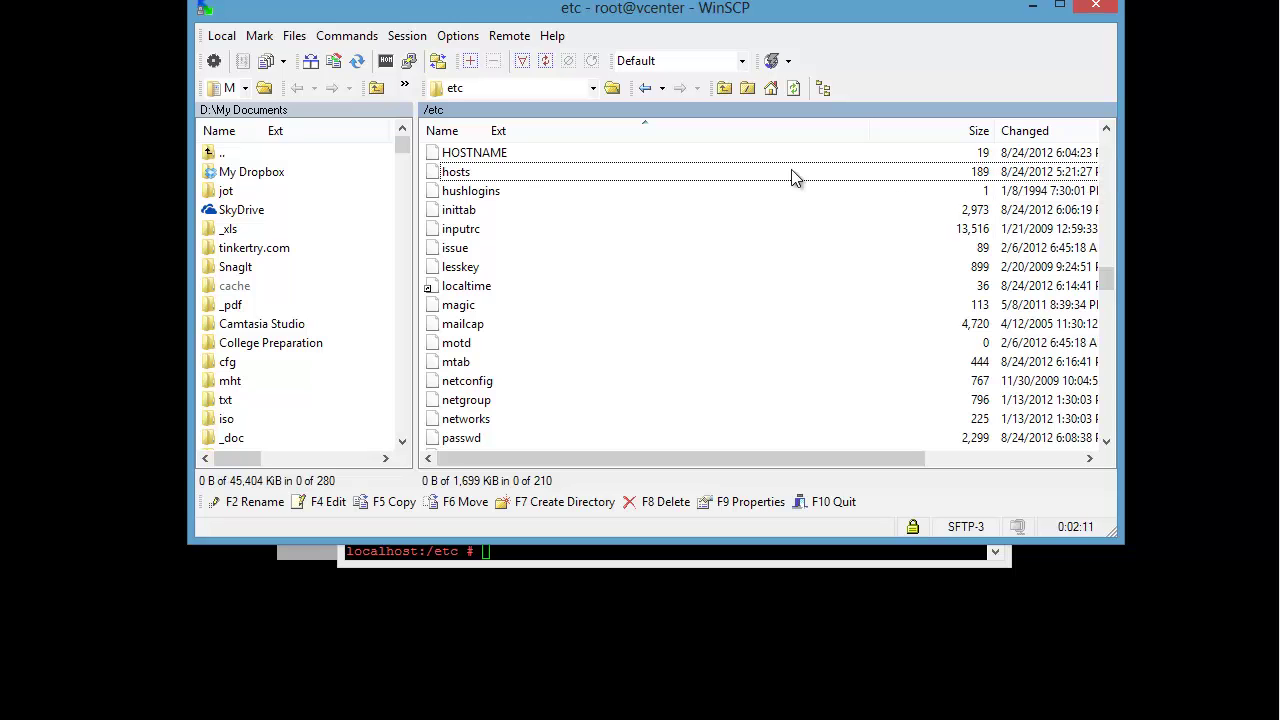
# Step: Edit hosts, replace the three host lines with freshly pasted esxi, vcenter and vma entries, and save
pyautogui.rightClick(568, 171)
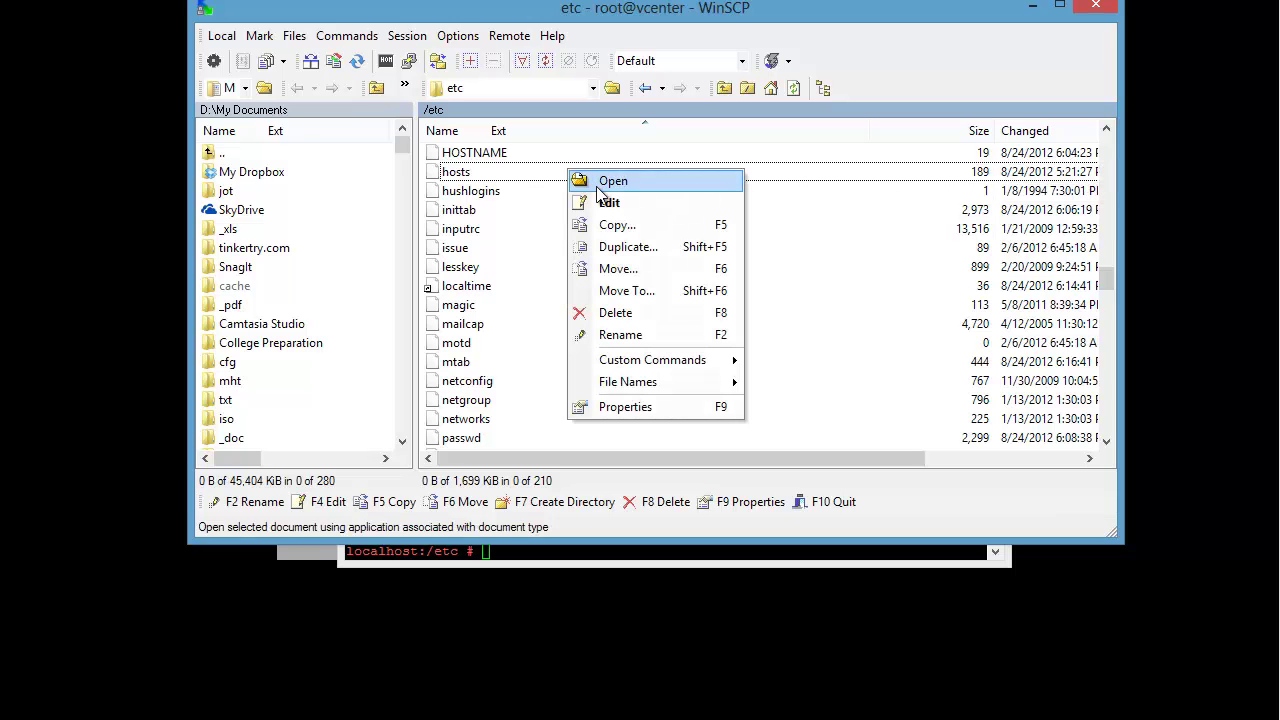
pyautogui.click(609, 203)
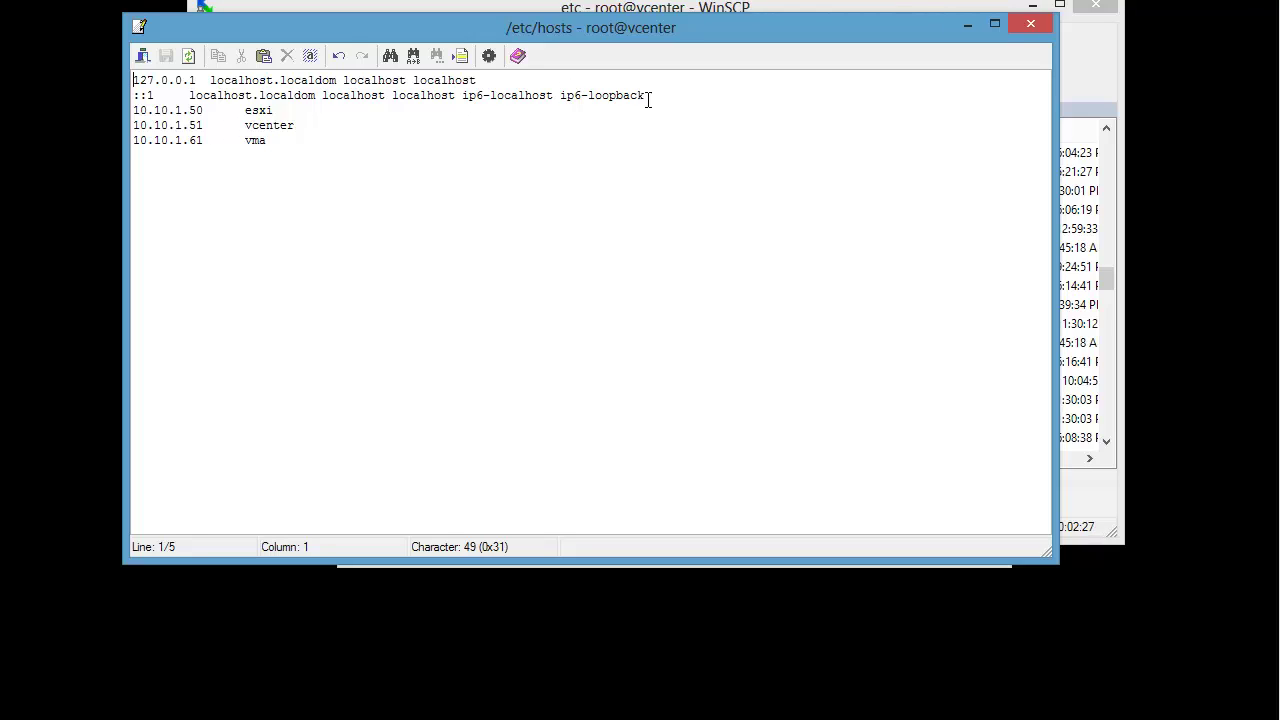
pyautogui.moveTo(650, 95); pyautogui.dragTo(711, 285)
pyautogui.hotkey('ctrl', 'c')
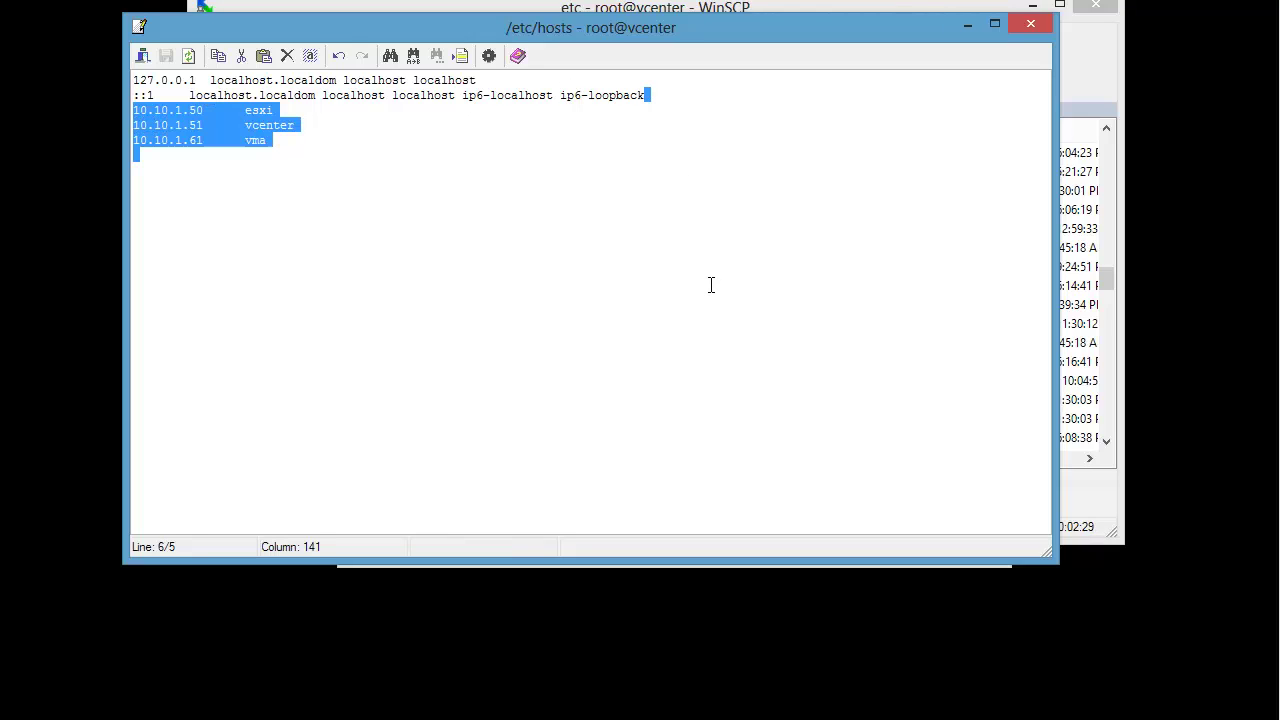
pyautogui.press('Delete')
pyautogui.press('Return')
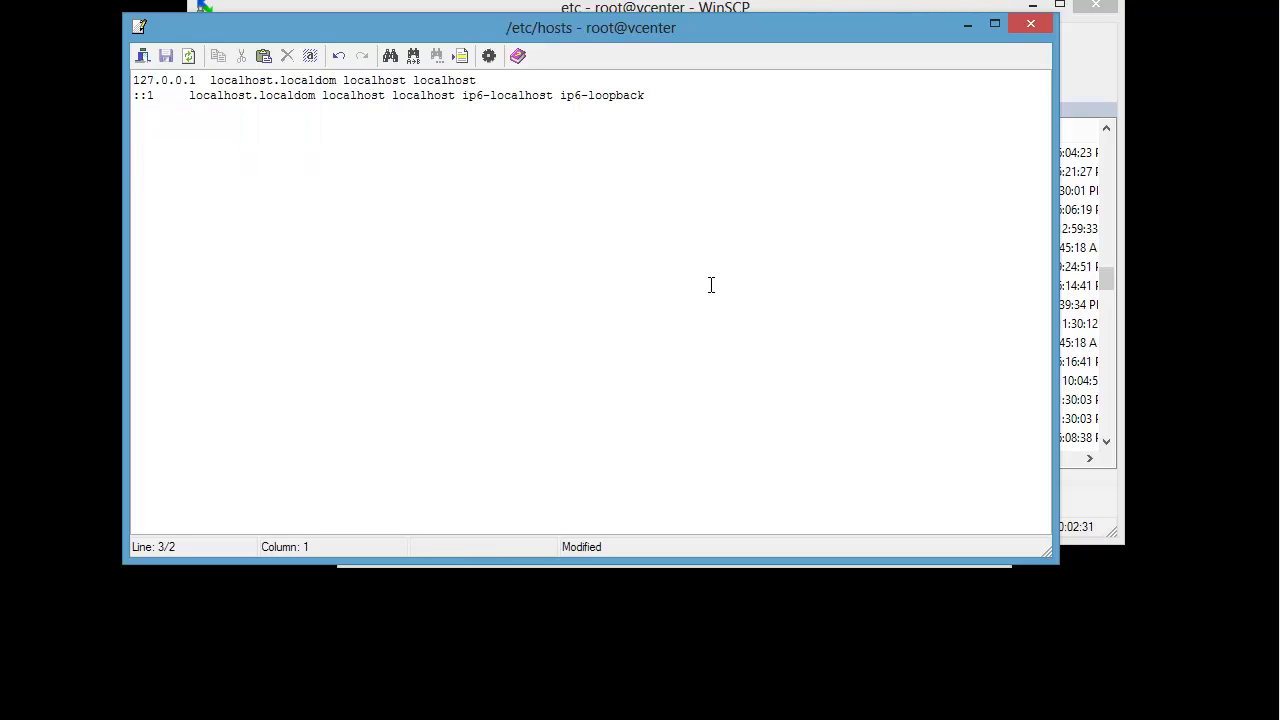
pyautogui.hotkey('ctrl', 'v')
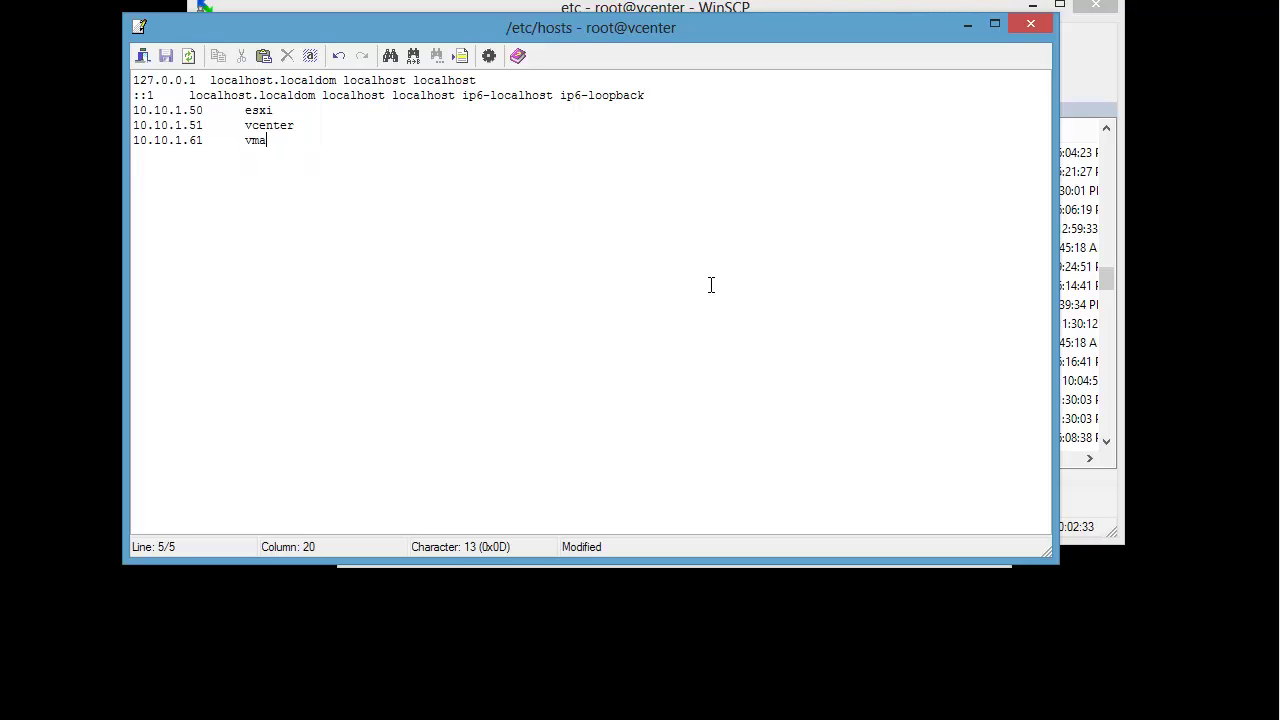
pyautogui.press('Return')
pyautogui.click(1031, 32)
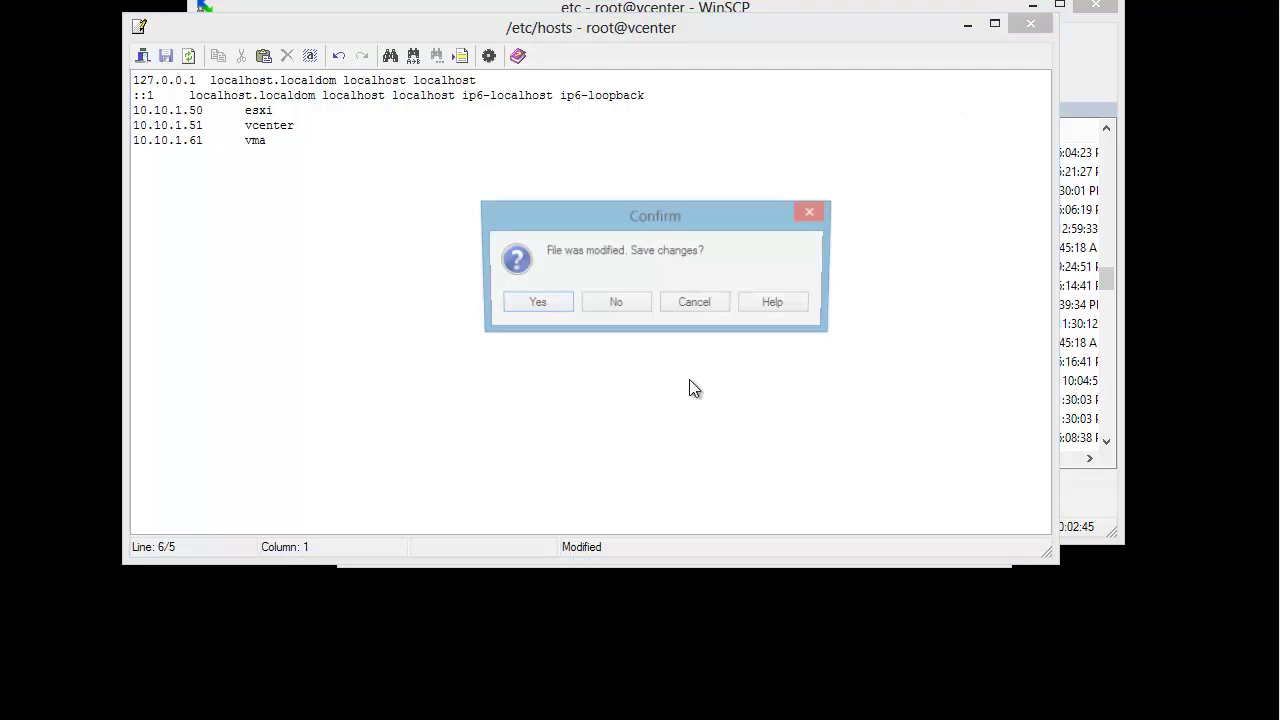
pyautogui.click(528, 300)
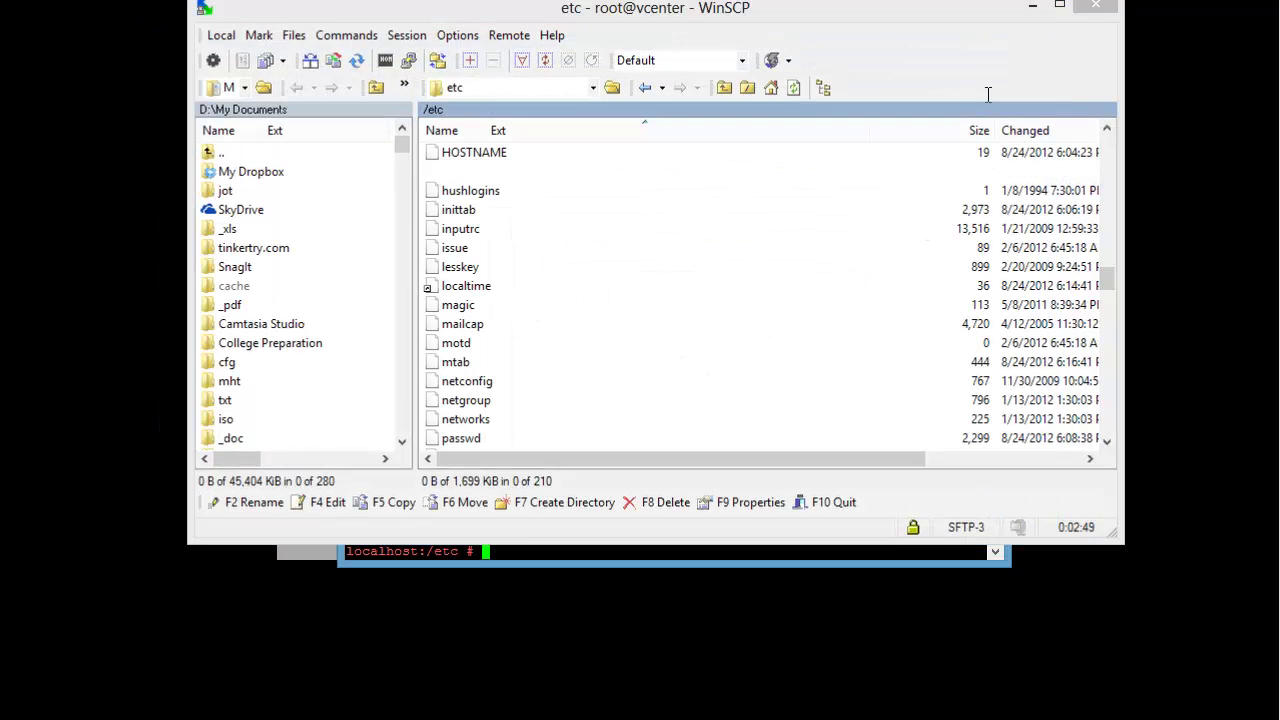
pyautogui.click(1032, 5)
# Step: Print the appliance's hosts file to confirm the esxi, vcenter and vma entries are present
pyautogui.press('Up')
pyautogui.press('Up')
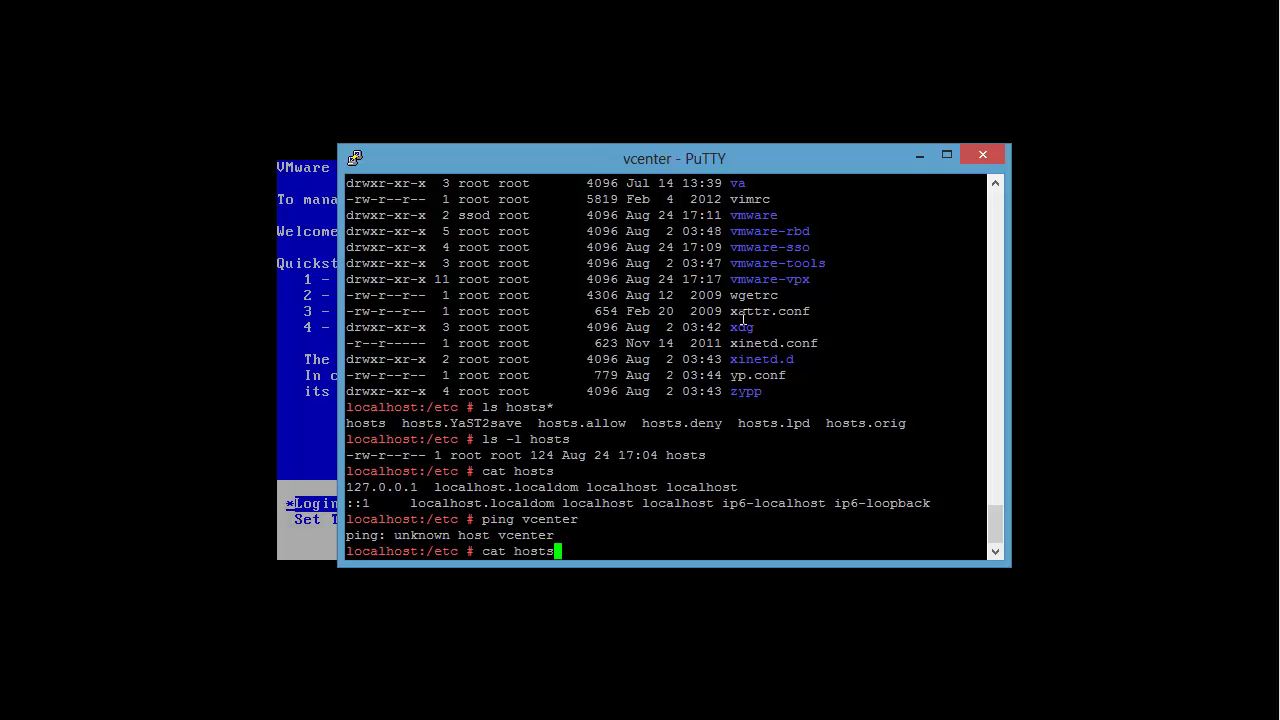
pyautogui.press('Return')
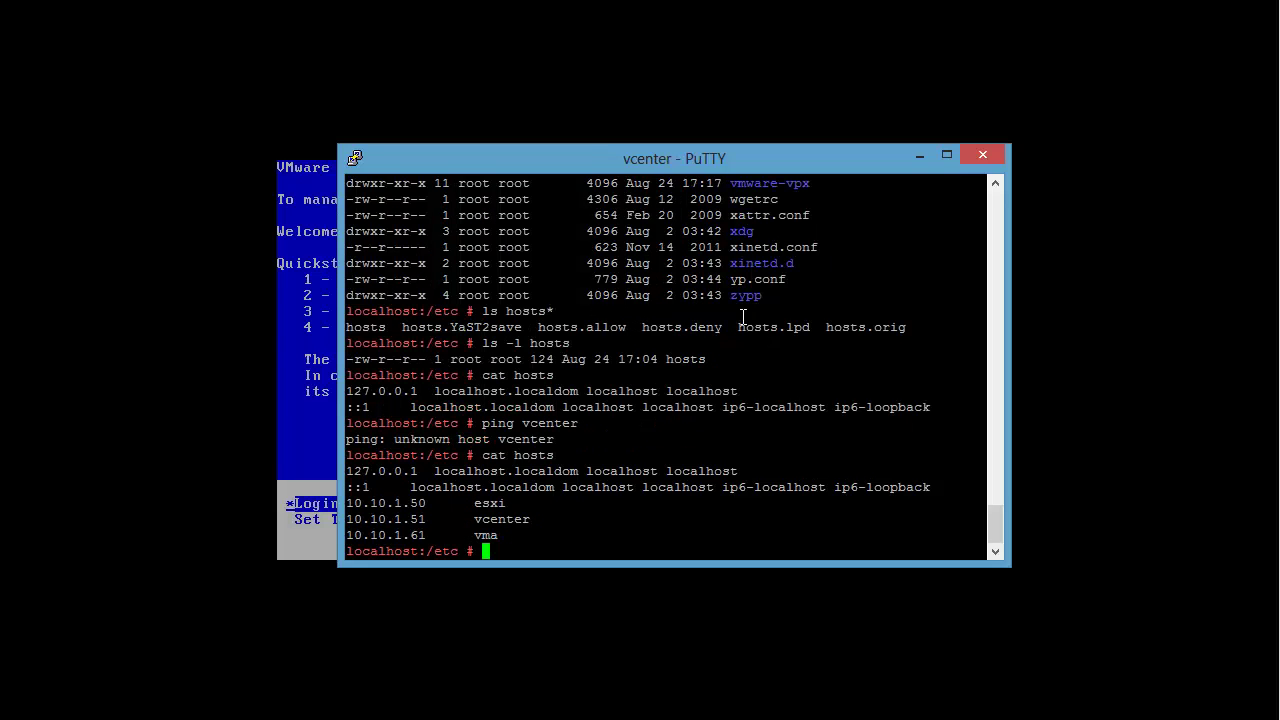
pyautogui.write('cat hosts')
pyautogui.press('Return')
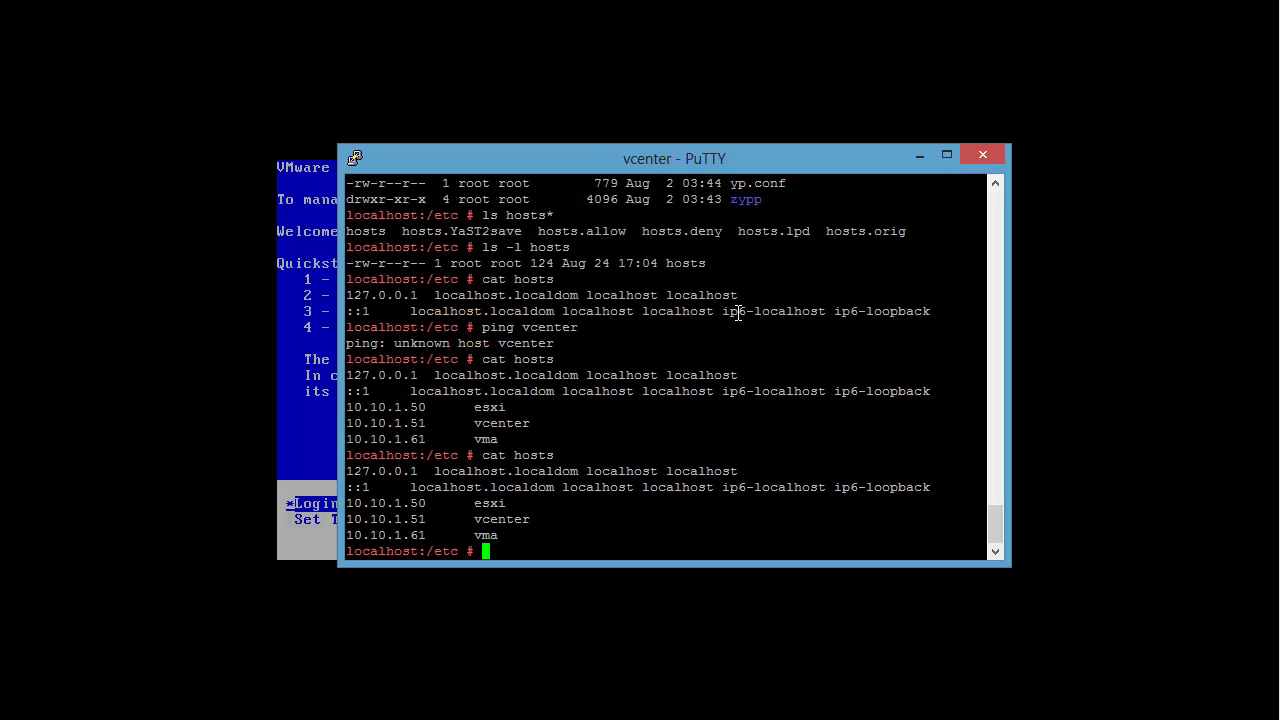
# Step: Ping vcenter and esxi successfully, then exit the PuTTY session
pyautogui.write('ping ve')
pyautogui.write('enter')
pyautogui.press('Return')
pyautogui.write('pin')
pyautogui.press('BackSpace')
pyautogui.press('BackSpace')
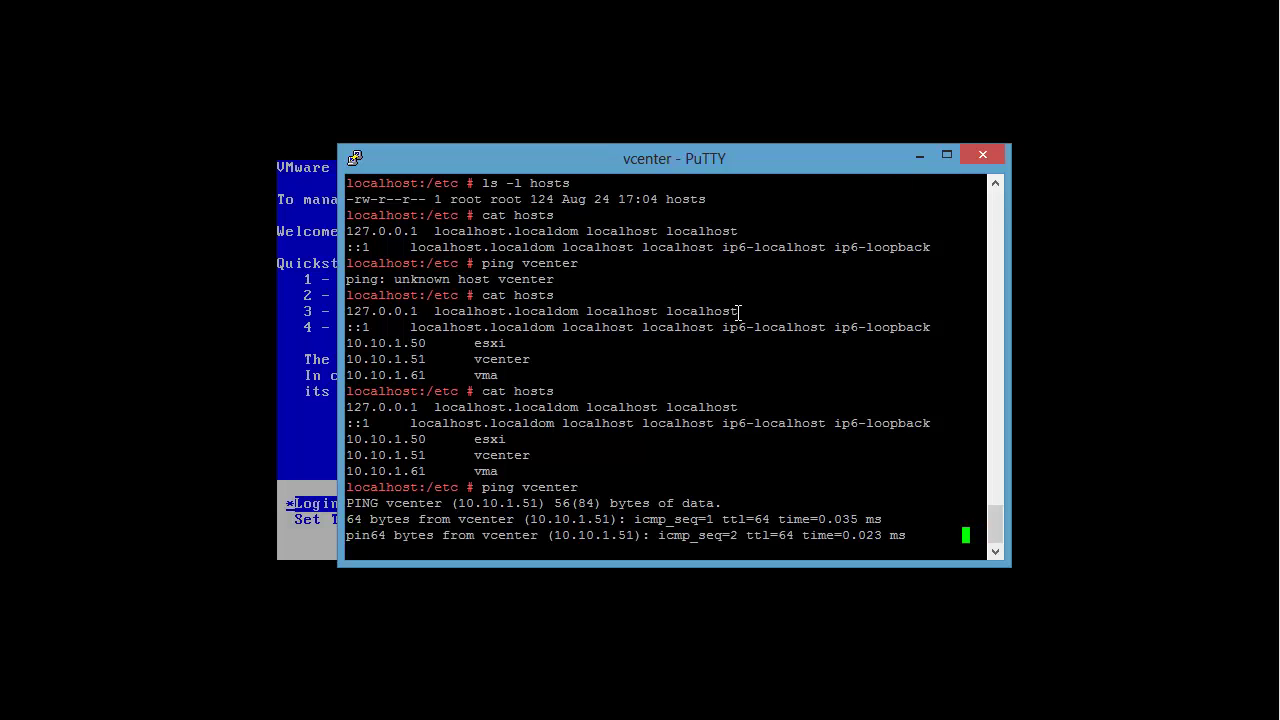
pyautogui.press('Return')
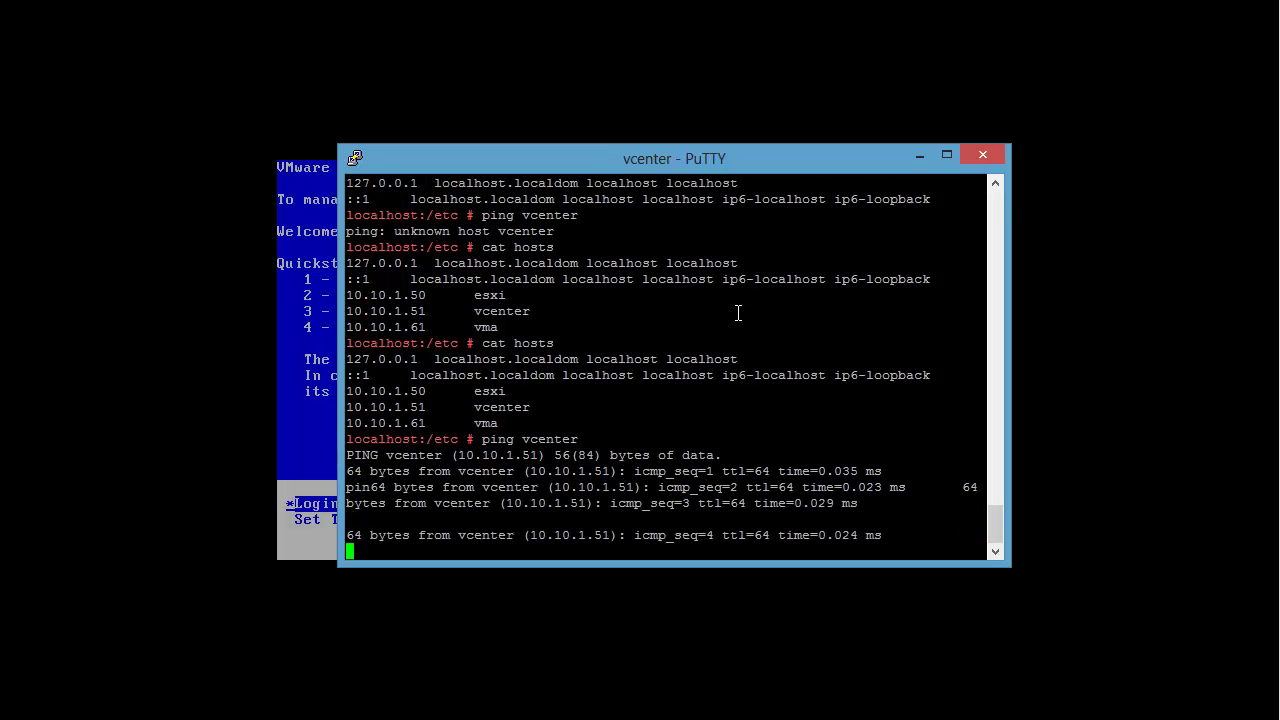
pyautogui.hotkey('ctrl', 'c')
pyautogui.write('ping es')
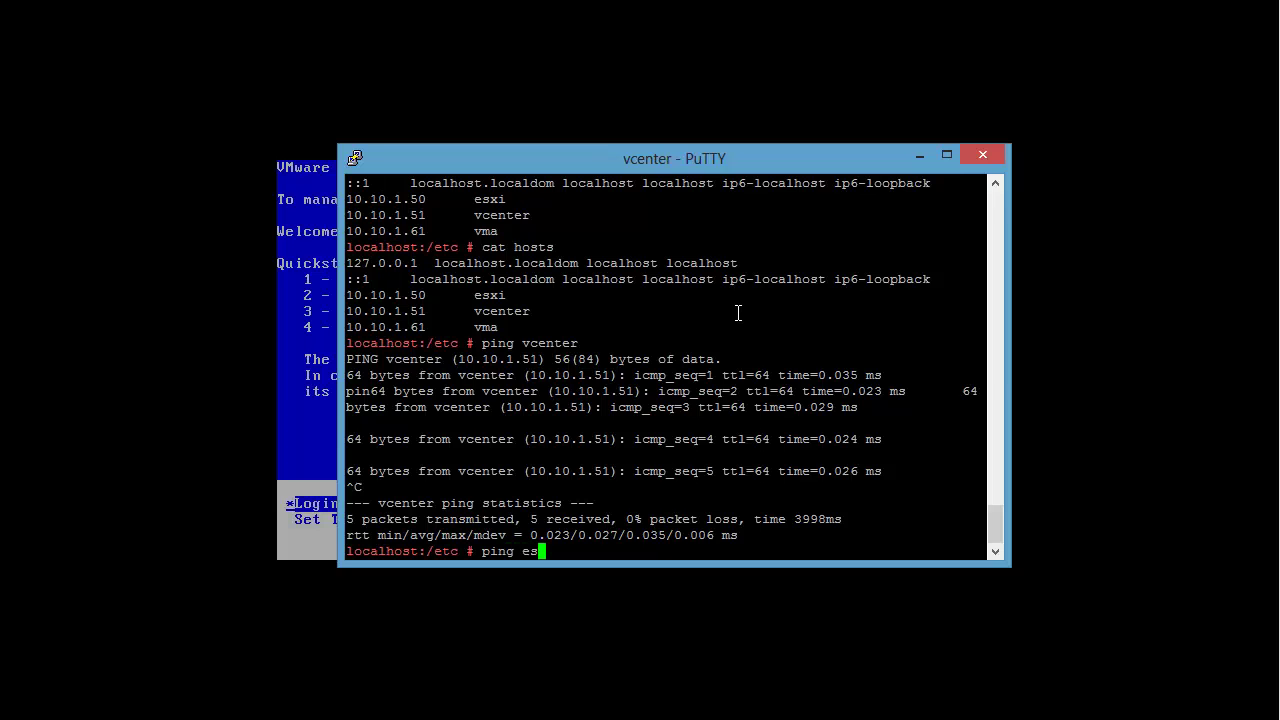
pyautogui.write('xi')
pyautogui.press('Return')
pyautogui.hotkey('ctrl', 'c')
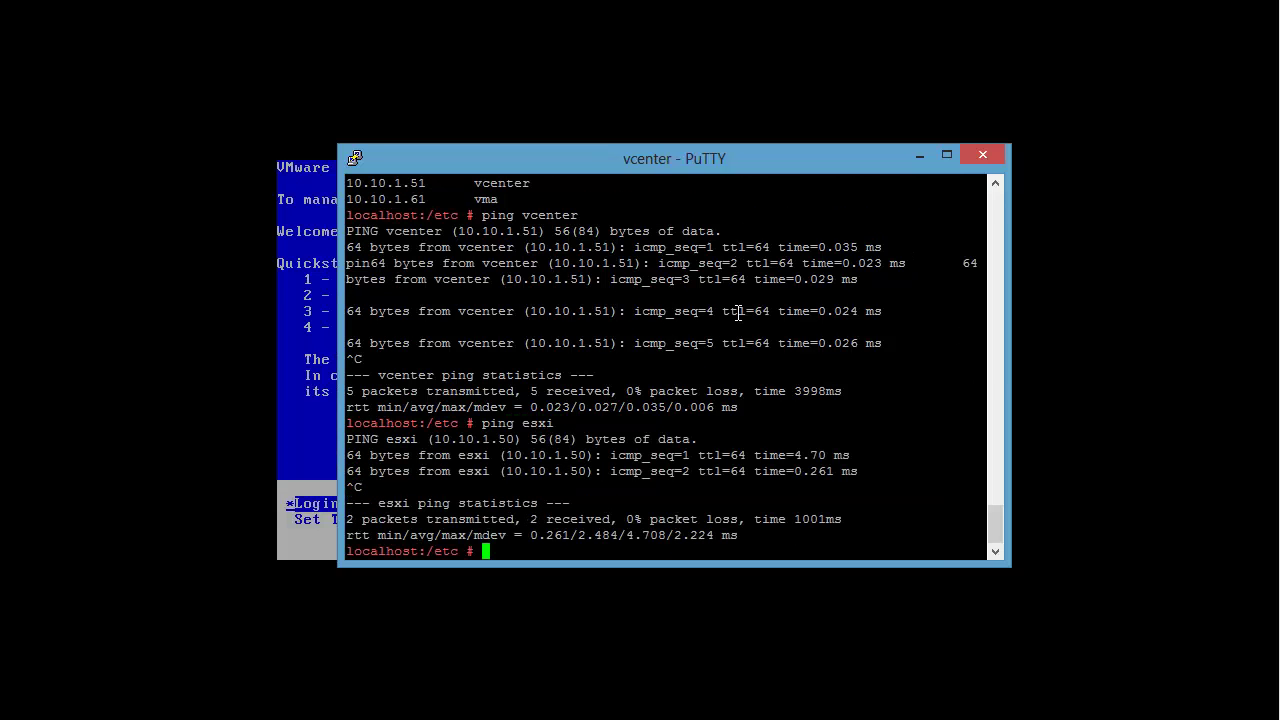
pyautogui.write('exit')
pyautogui.press('Return')
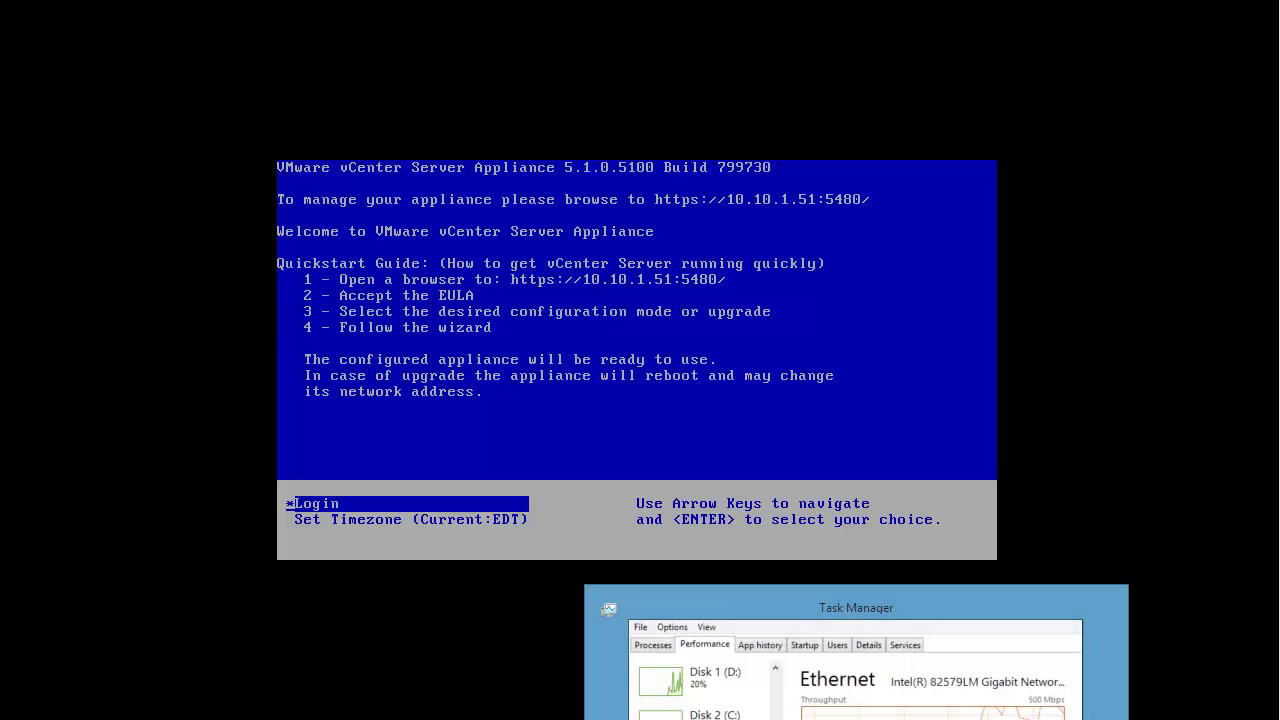
# Step: Replace hostname localhost with vcenter under Network > Address, save, and check the Status view
pyautogui.moveTo(480, 718)
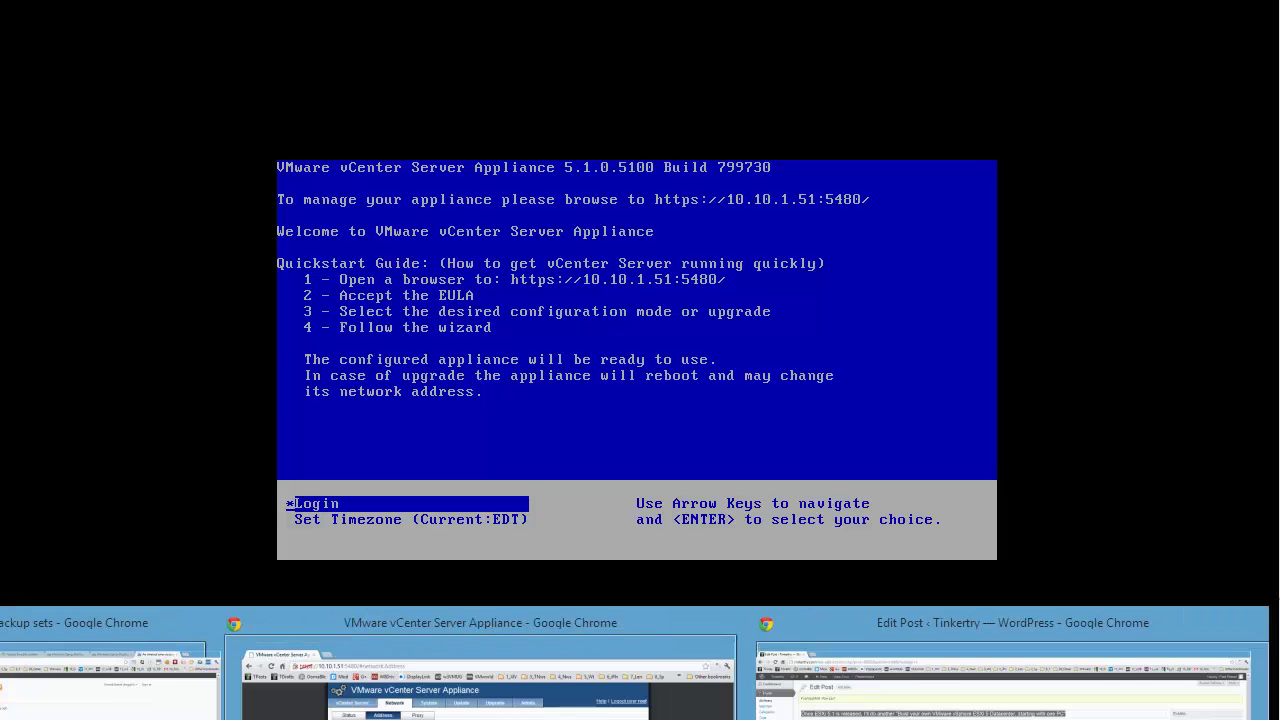
pyautogui.click(480, 685)
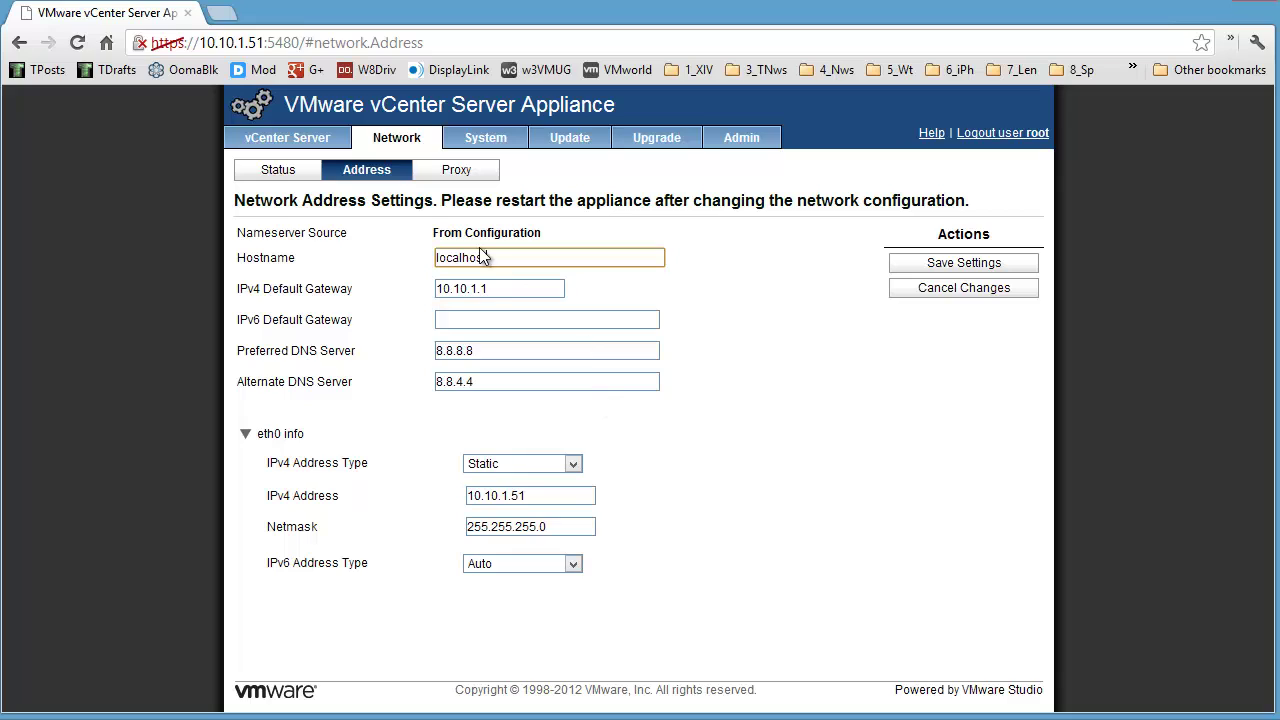
pyautogui.moveTo(503, 257); pyautogui.dragTo(265, 230)
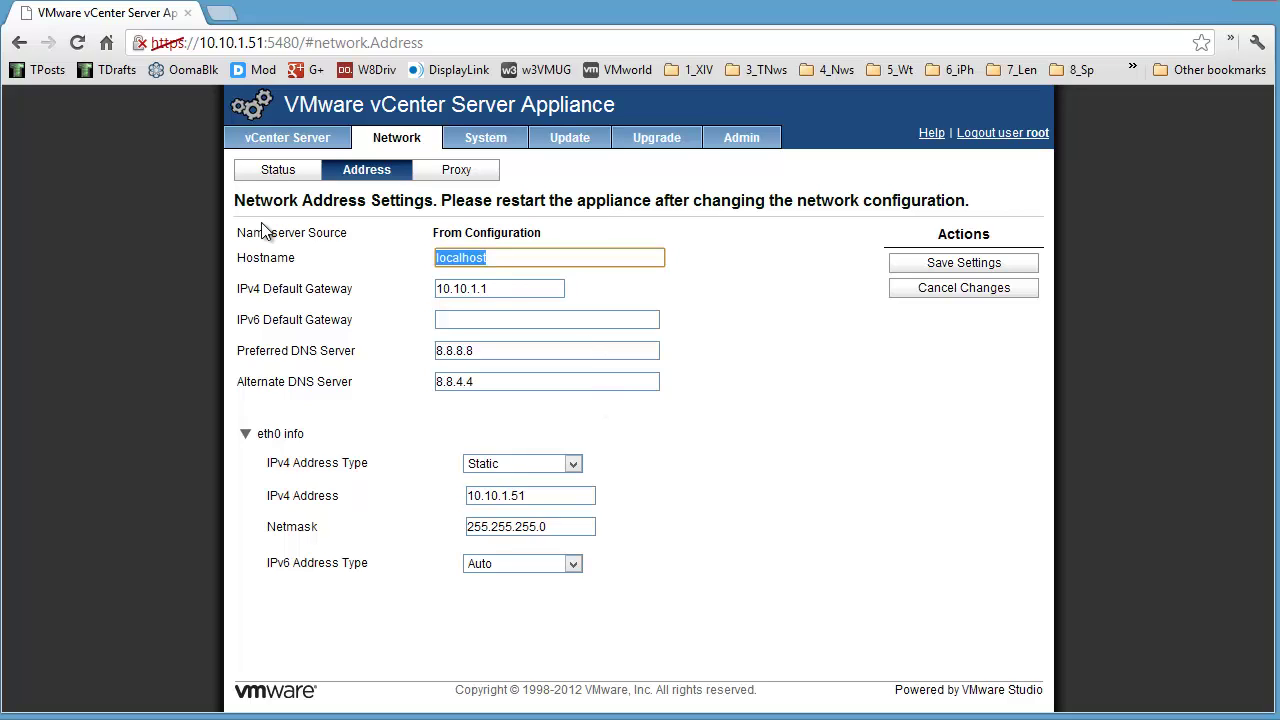
pyautogui.write('vcenter')
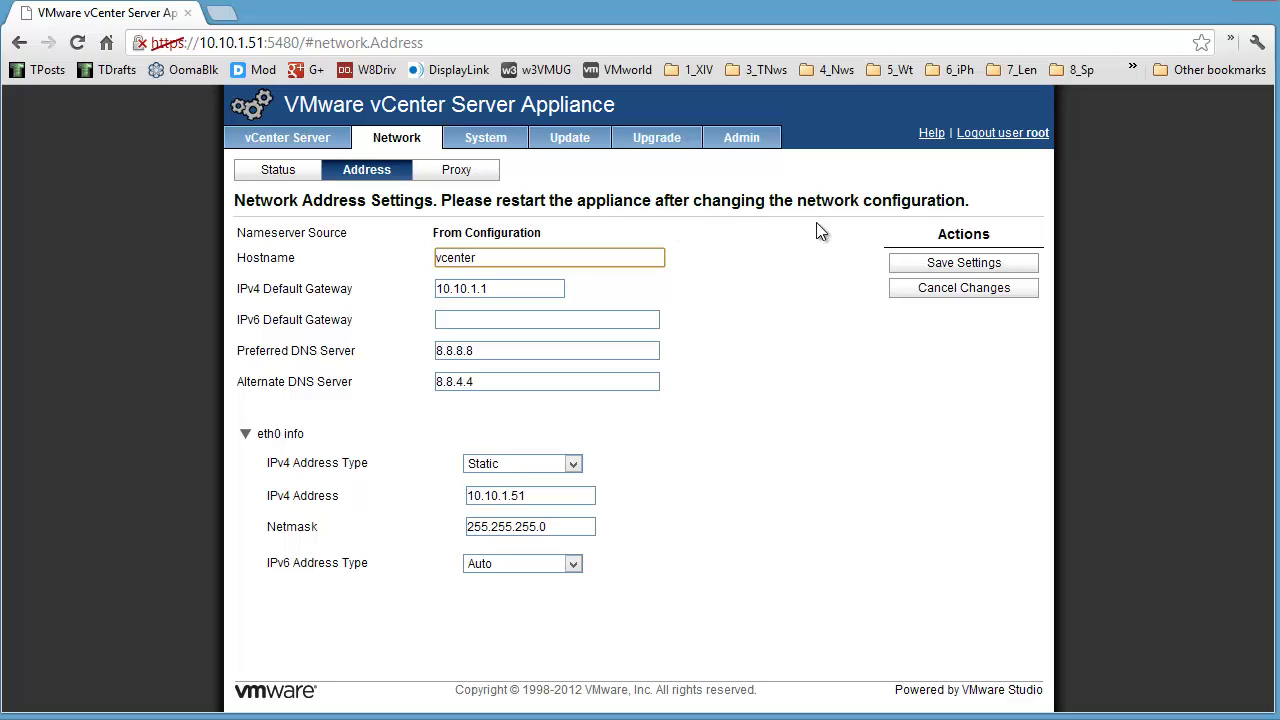
pyautogui.click(987, 266)
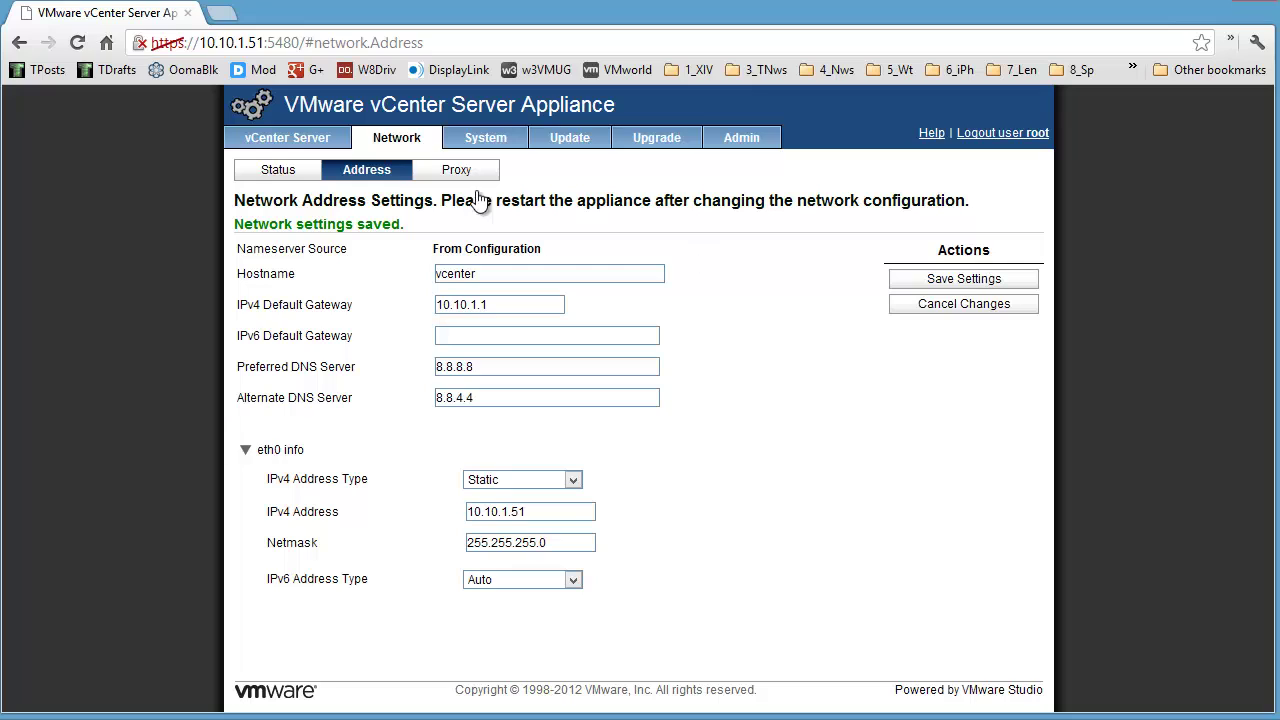
pyautogui.click(282, 170)
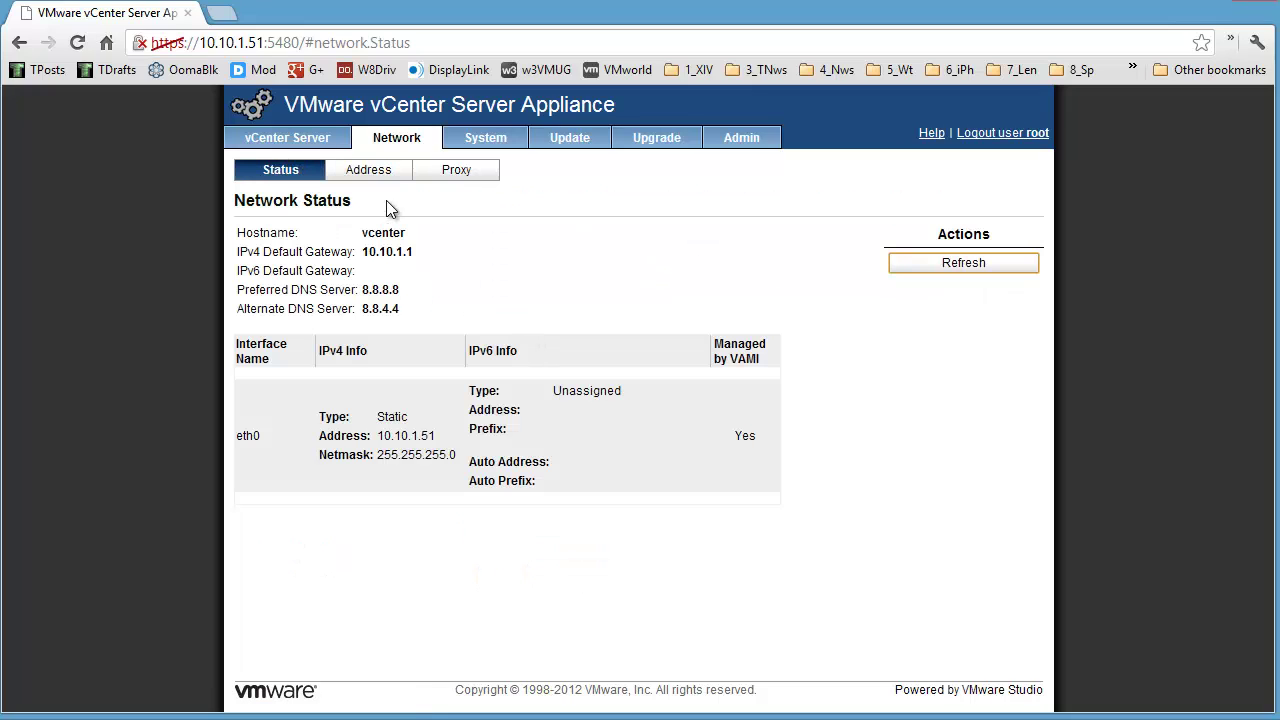
pyautogui.click(368, 178)
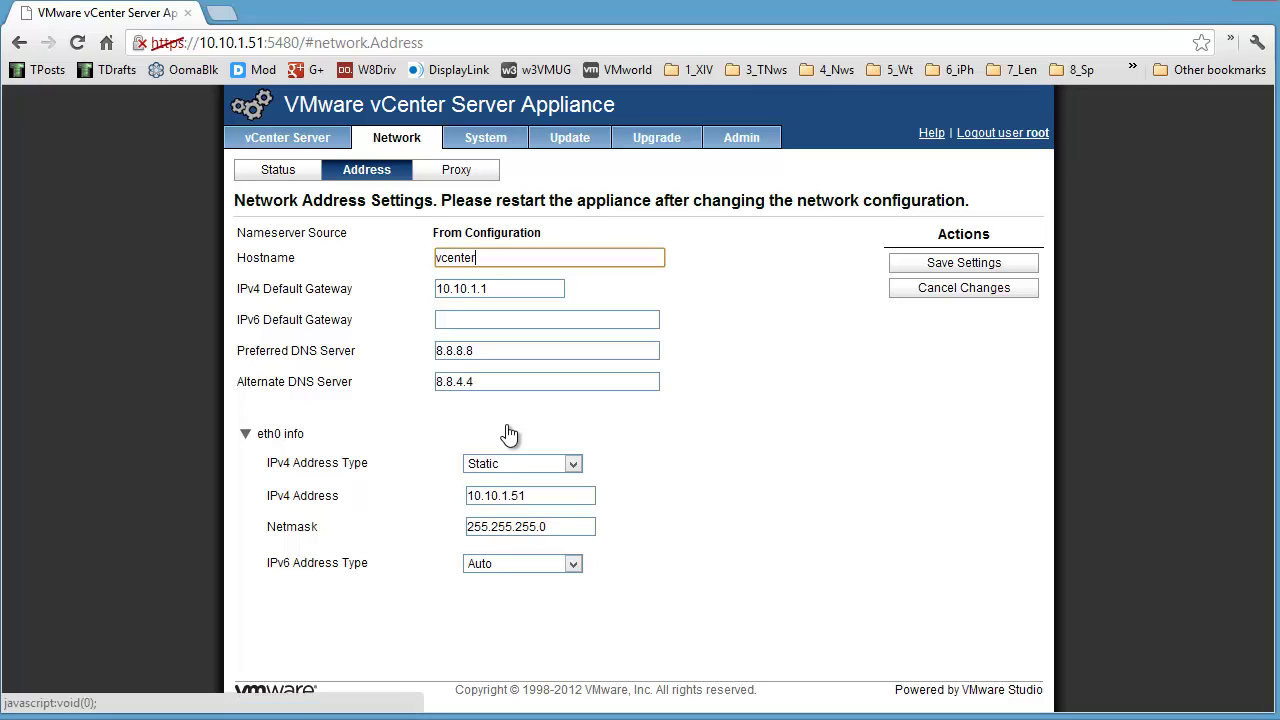
pyautogui.hotkey('alt', 'Tab')
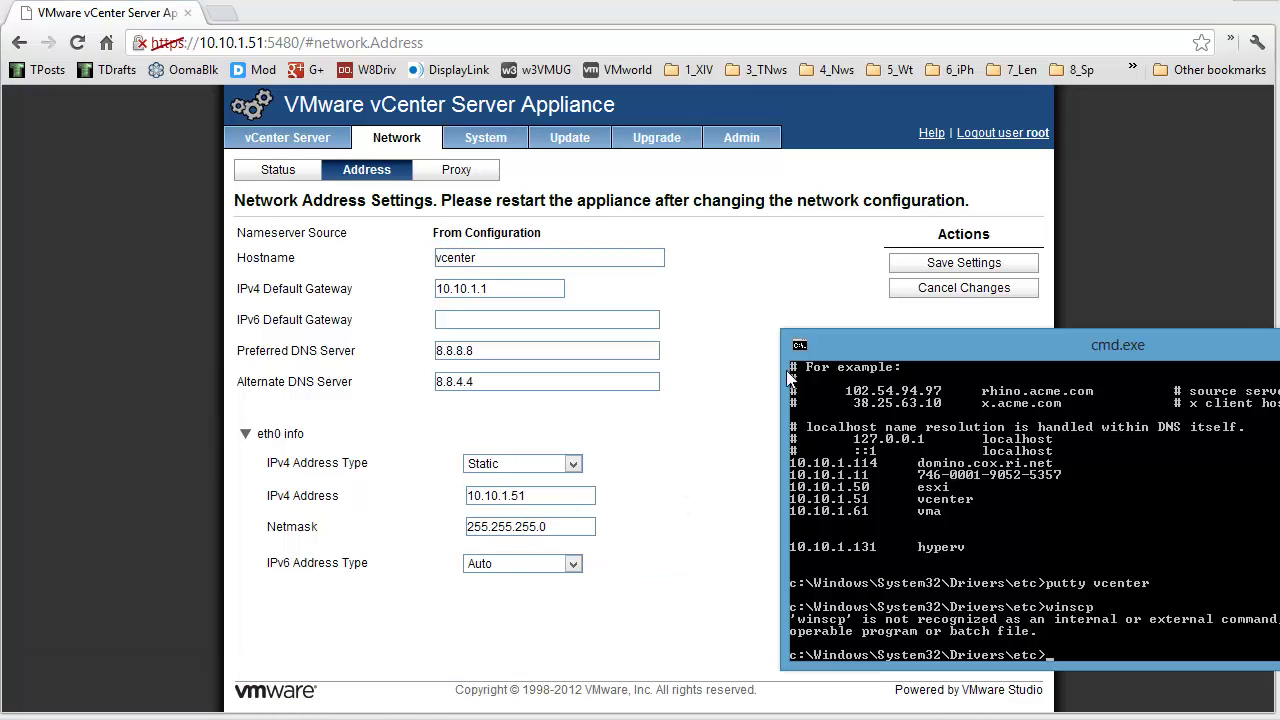
# Step: Reopen a PuTTY session to vcenter and log in as root
pyautogui.press('Up')
pyautogui.press('Up')
pyautogui.press('Return')
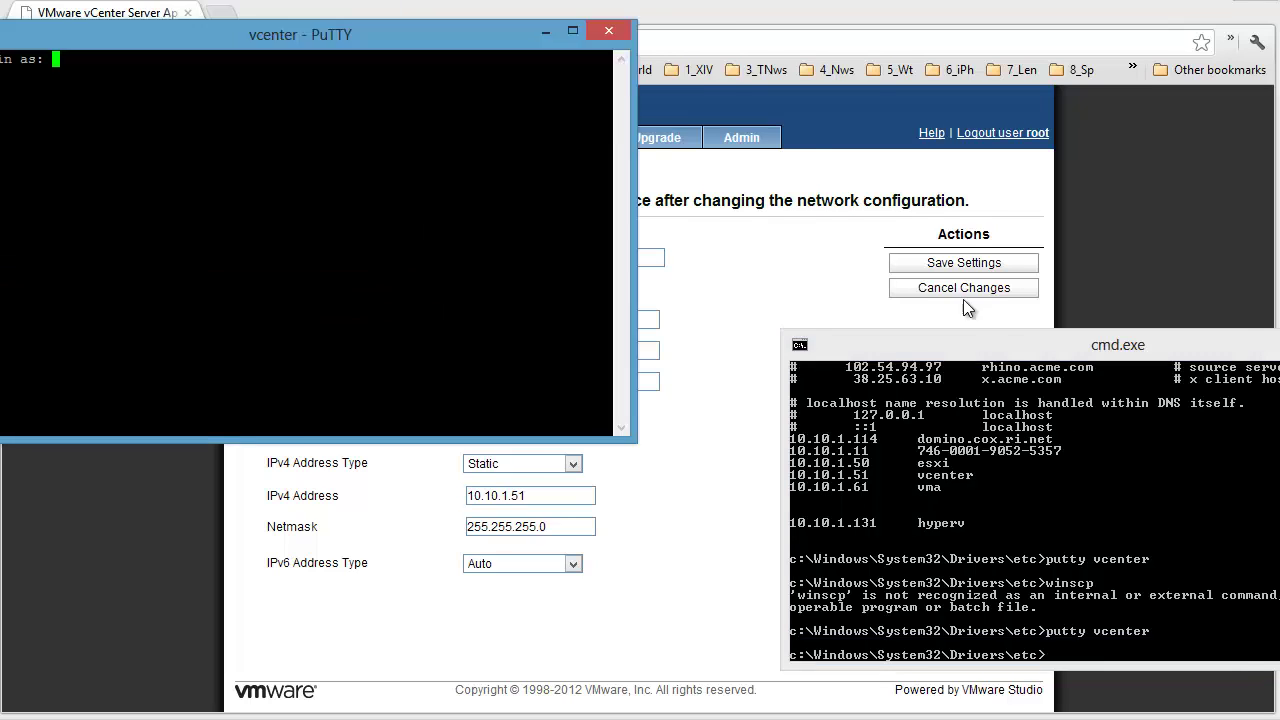
pyautogui.moveTo(461, 17); pyautogui.dragTo(1036, 334)
pyautogui.write('root')
pyautogui.press('Return')
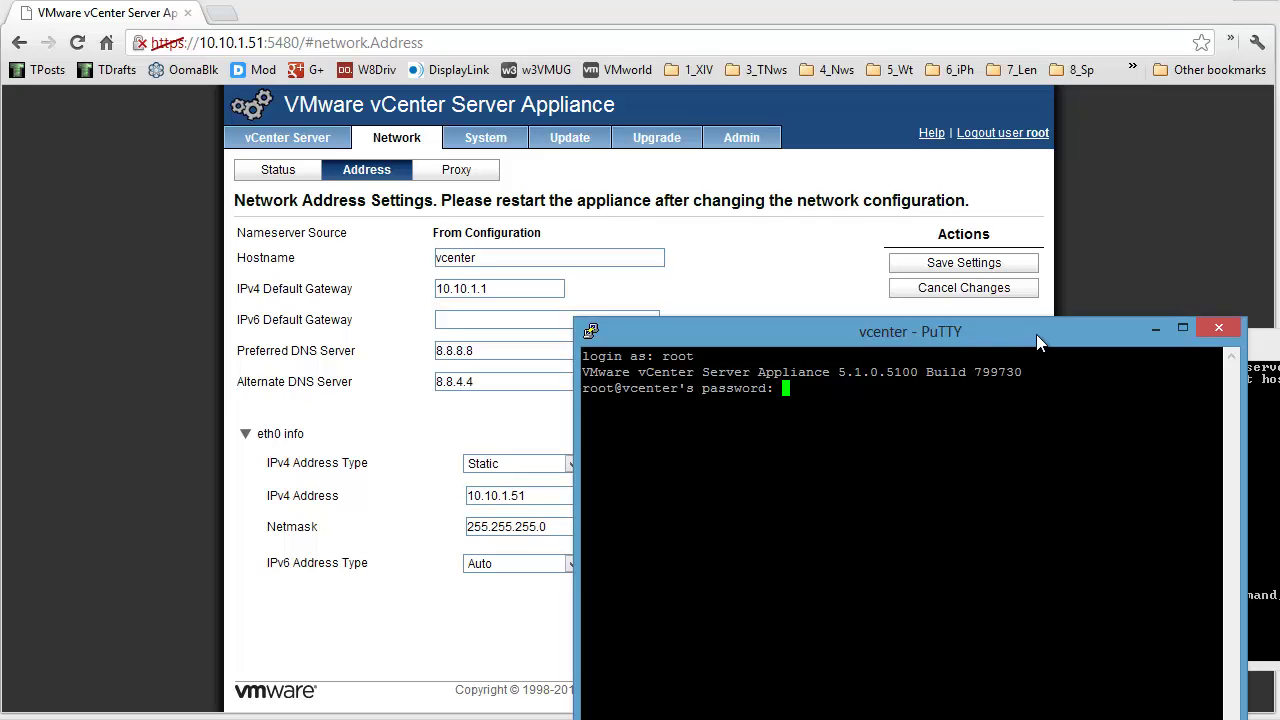
pyautogui.press('Return')
# Step: Show /etc/hosts, ping esxi with 0% loss, then exit the session
pyautogui.write('cd /etc\\')
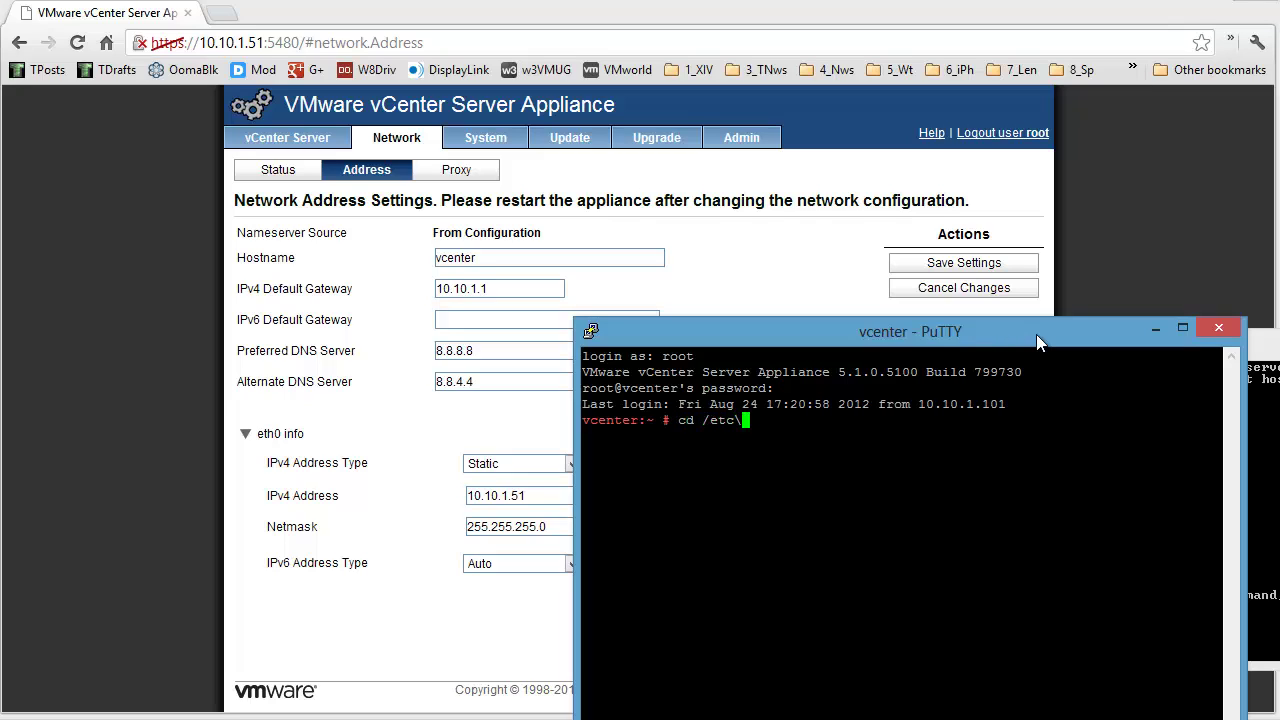
pyautogui.press('BackSpace')
pyautogui.press('Return')
pyautogui.write('cat hosts')
pyautogui.press('Return')
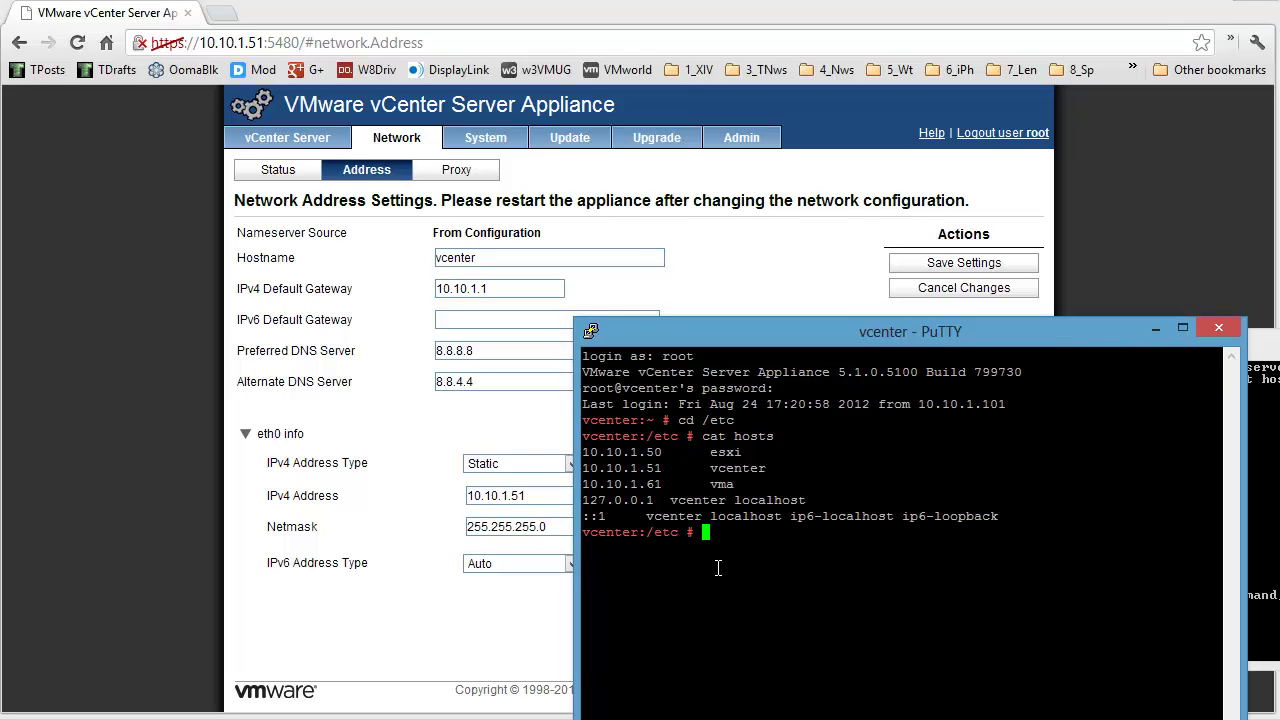
pyautogui.write('ping esxi')
pyautogui.press('Return')
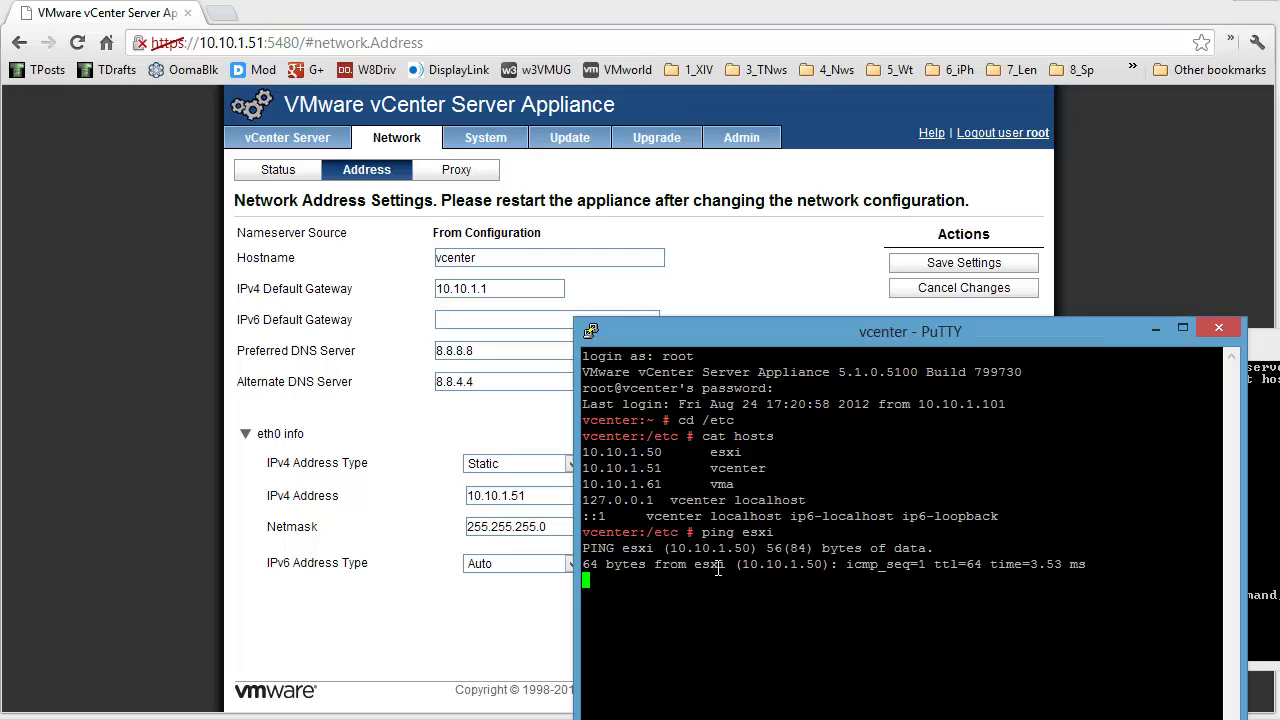
pyautogui.hotkey('ctrl', 'c')
pyautogui.write('exi')
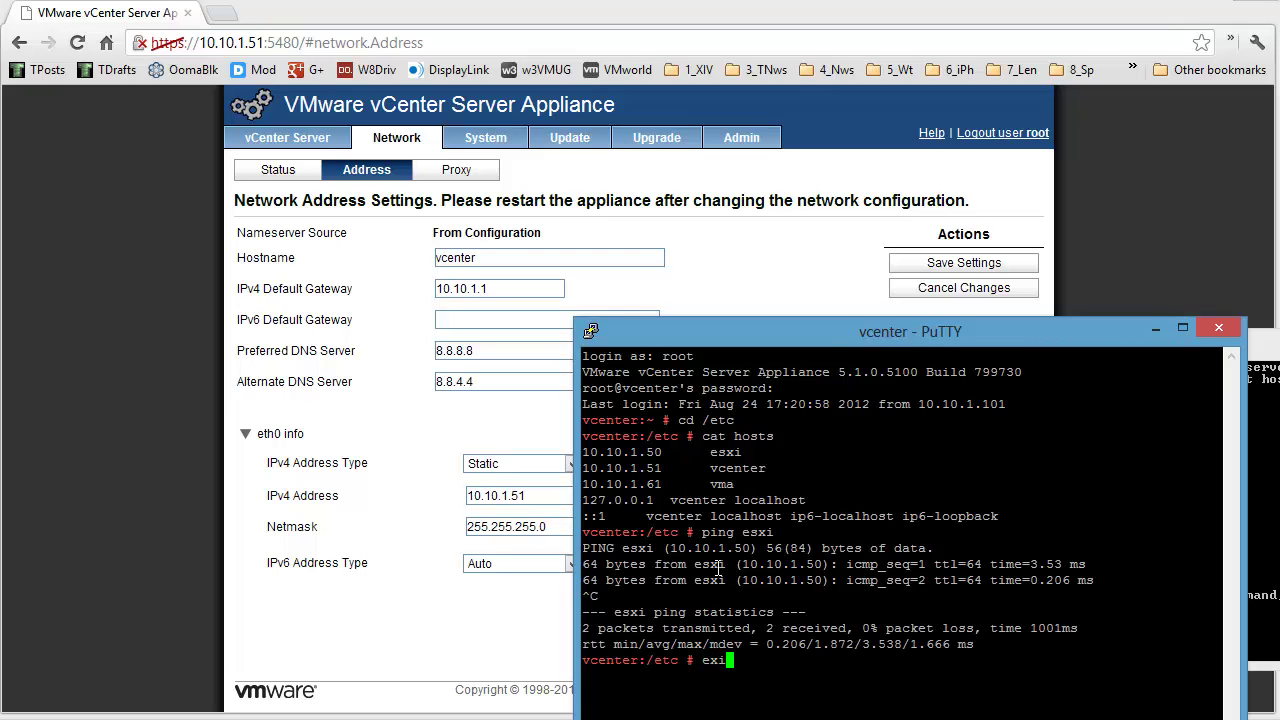
pyautogui.write('t')
pyautogui.press('Return')
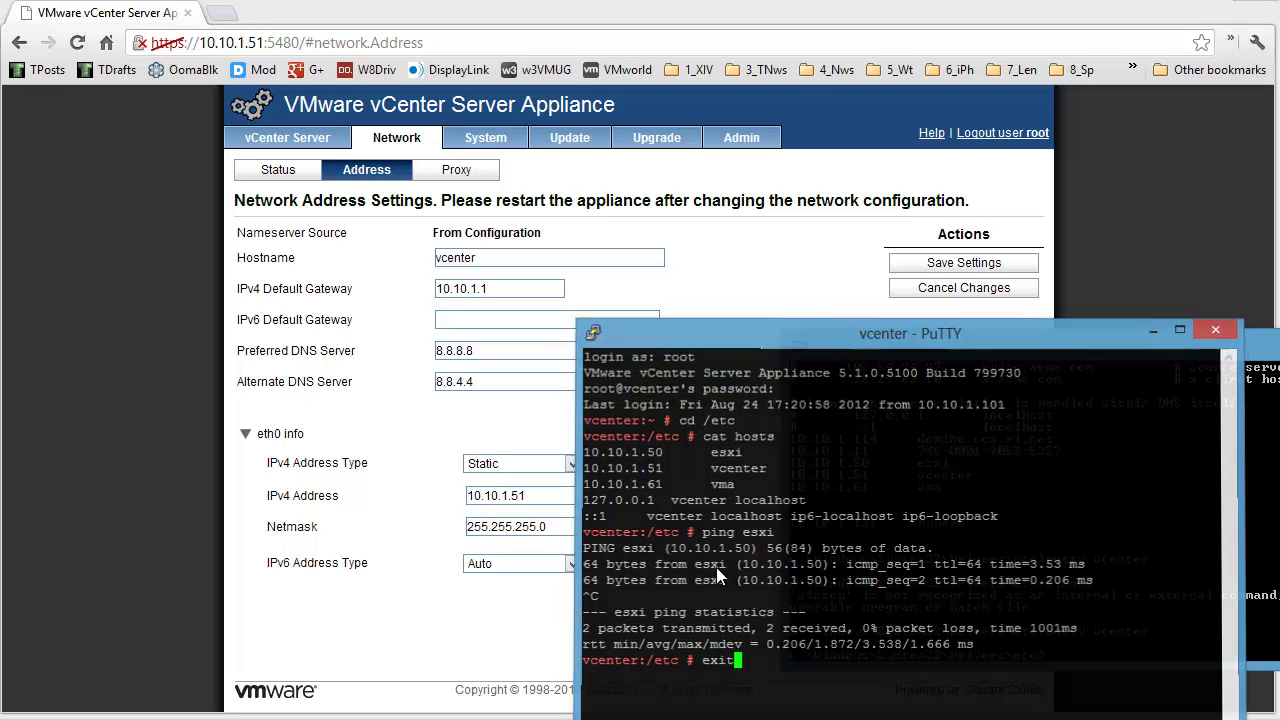
pyautogui.hotkey('alt', 'Tab')
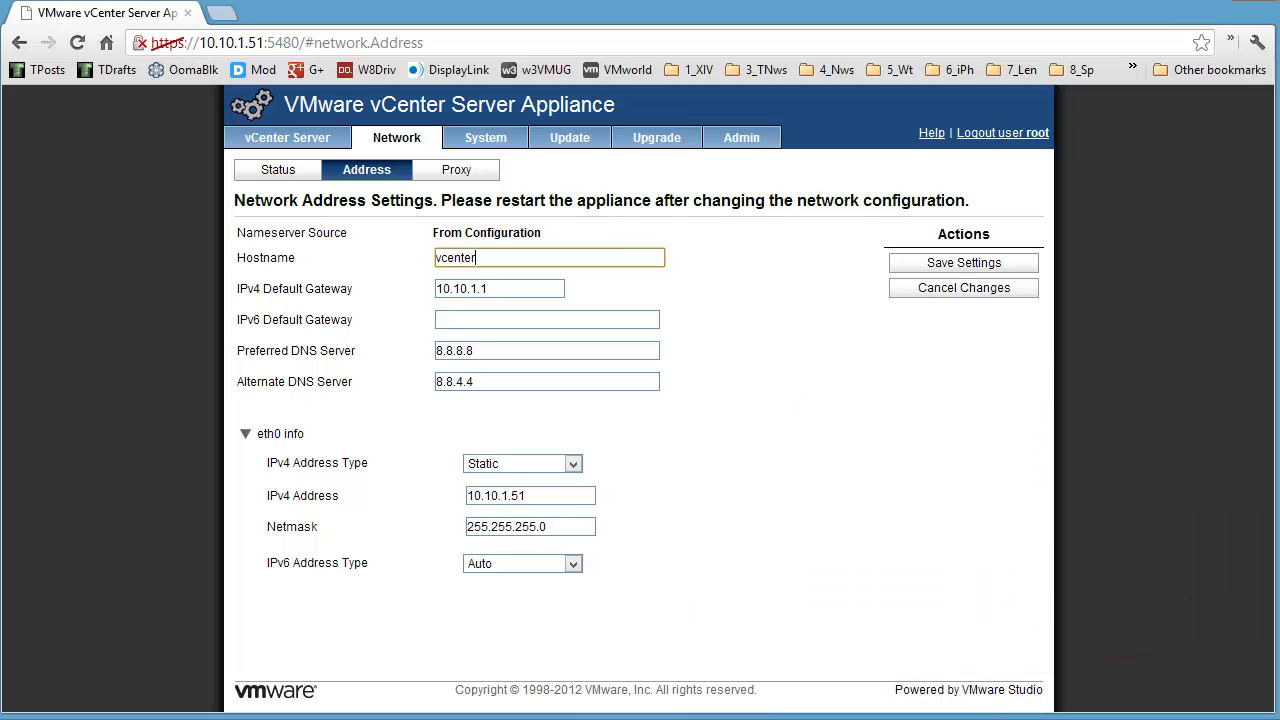
# Step: Reboot the appliance from the System tab and watch its services stop in the vSphere Client console
pyautogui.click(488, 144)
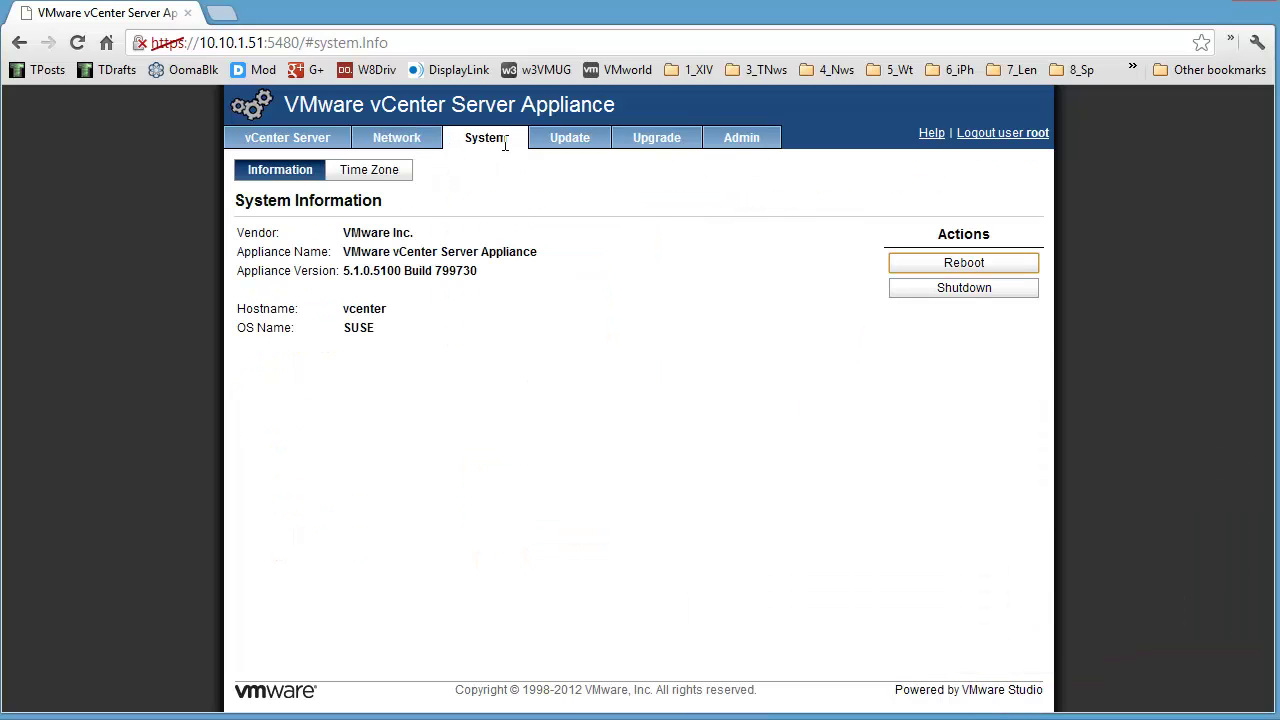
pyautogui.click(920, 266)
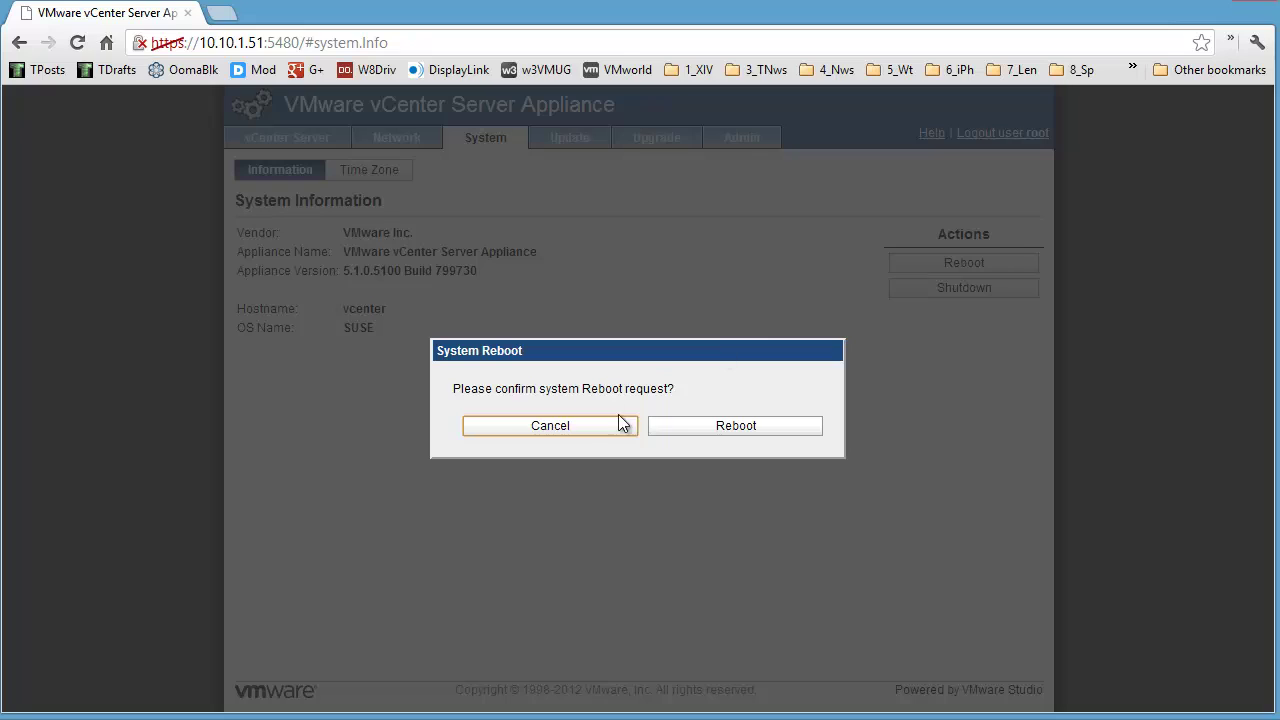
pyautogui.click(705, 425)
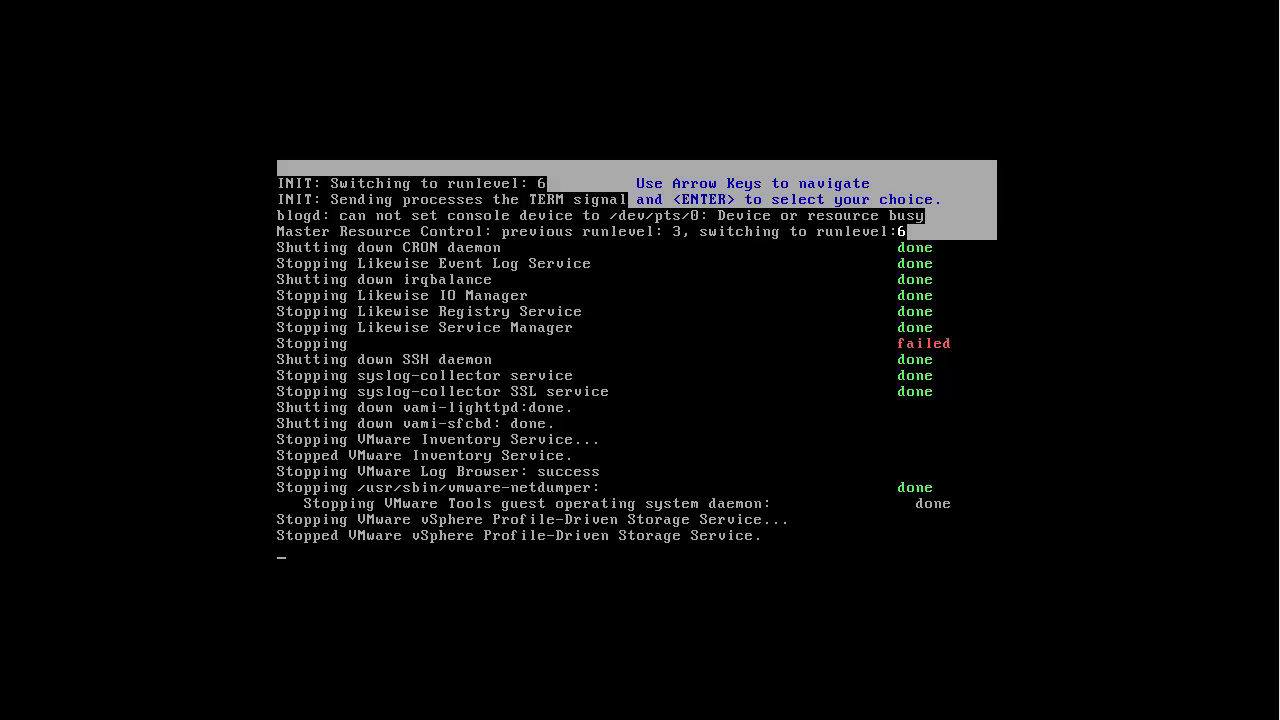
pyautogui.hotkey('ctrl', 'alt', 'Return')
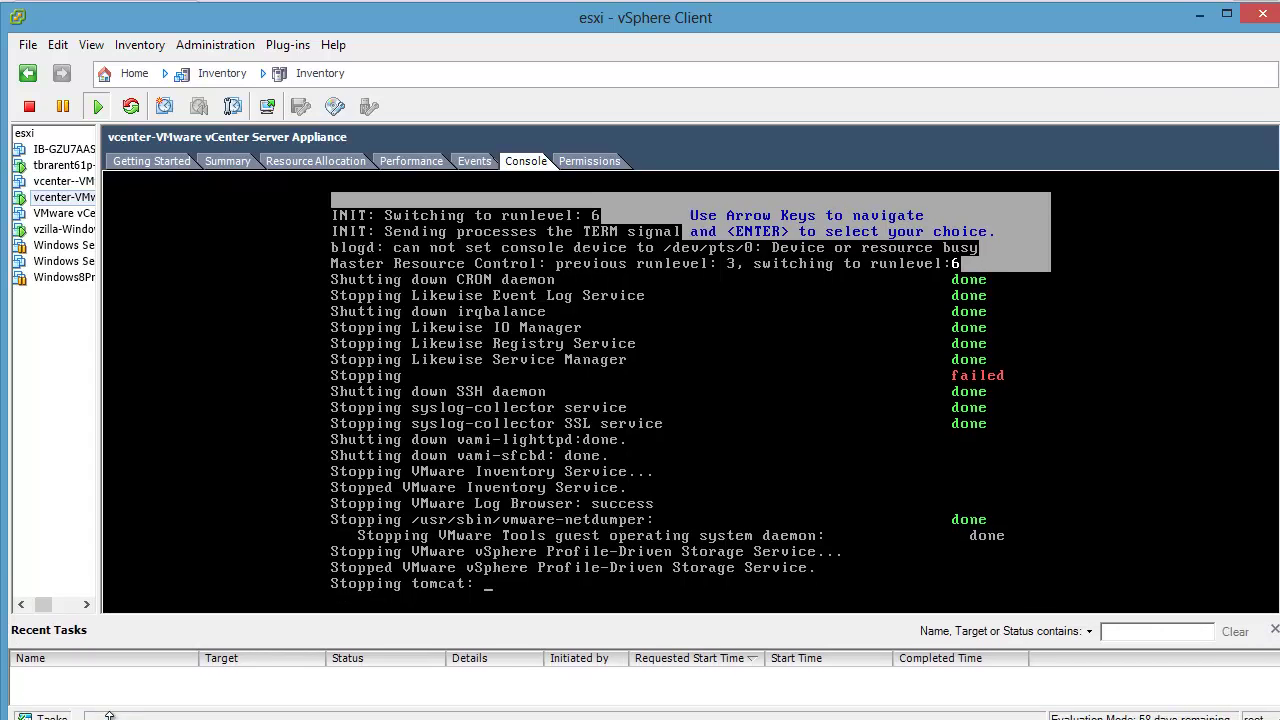
pyautogui.moveTo(1277, 547); pyautogui.dragTo(1275, 557)
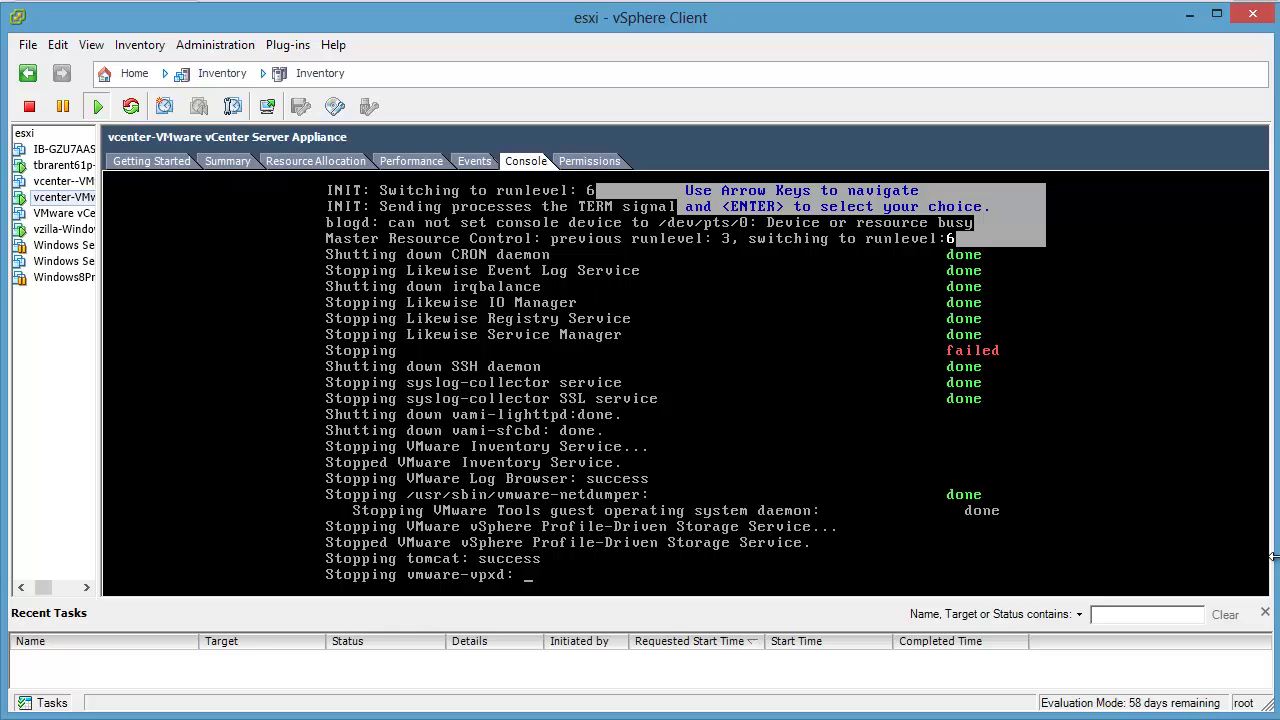
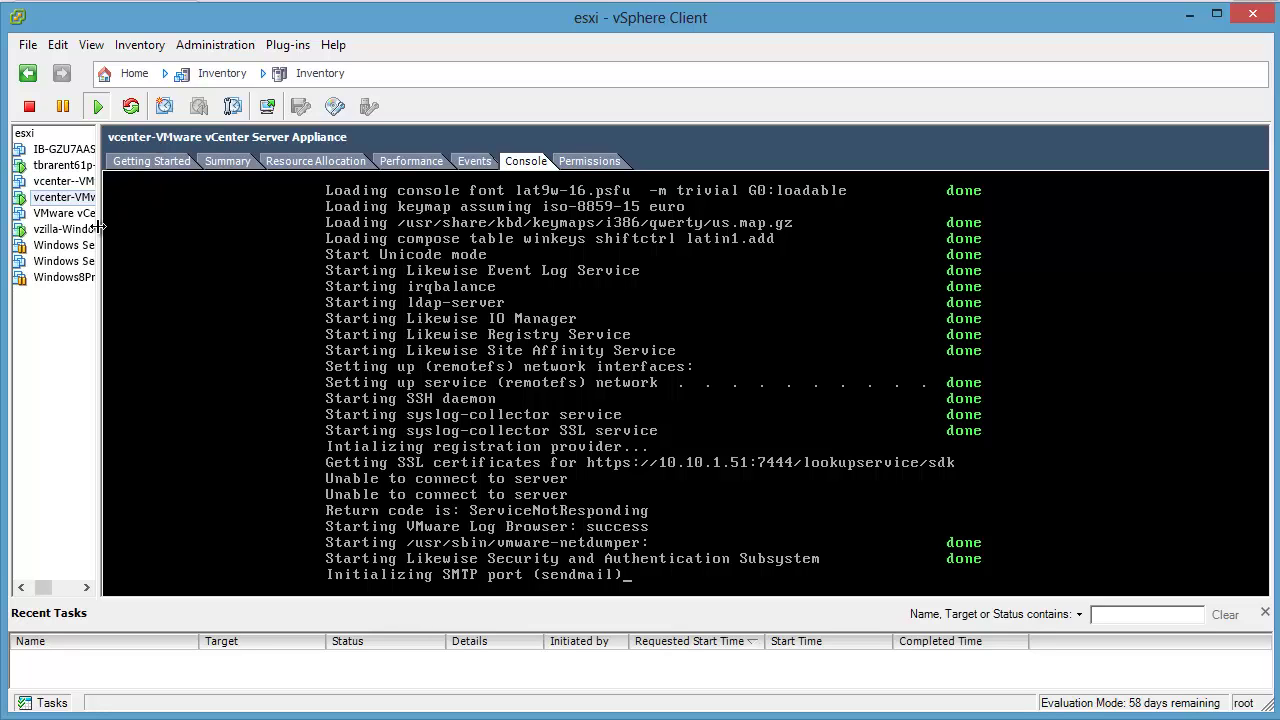
# Step: Drag the inventory splitter right so the full virtual machine names show
pyautogui.moveTo(100, 230); pyautogui.dragTo(187, 236)
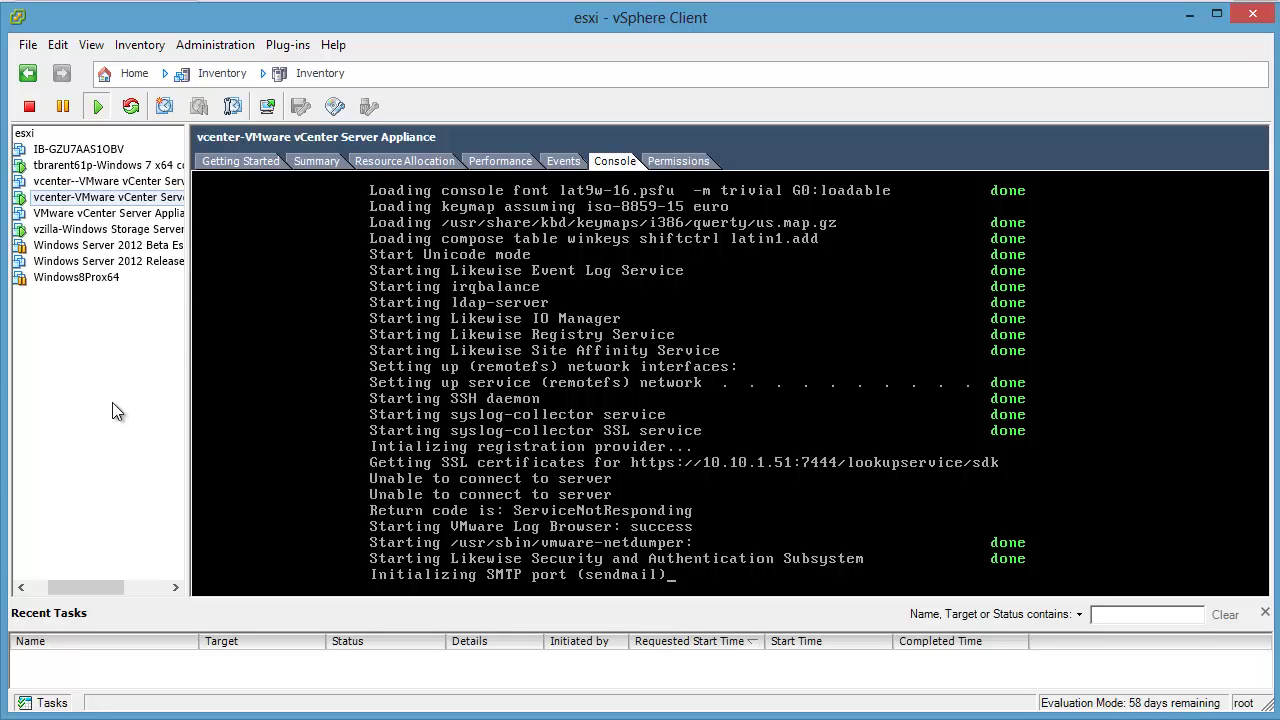
# Step: Open the esxi host's Virtual Machine Startup/Shutdown properties from its Configuration tab
pyautogui.click(26, 136)
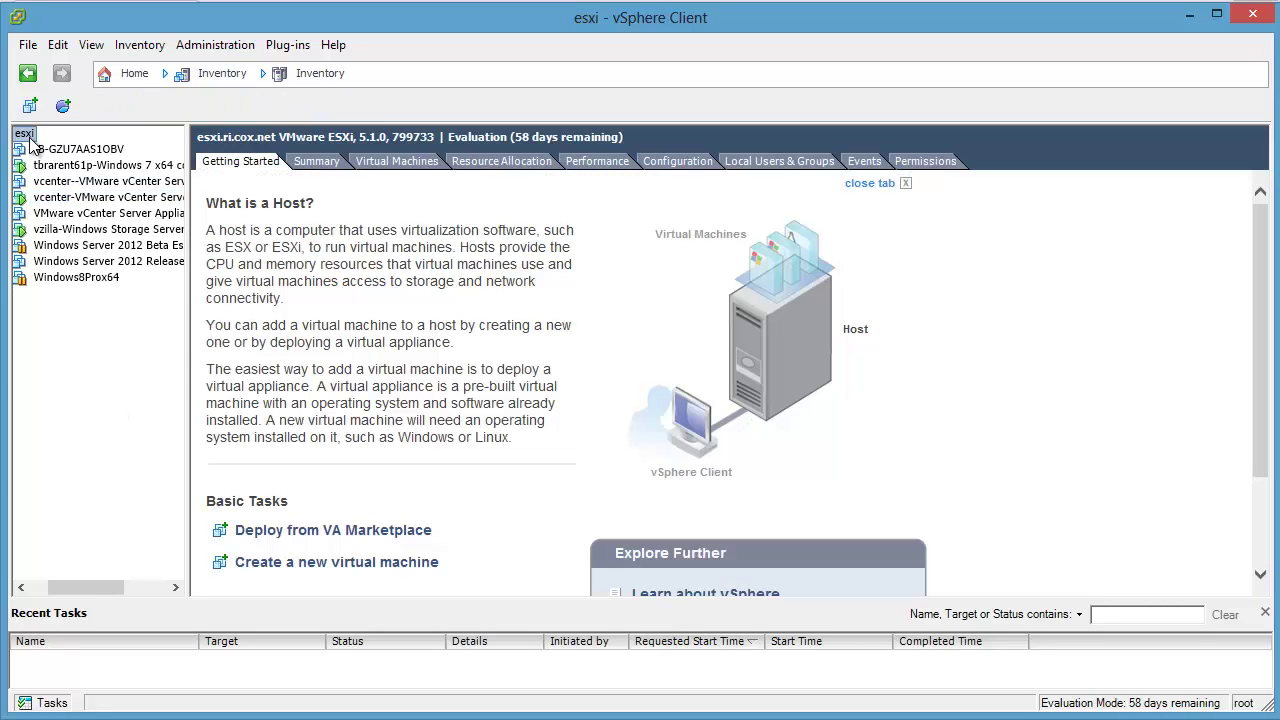
pyautogui.rightClick(31, 144)
pyautogui.press('Escape')
pyautogui.click(678, 161)
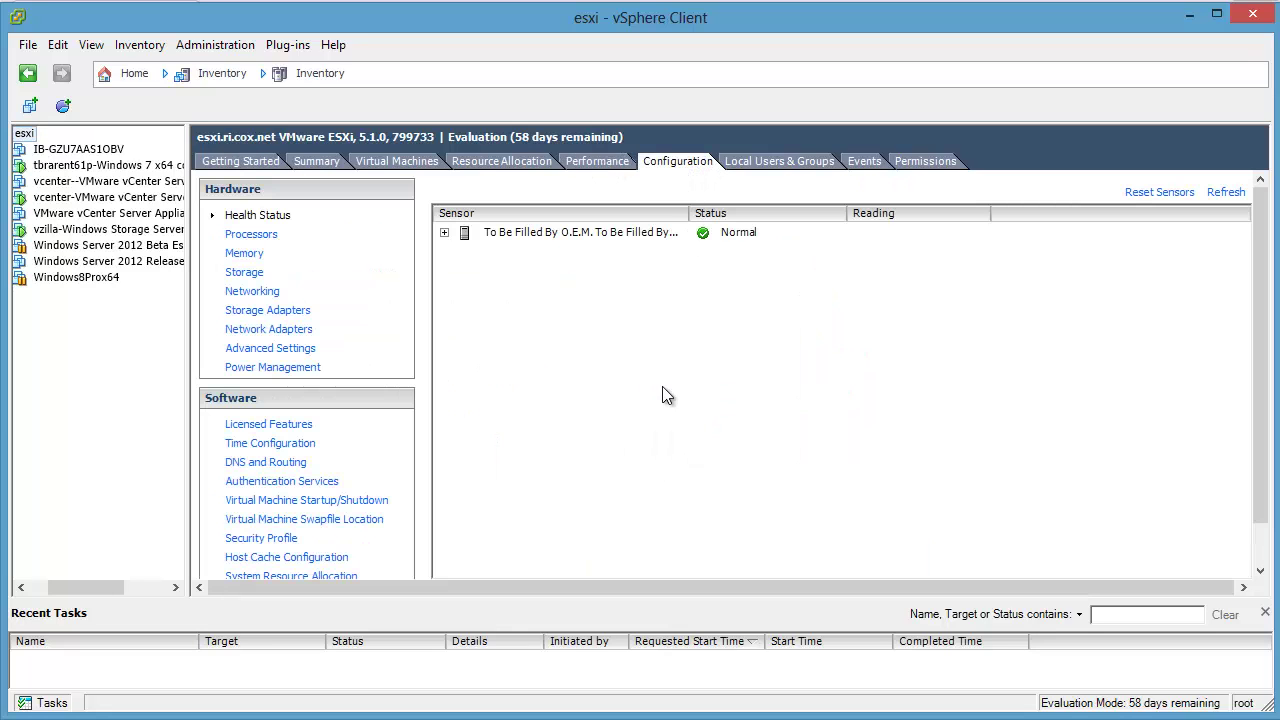
pyautogui.click(320, 500)
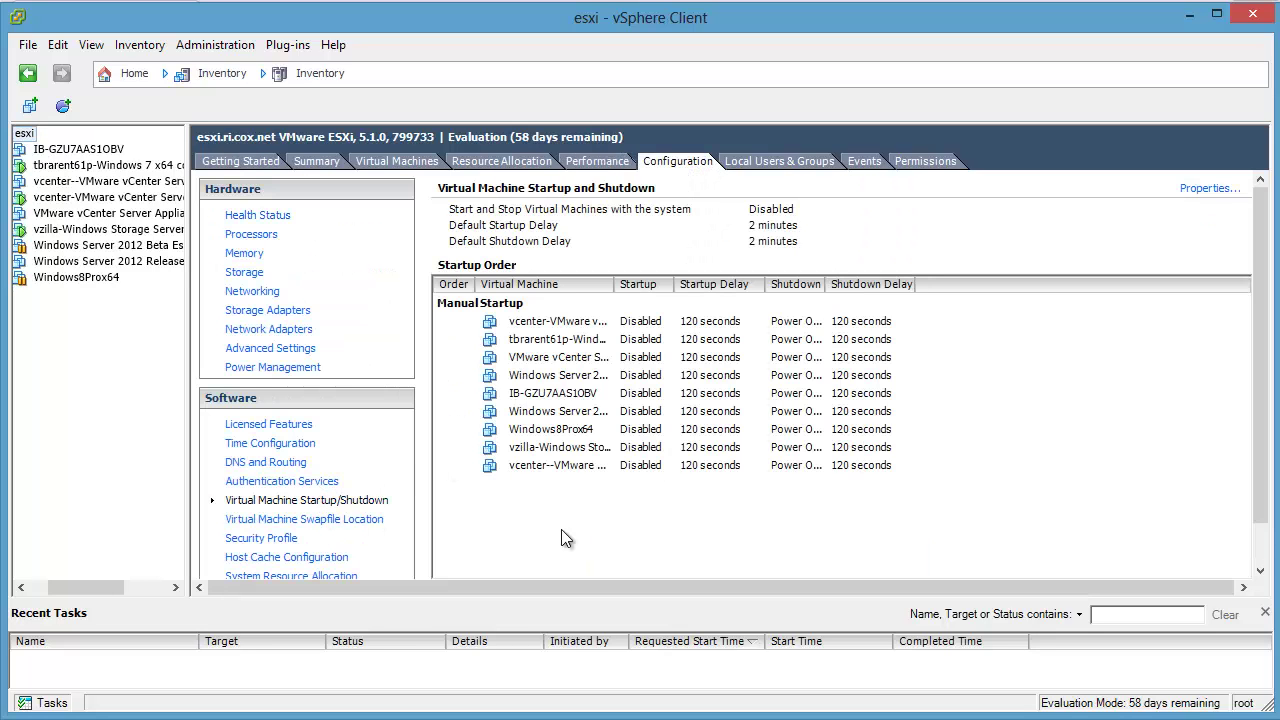
pyautogui.moveTo(609, 283); pyautogui.dragTo(800, 284)
pyautogui.click(582, 322)
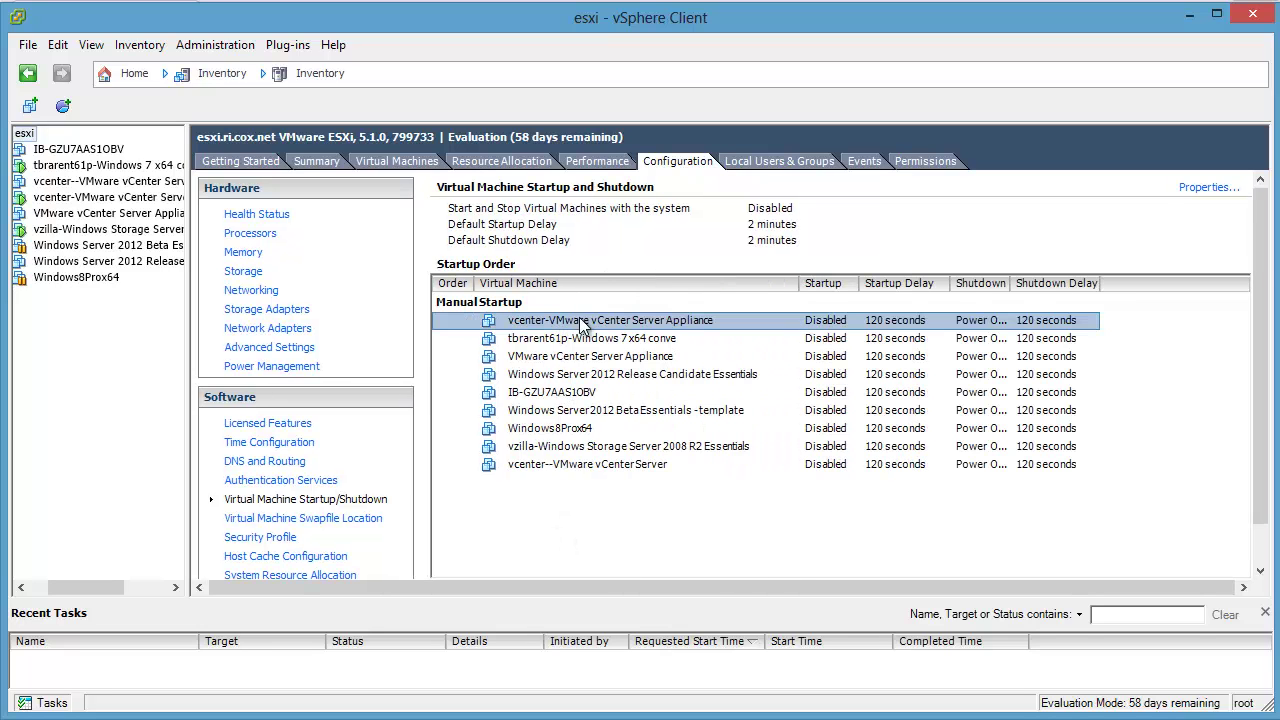
pyautogui.click(1212, 188)
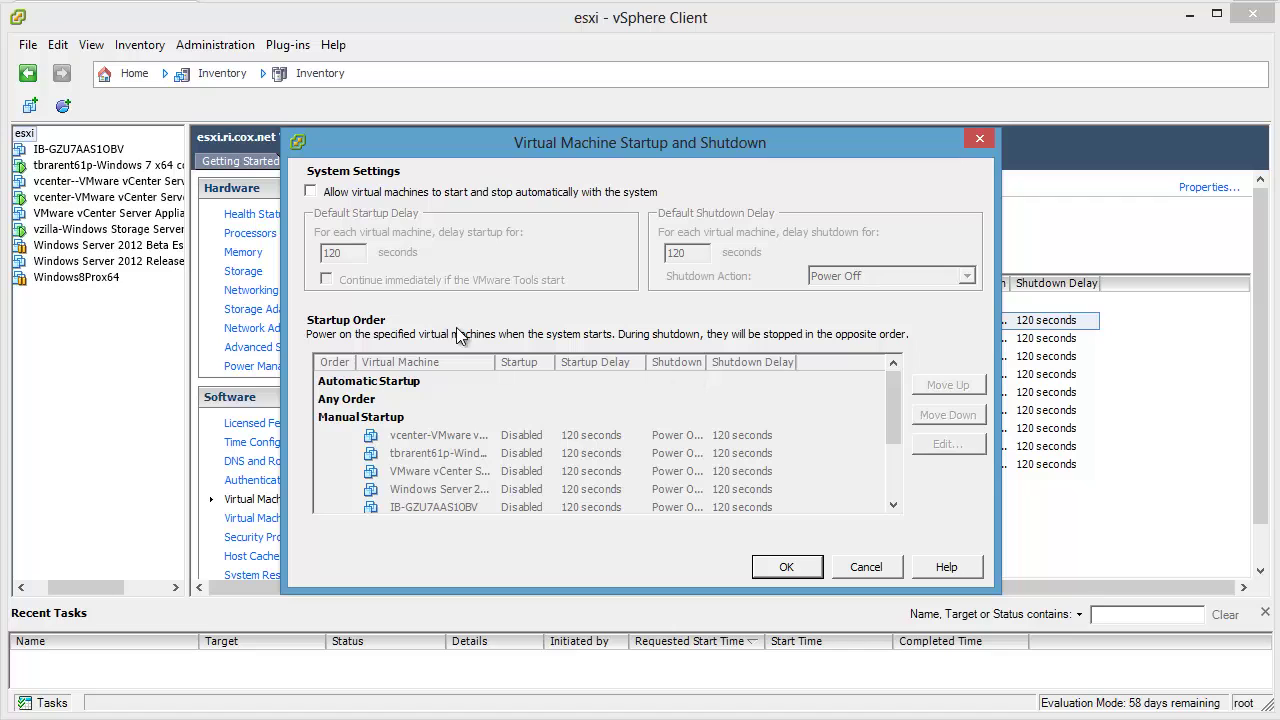
# Step: Enable automatic start and move the vCenter Server Appliance first under Automatic Startup
pyautogui.click(336, 190)
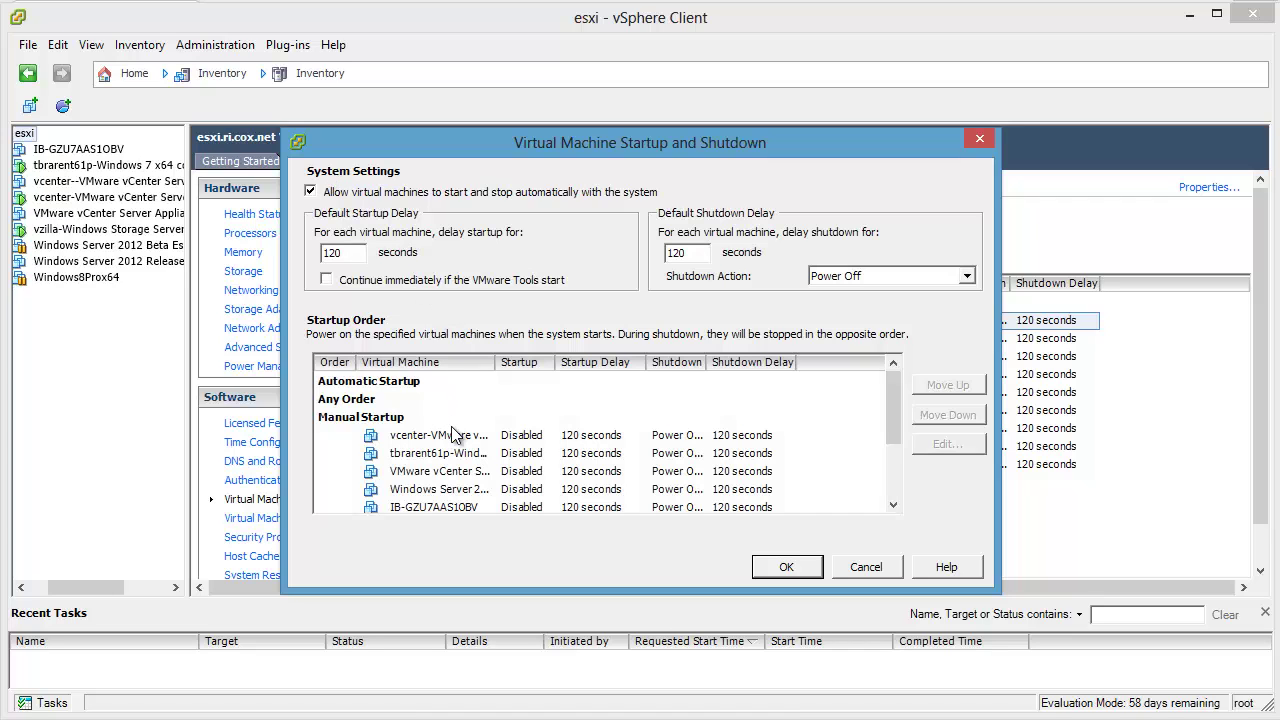
pyautogui.click(452, 434)
pyautogui.click(940, 386)
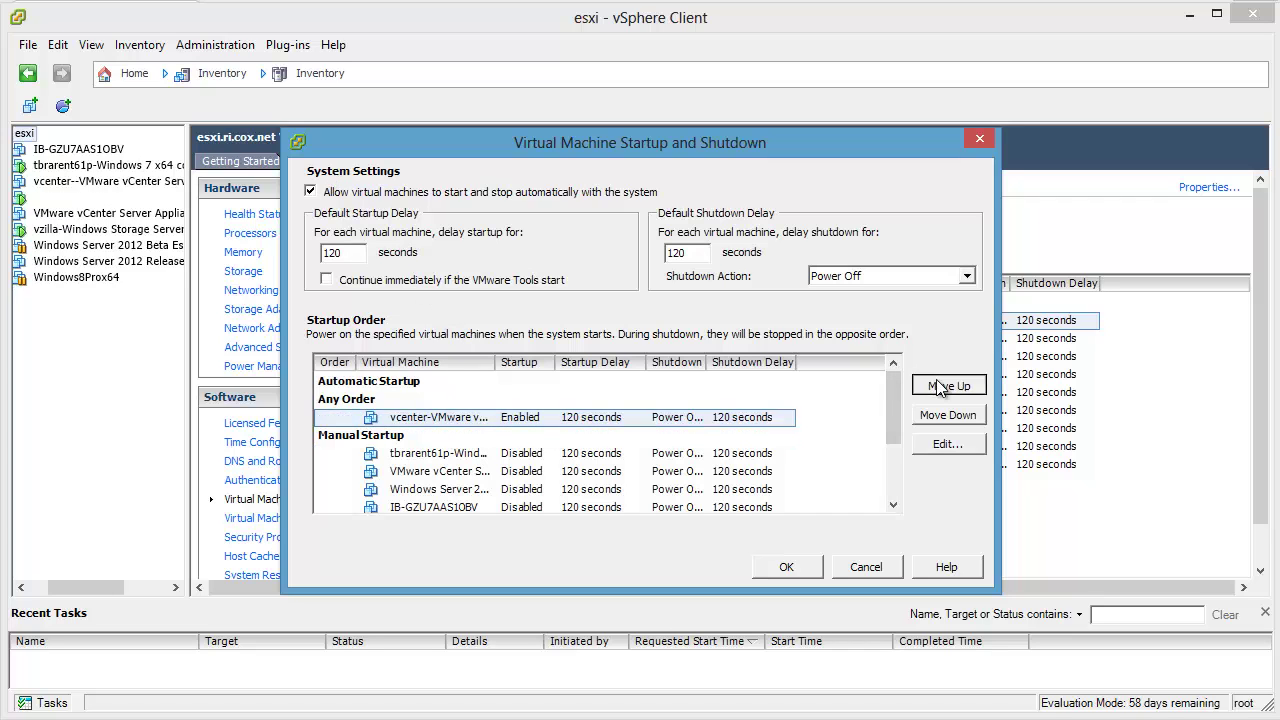
pyautogui.click(940, 388)
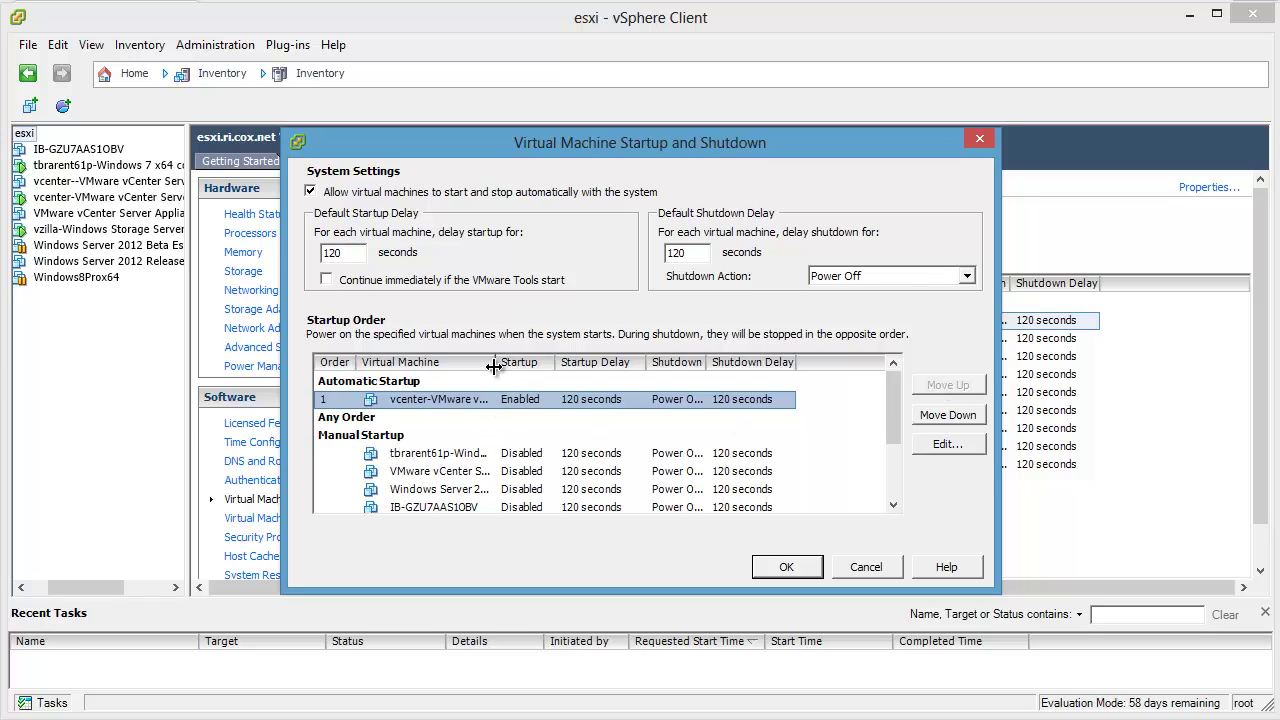
pyautogui.moveTo(494, 367); pyautogui.dragTo(611, 367)
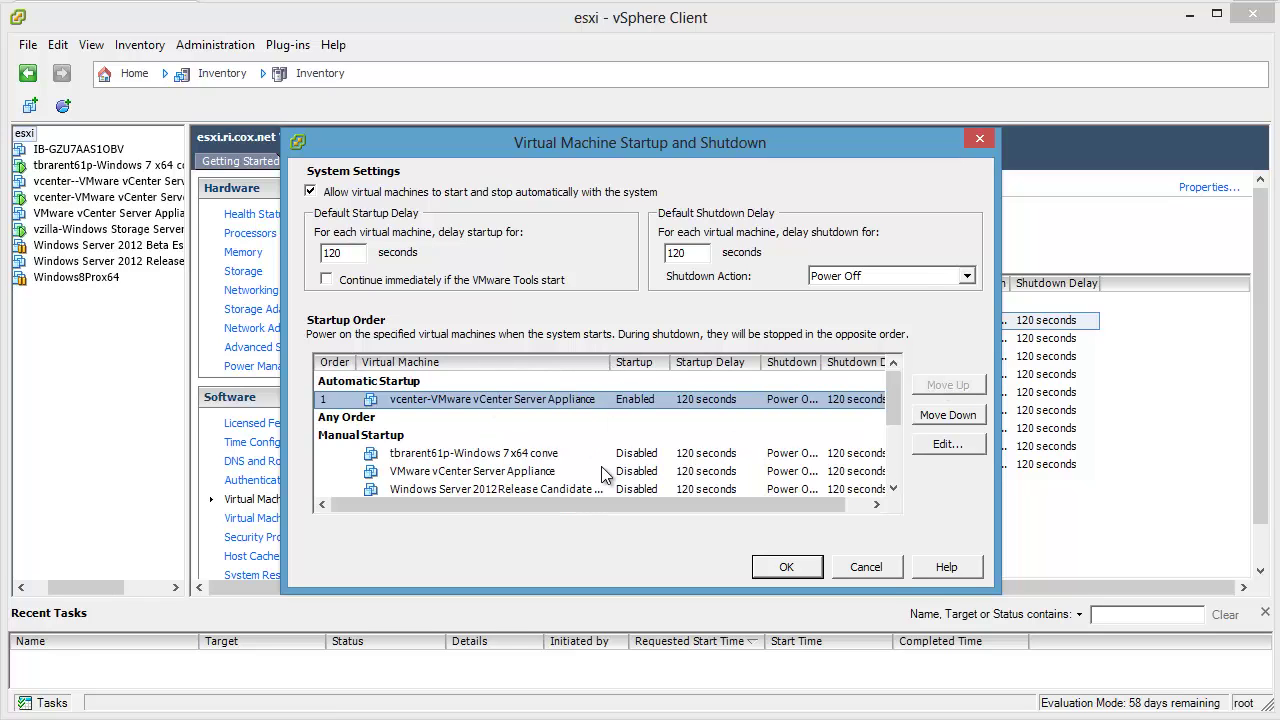
# Step: Continue immediately when VMware Tools start, with a 15-second Guest Shutdown, and apply
pyautogui.click(326, 280)
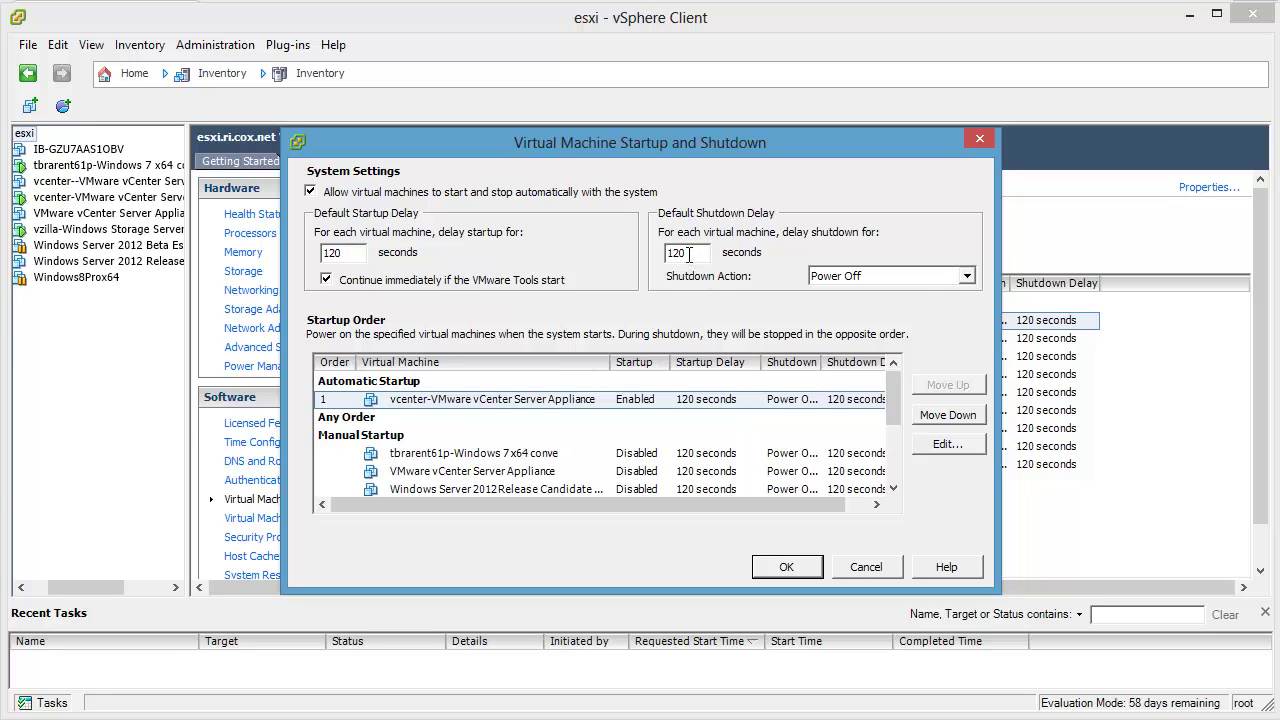
pyautogui.moveTo(688, 254); pyautogui.dragTo(630, 256)
pyautogui.write('30')
pyautogui.press('BackSpace')
pyautogui.press('BackSpace')
pyautogui.write('15')
pyautogui.click(866, 278)
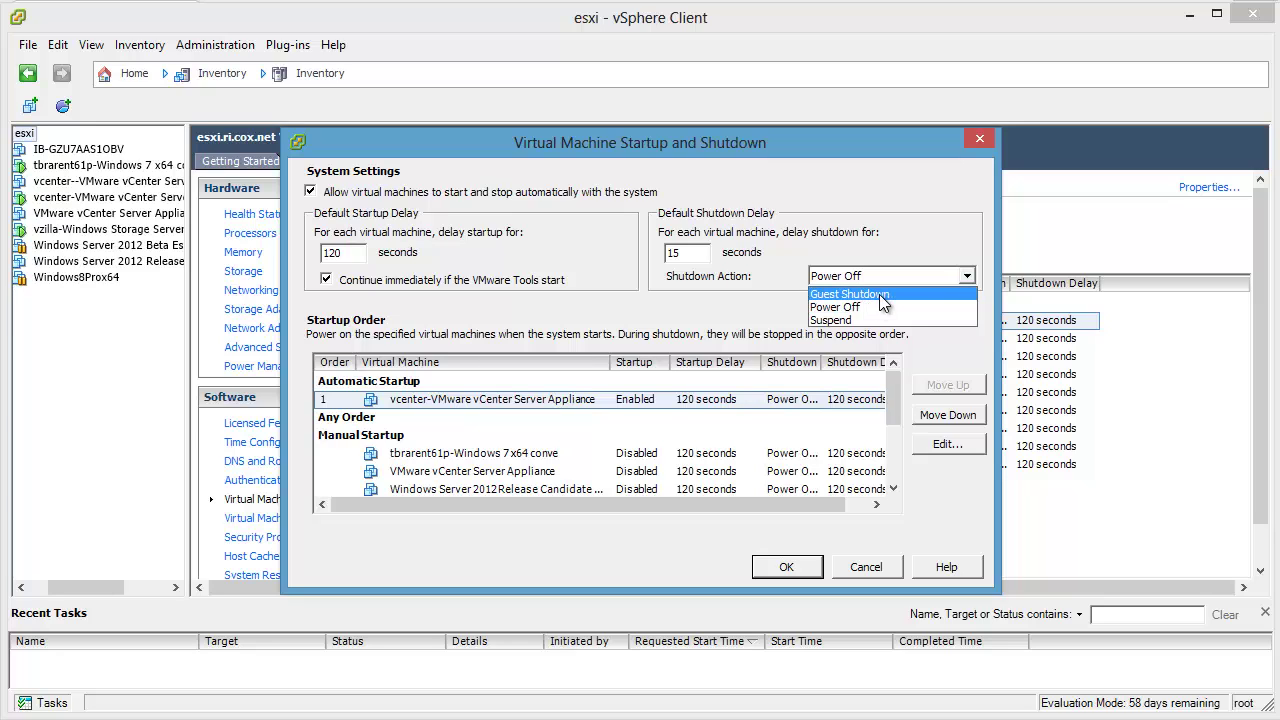
pyautogui.click(882, 295)
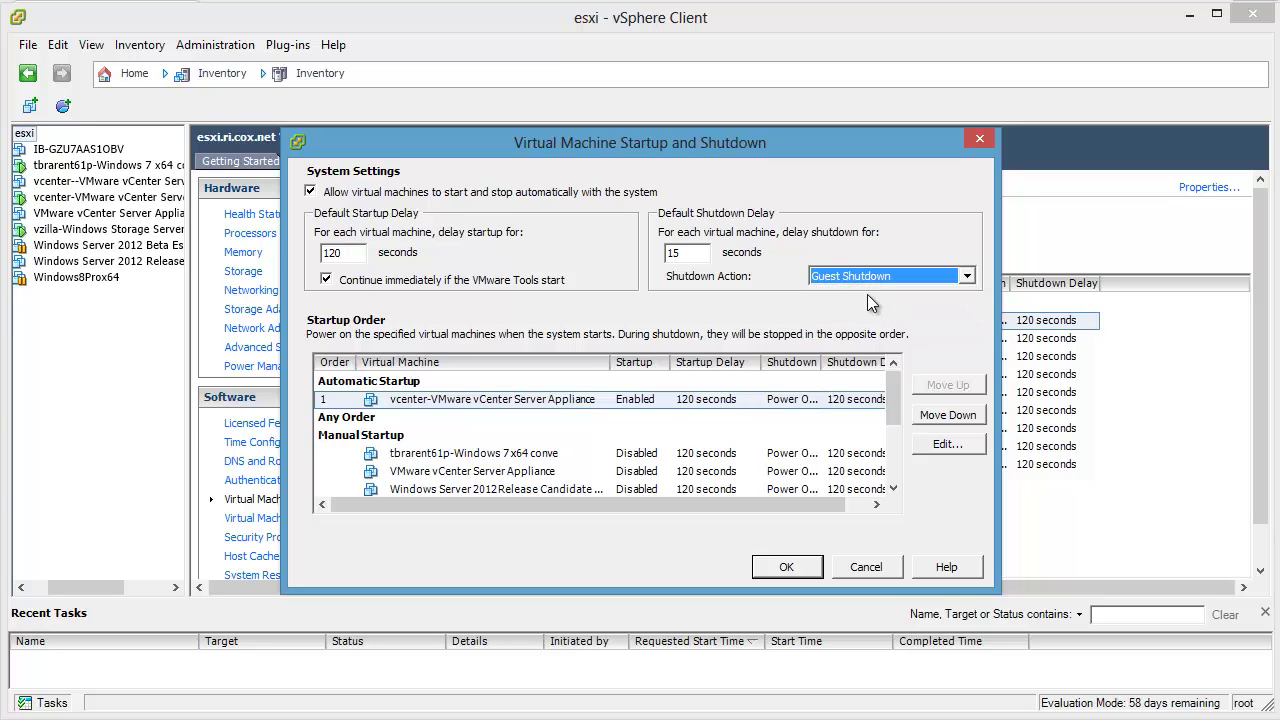
pyautogui.click(864, 280)
pyautogui.click(862, 284)
pyautogui.click(789, 564)
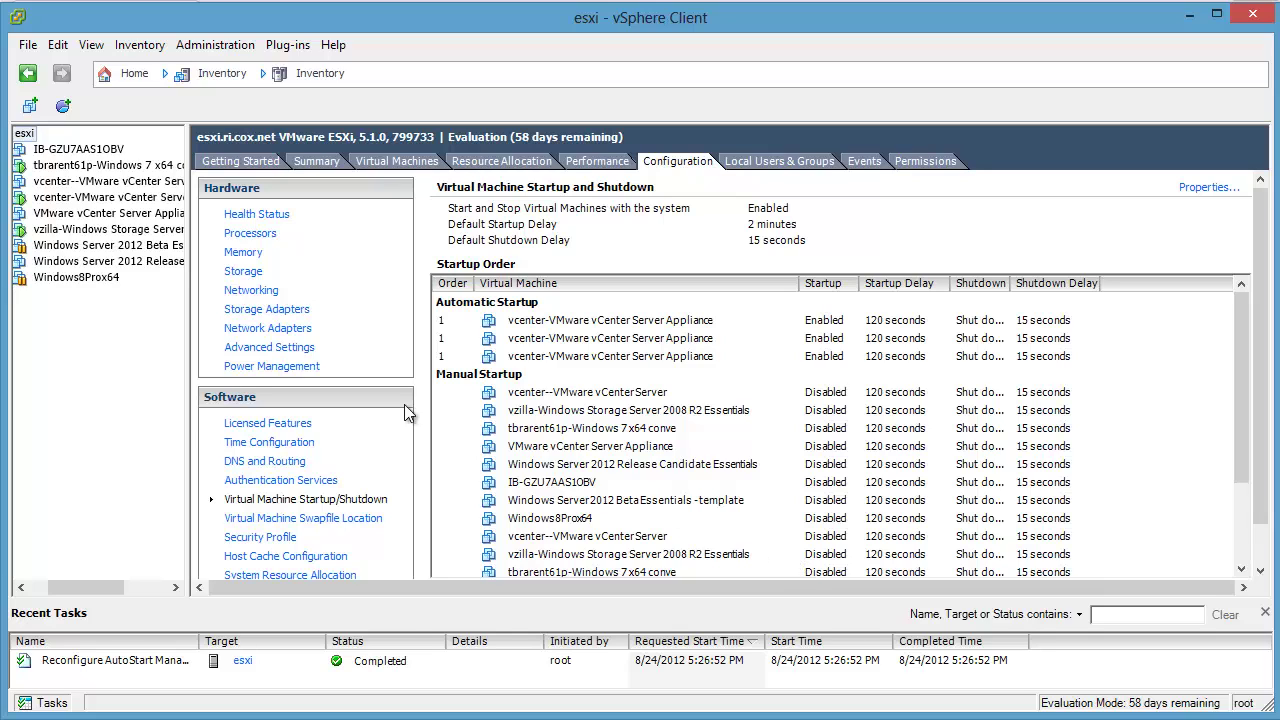
# Step: Suspend the vzilla virtual machine
pyautogui.rightClick(70, 235)
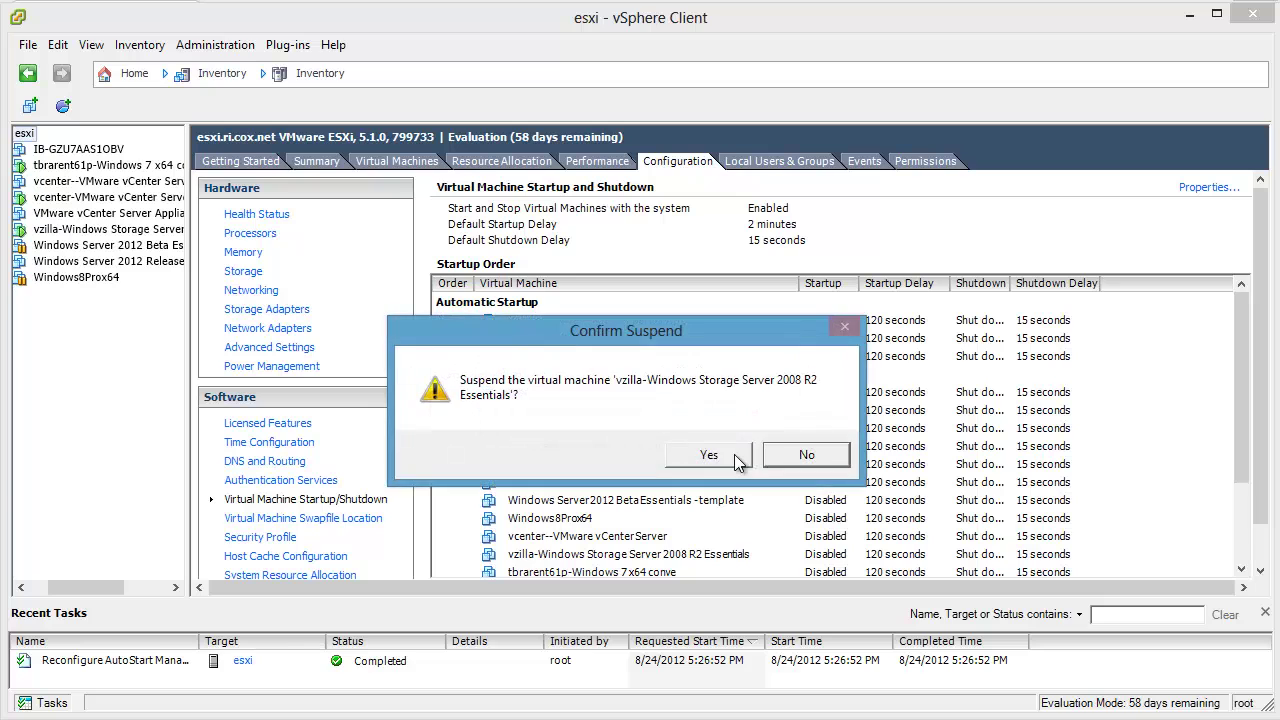
pyautogui.click(703, 455)
pyautogui.press('Down')
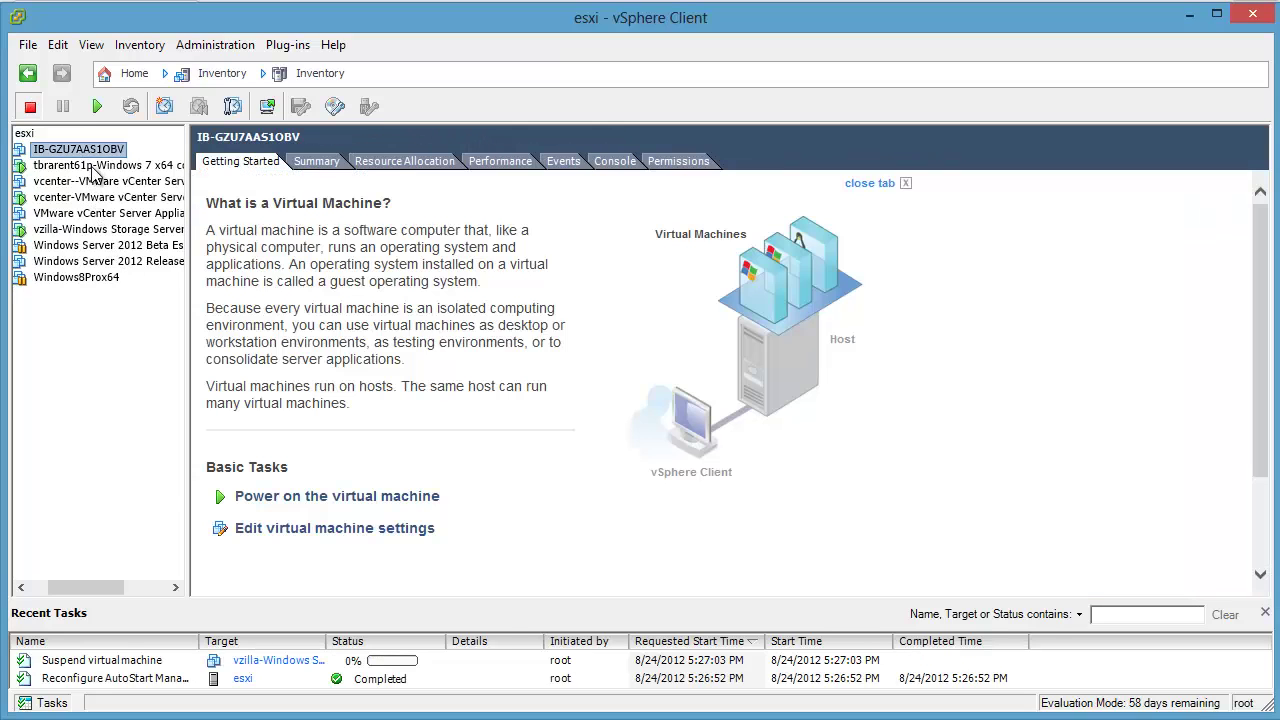
# Step: Suspend tbrarent61p as well, then view the vCenter Server Appliance console
pyautogui.rightClick(90, 166)
pyautogui.moveTo(157, 199)
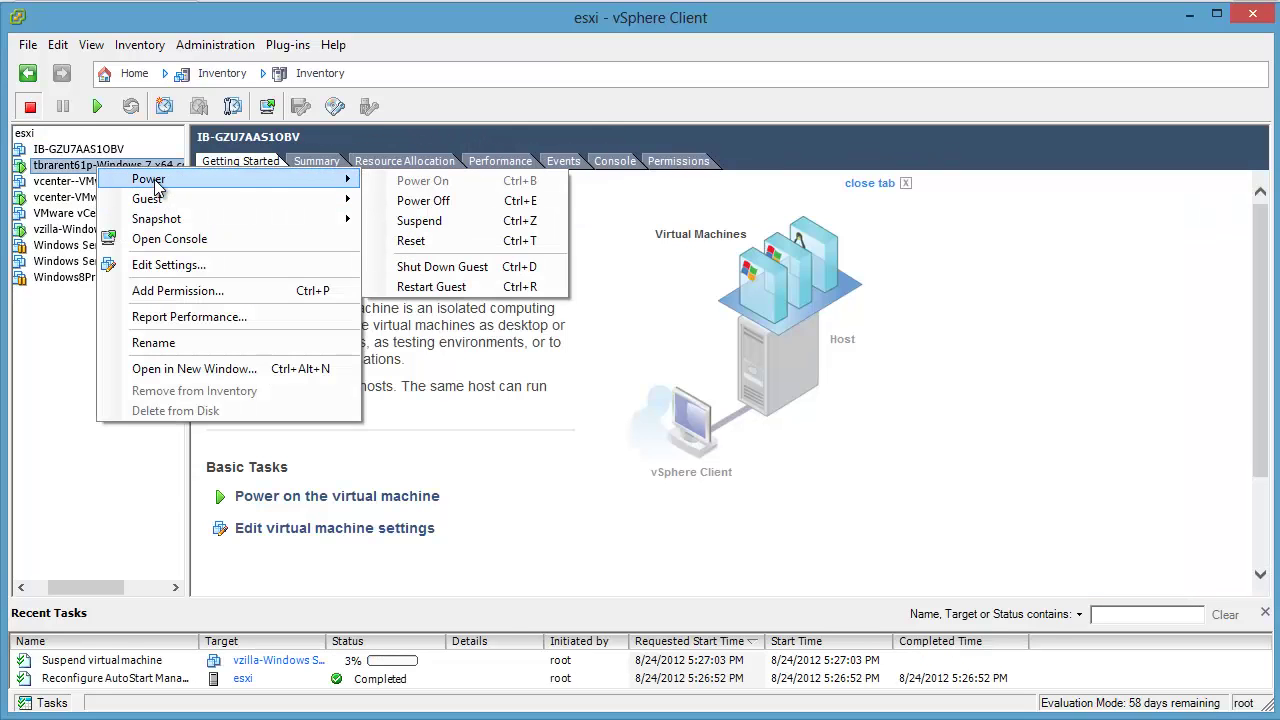
pyautogui.click(402, 220)
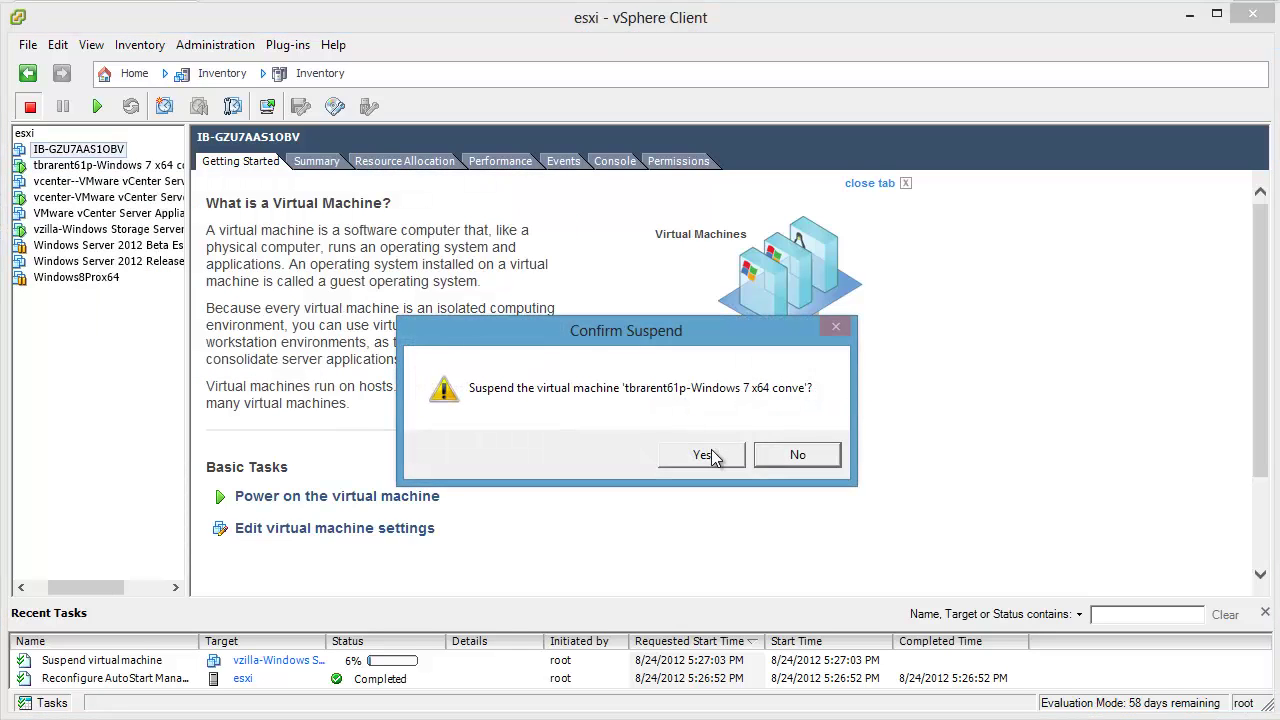
pyautogui.click(701, 454)
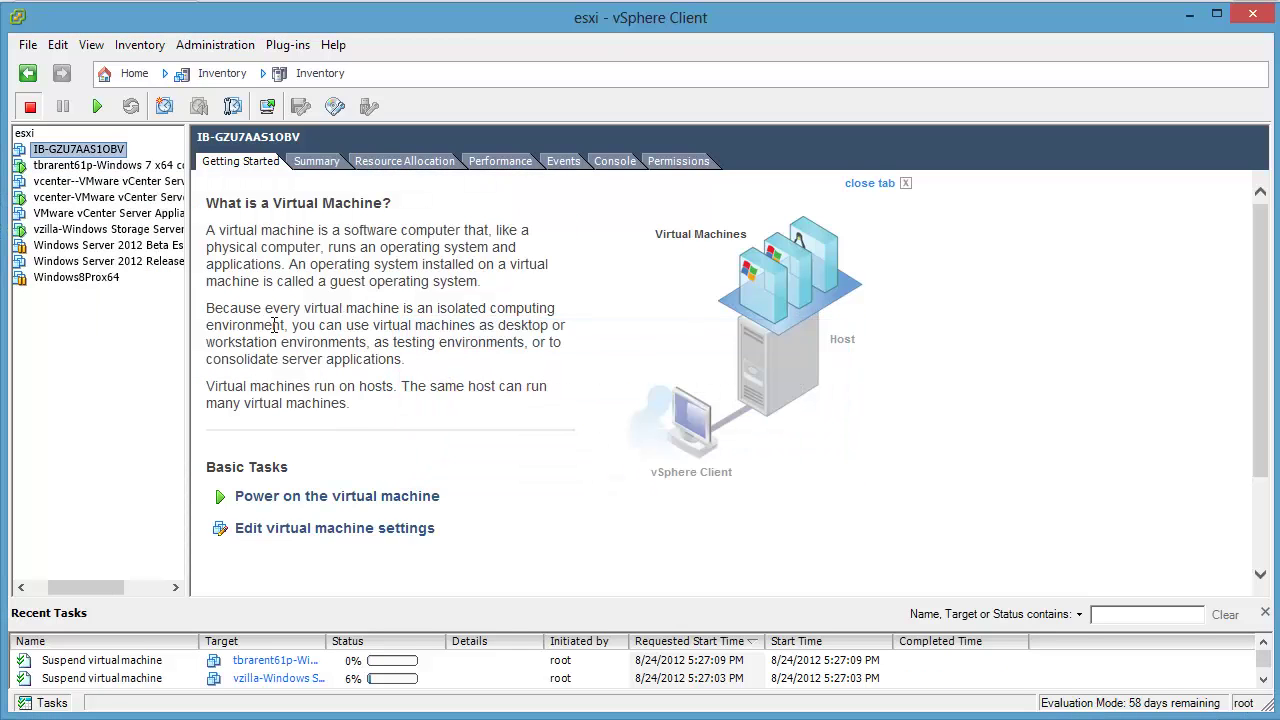
pyautogui.click(114, 197)
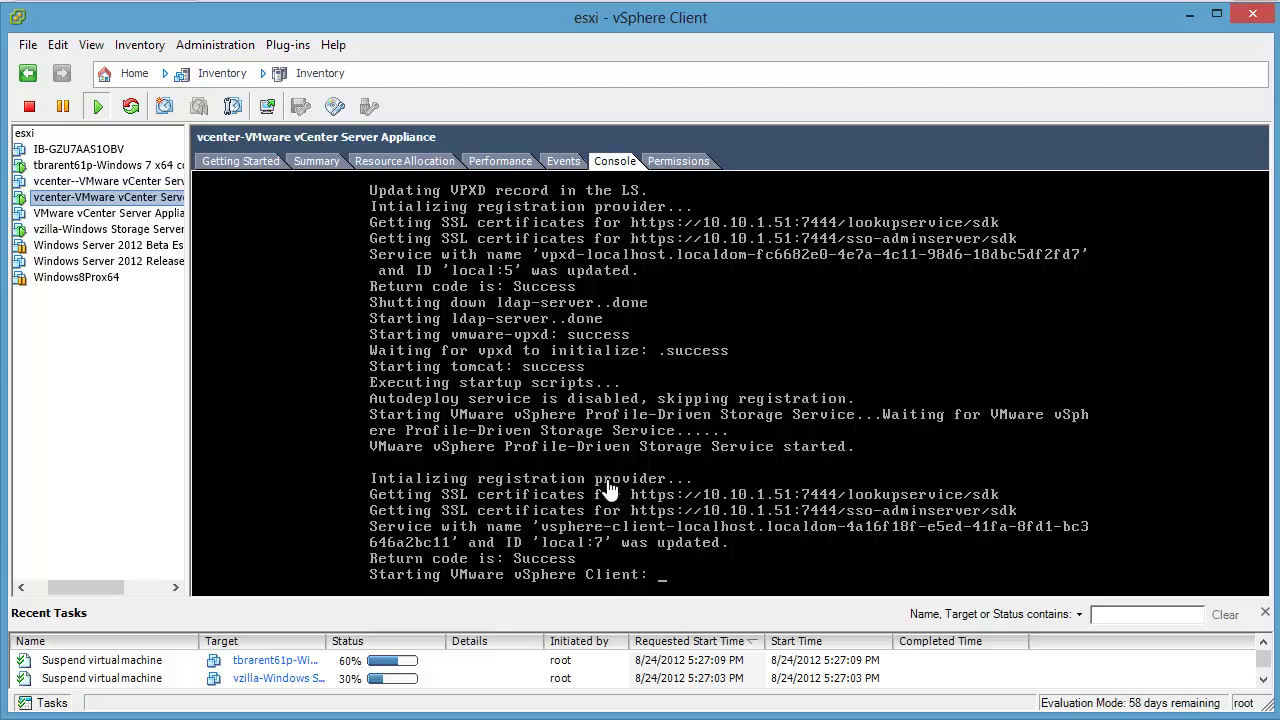
pyautogui.moveTo(520, 718)
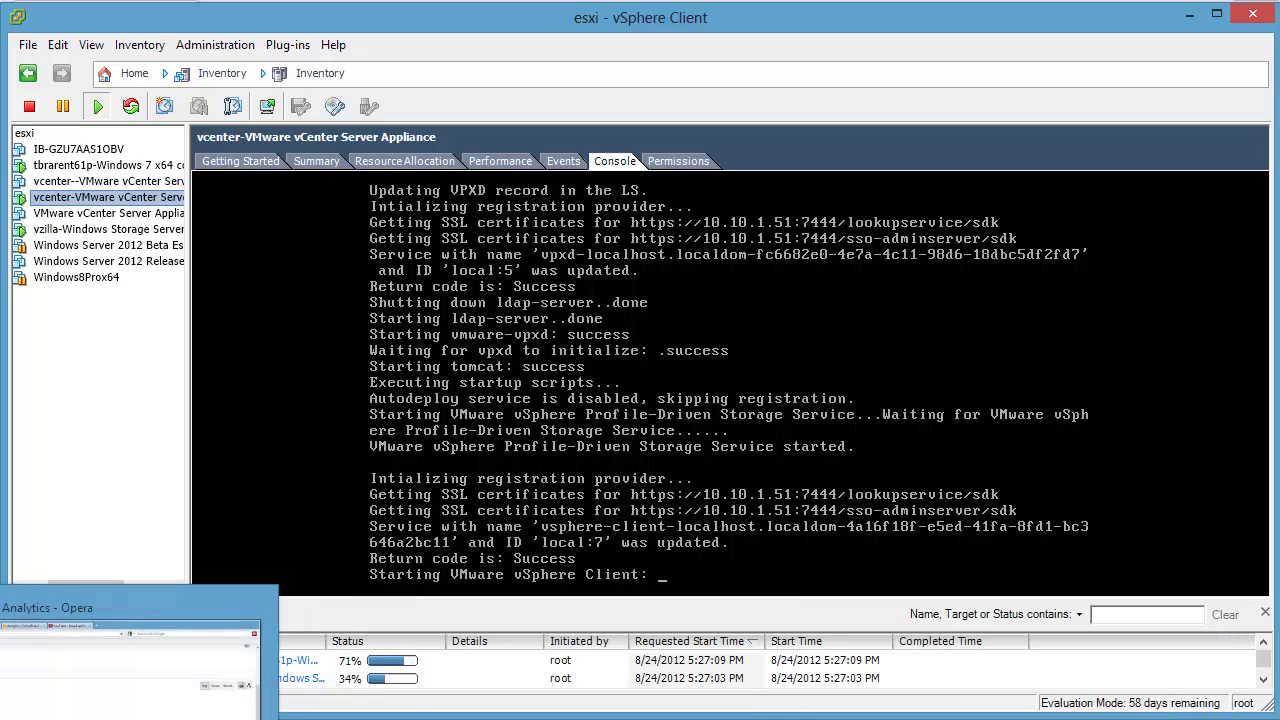
# Step: Strip #core.Login from the appliance browser's address, reload it, and maximize the window
pyautogui.click(480, 670)
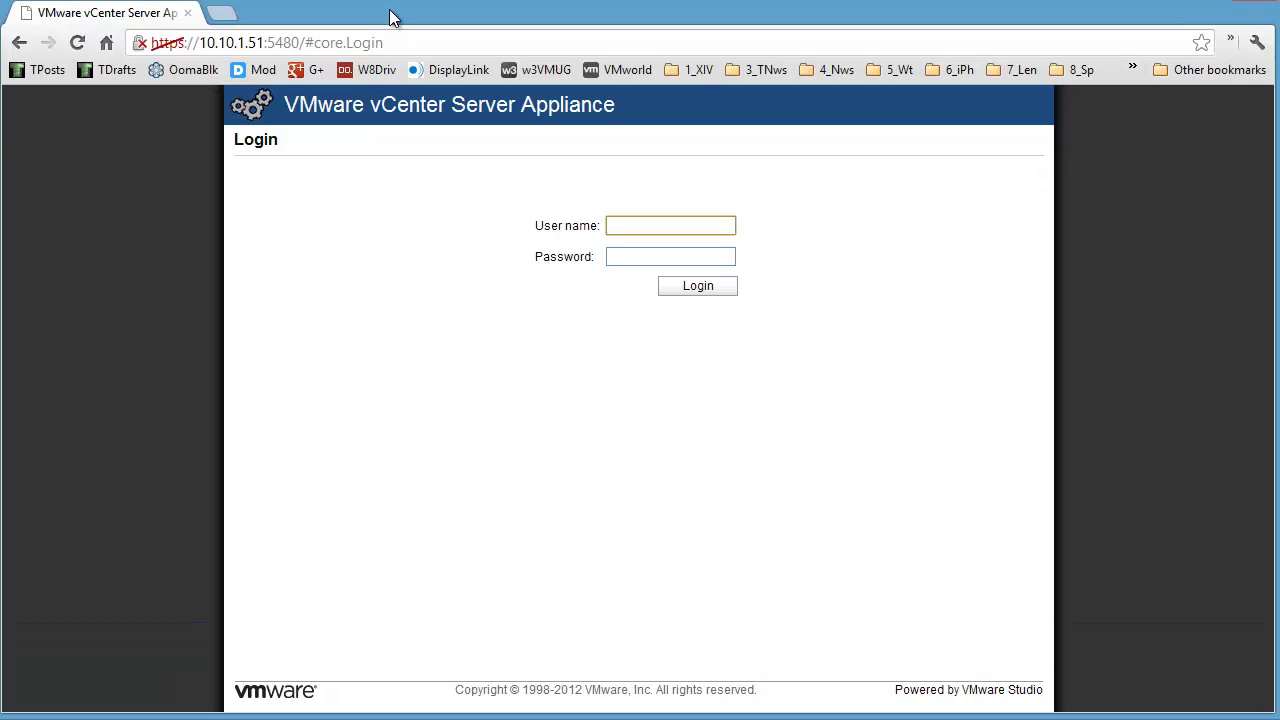
pyautogui.moveTo(392, 20); pyautogui.dragTo(1278, 48)
pyautogui.moveTo(1014, 51); pyautogui.dragTo(1046, 37)
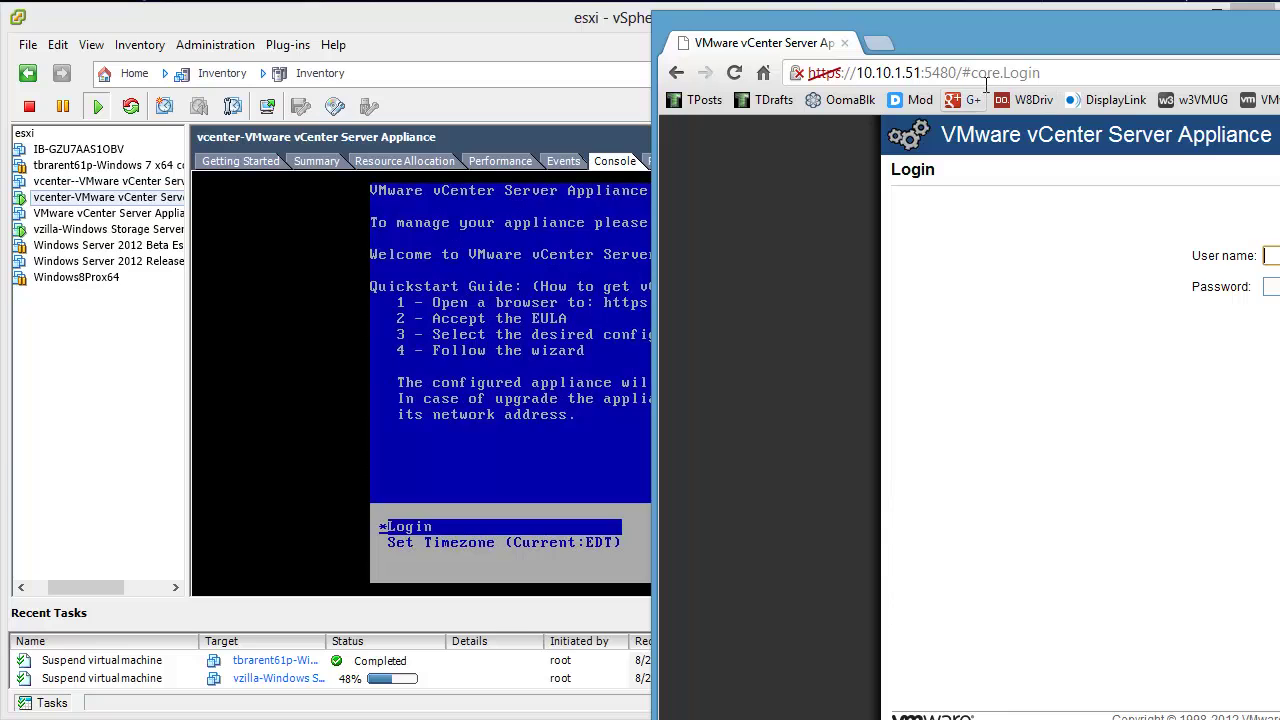
pyautogui.moveTo(963, 72); pyautogui.dragTo(1201, 79)
pyautogui.press('BackSpace')
pyautogui.press('Return')
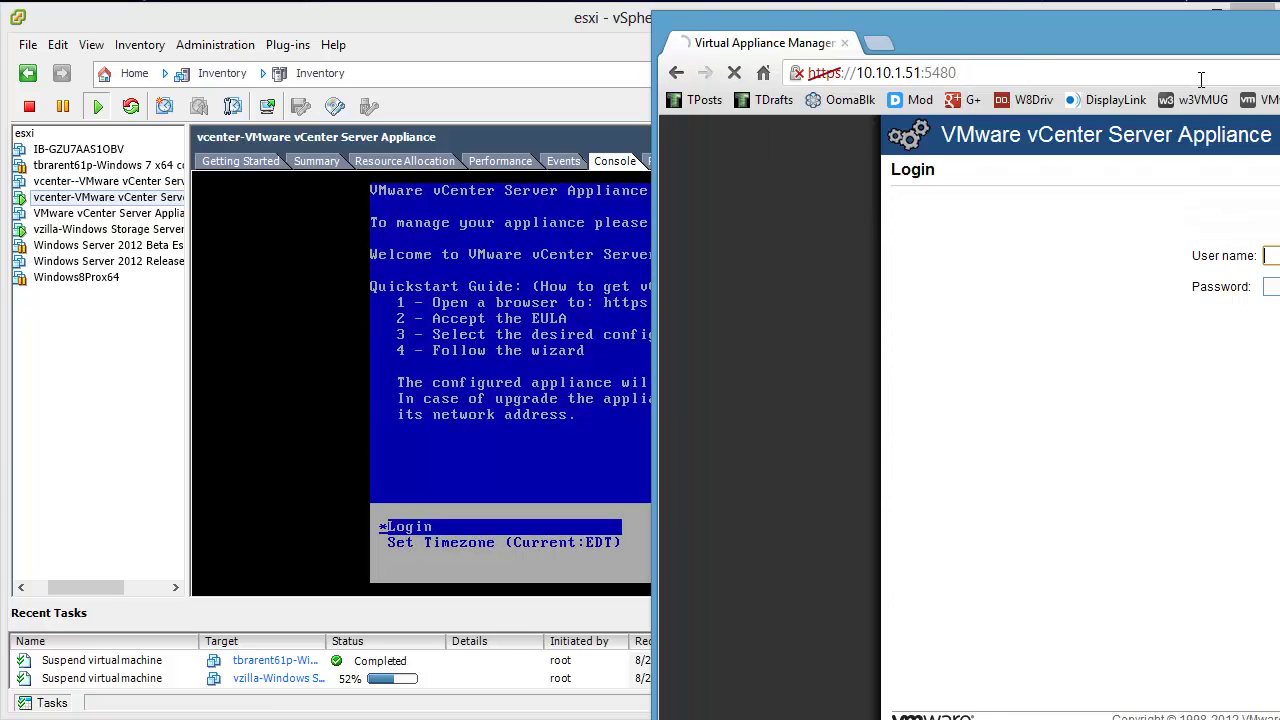
pyautogui.doubleClick(1211, 46)
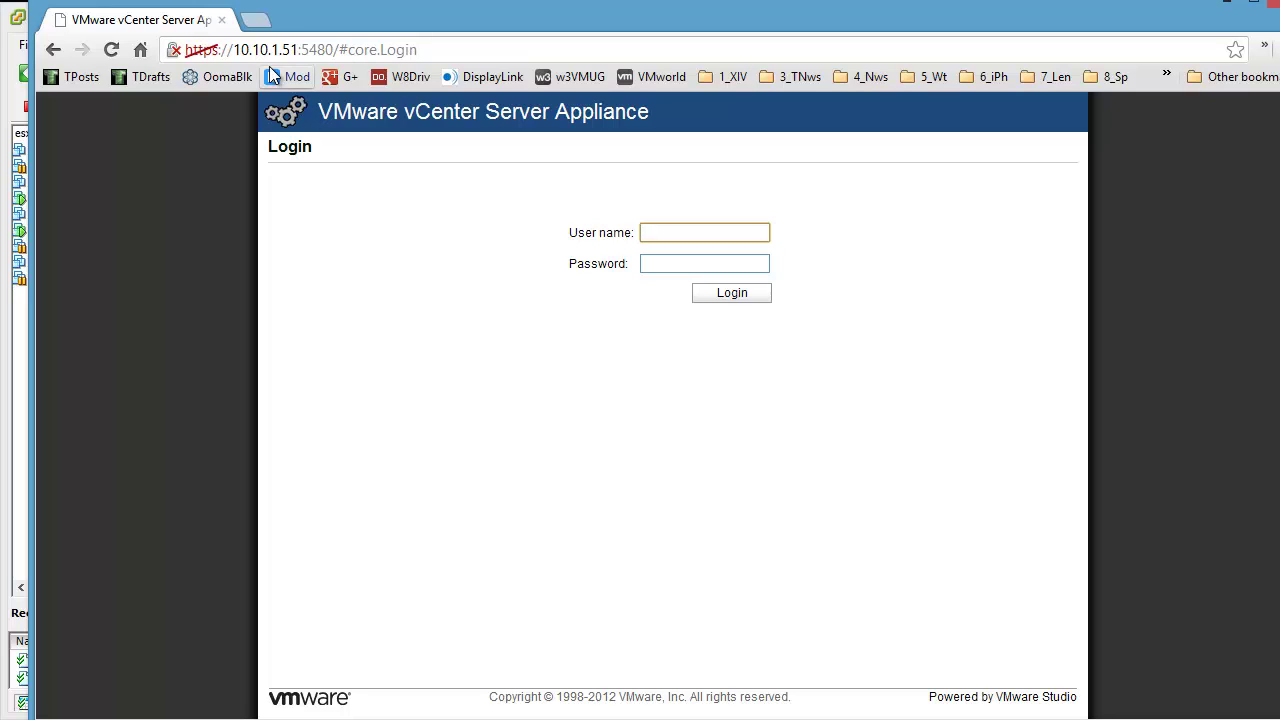
pyautogui.click(312, 50)
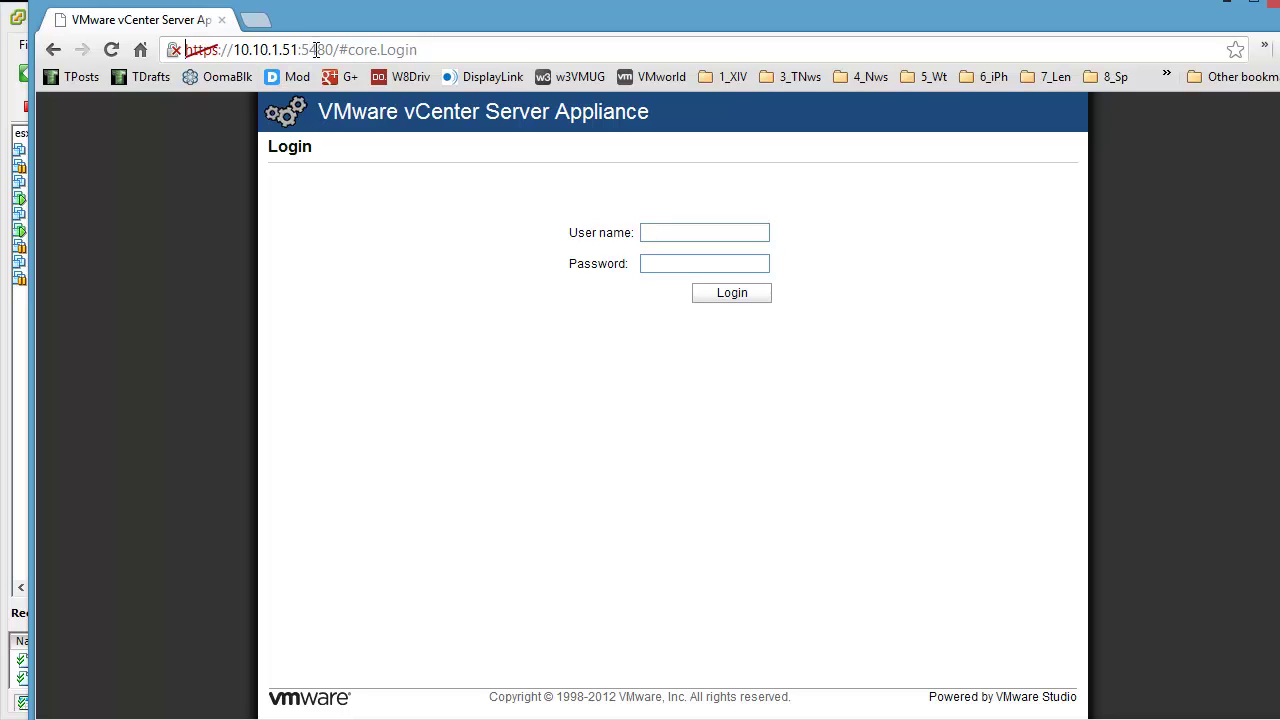
pyautogui.hotkey('ctrl', 'a')
pyautogui.write('https')
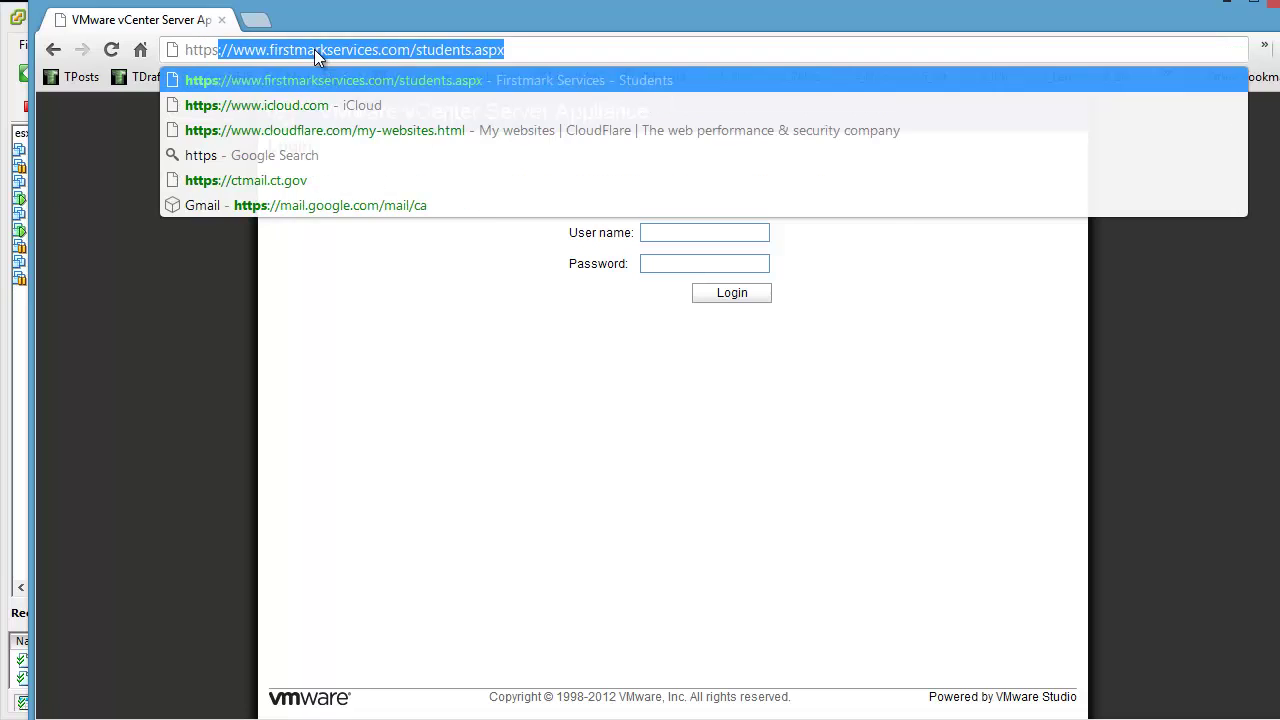
pyautogui.write('://vcenter:')
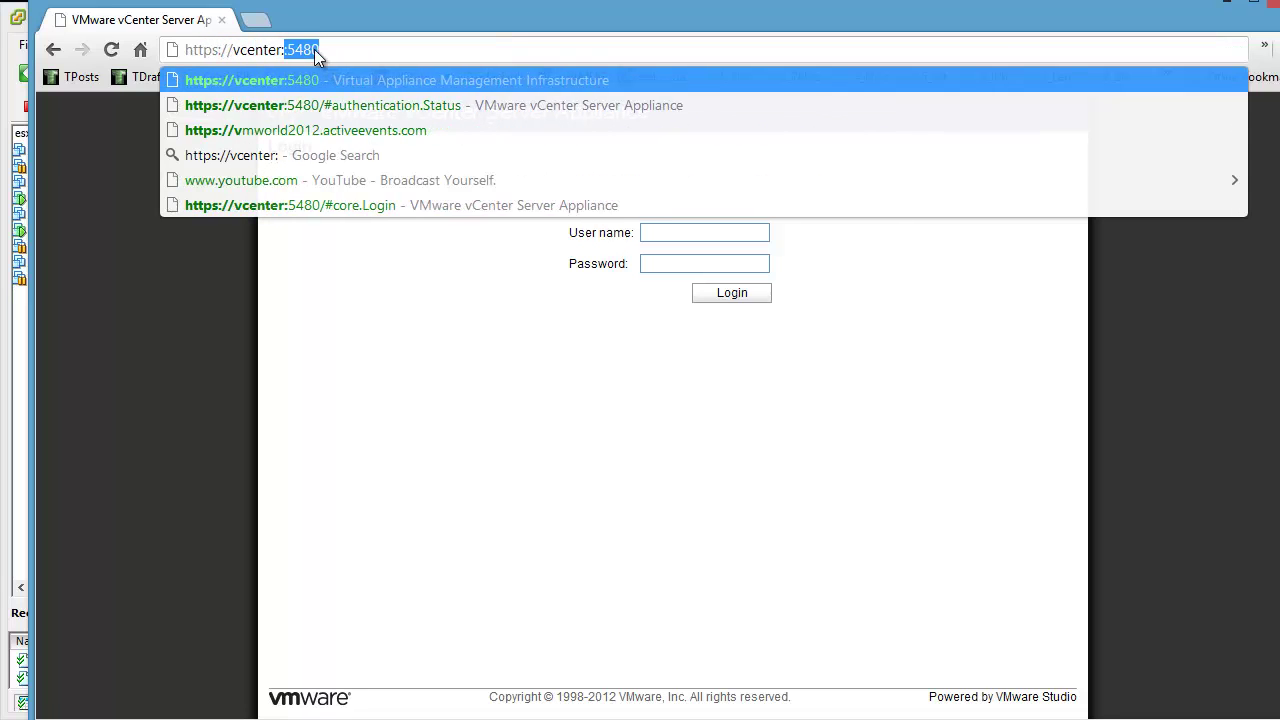
pyautogui.write('5480')
pyautogui.press('Return')
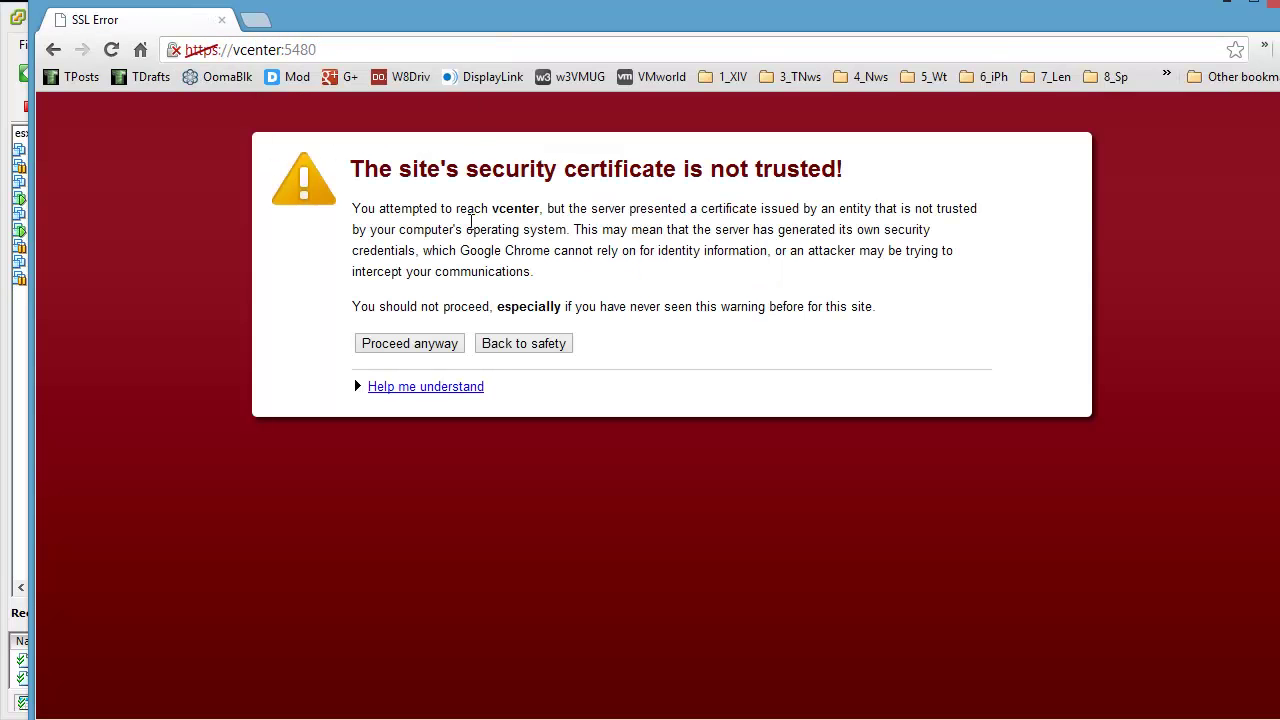
pyautogui.click(434, 343)
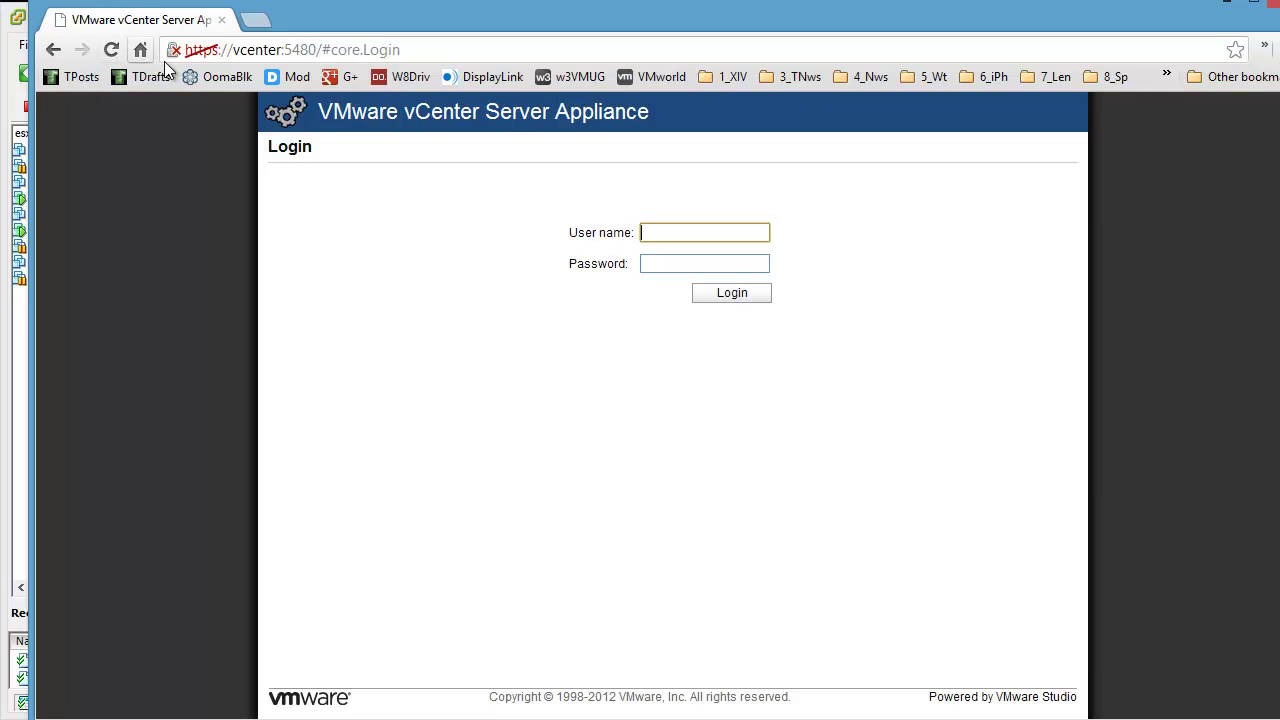
# Step: Bookmark the appliance login page and rename the bookmark to vcenter
pyautogui.moveTo(170, 50); pyautogui.dragTo(172, 79)
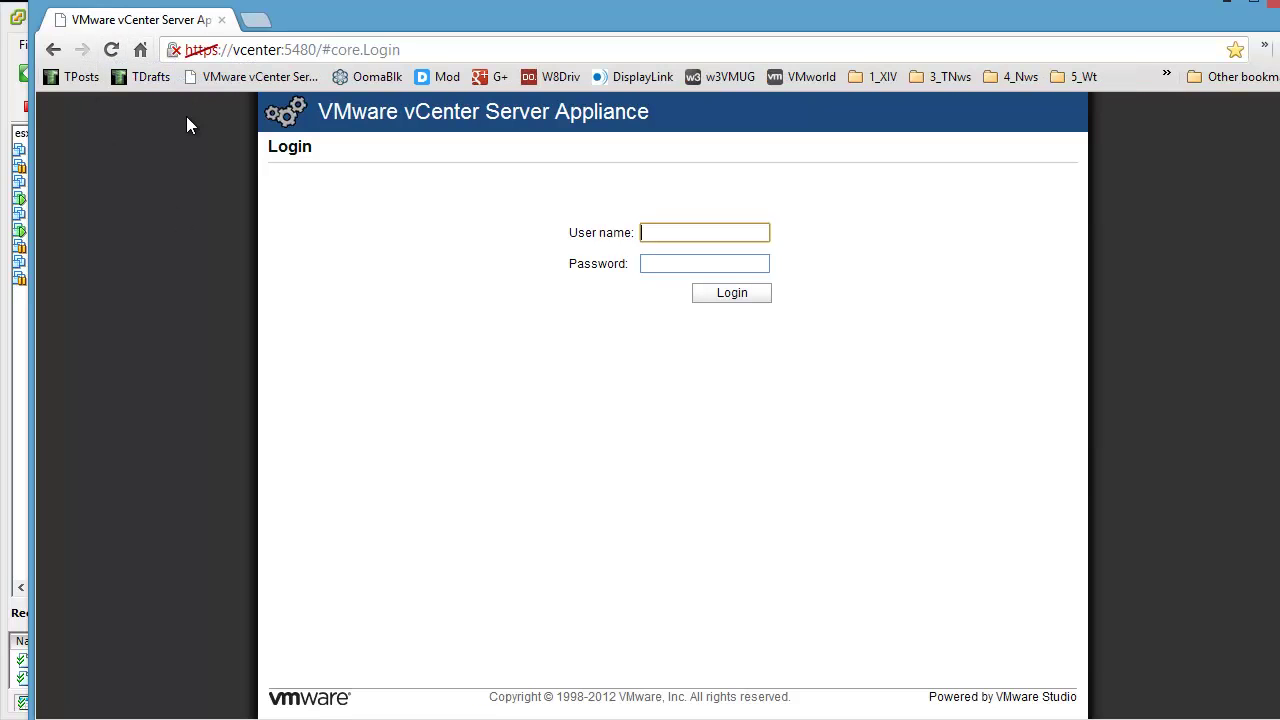
pyautogui.rightClick(219, 74)
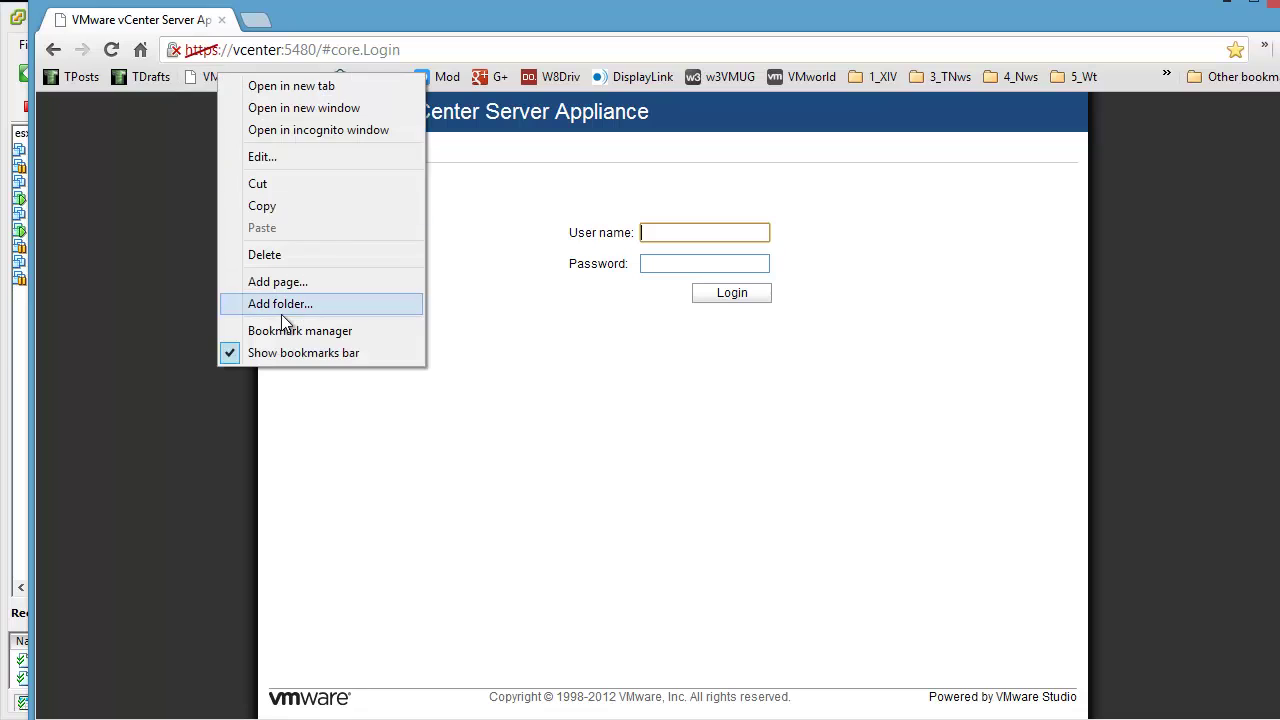
pyautogui.click(262, 157)
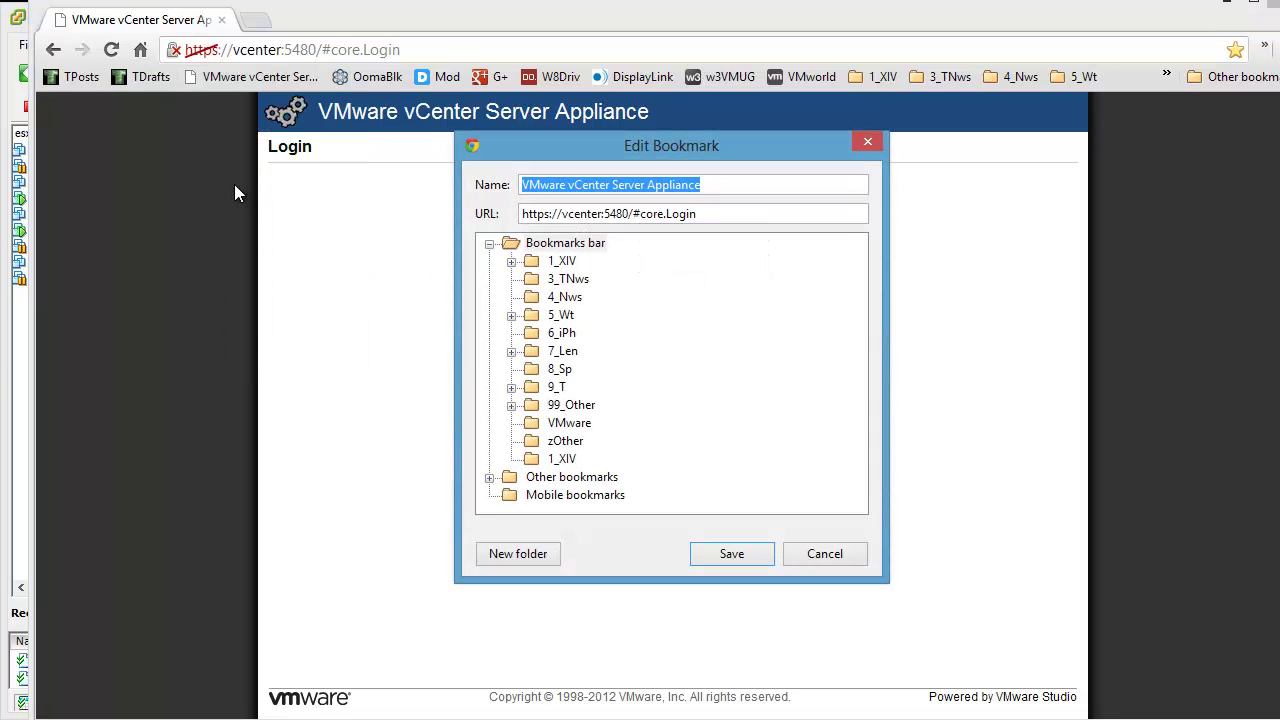
pyautogui.write('vcenter')
pyautogui.press('Return')
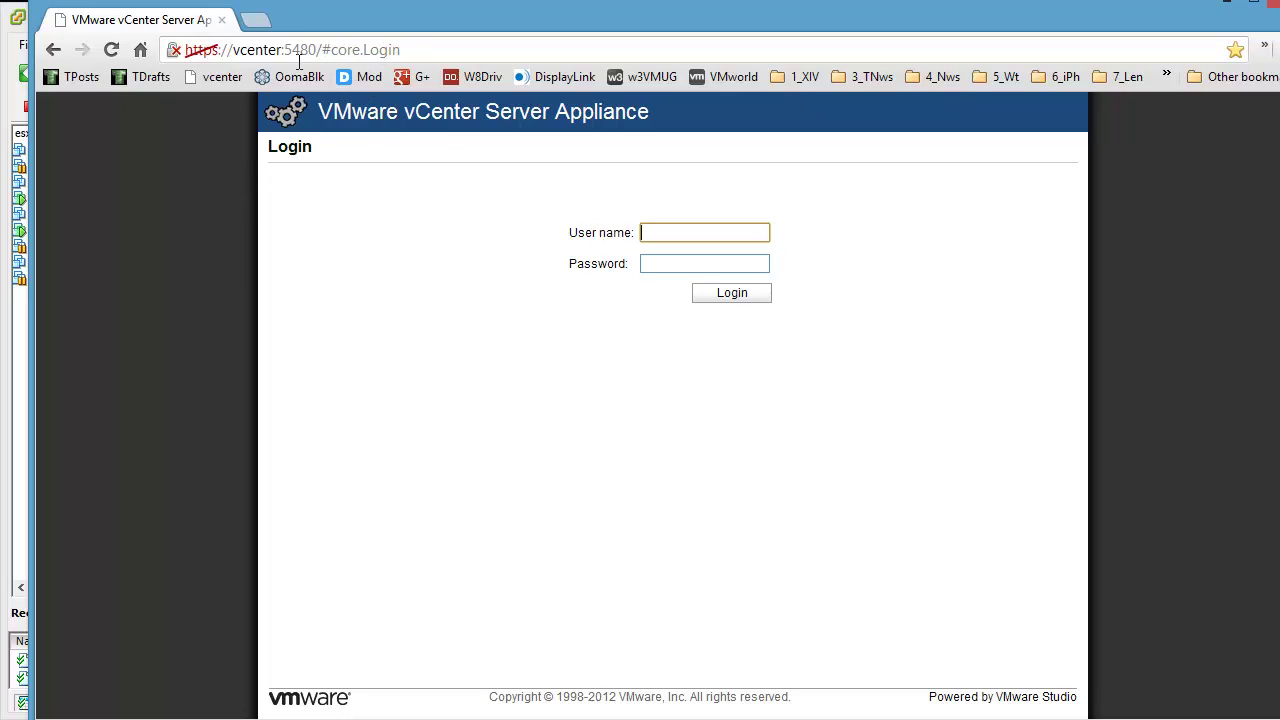
# Step: Remove /#core.Login from the vcenter bookmark's address, save, and open it
pyautogui.rightClick(216, 77)
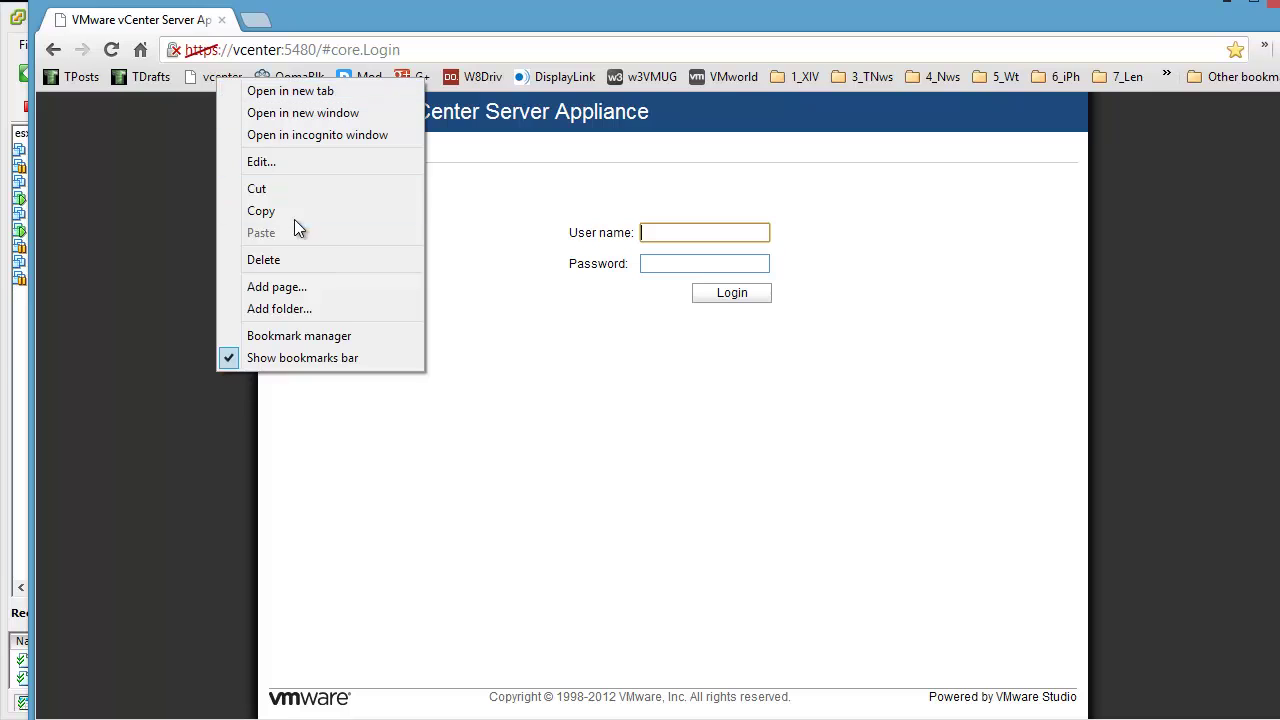
pyautogui.click(342, 164)
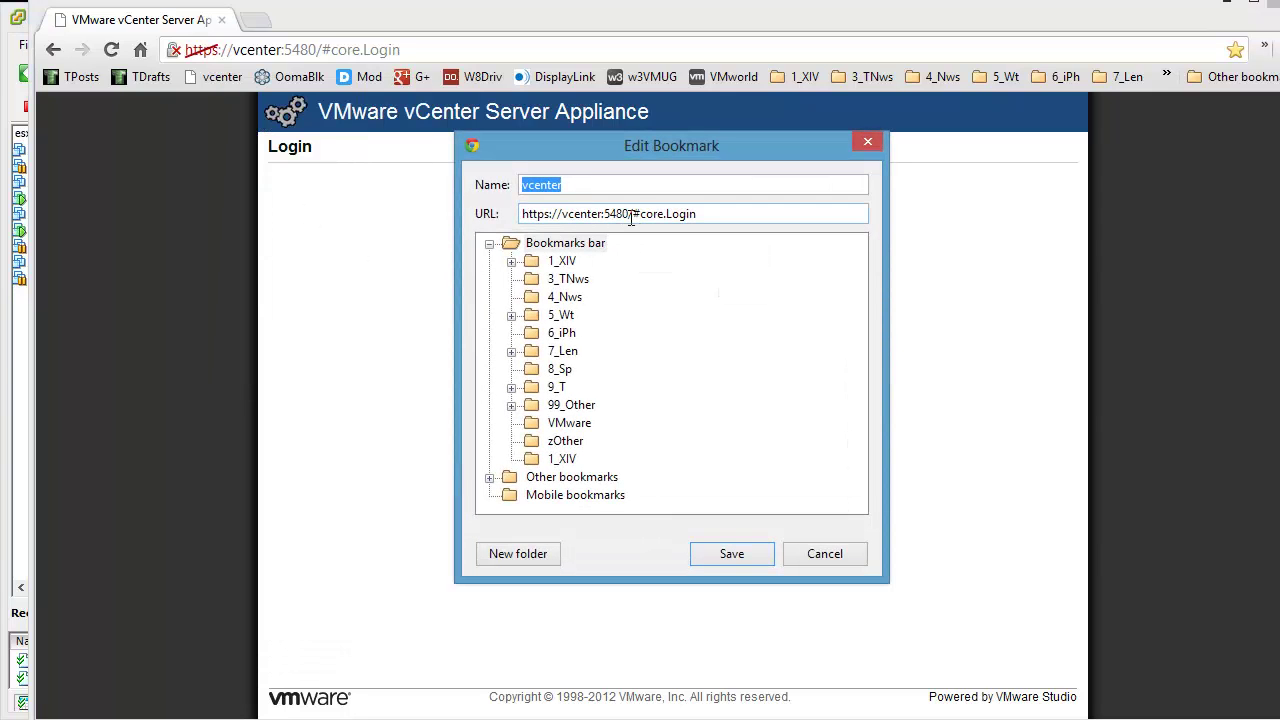
pyautogui.moveTo(628, 213); pyautogui.dragTo(698, 213)
pyautogui.press('BackSpace')
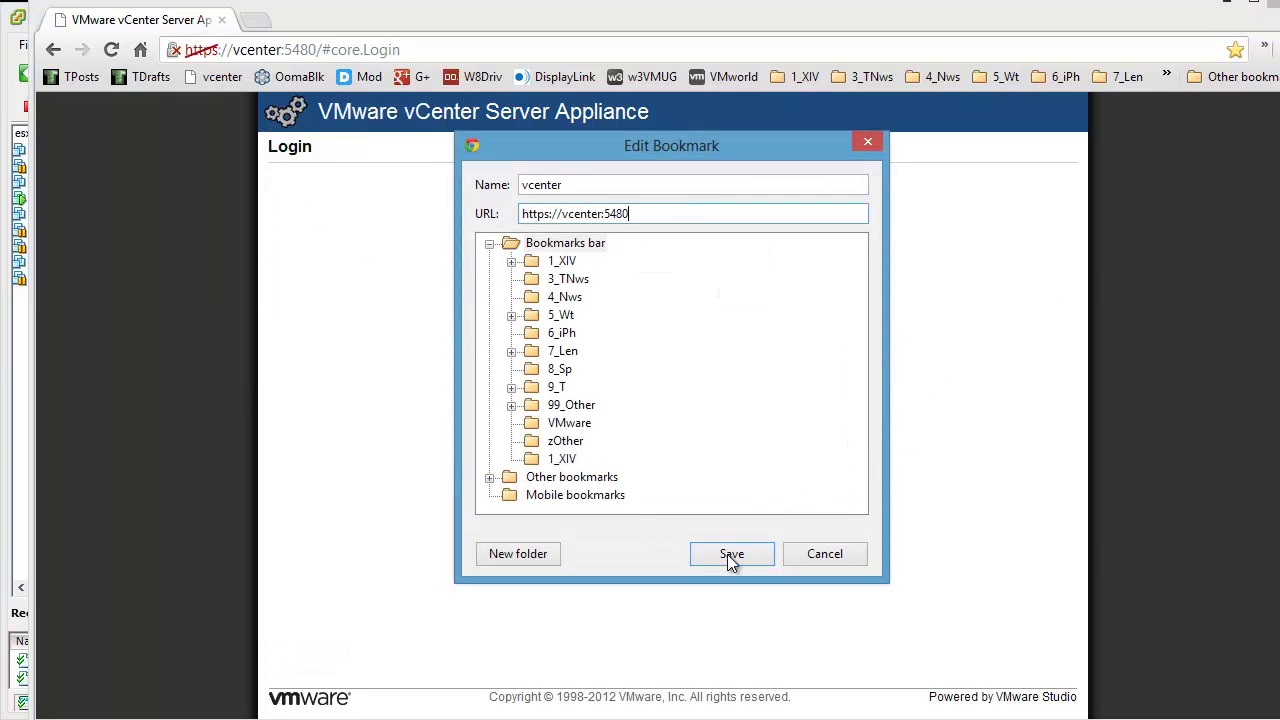
pyautogui.click(729, 555)
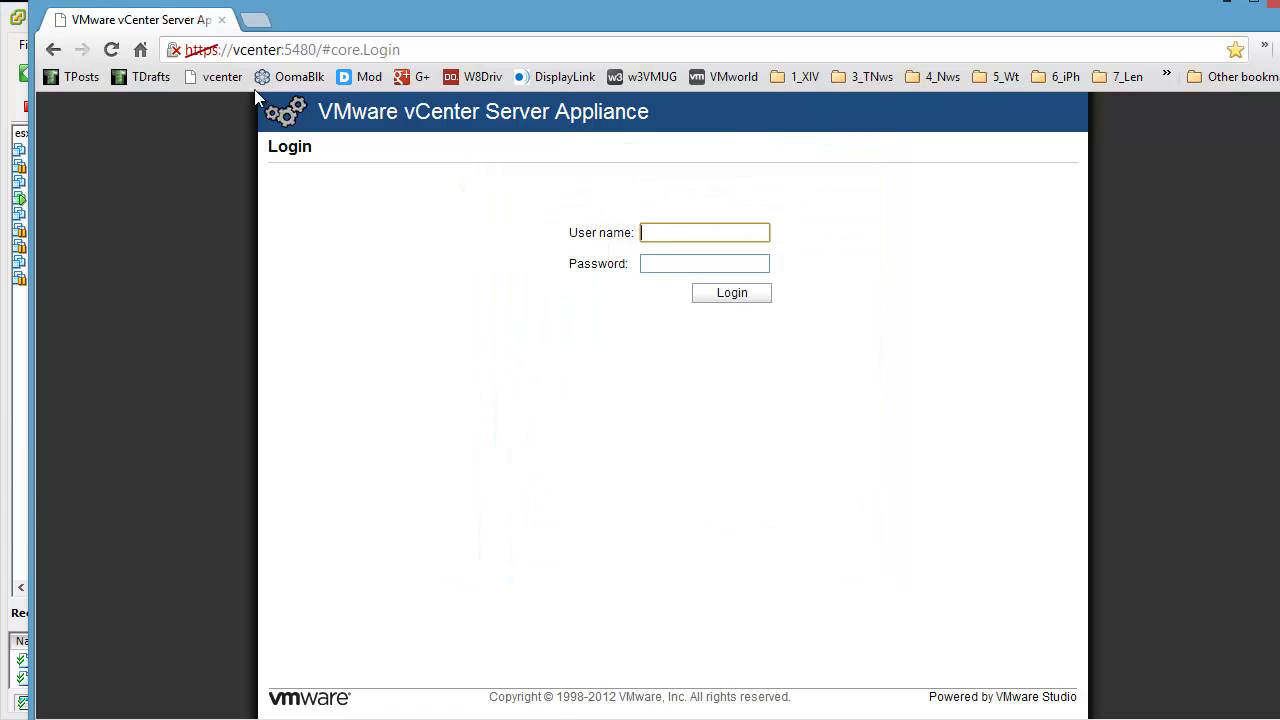
pyautogui.click(214, 77)
# Step: Sign in to the appliance as root with its password and maximize the browser
pyautogui.write('root')
pyautogui.press('Tab')
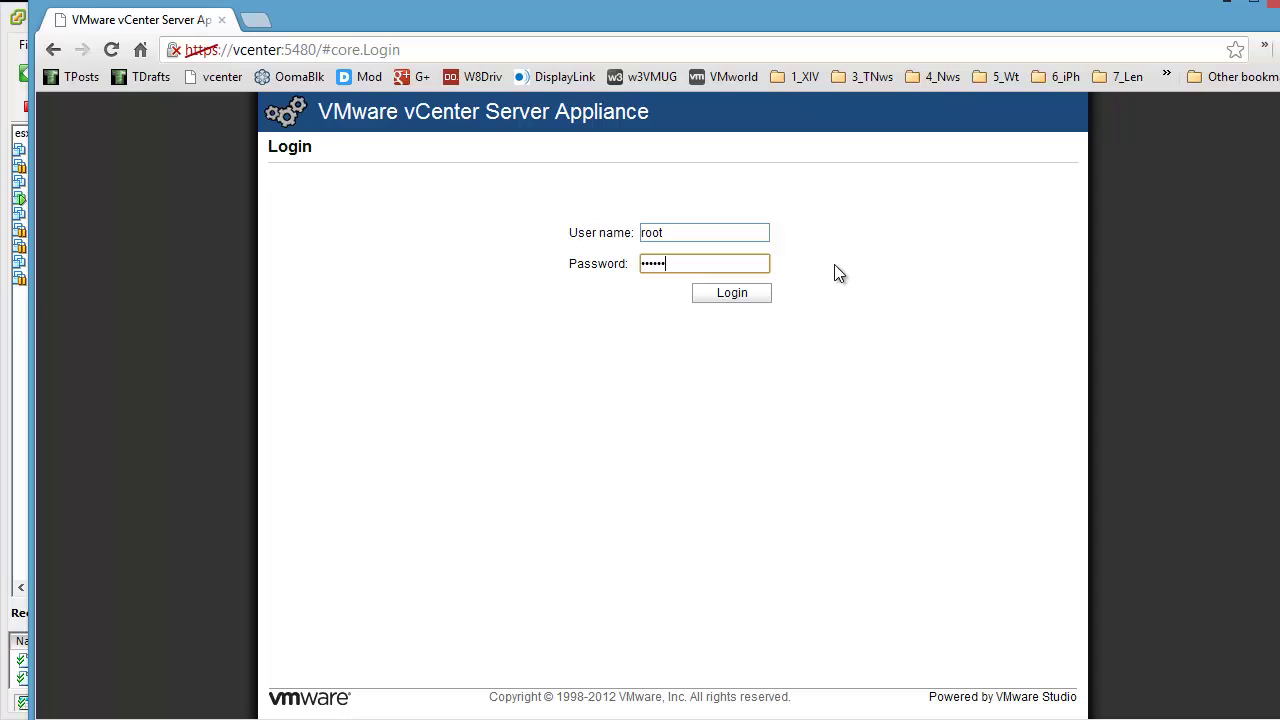
pyautogui.press('Return')
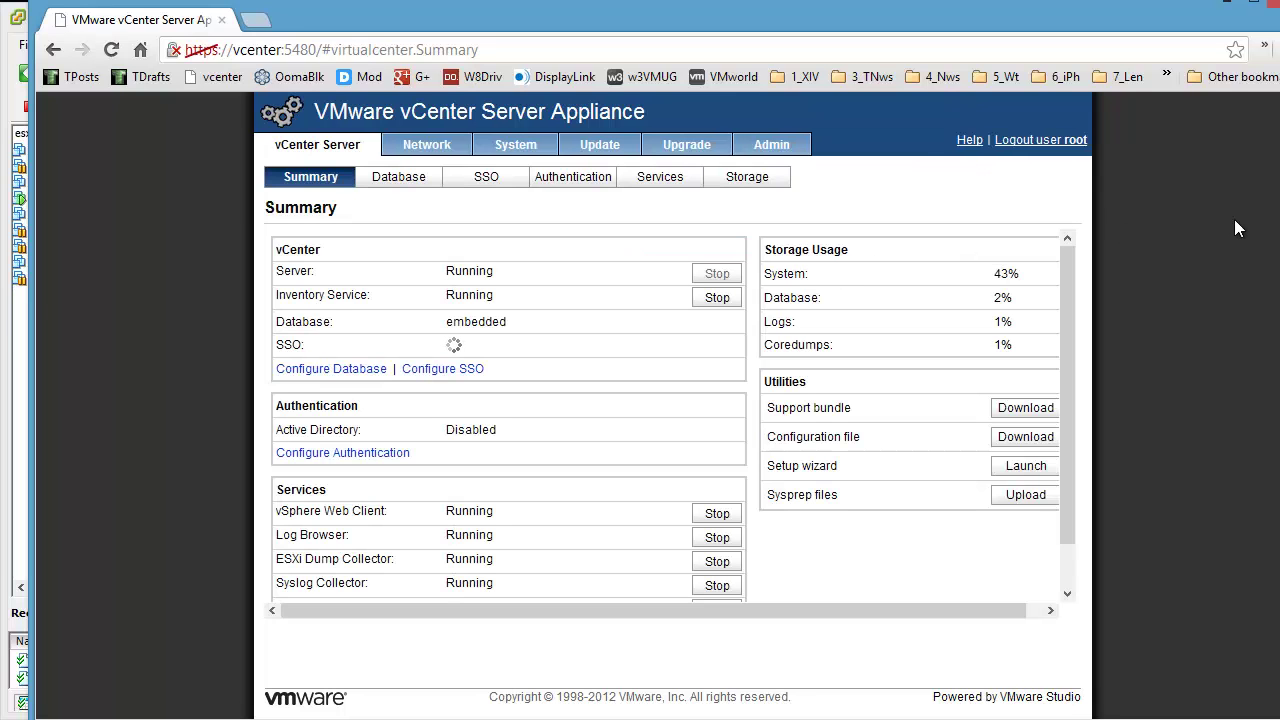
pyautogui.press('super+Up')
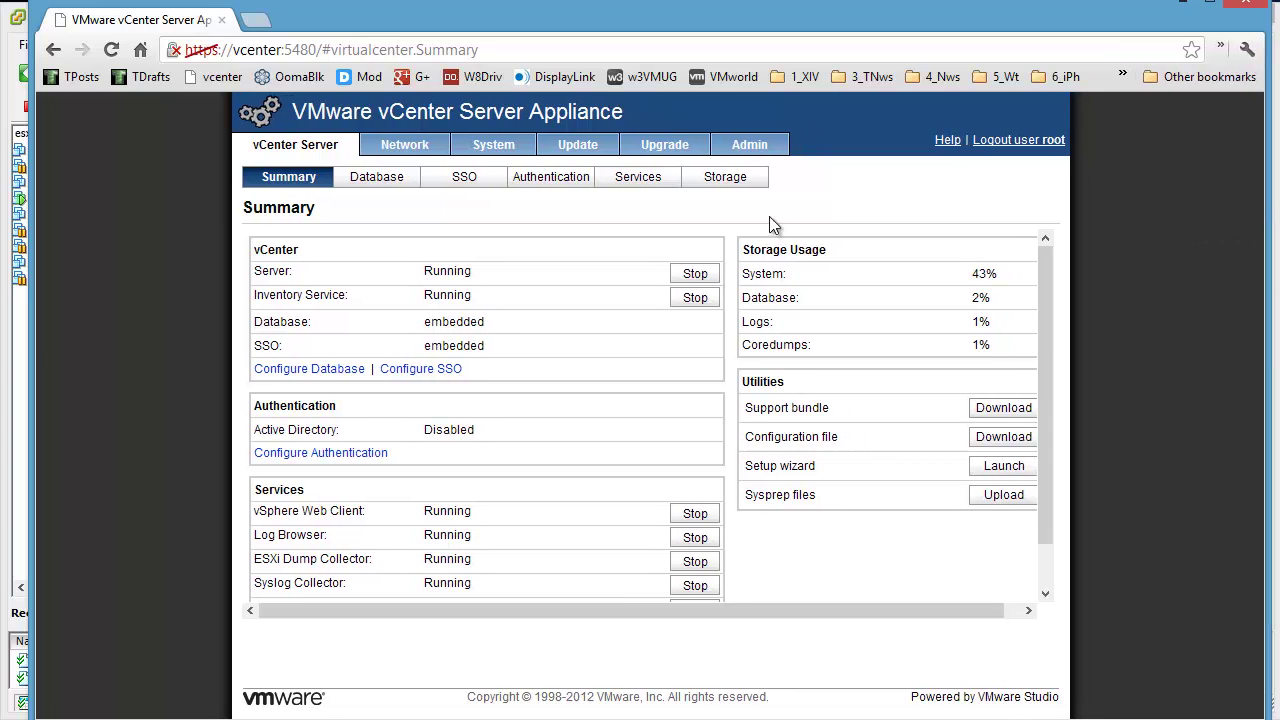
pyautogui.moveTo(35, 244); pyautogui.dragTo(3, 234)
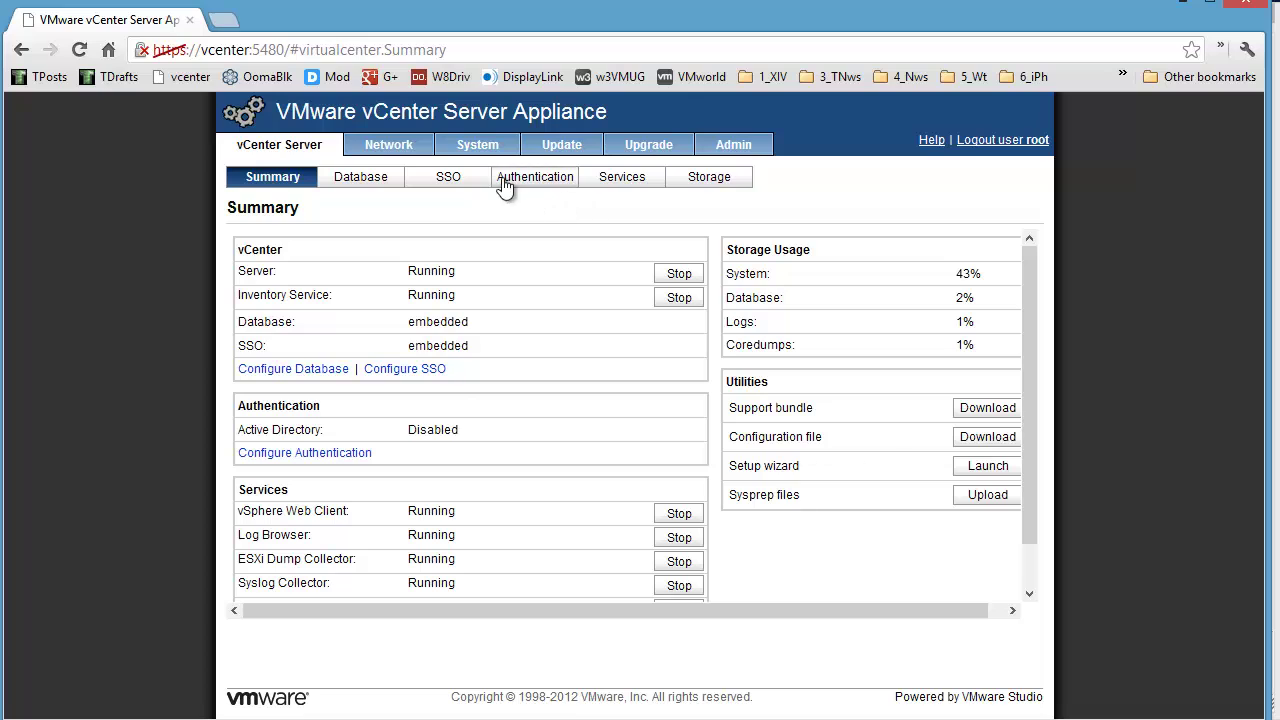
# Step: Check the Network Status page, glance at Address, and return to Status
pyautogui.click(410, 148)
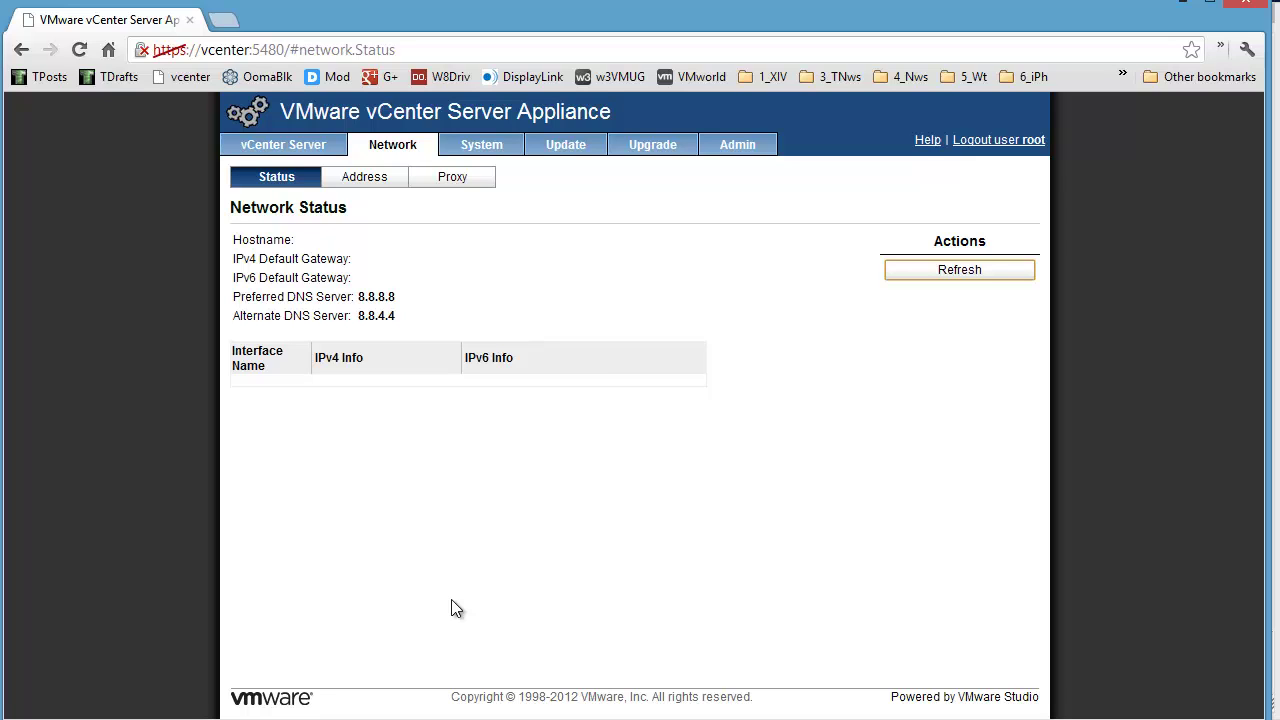
pyautogui.click(364, 177)
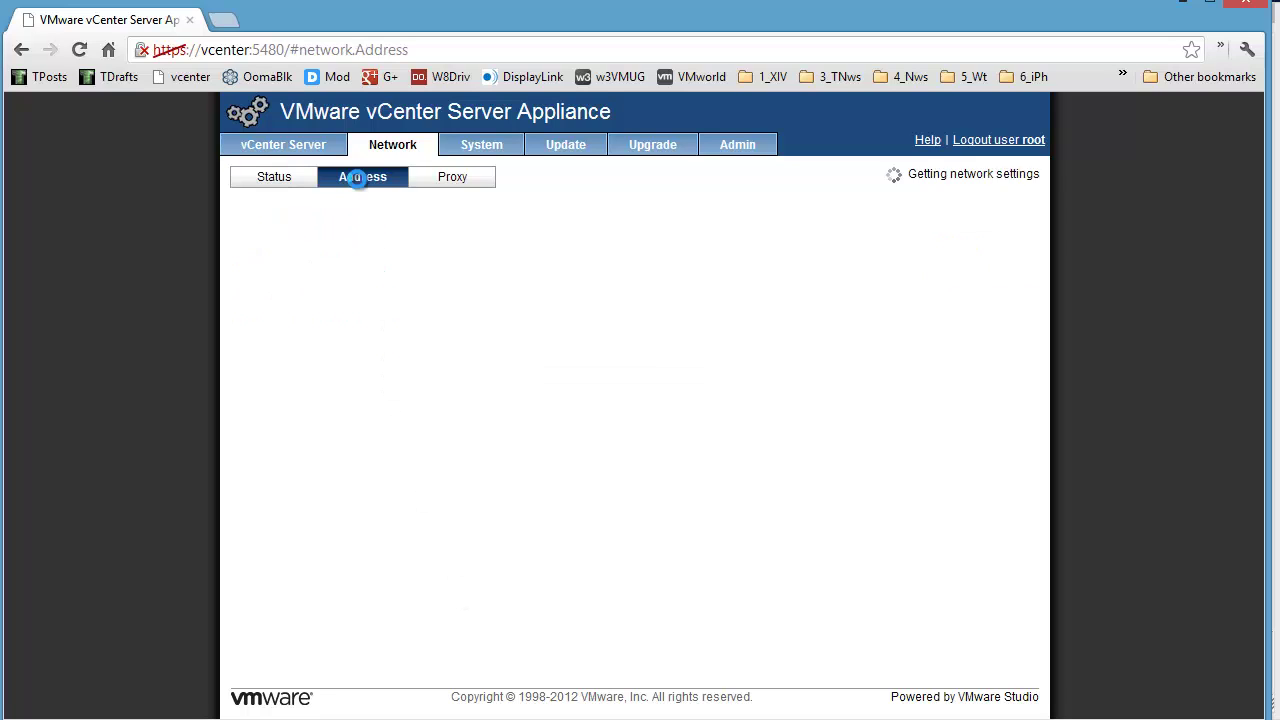
pyautogui.click(277, 177)
pyautogui.moveTo(372, 240); pyautogui.dragTo(378, 240)
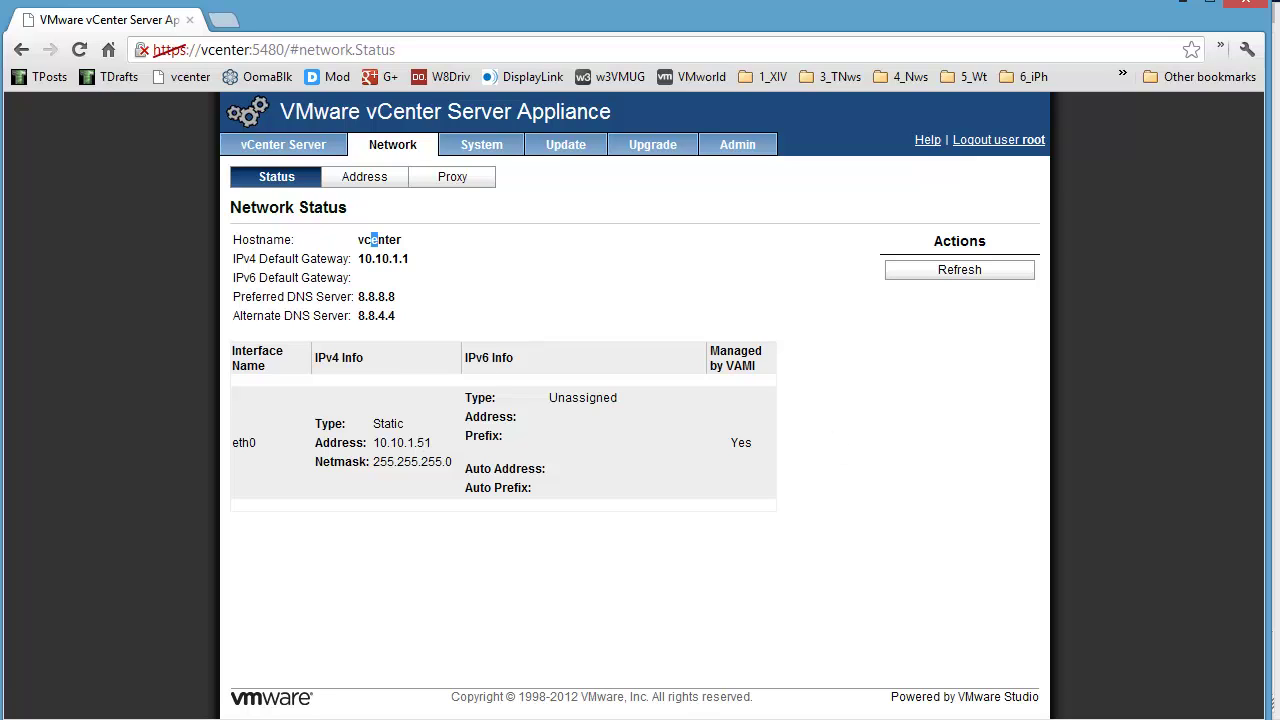
# Step: Ping vcenter from a command prompt, close it, and minimize the browser
pyautogui.hotkey('alt', 'Tab')
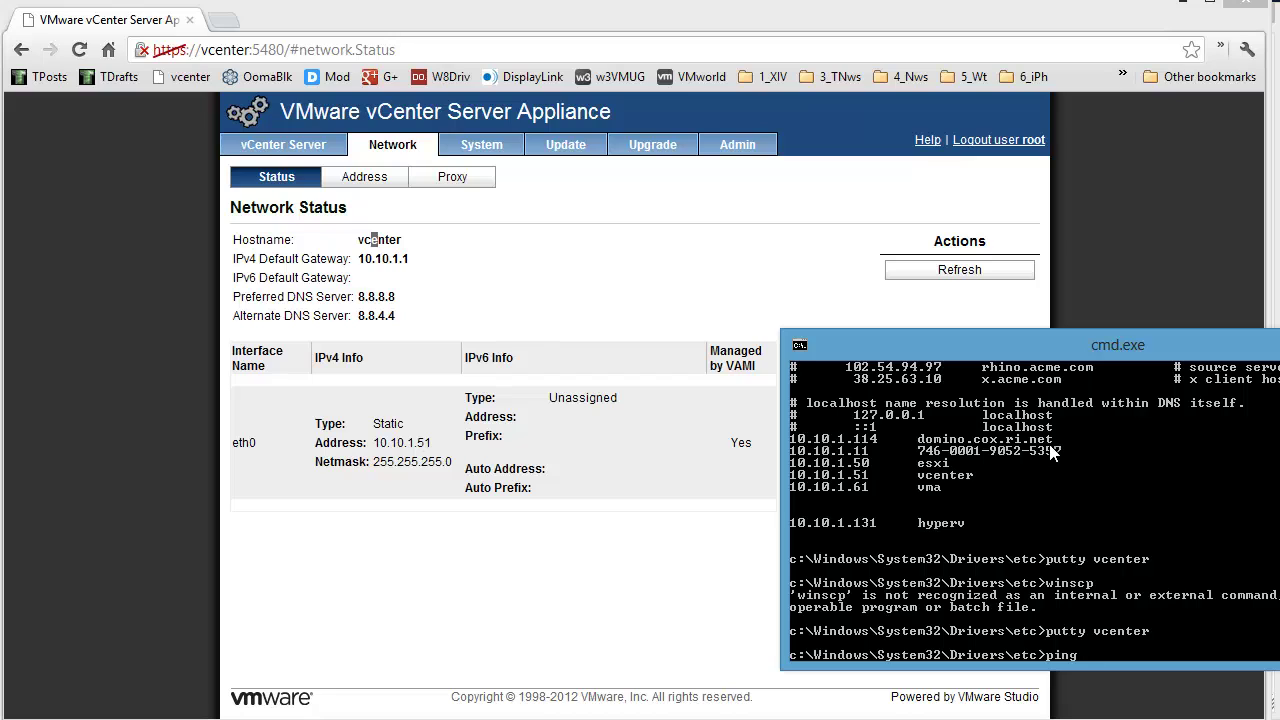
pyautogui.write('r')
pyautogui.press('Return')
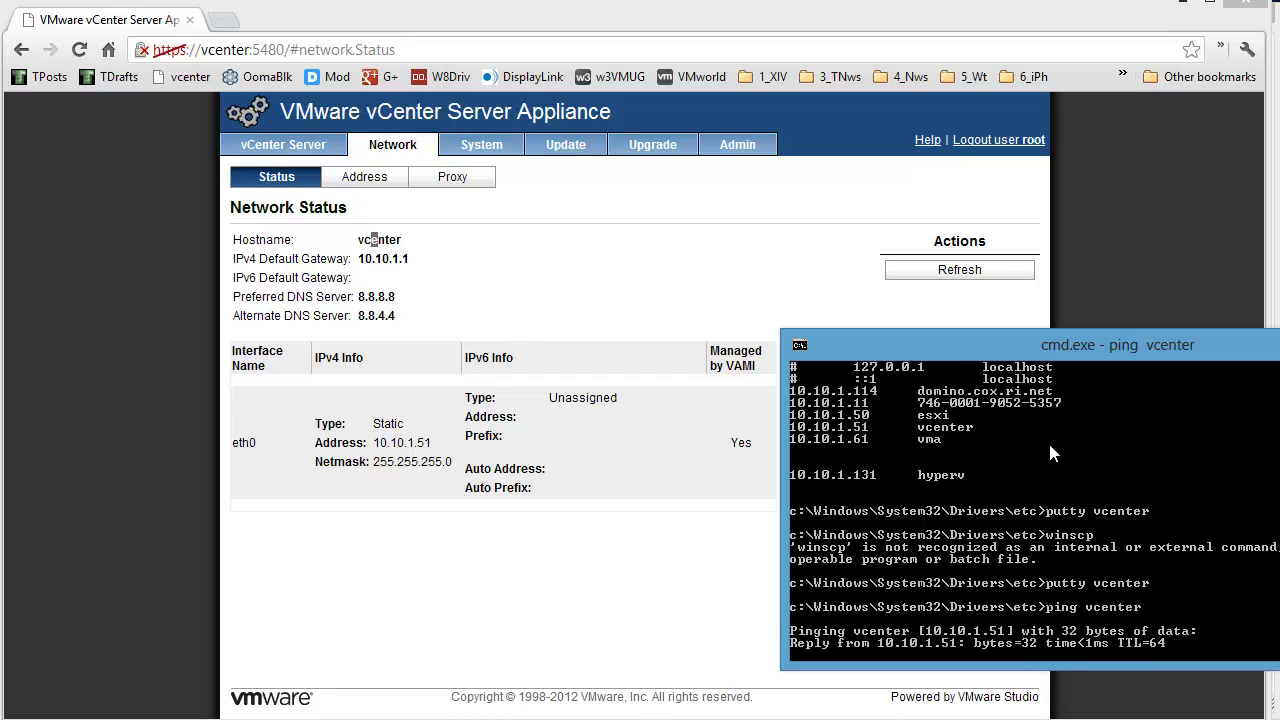
pyautogui.hotkey('ctrl', 'c')
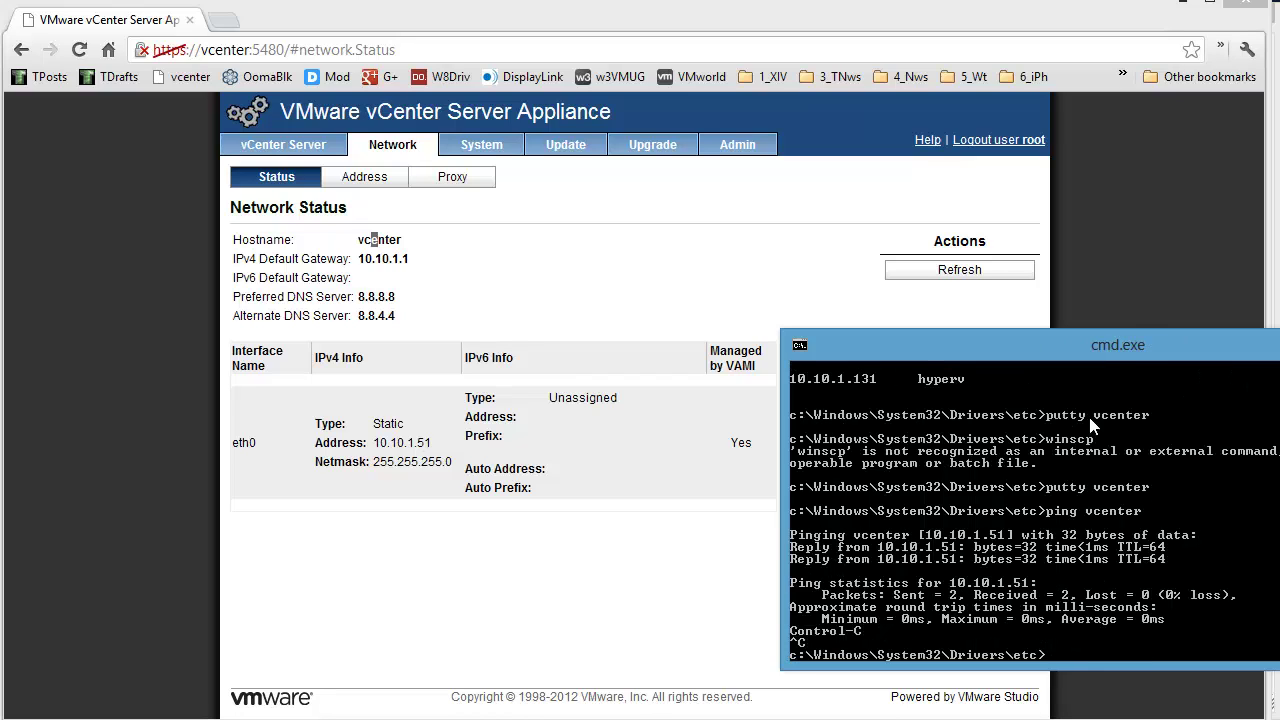
pyautogui.hotkey('alt', 'F4')
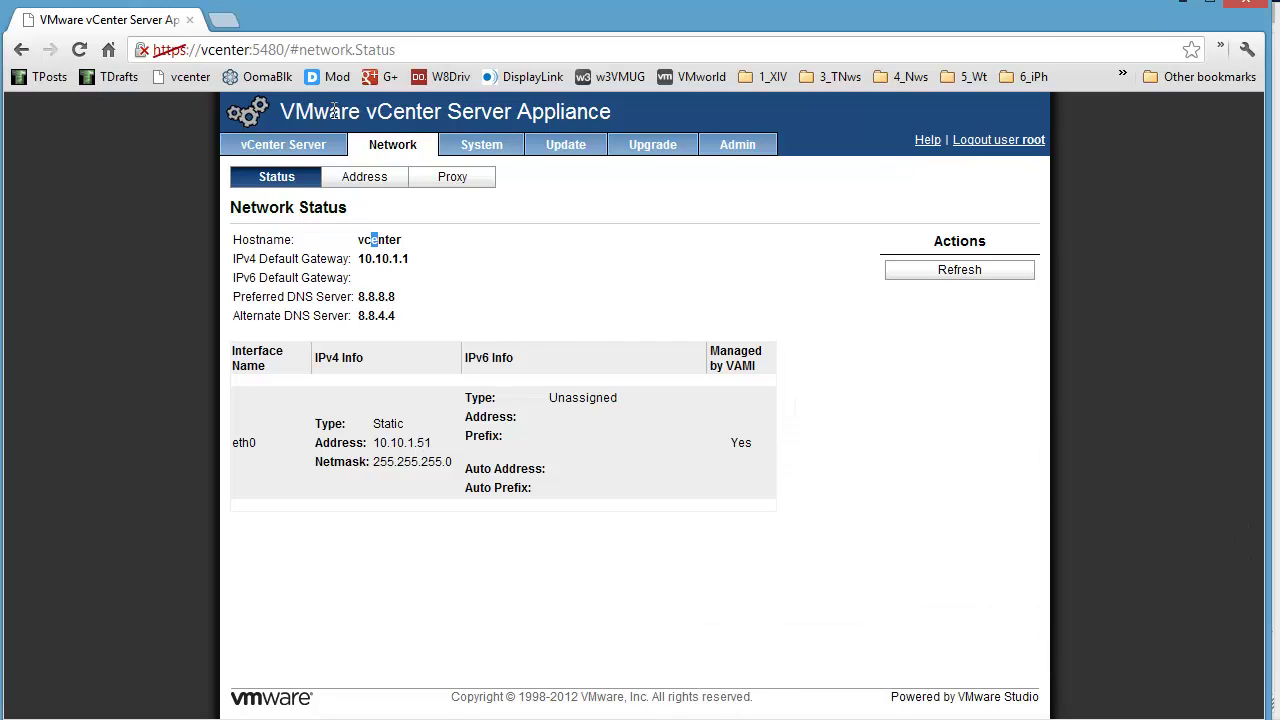
pyautogui.click(1184, 3)
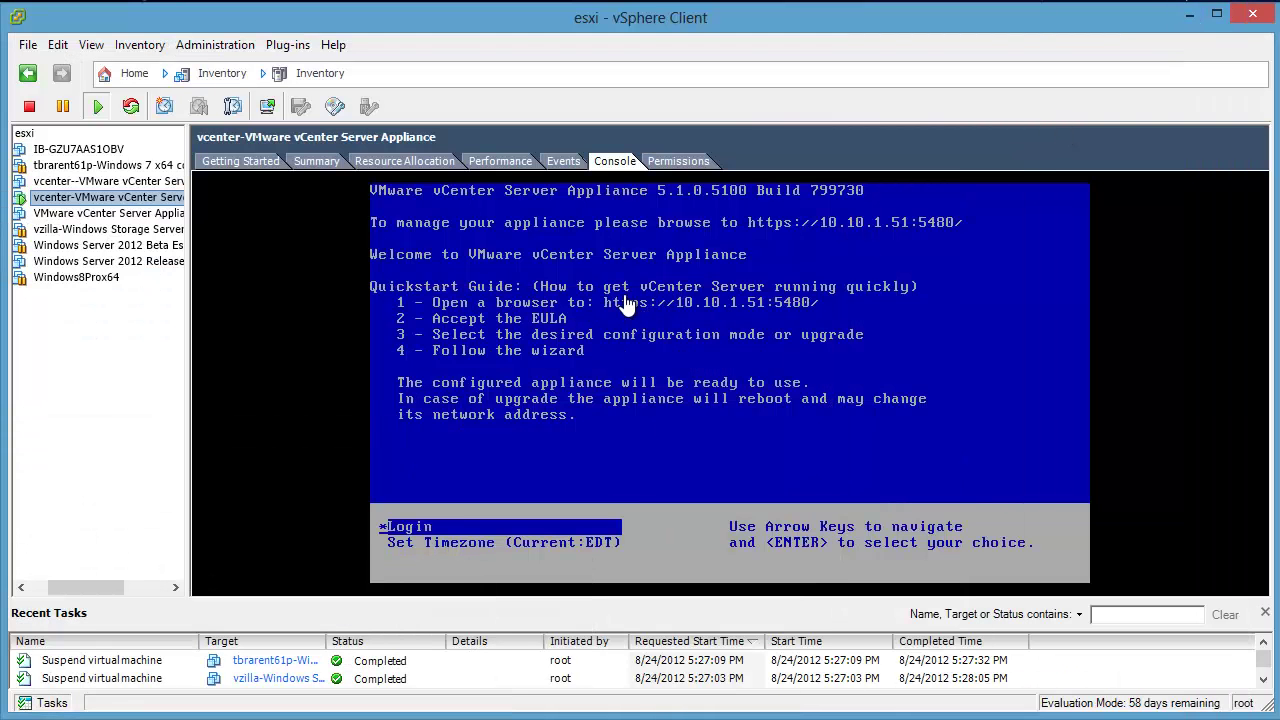
# Step: Close the esxi connection, log in to vcenter, and install its certificate permanently
pyautogui.click(1252, 14)
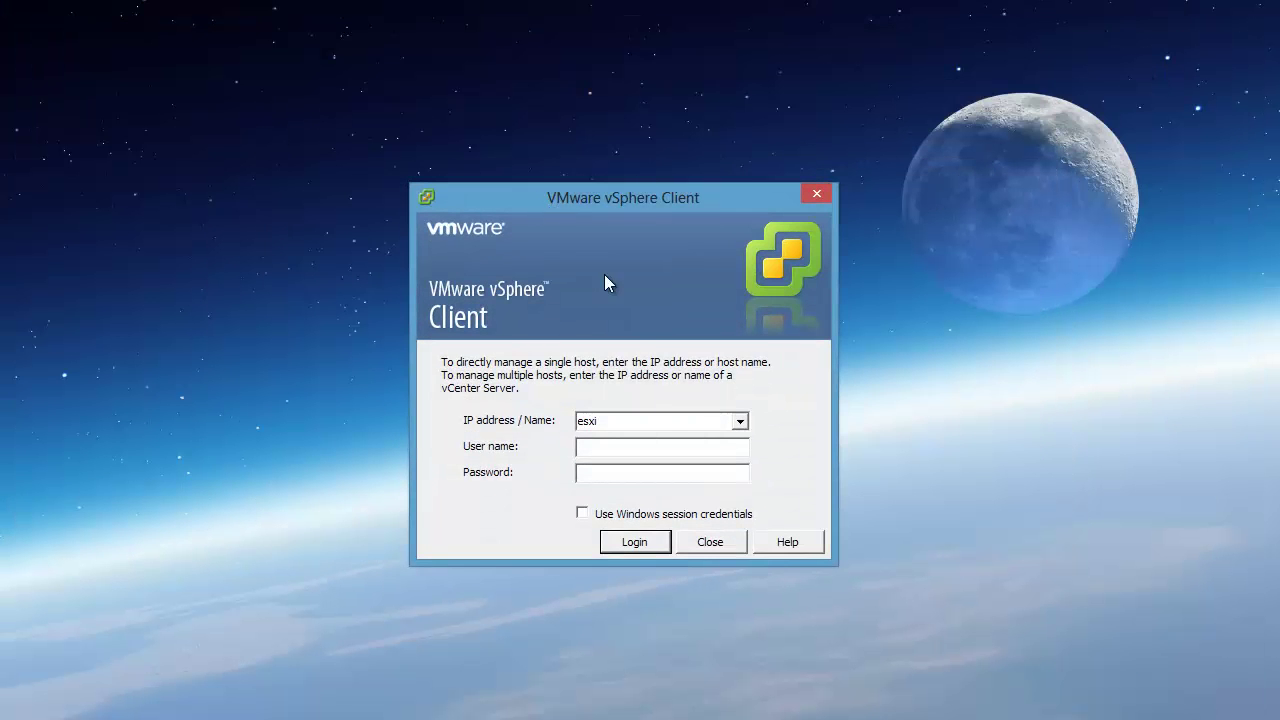
pyautogui.doubleClick(691, 420)
pyautogui.write('vc')
pyautogui.write('enter')
pyautogui.write('ro')
pyautogui.write('********')
pyautogui.click(658, 551)
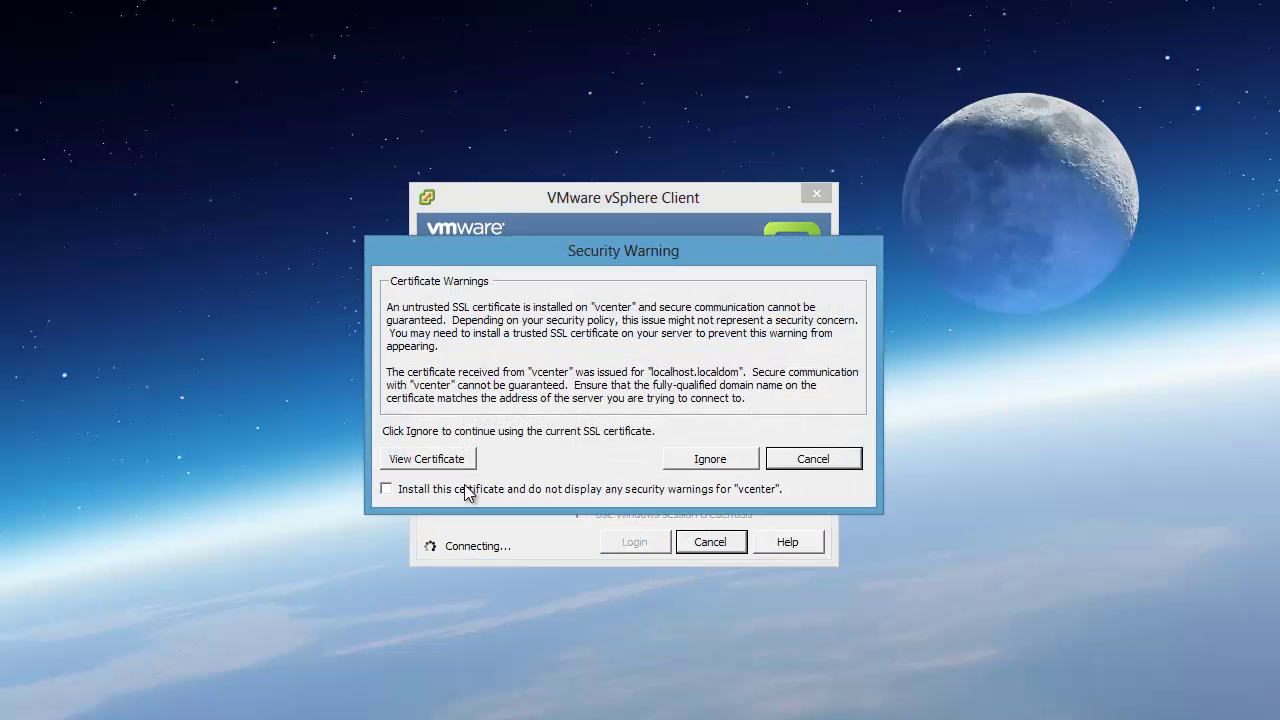
pyautogui.click(489, 492)
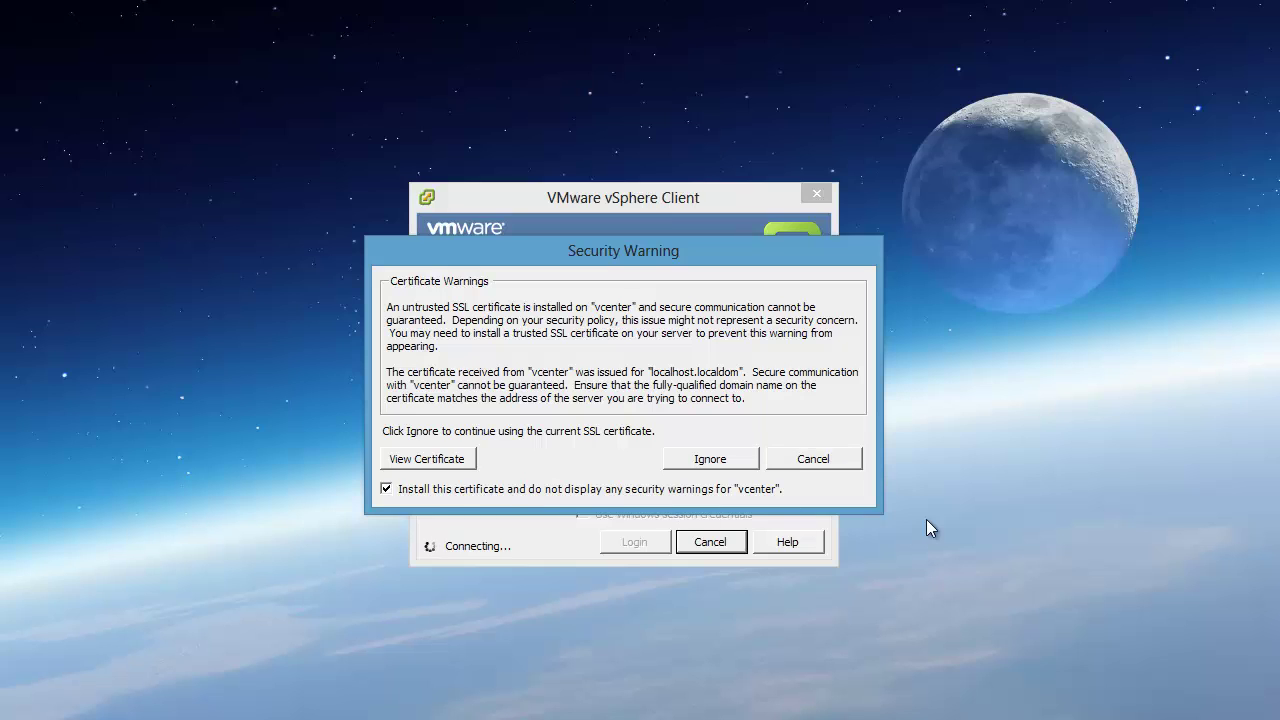
pyautogui.click(731, 463)
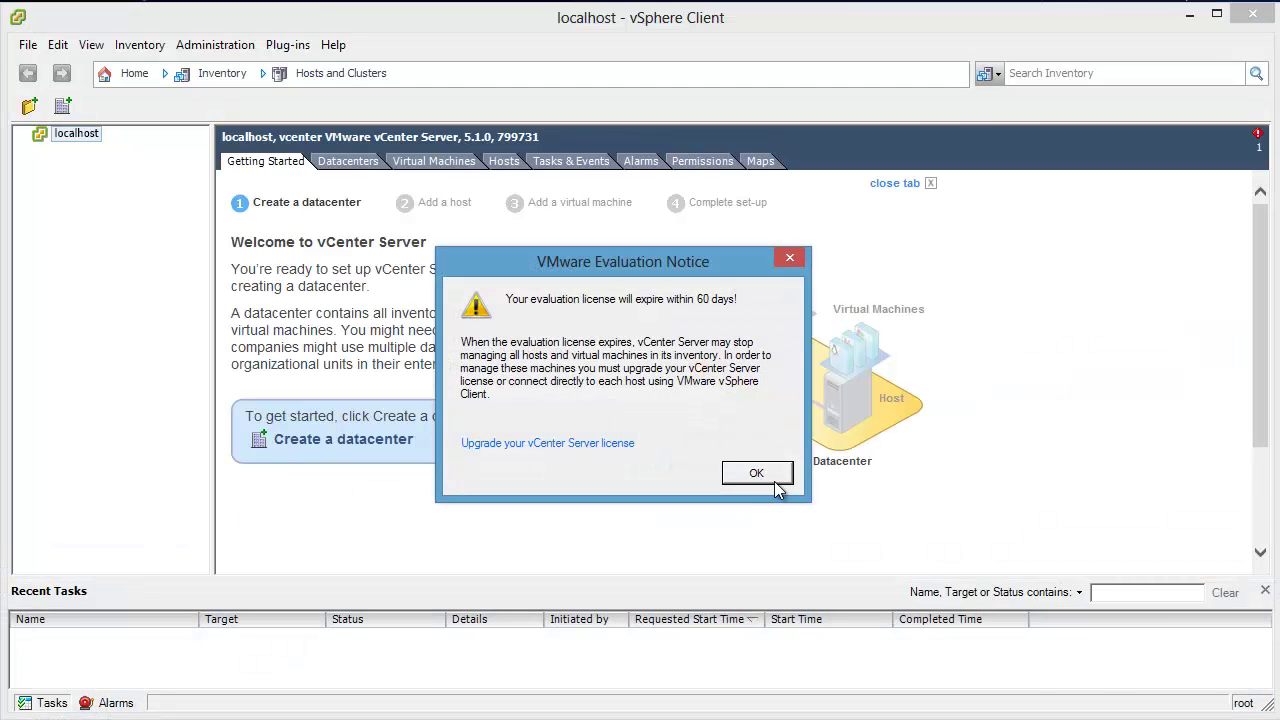
# Step: Dismiss the evaluation notice, create 'Datacenter' under localhost, and launch Add a host
pyautogui.click(769, 479)
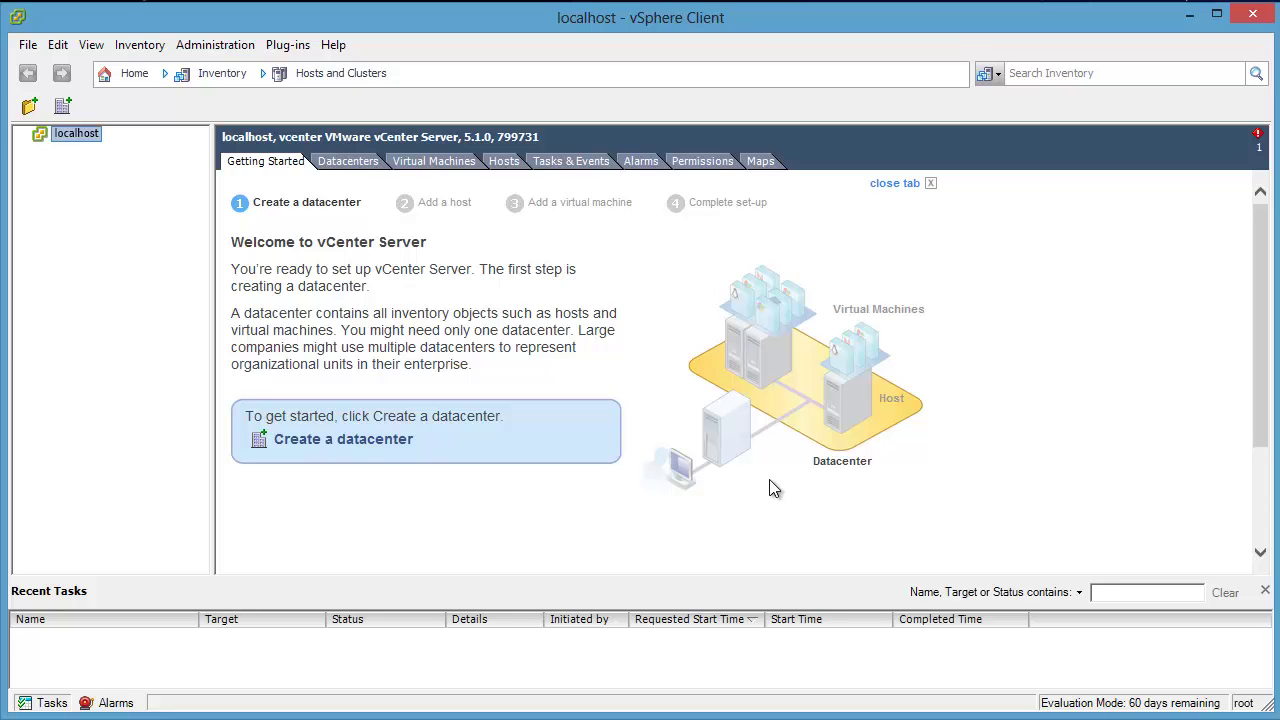
pyautogui.click(348, 441)
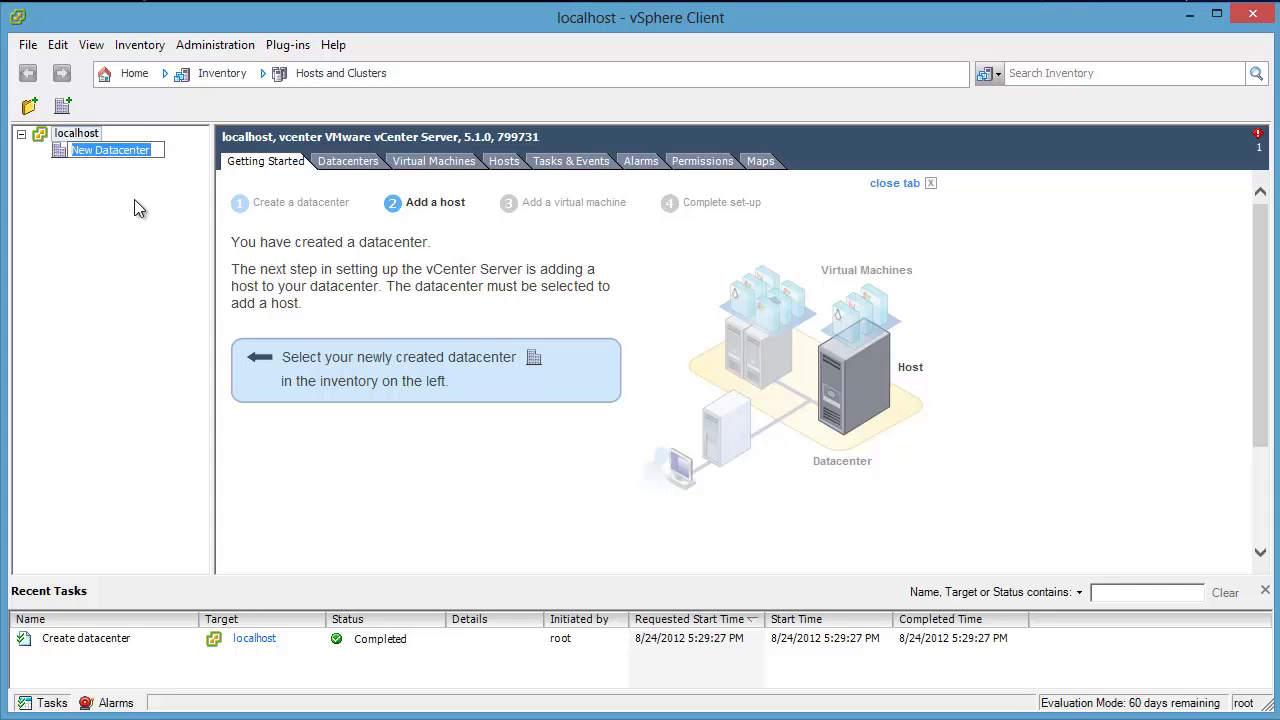
pyautogui.write('Datacenter')
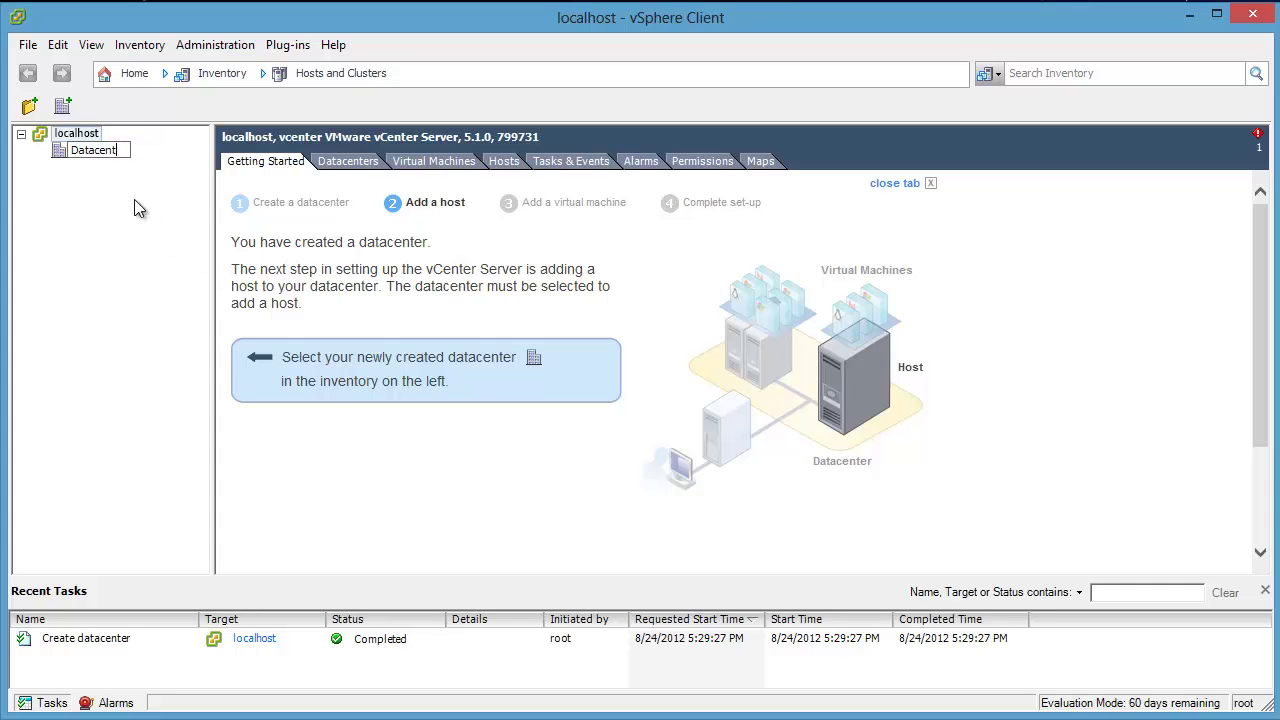
pyautogui.press('Return')
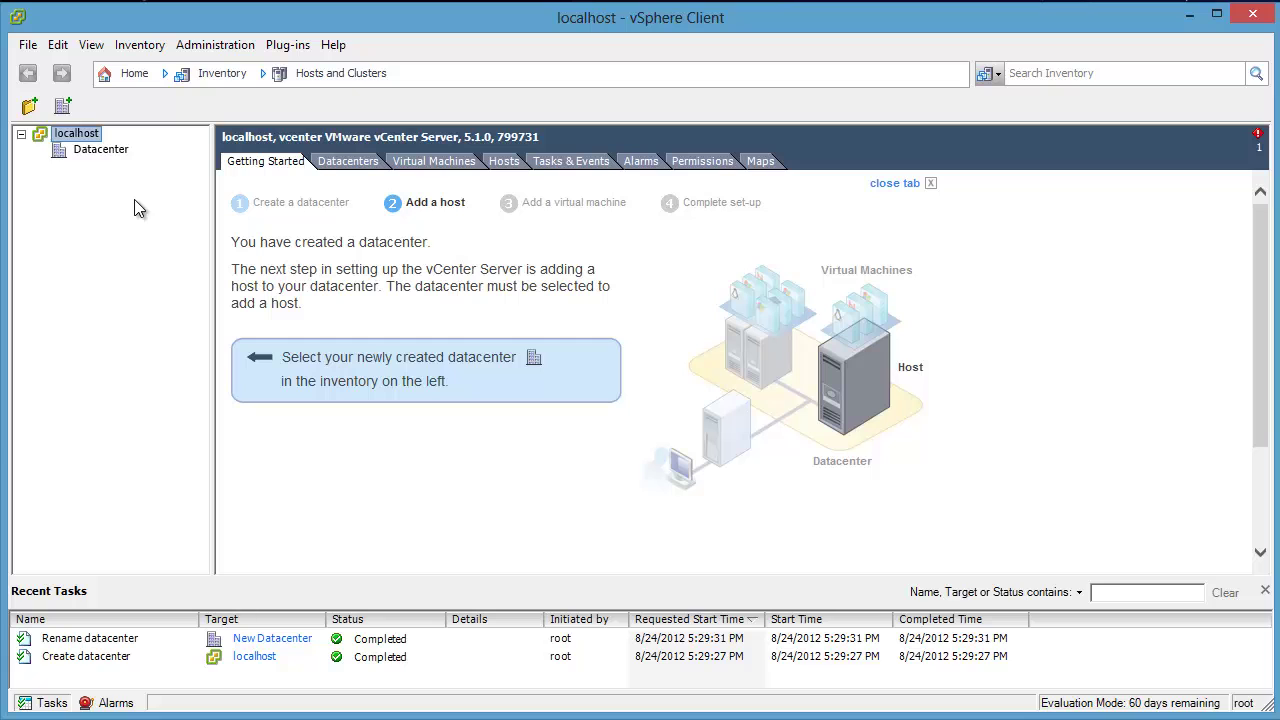
pyautogui.click(95, 150)
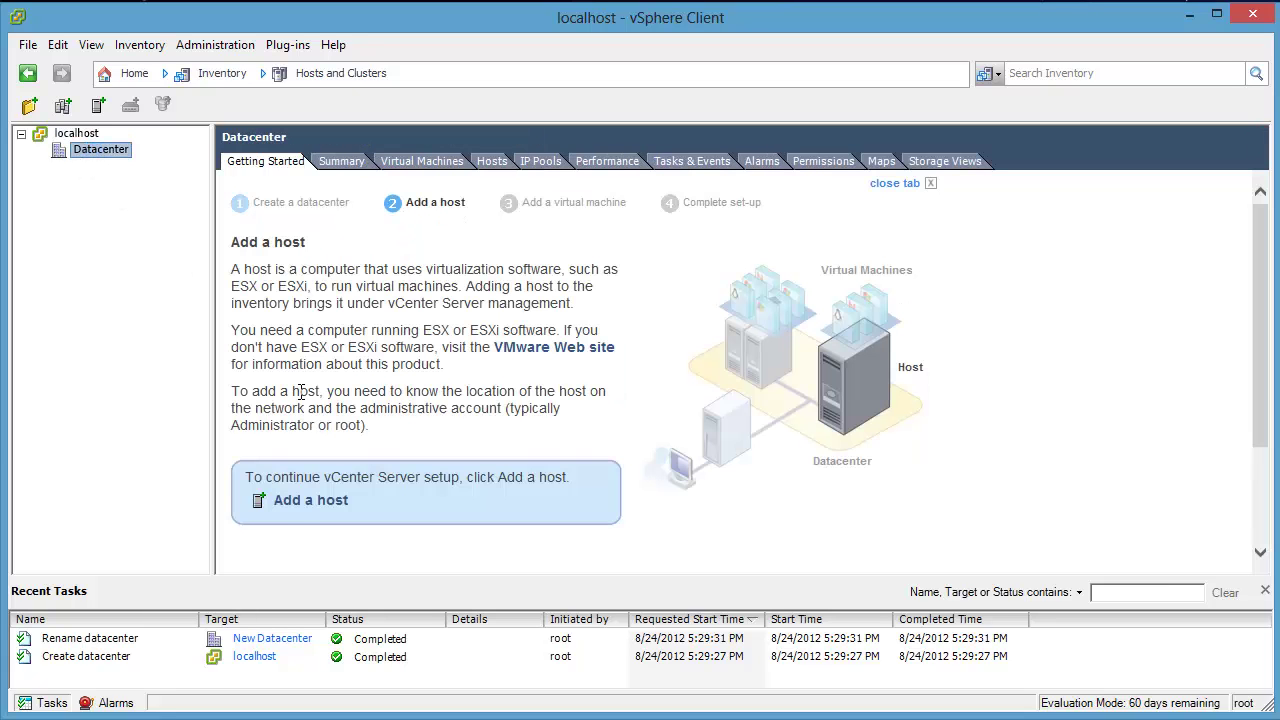
pyautogui.click(406, 500)
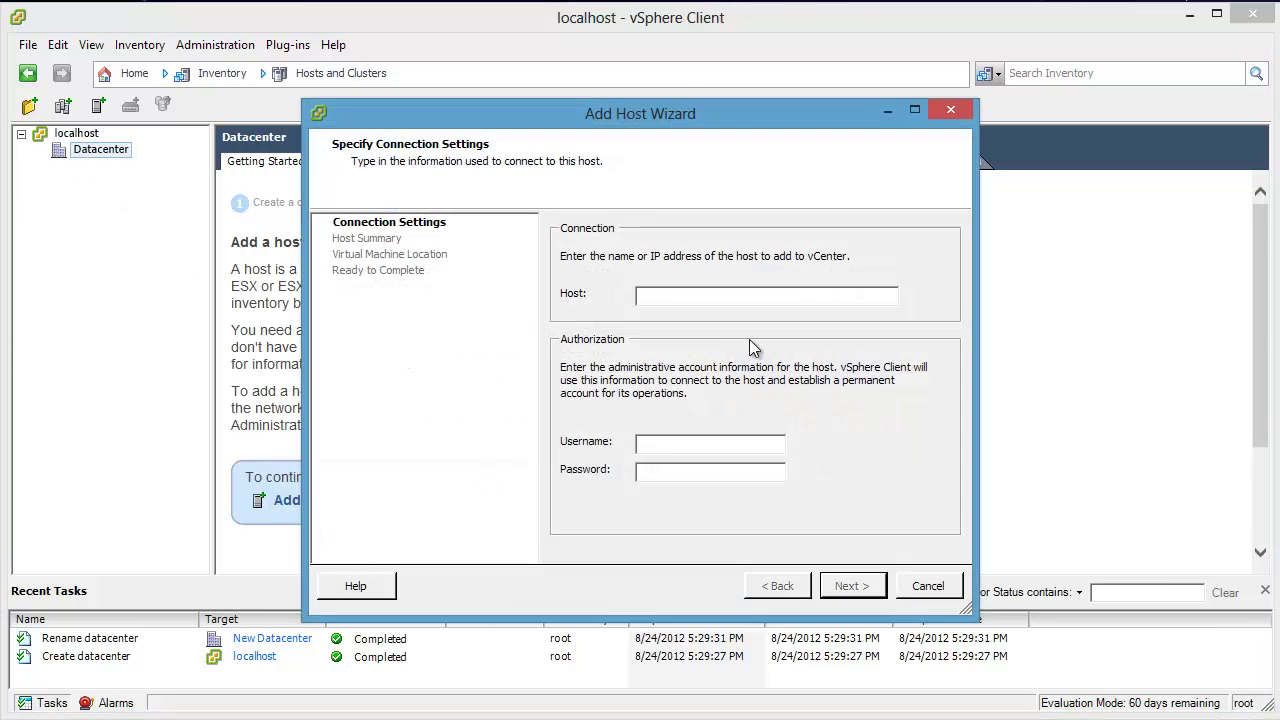
# Step: Connect to host esxi as root with its password and trust its certificate
pyautogui.write('esxi')
pyautogui.press('Tab')
pyautogui.write('root')
pyautogui.press('Tab')
pyautogui.write('********')
pyautogui.press('Return')
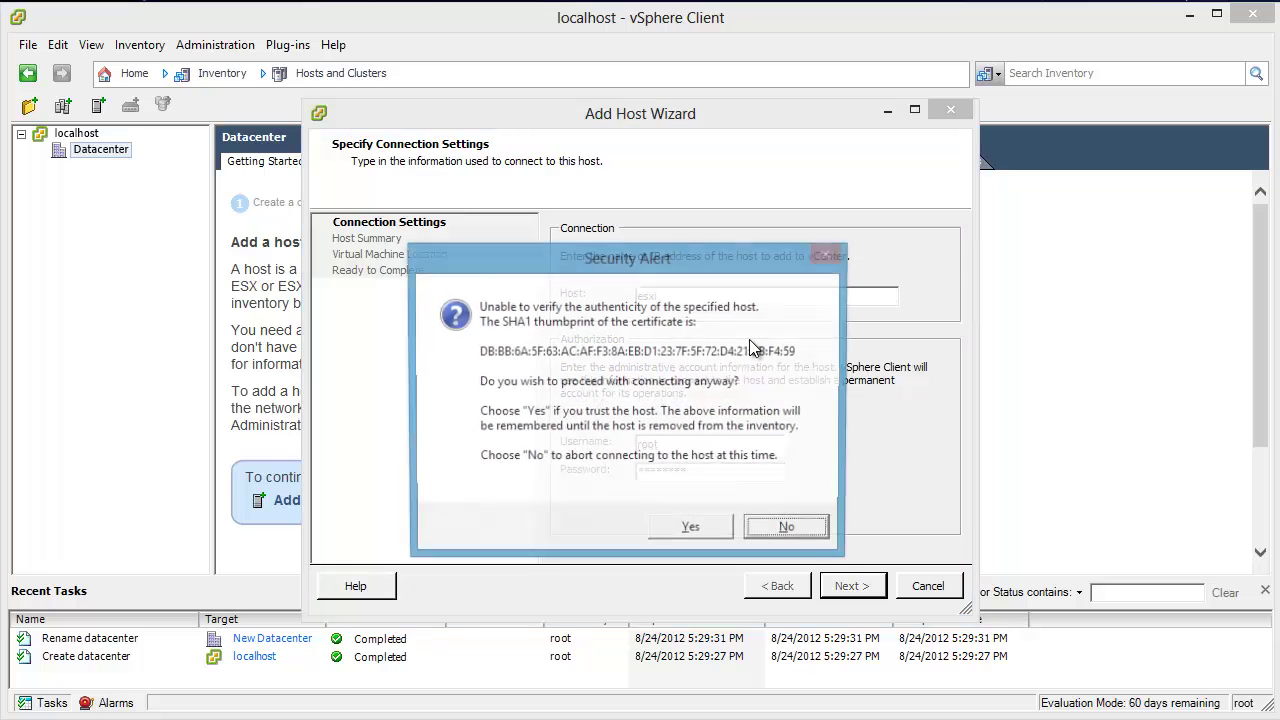
pyautogui.click(711, 532)
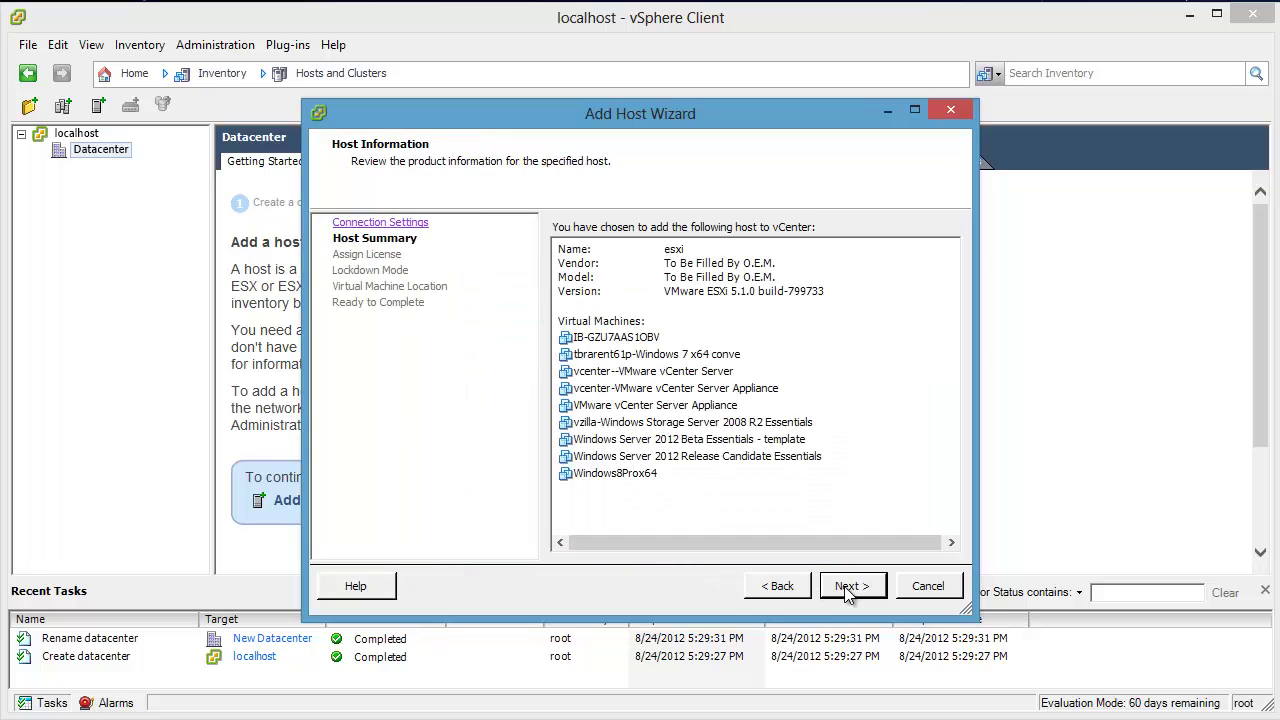
# Step: Keep the evaluation licence, lockdown disabled, Datacenter as VM location, and finish
pyautogui.click(855, 591)
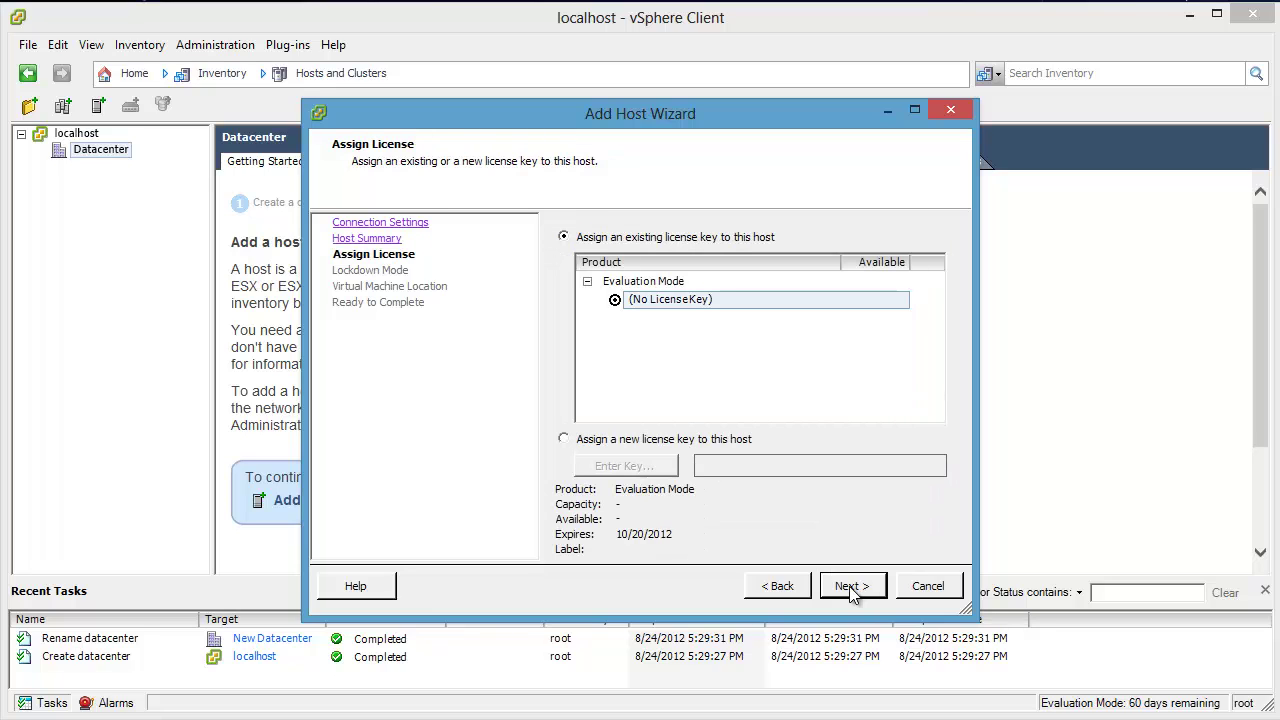
pyautogui.click(853, 594)
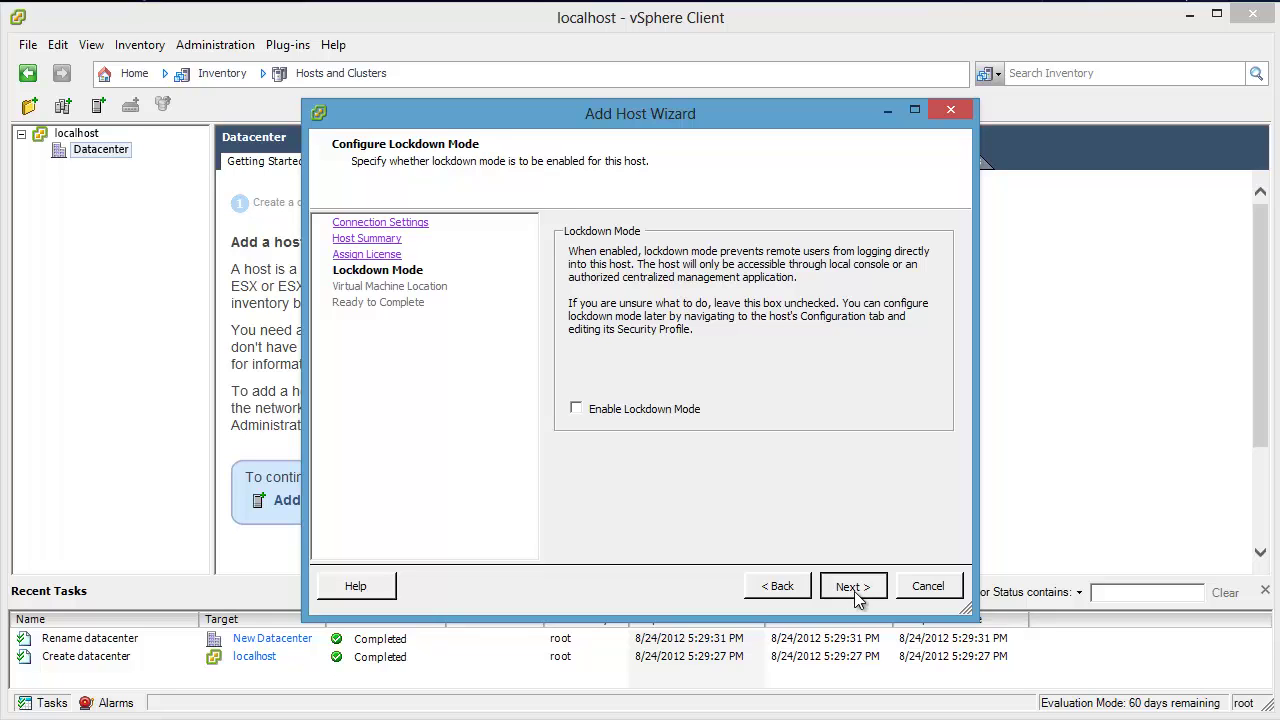
pyautogui.click(854, 594)
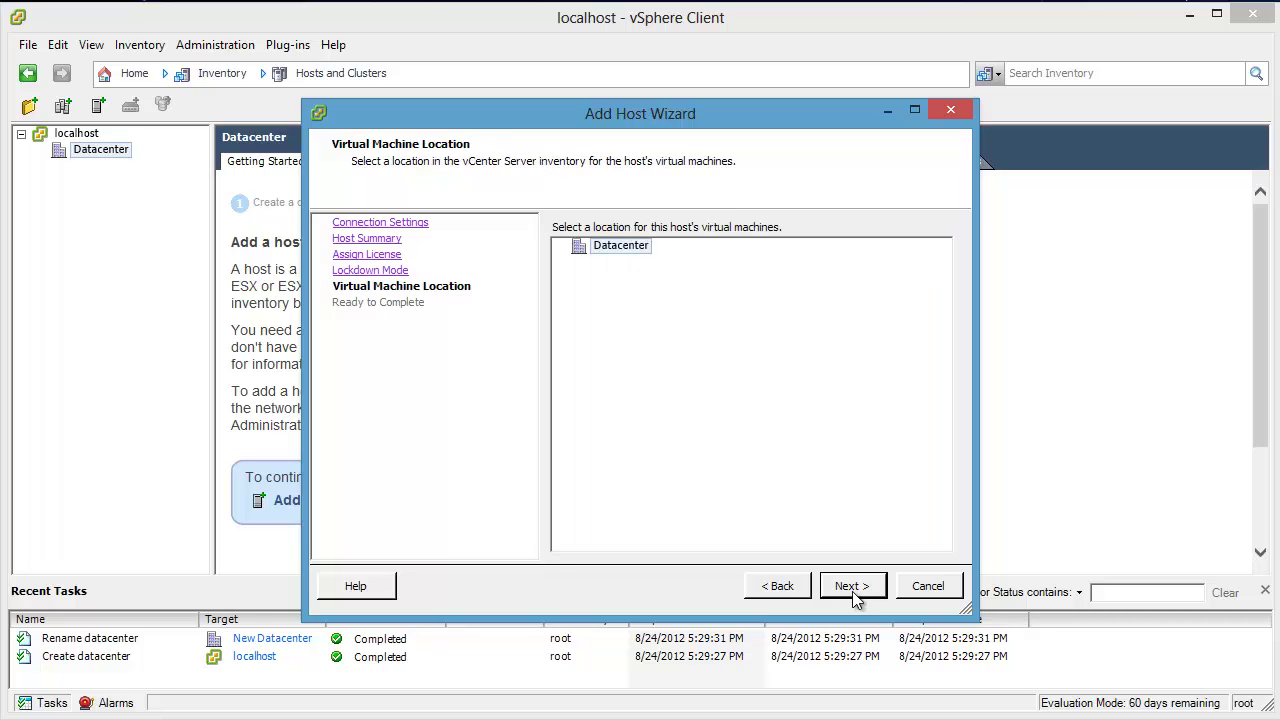
pyautogui.click(855, 596)
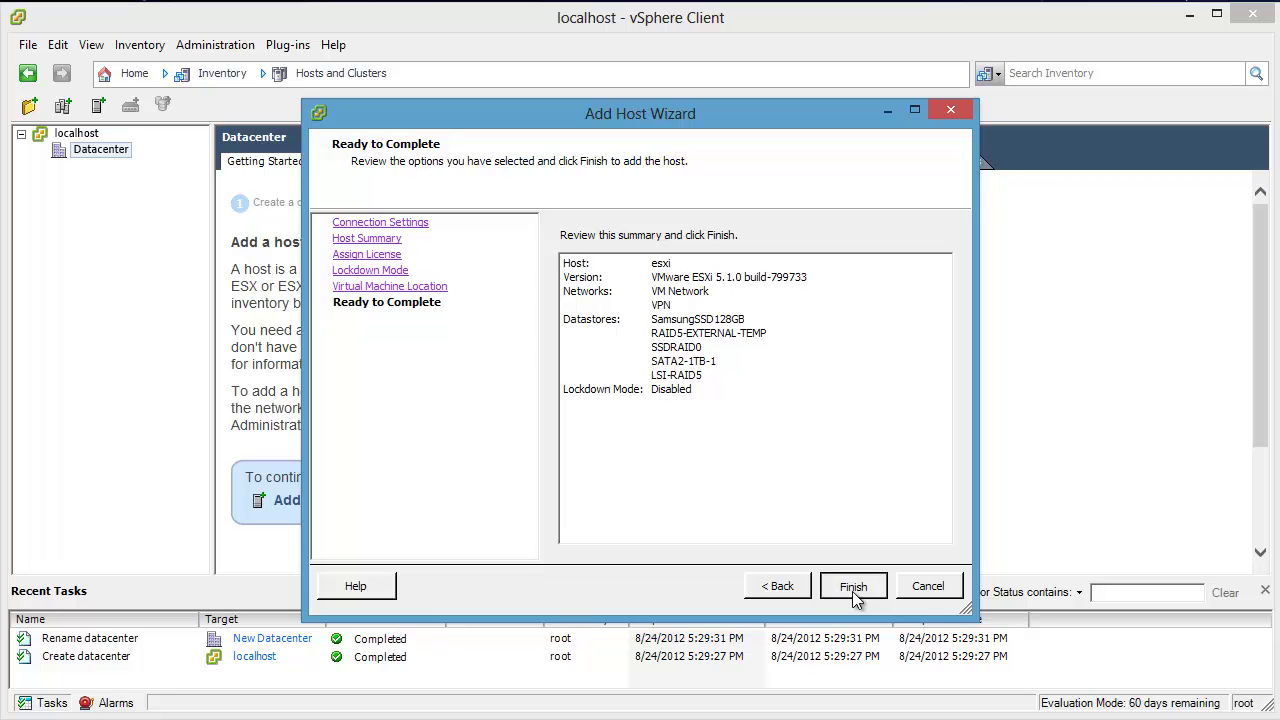
pyautogui.click(853, 591)
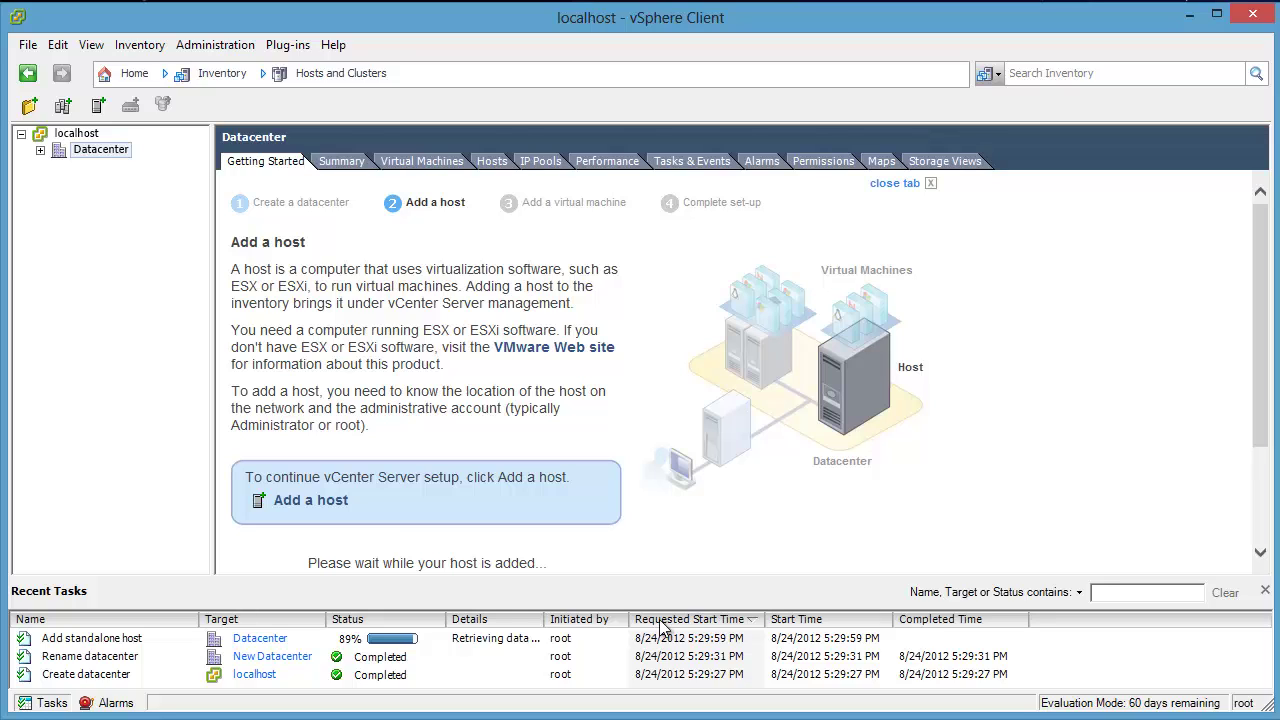
# Step: Resize the Recent Tasks panel, expand esxi, and open the IB-GZU7AAS1OBV virtual machine
pyautogui.moveTo(540, 616); pyautogui.dragTo(728, 619)
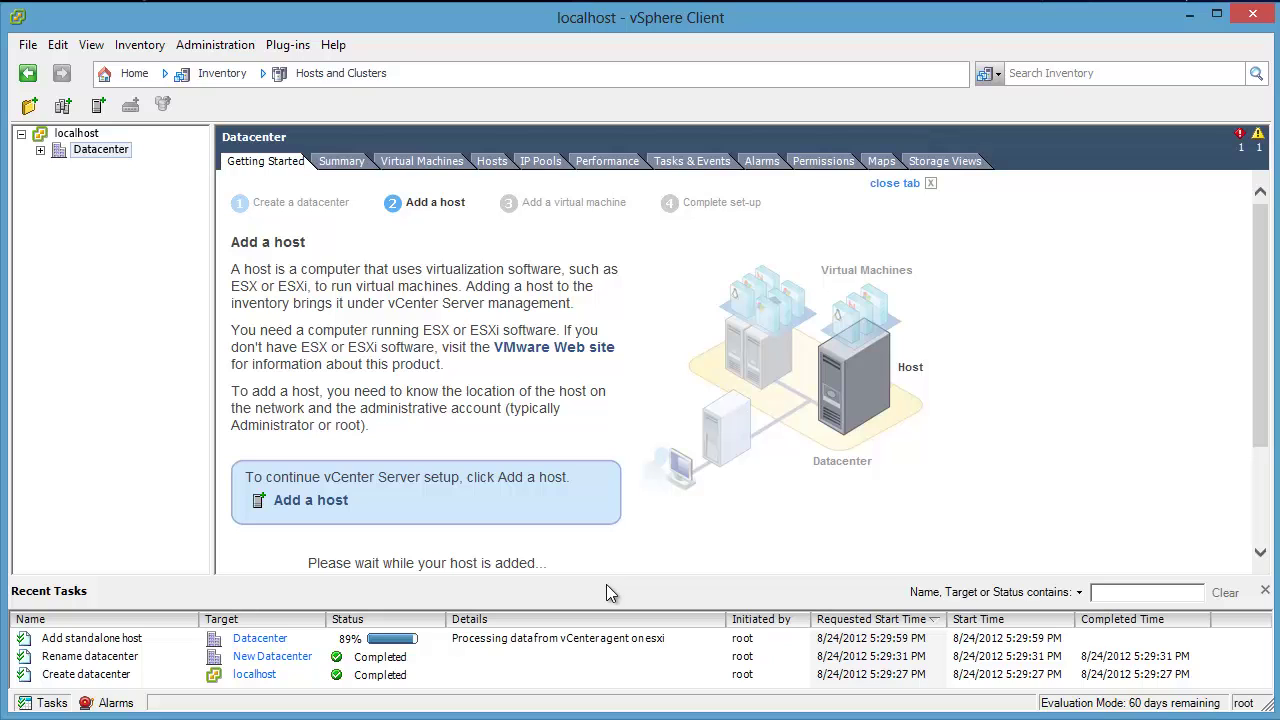
pyautogui.moveTo(606, 578); pyautogui.dragTo(608, 527)
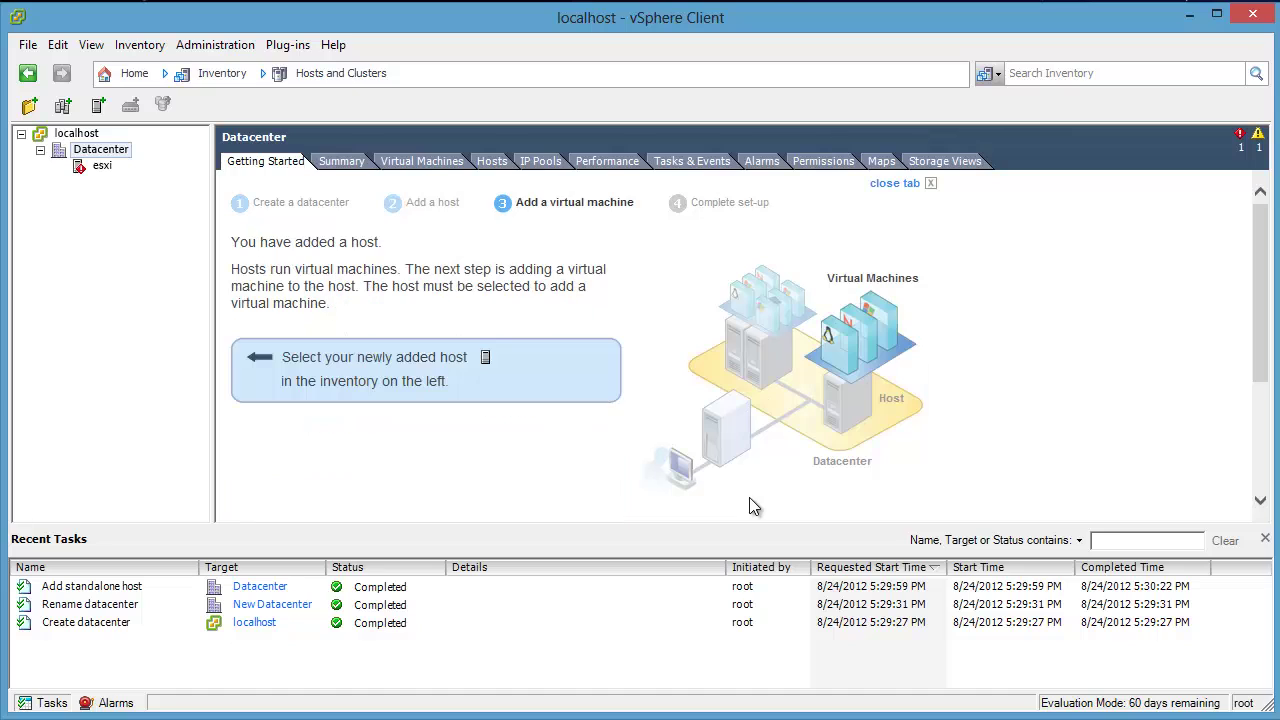
pyautogui.moveTo(683, 528); pyautogui.dragTo(692, 578)
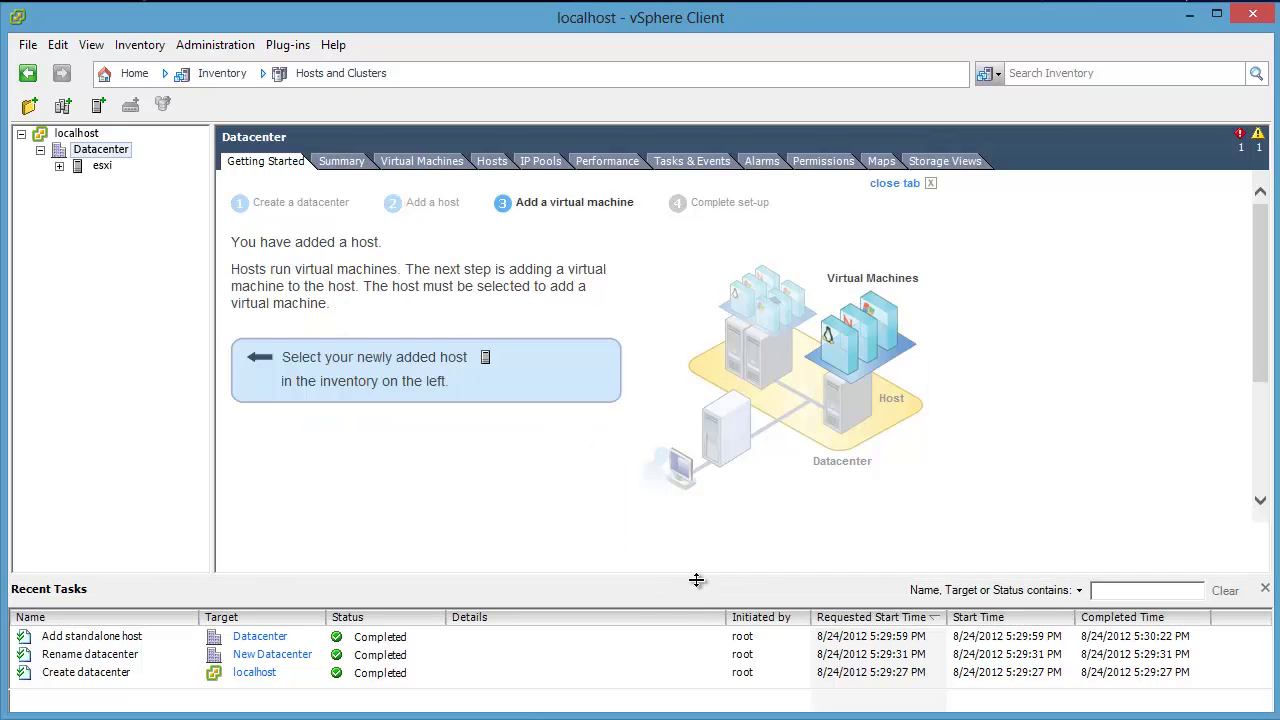
pyautogui.click(59, 166)
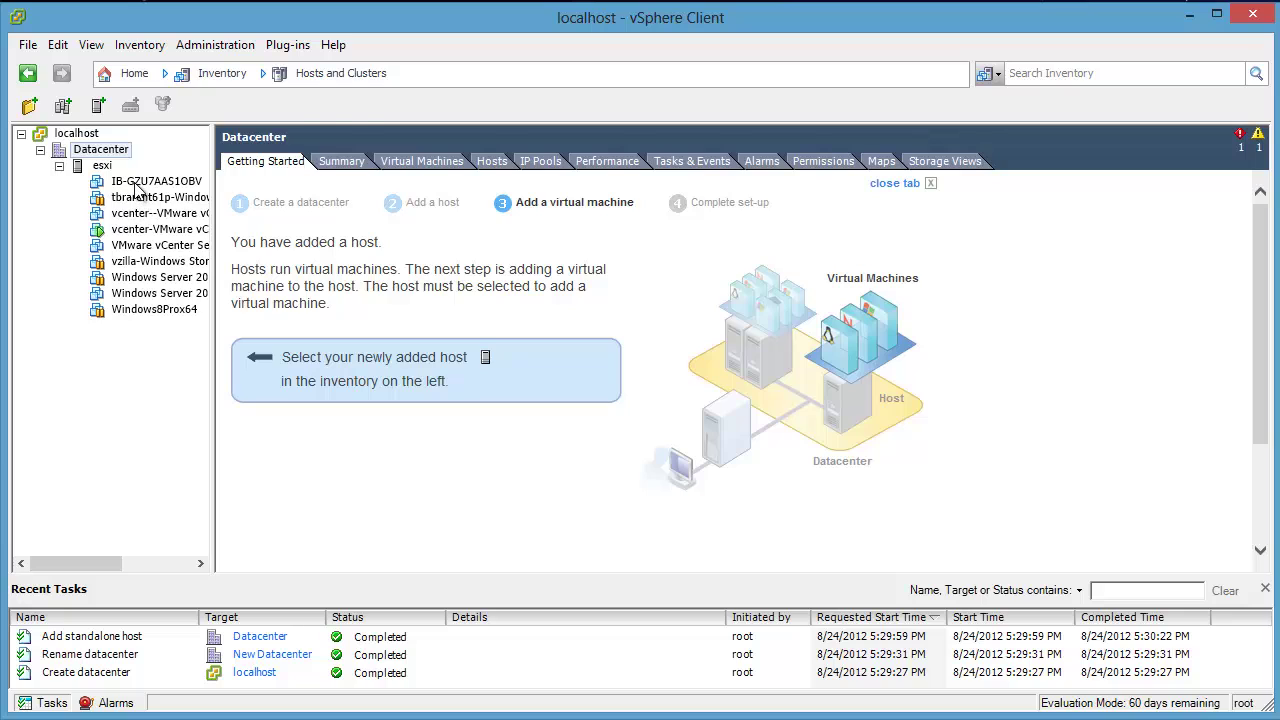
pyautogui.click(138, 182)
# Step: Browse the Windows 7 x64, vCenter Server and vCenter Server Appliance machines' pages
pyautogui.click(143, 197)
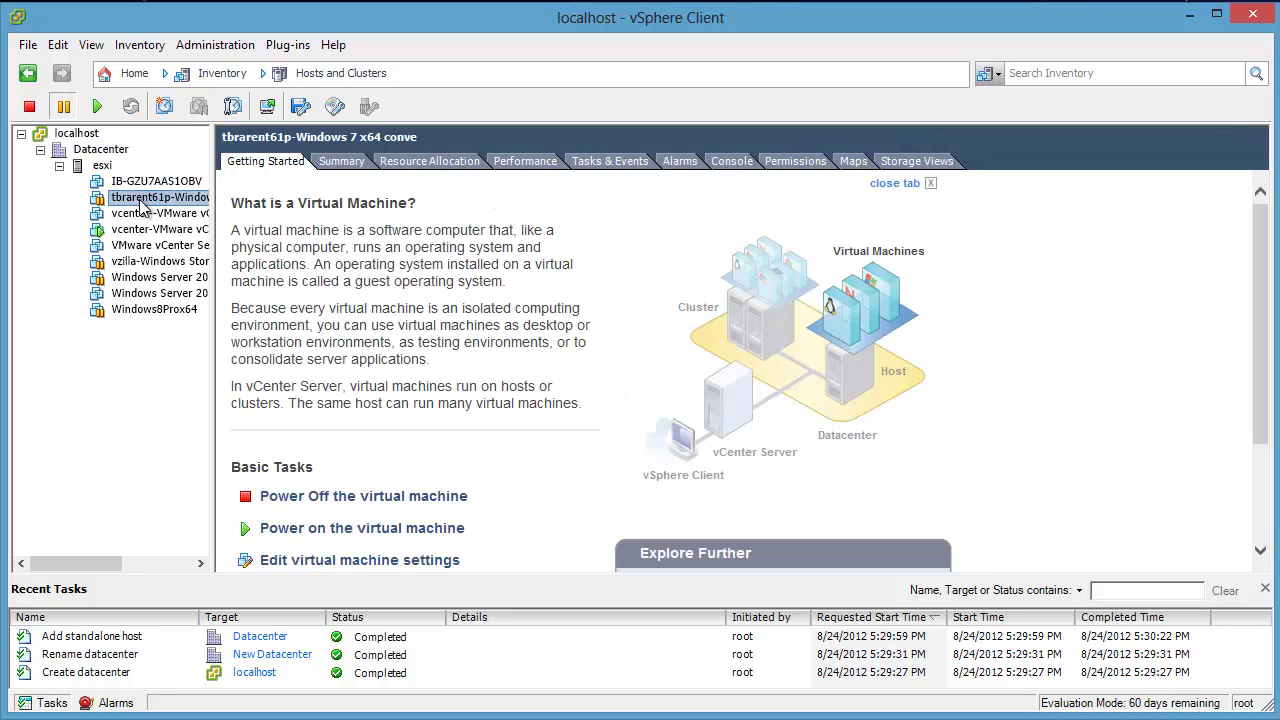
pyautogui.click(143, 213)
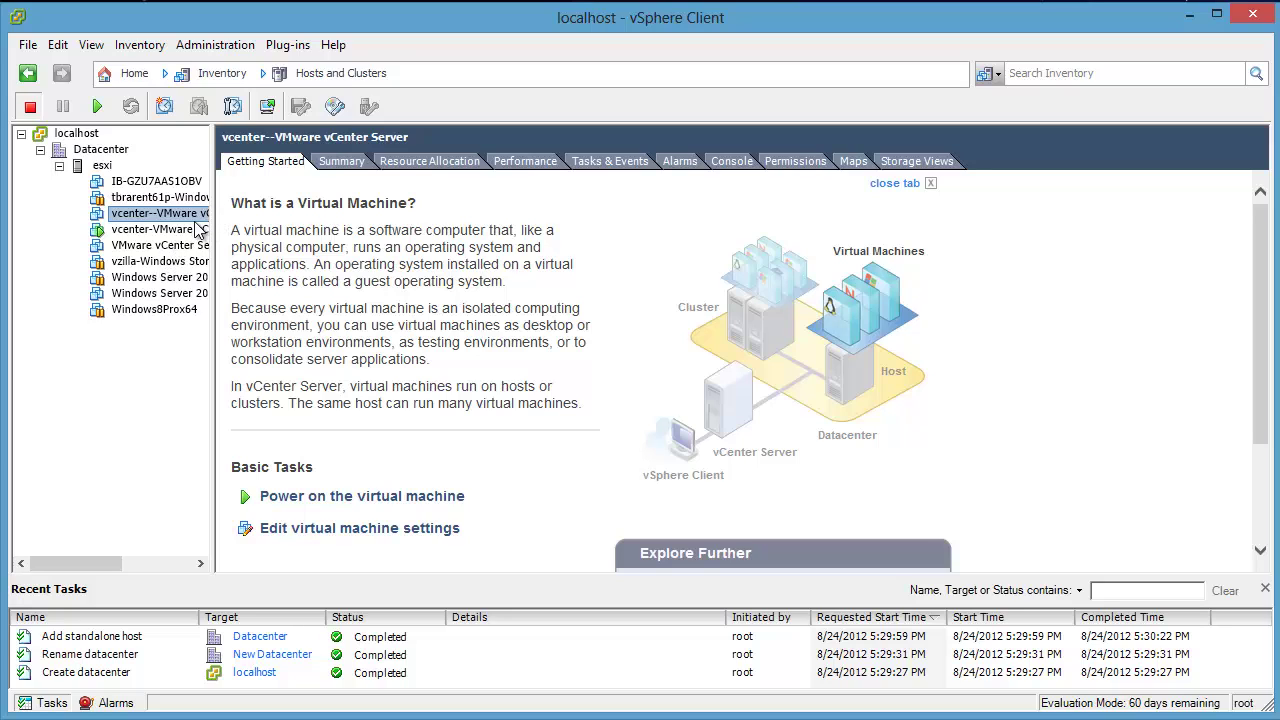
pyautogui.click(186, 233)
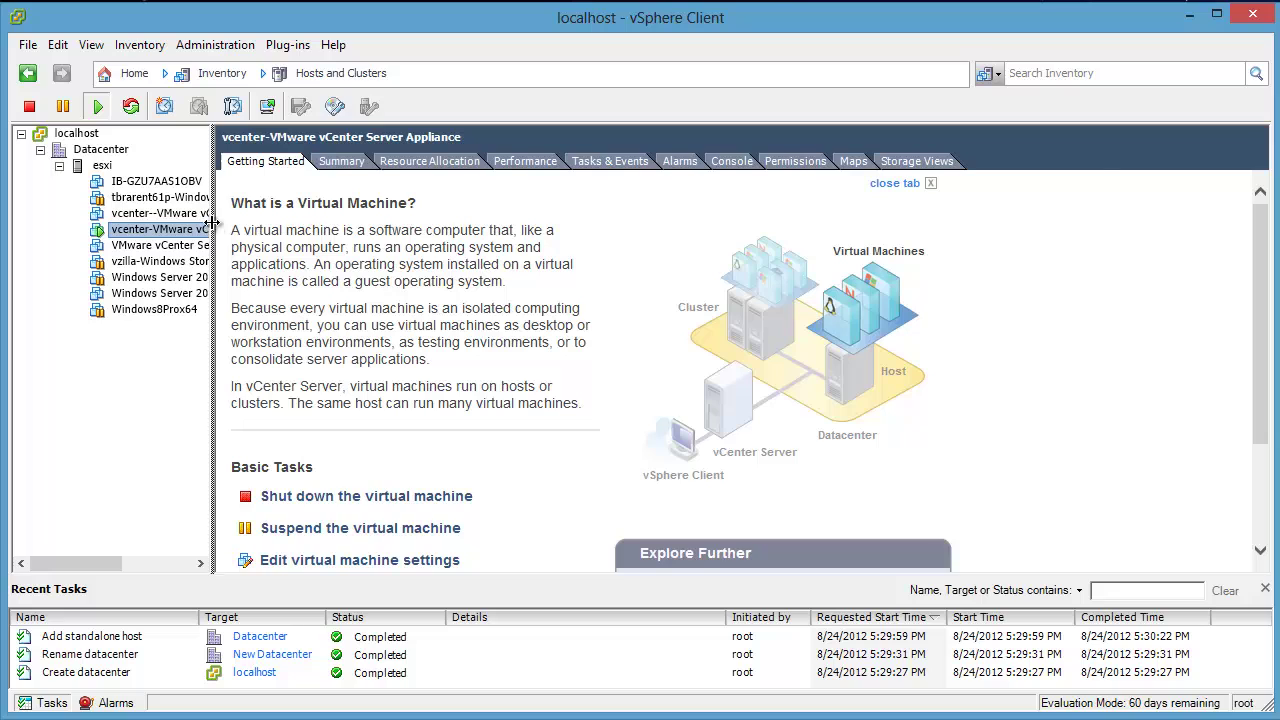
pyautogui.moveTo(212, 228); pyautogui.dragTo(357, 232)
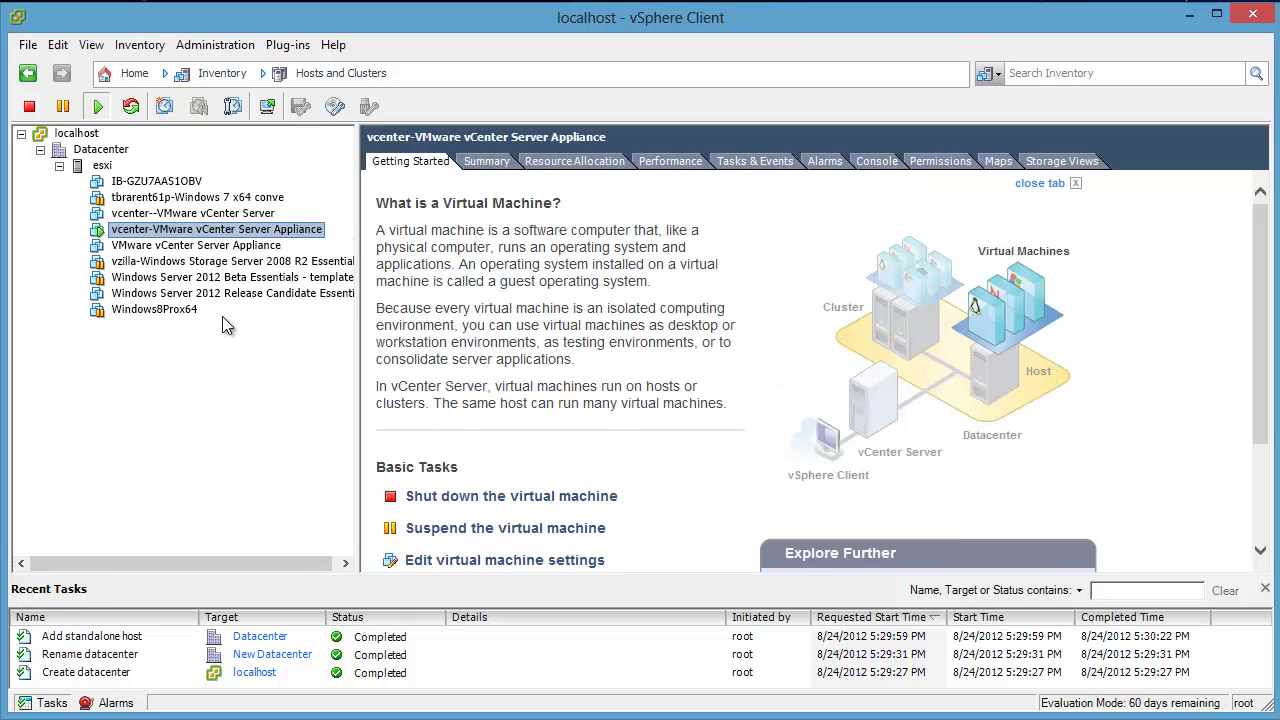
pyautogui.click(192, 214)
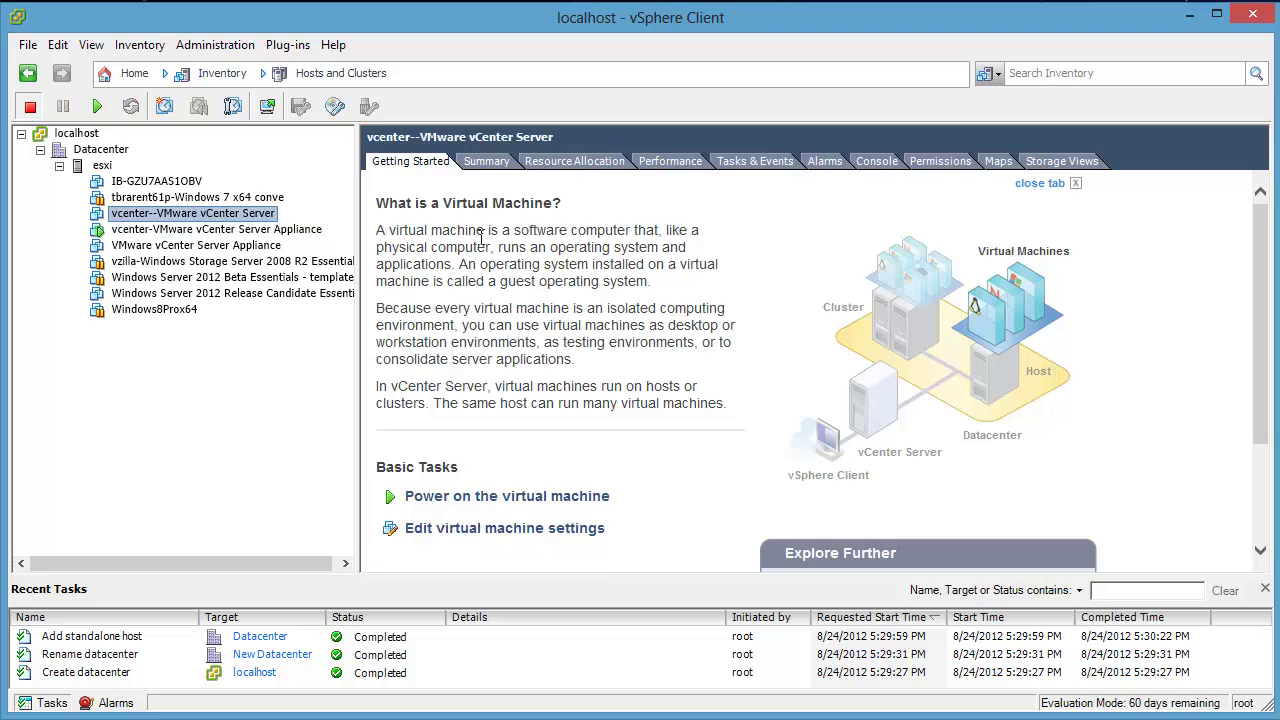
pyautogui.click(484, 161)
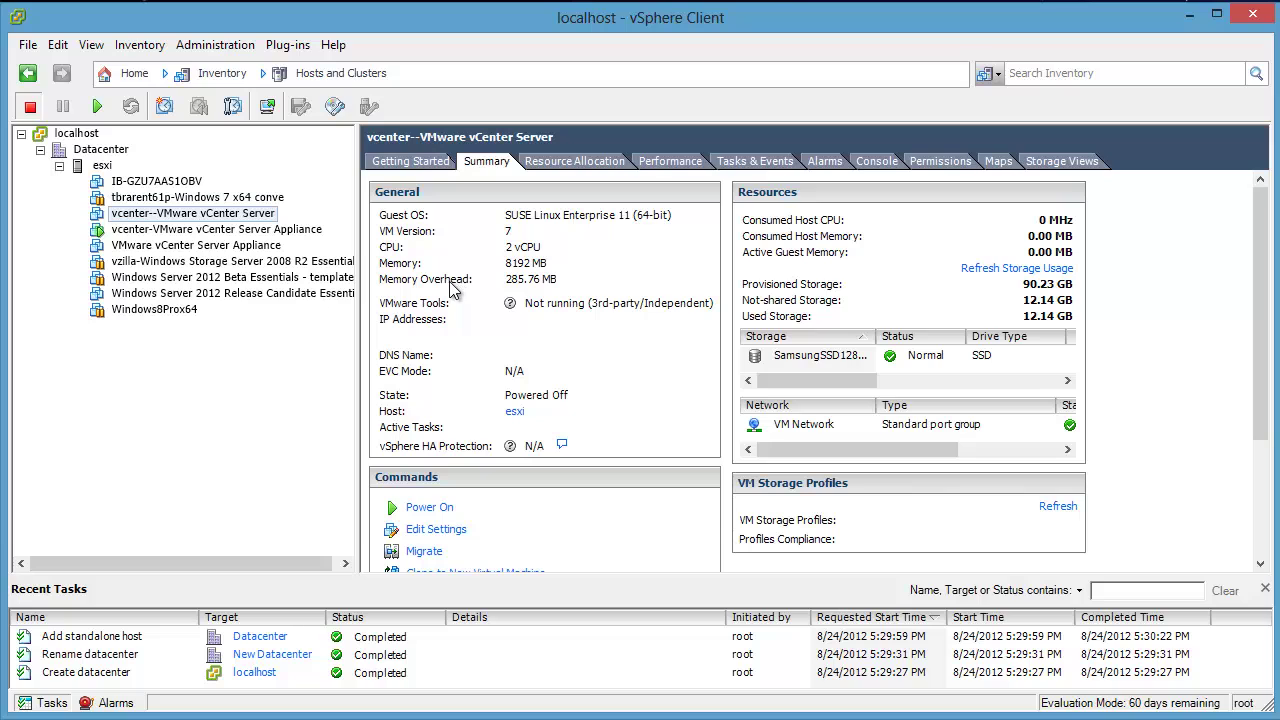
pyautogui.click(191, 232)
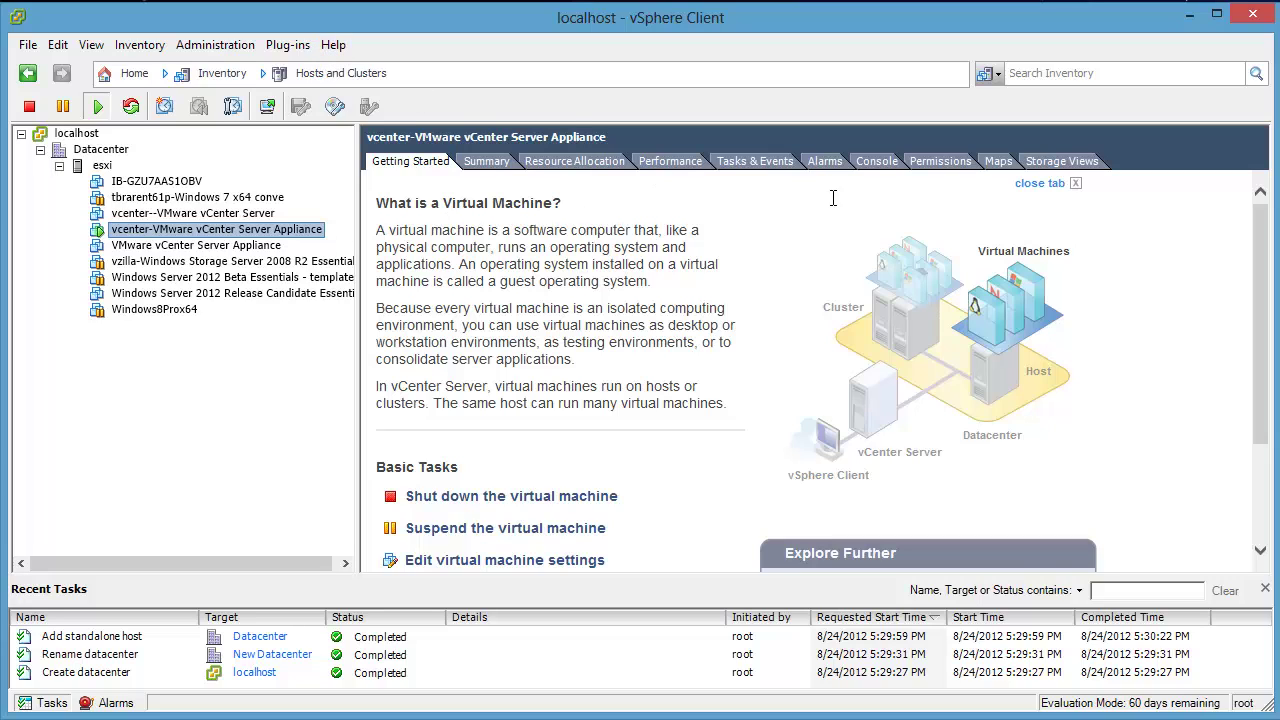
# Step: Open the appliance console, release it with Ctrl+Alt, then select the esxi host
pyautogui.click(881, 168)
pyautogui.click(880, 166)
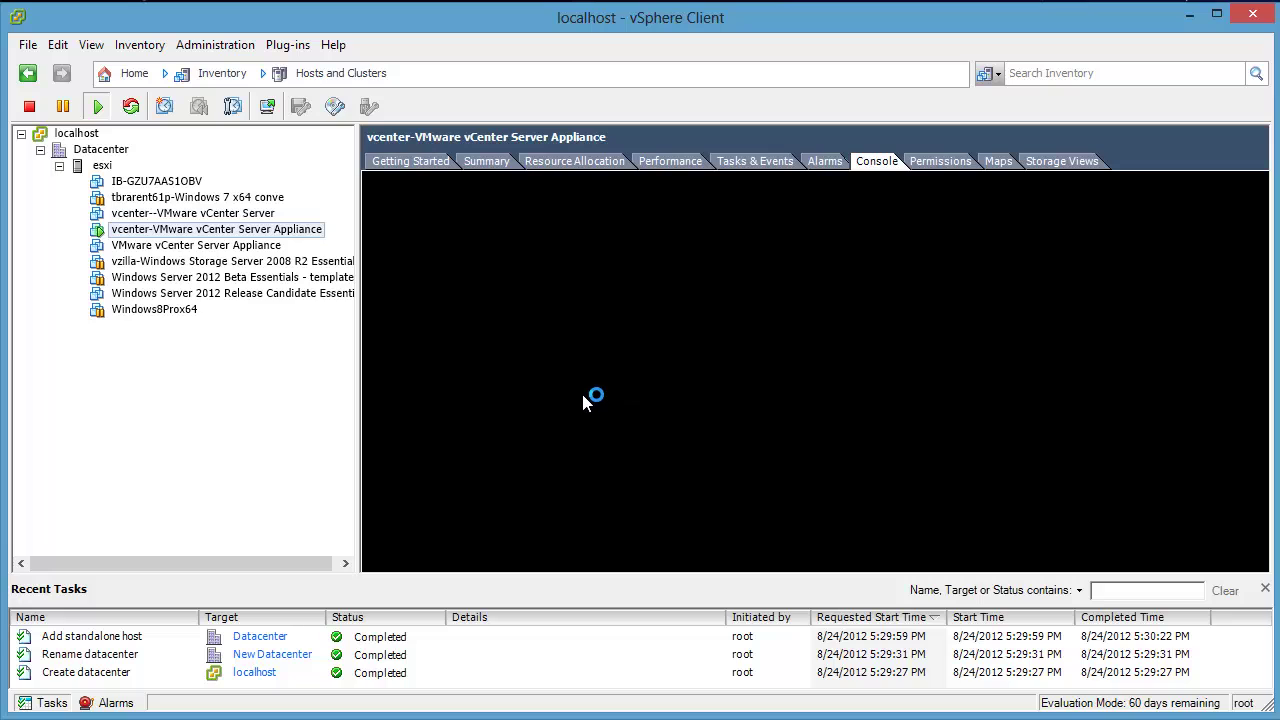
pyautogui.click(583, 389)
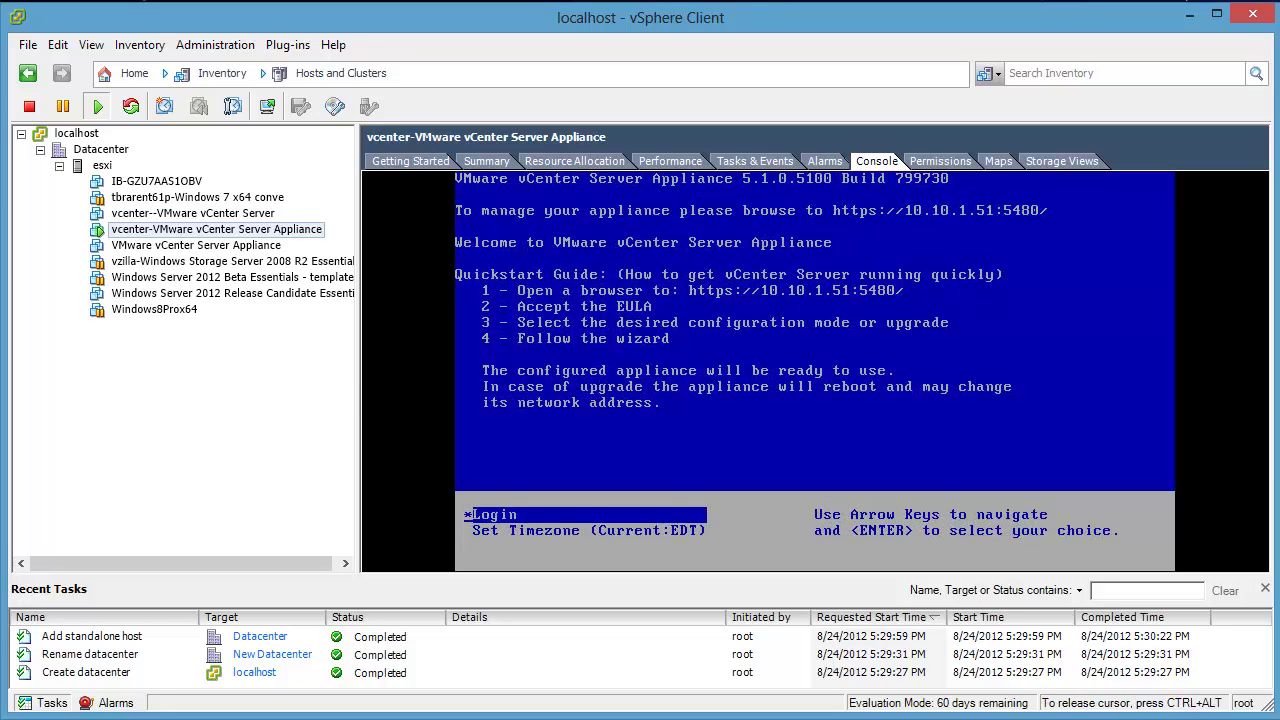
pyautogui.hotkey('ctrl', 'alt')
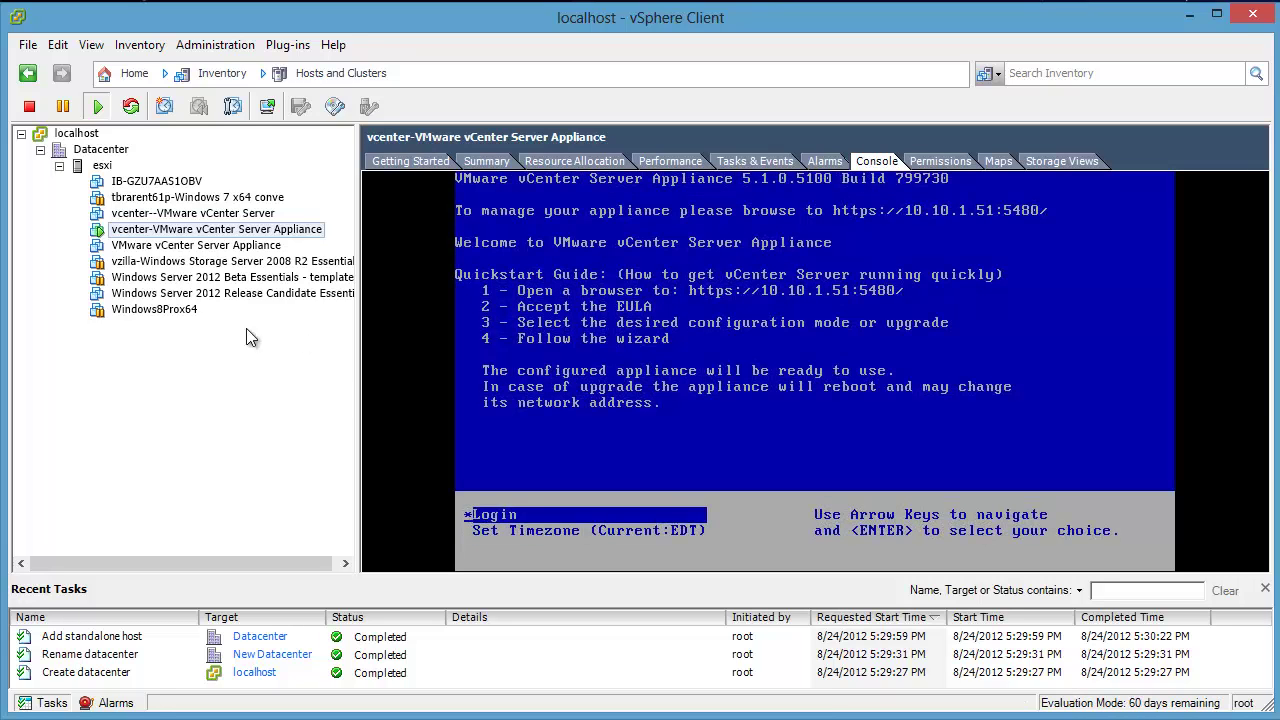
pyautogui.click(103, 165)
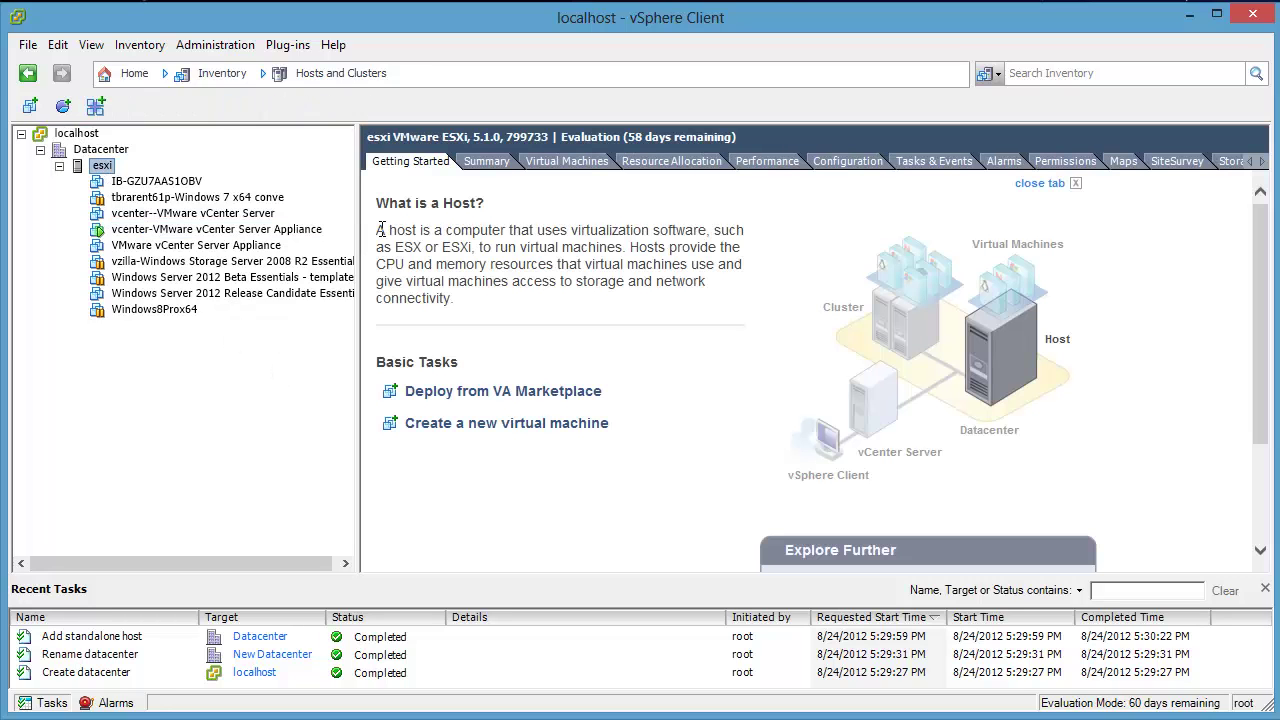
# Step: Review the esxi host's configuration, VM startup/shutdown settings and performance charts
pyautogui.click(863, 161)
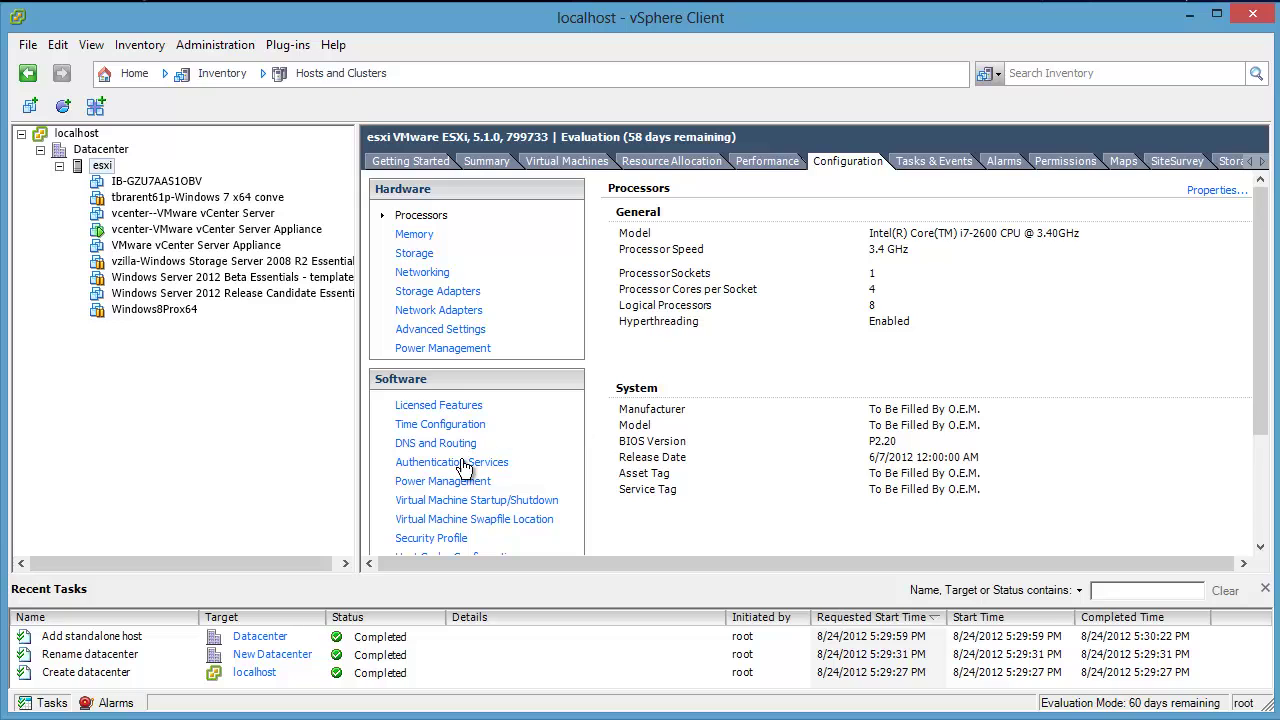
pyautogui.click(467, 501)
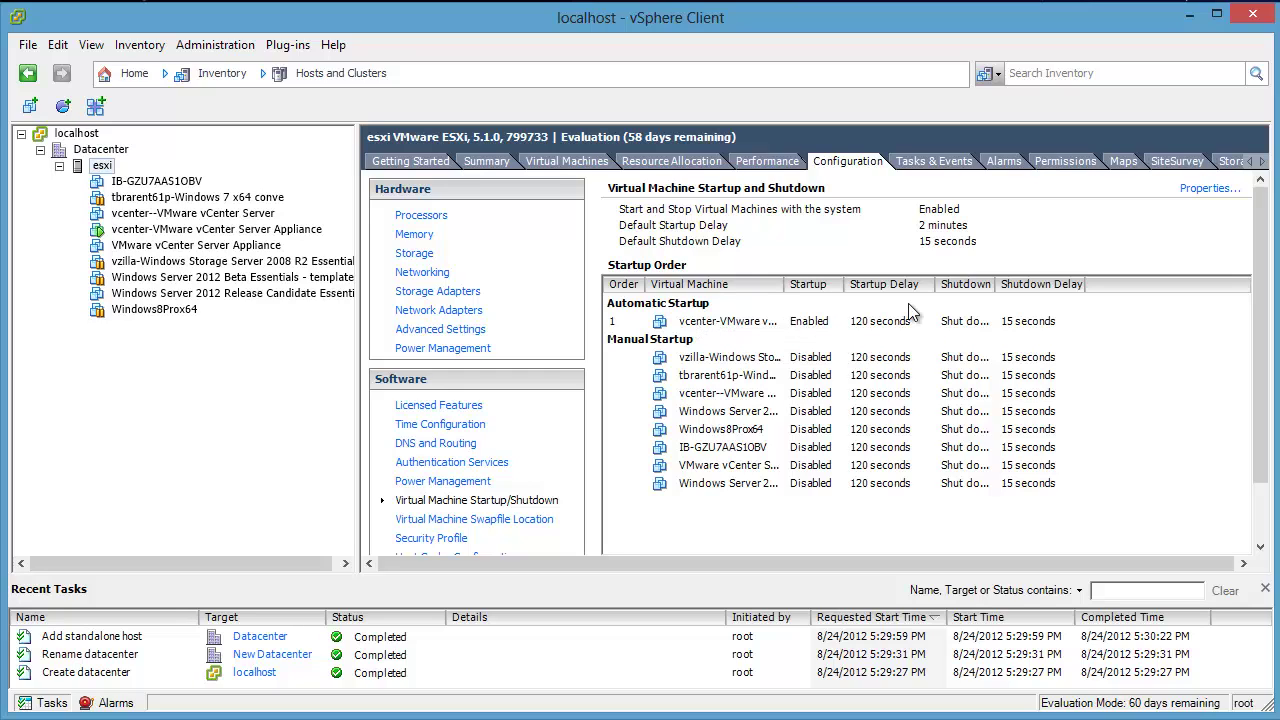
pyautogui.rightClick(104, 172)
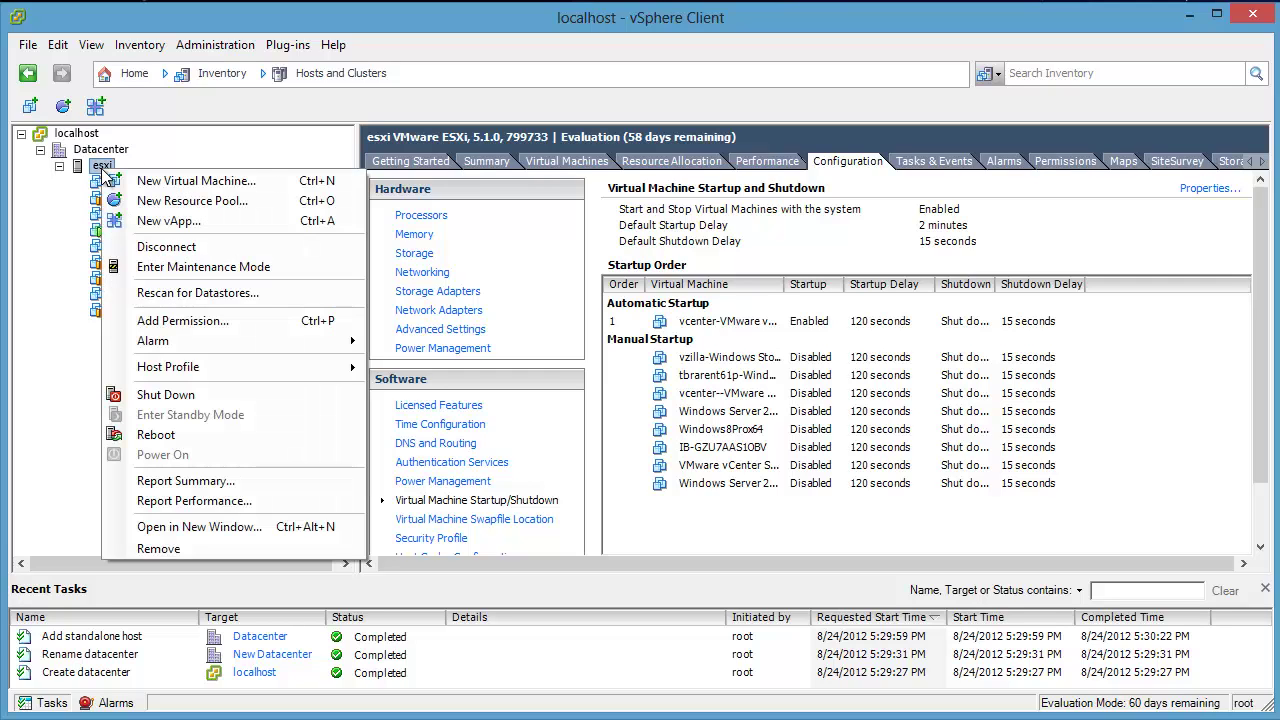
pyautogui.click(179, 29)
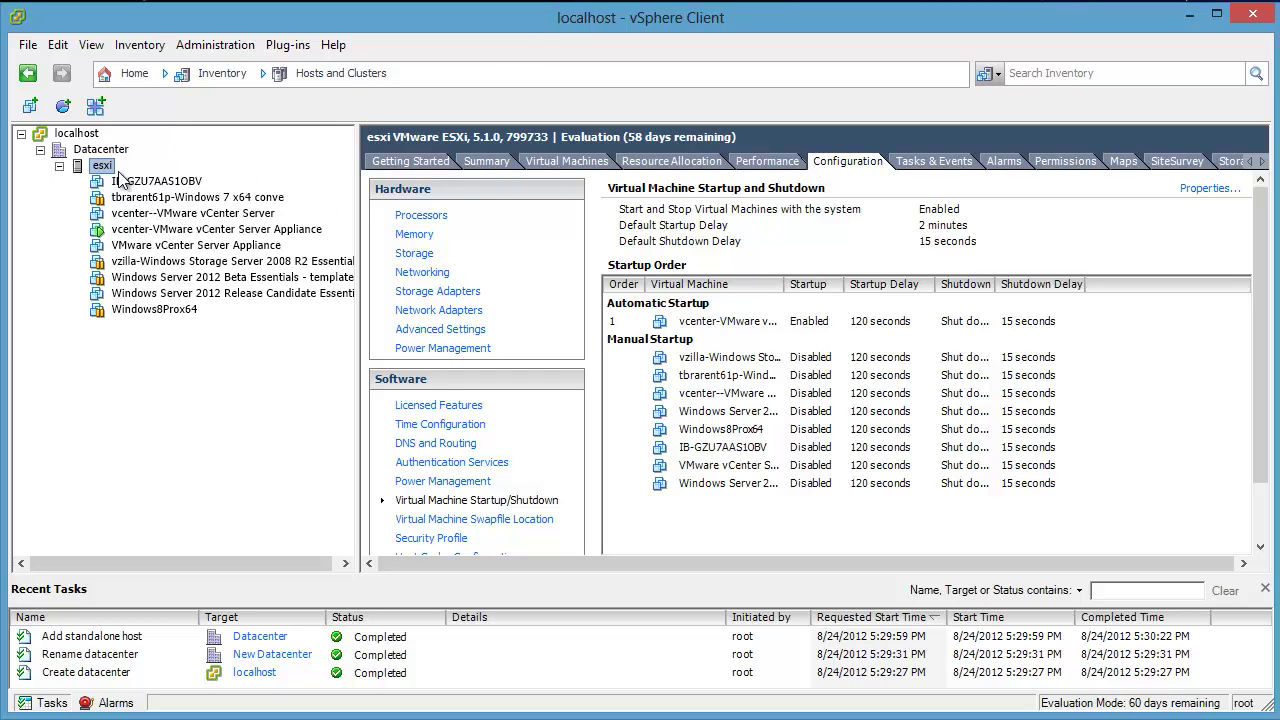
pyautogui.click(767, 160)
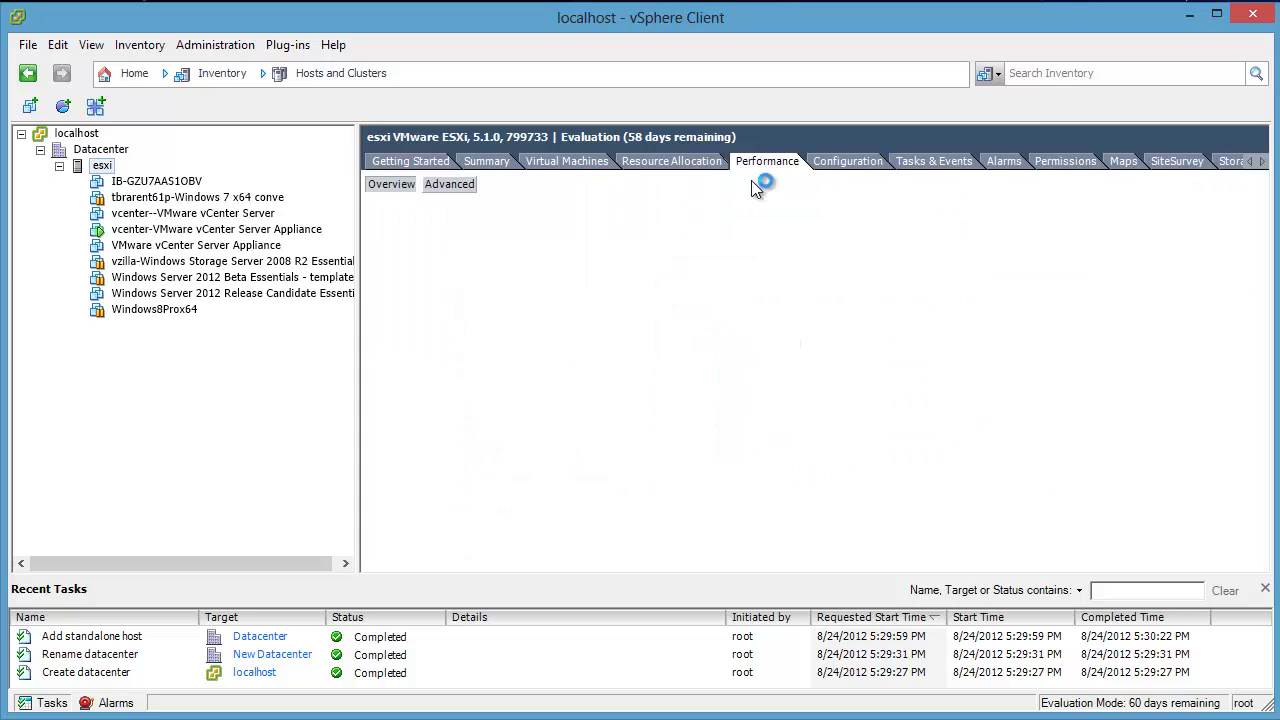
# Step: Acknowledge the SSDRAID0 and SATA2-1TB-1 datastore alarms in the Datacenter's Alarms list
pyautogui.click(101, 150)
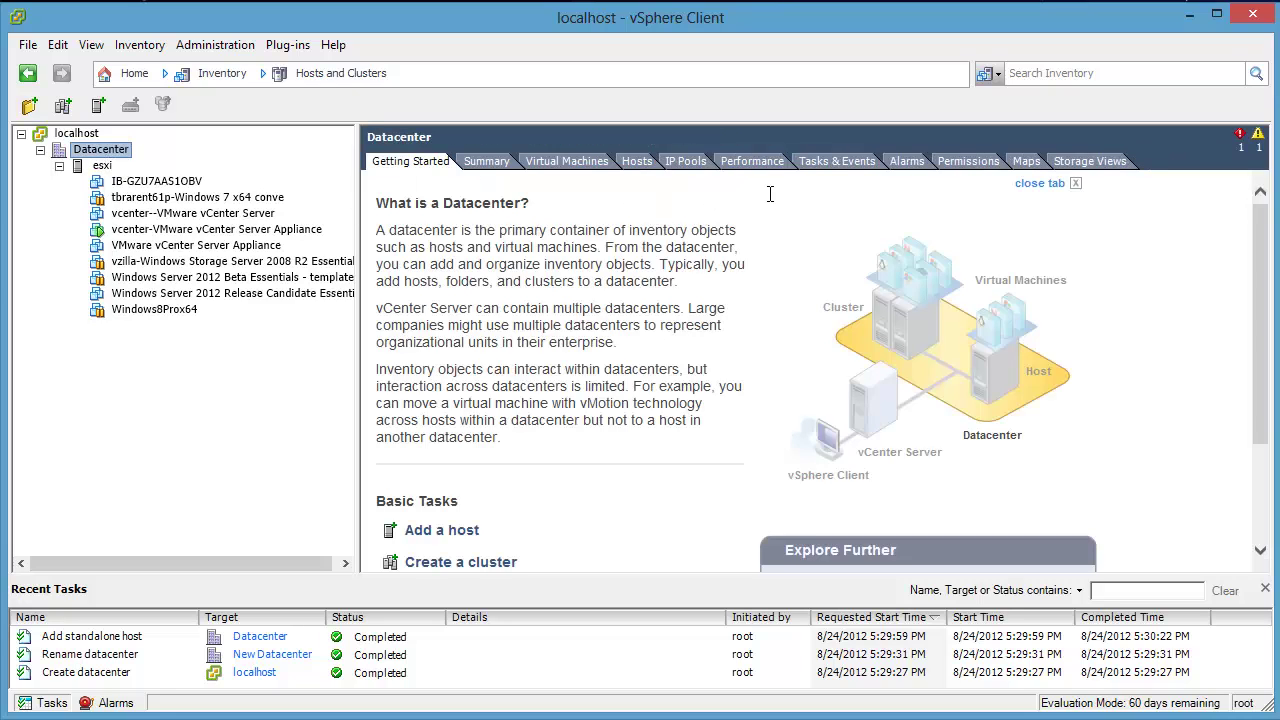
pyautogui.click(1240, 136)
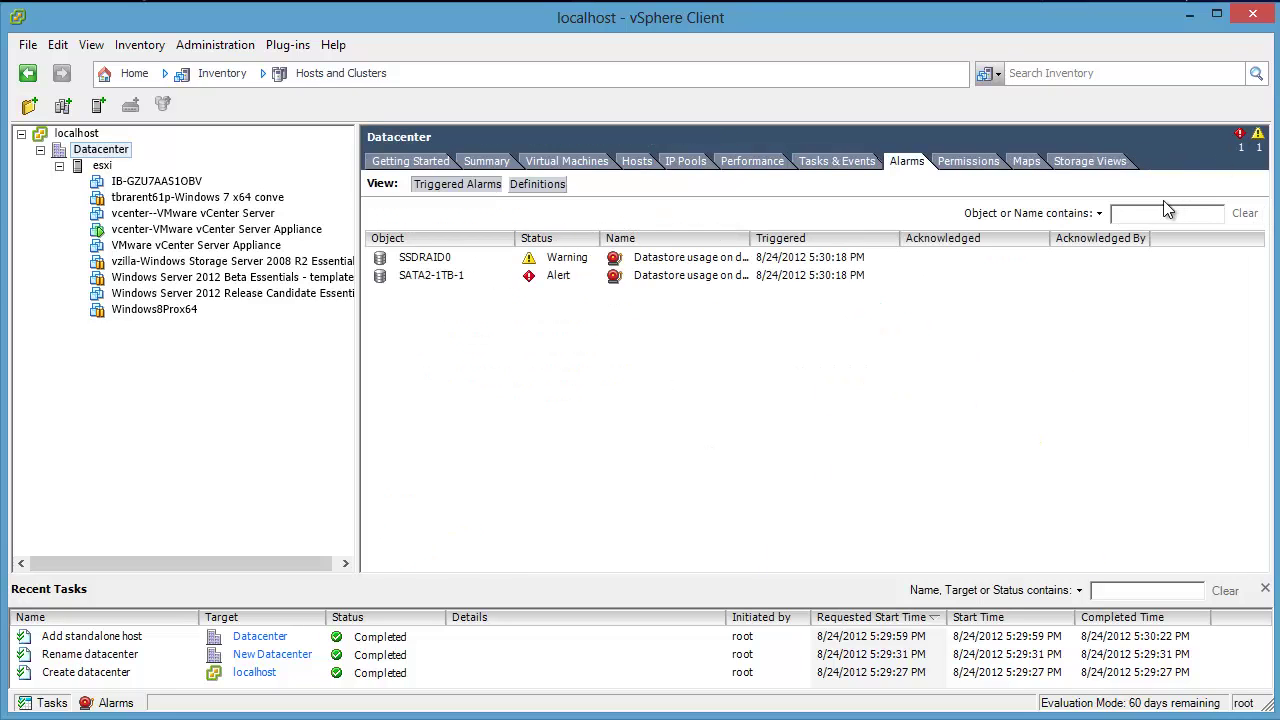
pyautogui.doubleClick(748, 240)
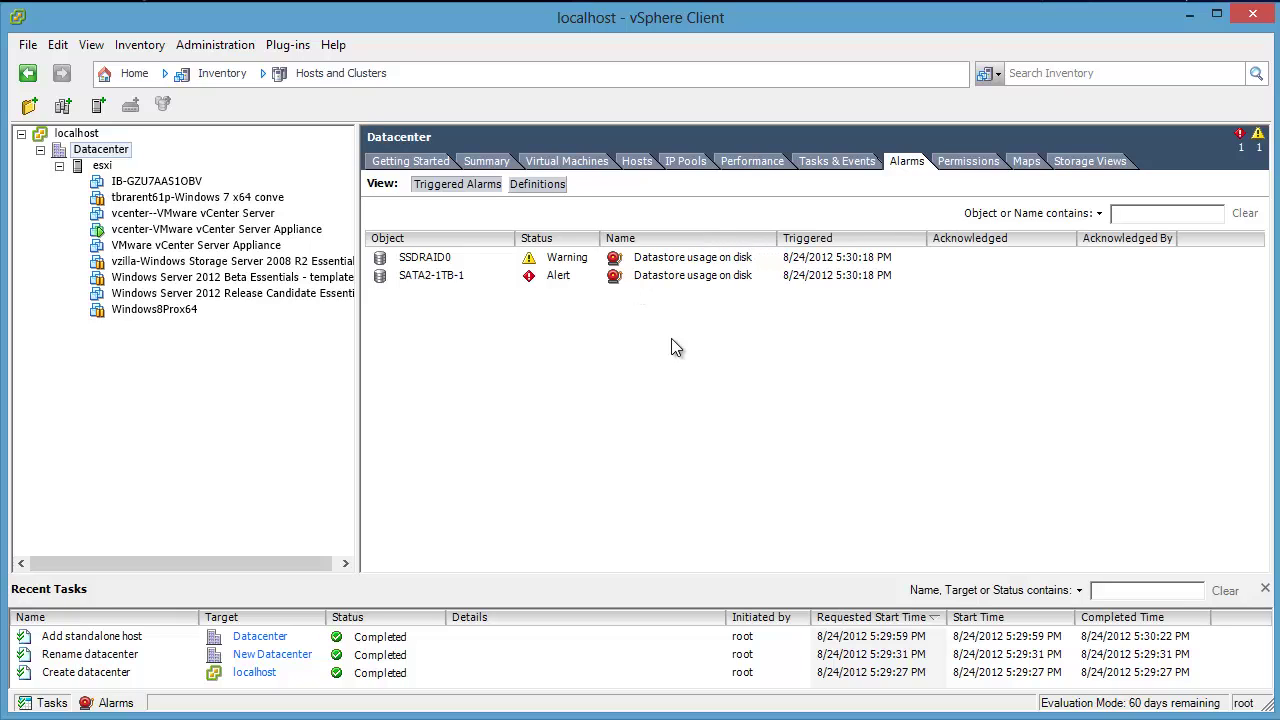
pyautogui.rightClick(453, 264)
pyautogui.click(480, 273)
pyautogui.rightClick(480, 273)
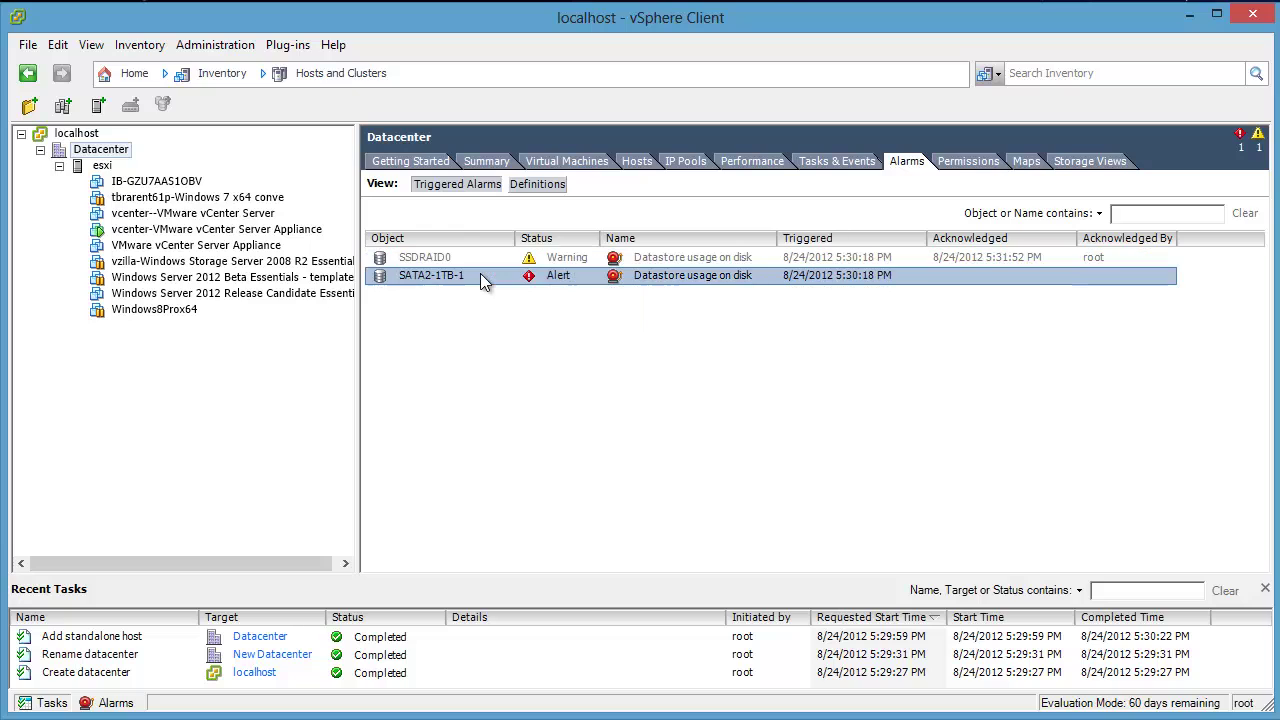
pyautogui.click(497, 284)
# Step: Clear the SSDRAID0 and SATA2-1TB-1 alarms, then return to the esxi host's performance charts
pyautogui.click(491, 308)
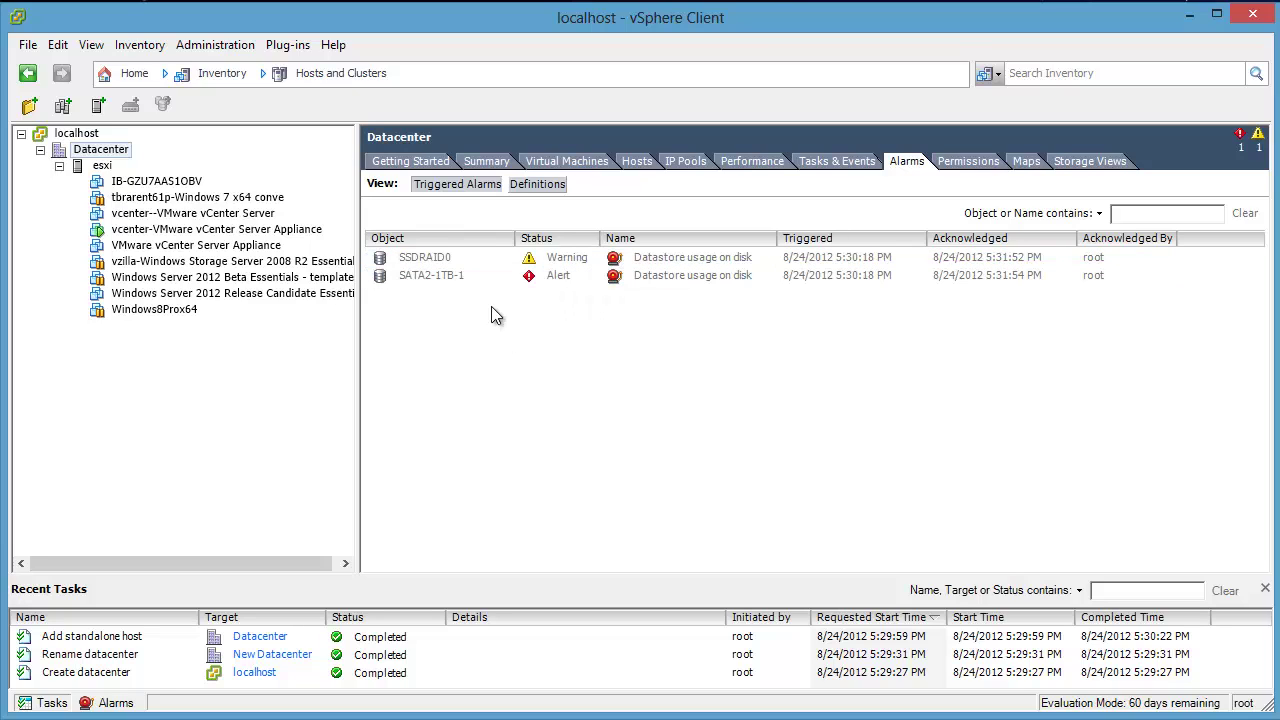
pyautogui.rightClick(478, 261)
pyautogui.click(518, 291)
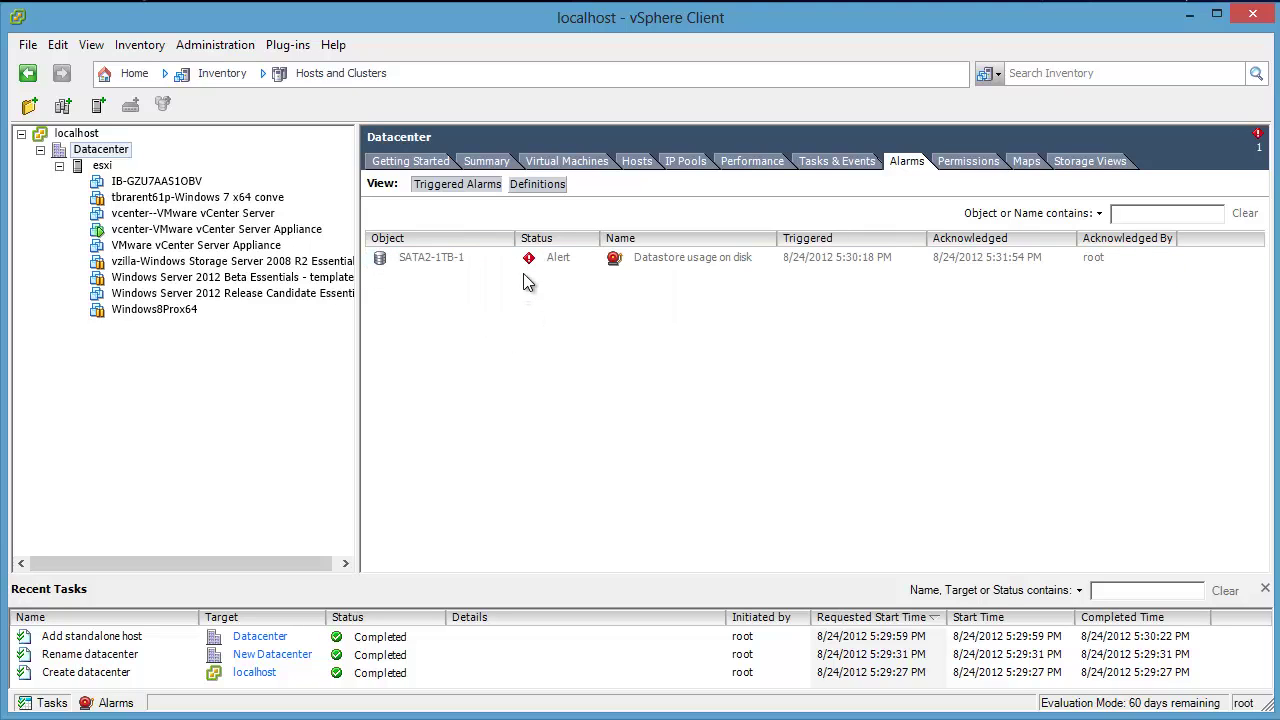
pyautogui.rightClick(463, 258)
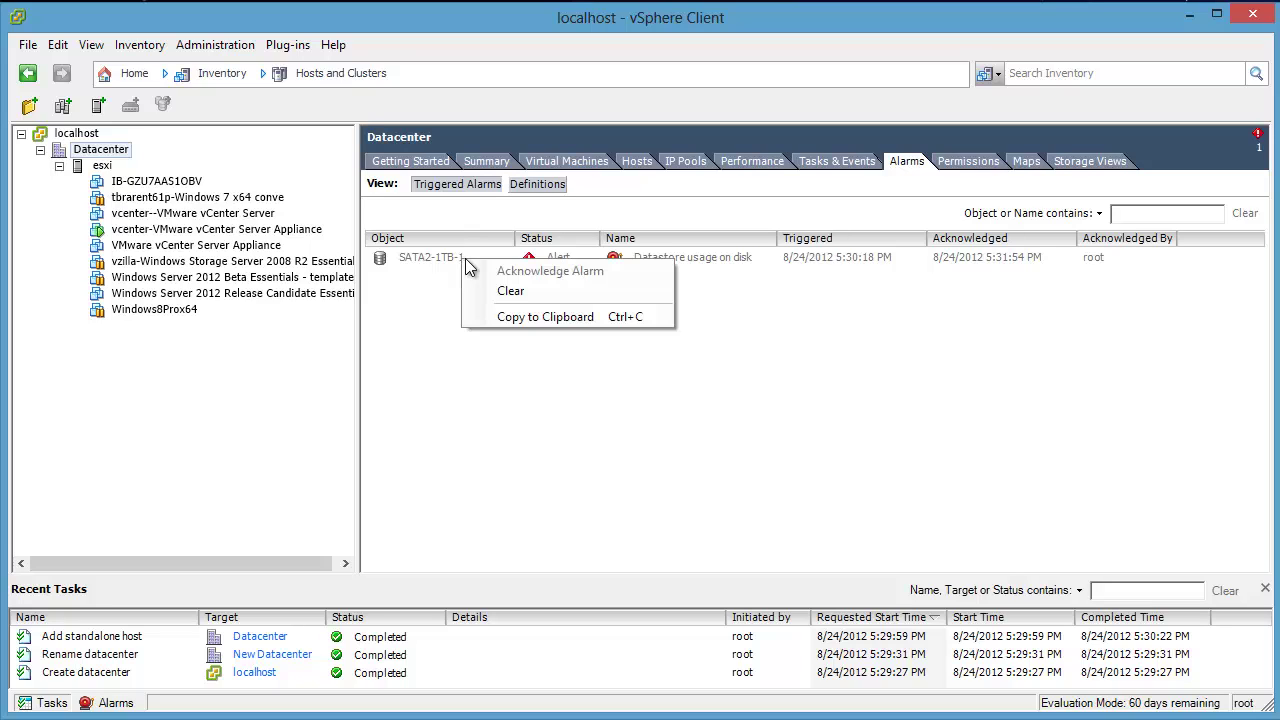
pyautogui.click(495, 290)
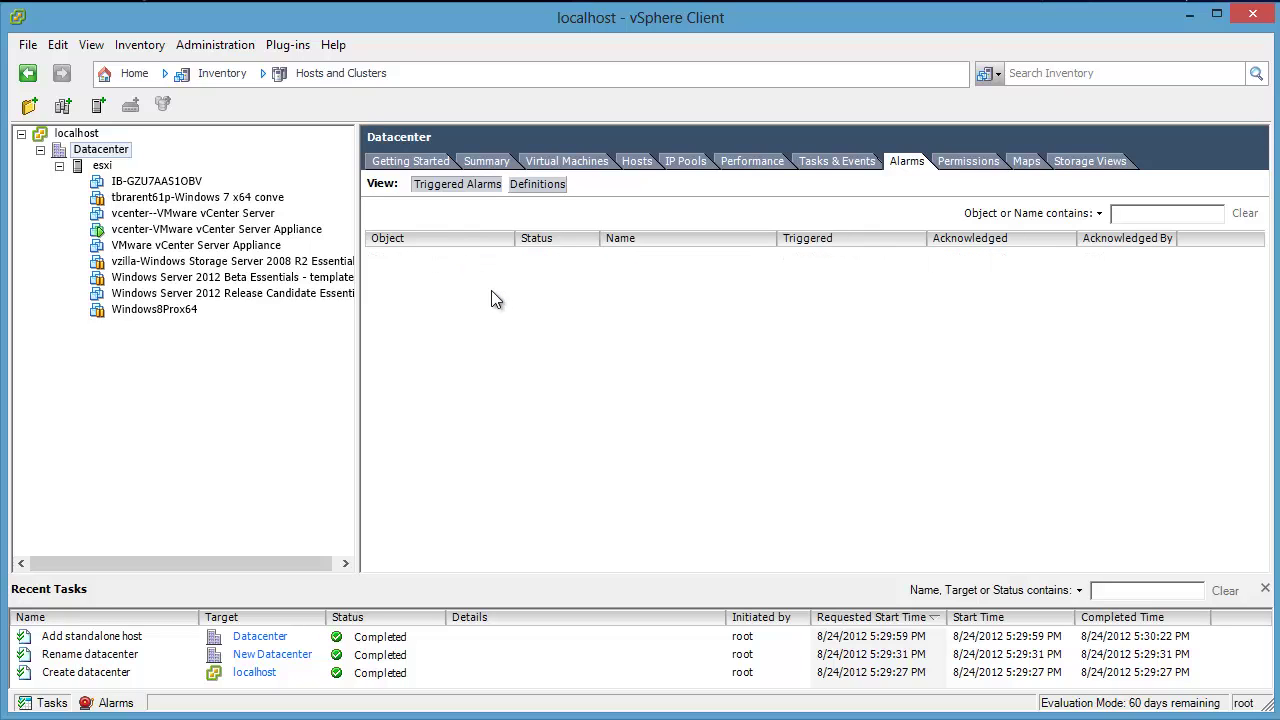
pyautogui.click(103, 165)
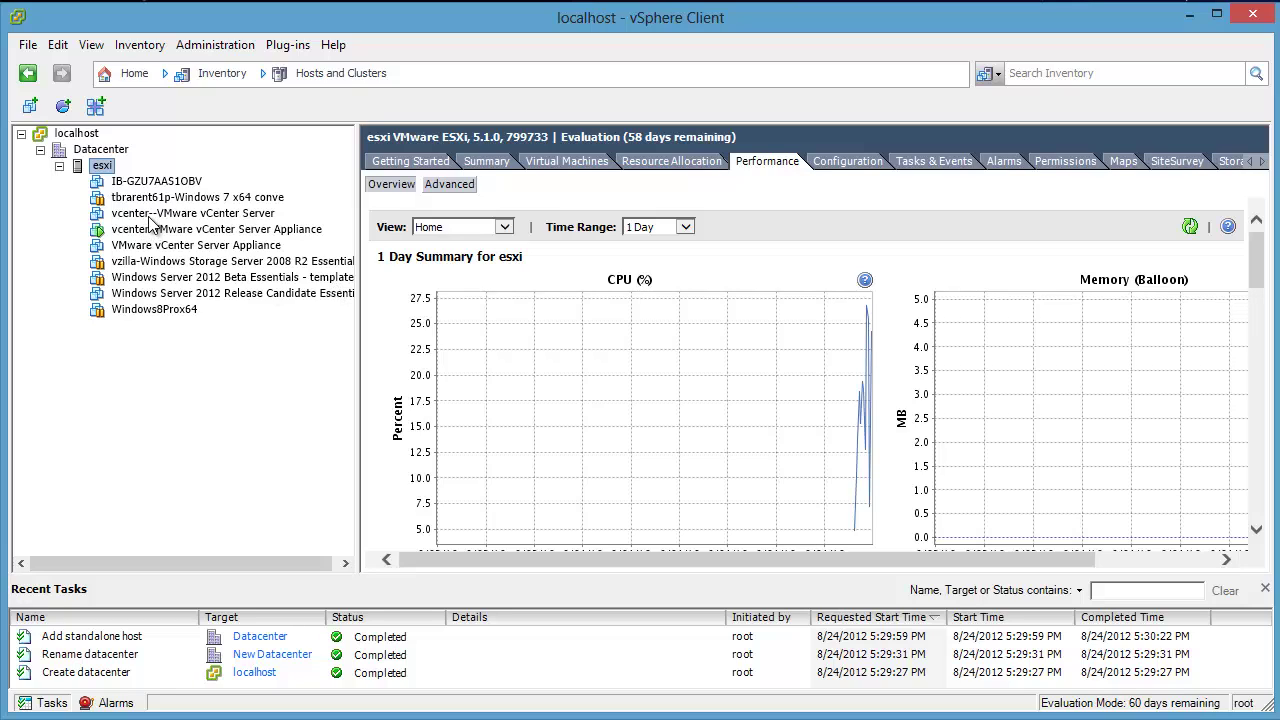
pyautogui.rightClick(112, 172)
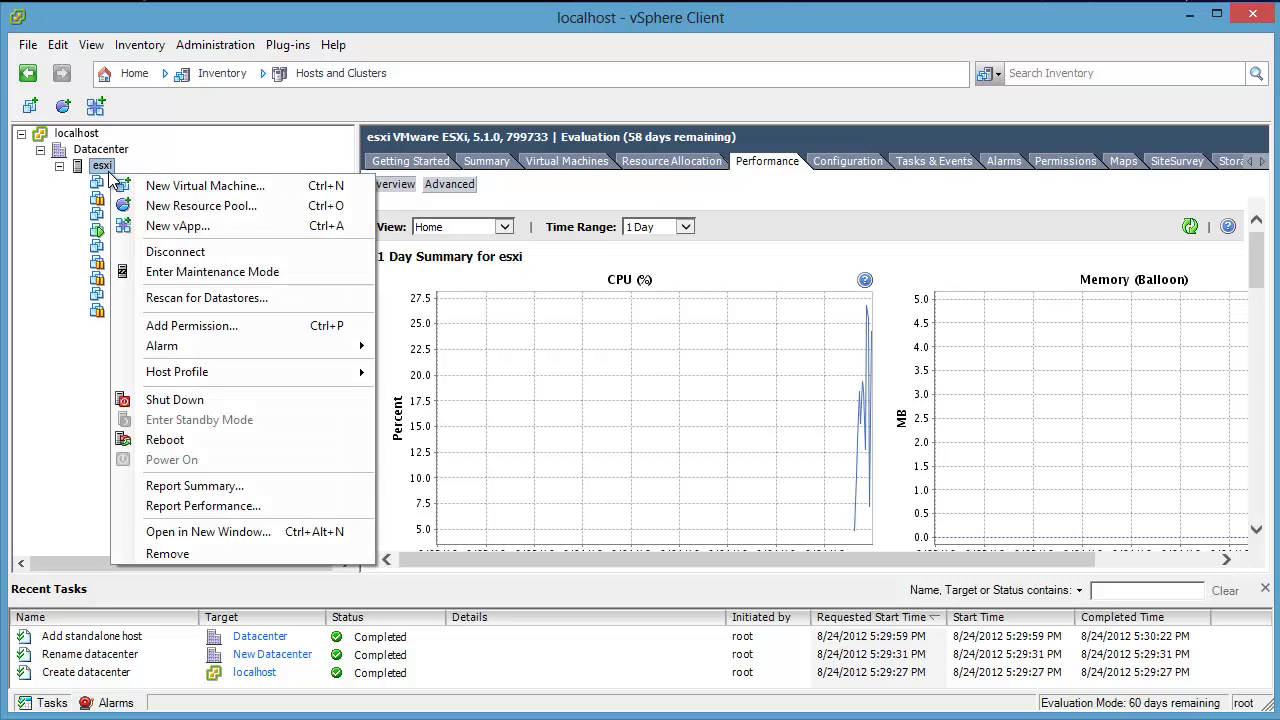
pyautogui.press('Escape')
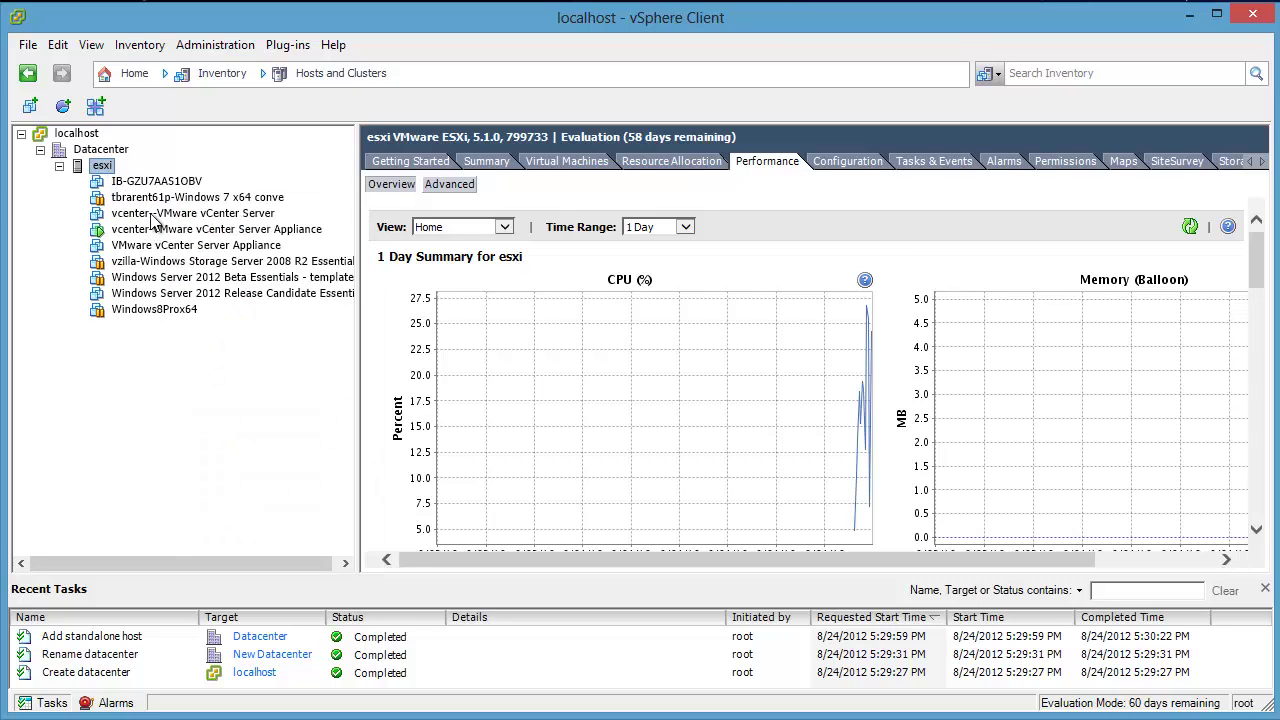
pyautogui.rightClick(152, 214)
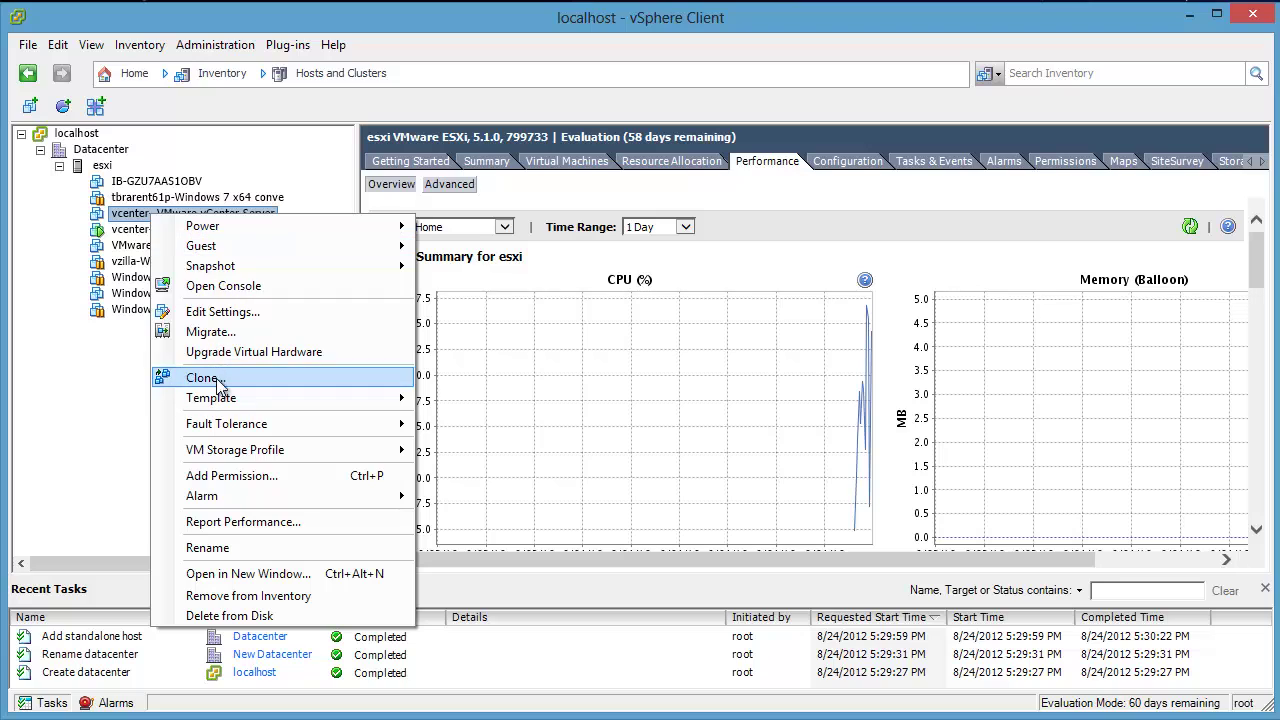
pyautogui.click(68, 438)
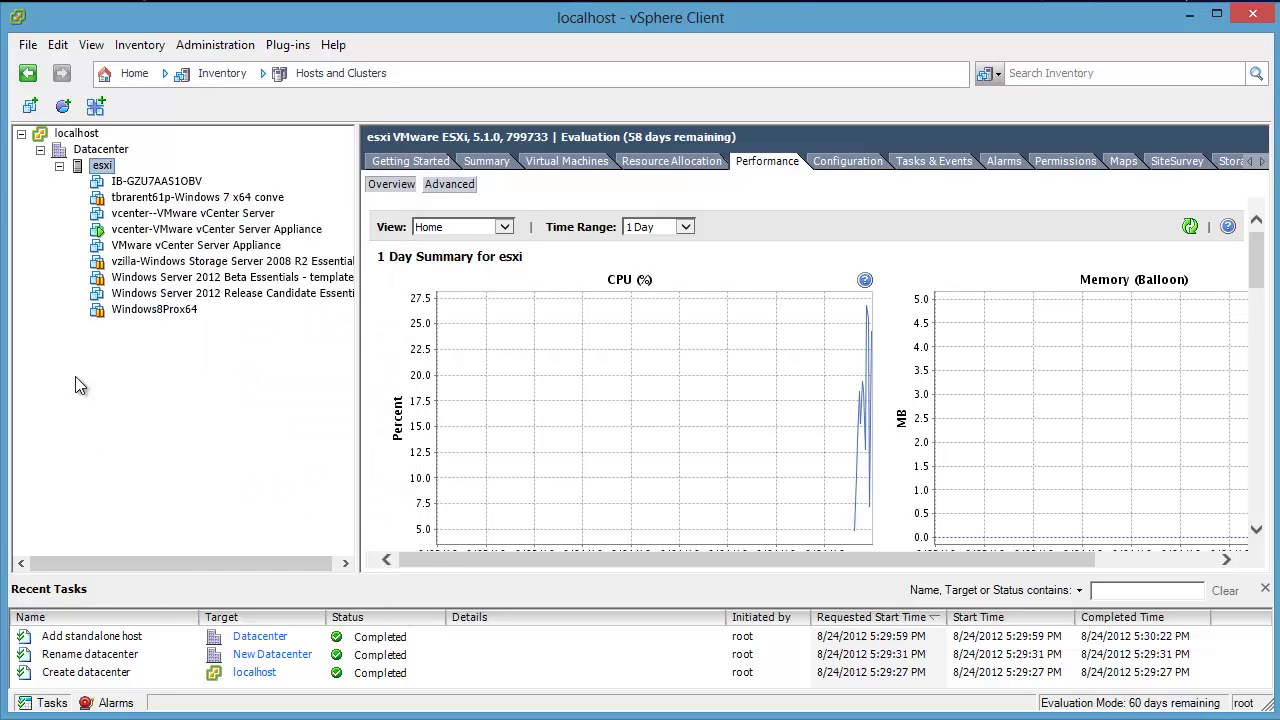
pyautogui.rightClick(143, 213)
pyautogui.click(198, 330)
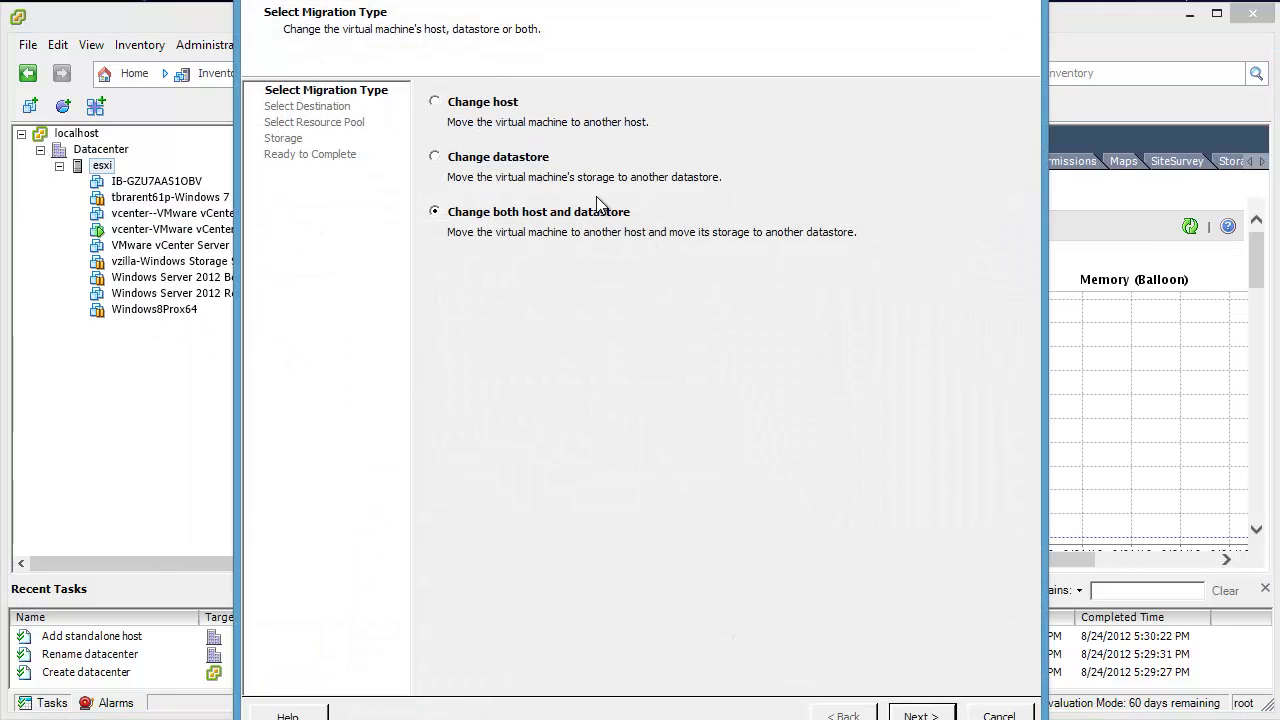
pyautogui.click(508, 160)
pyautogui.click(915, 714)
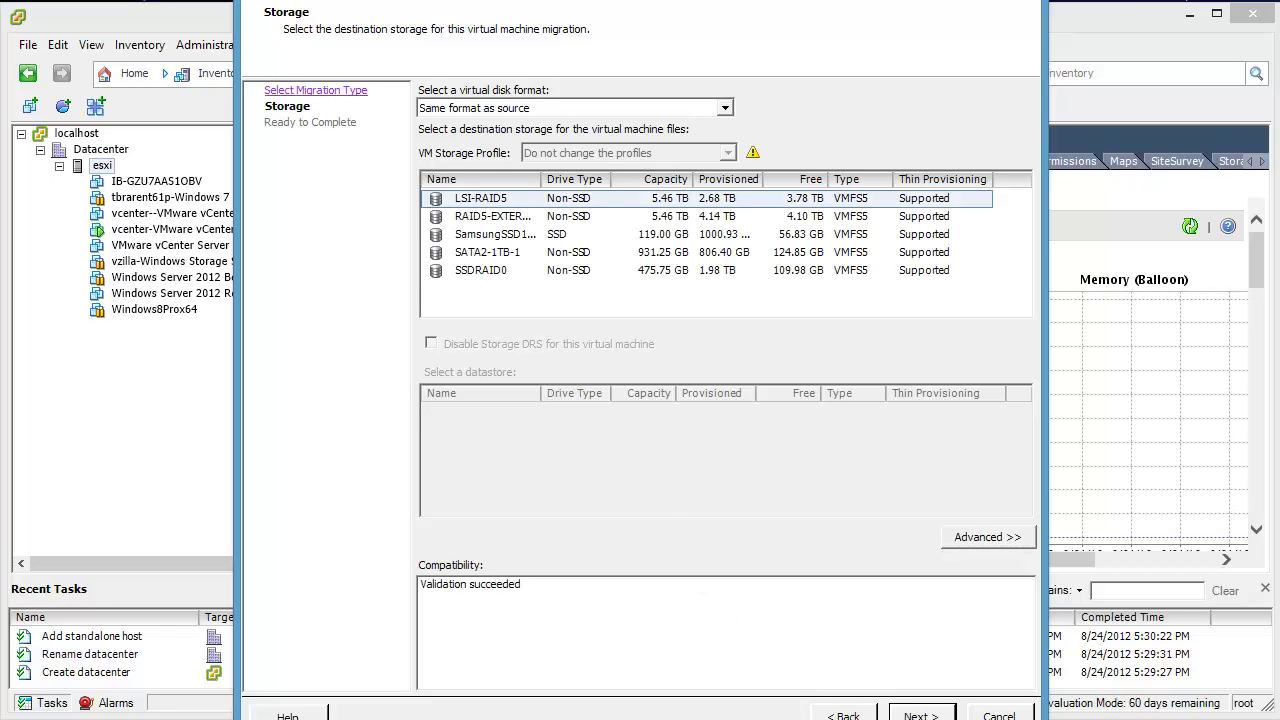
pyautogui.moveTo(590, 28); pyautogui.dragTo(565, 15)
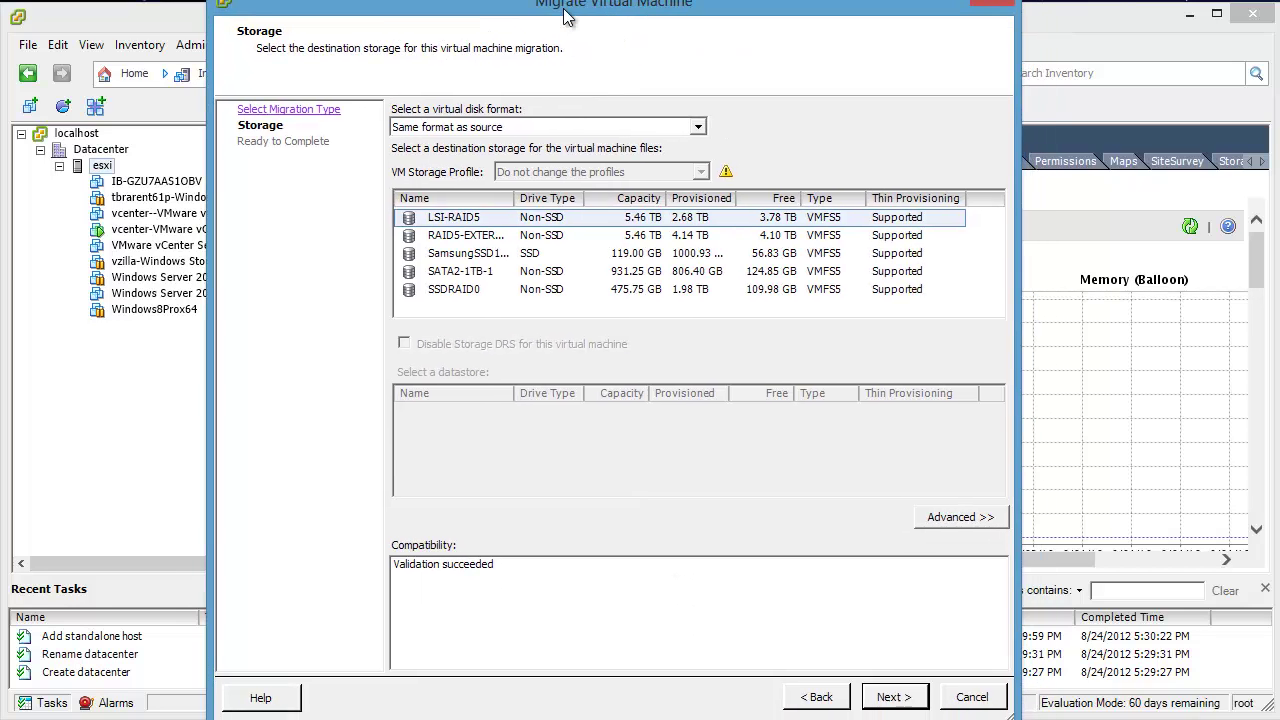
pyautogui.moveTo(692, 14); pyautogui.dragTo(592, 39)
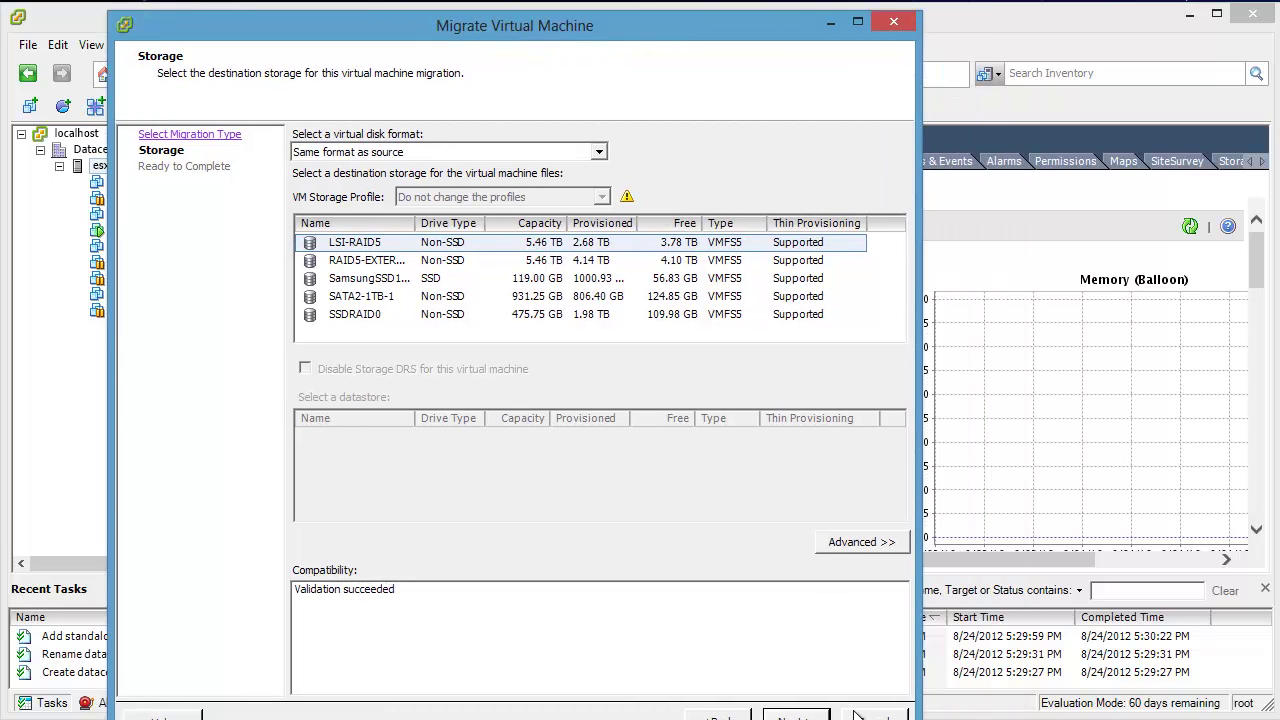
pyautogui.click(858, 714)
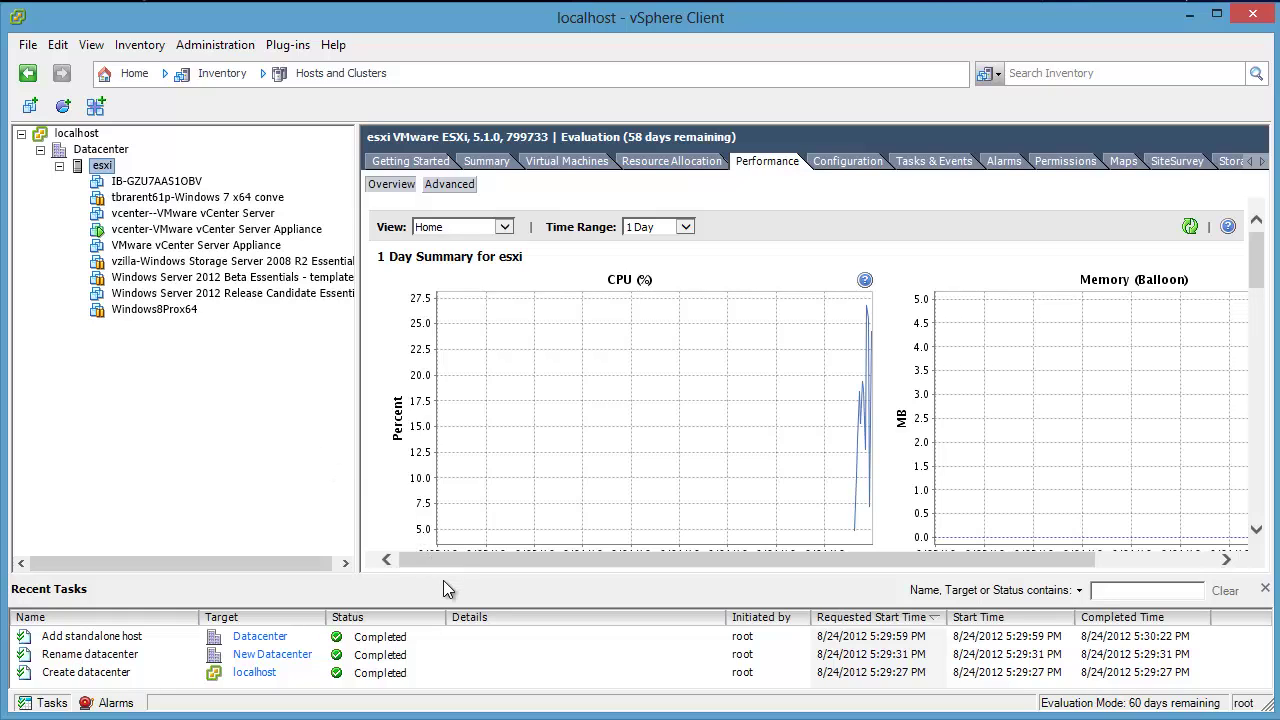
# Step: Show the vCenter appliance's console and bring up the esxi host's actions menu for rebooting
pyautogui.moveTo(445, 578); pyautogui.dragTo(451, 606)
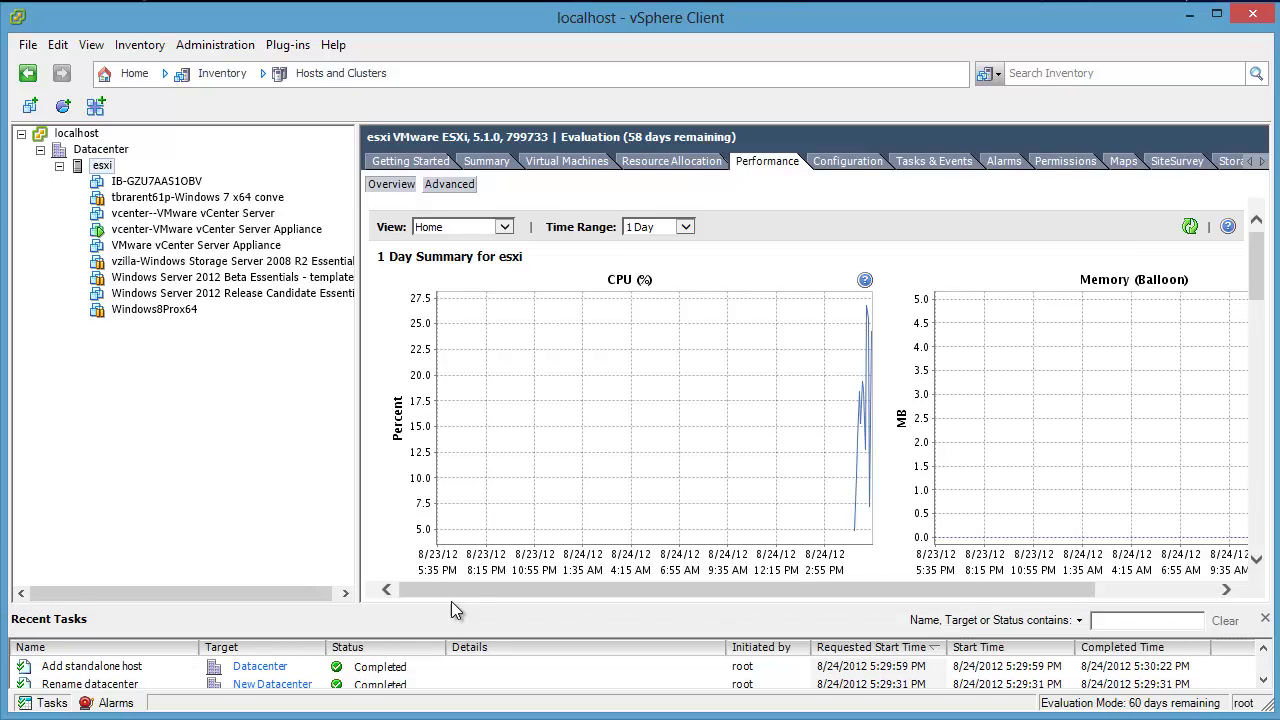
pyautogui.rightClick(92, 166)
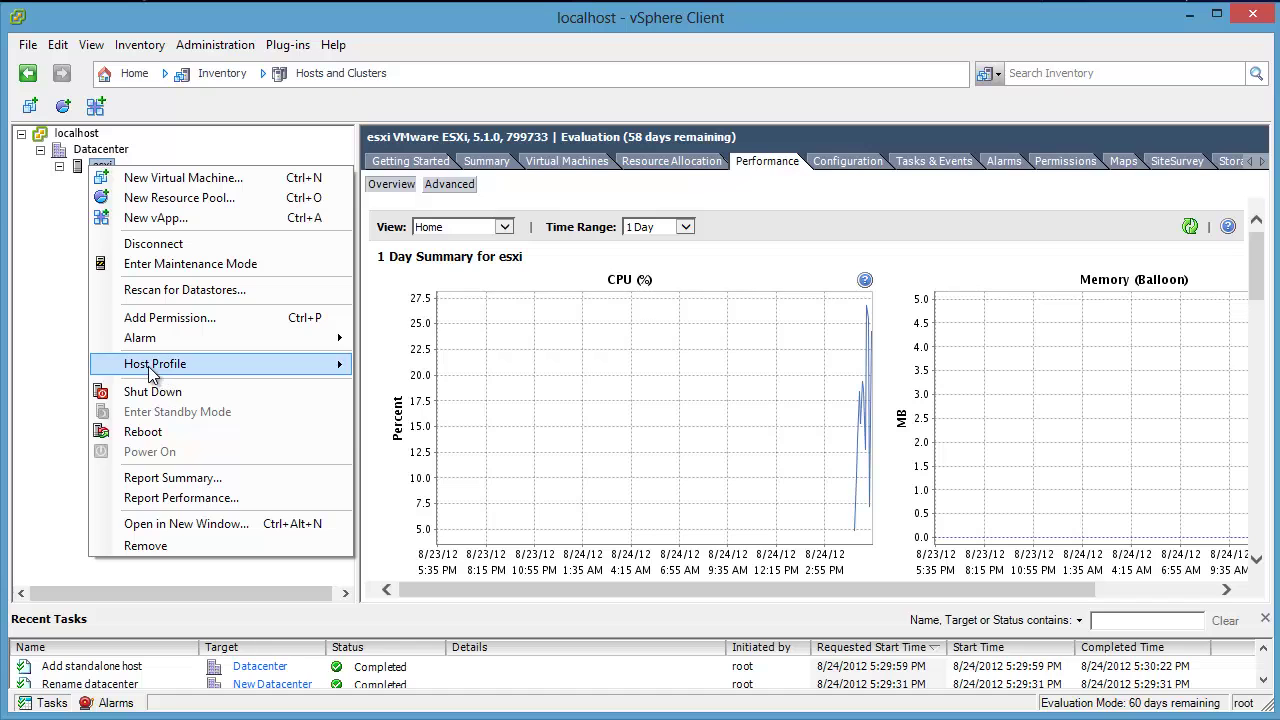
pyautogui.click(35, 320)
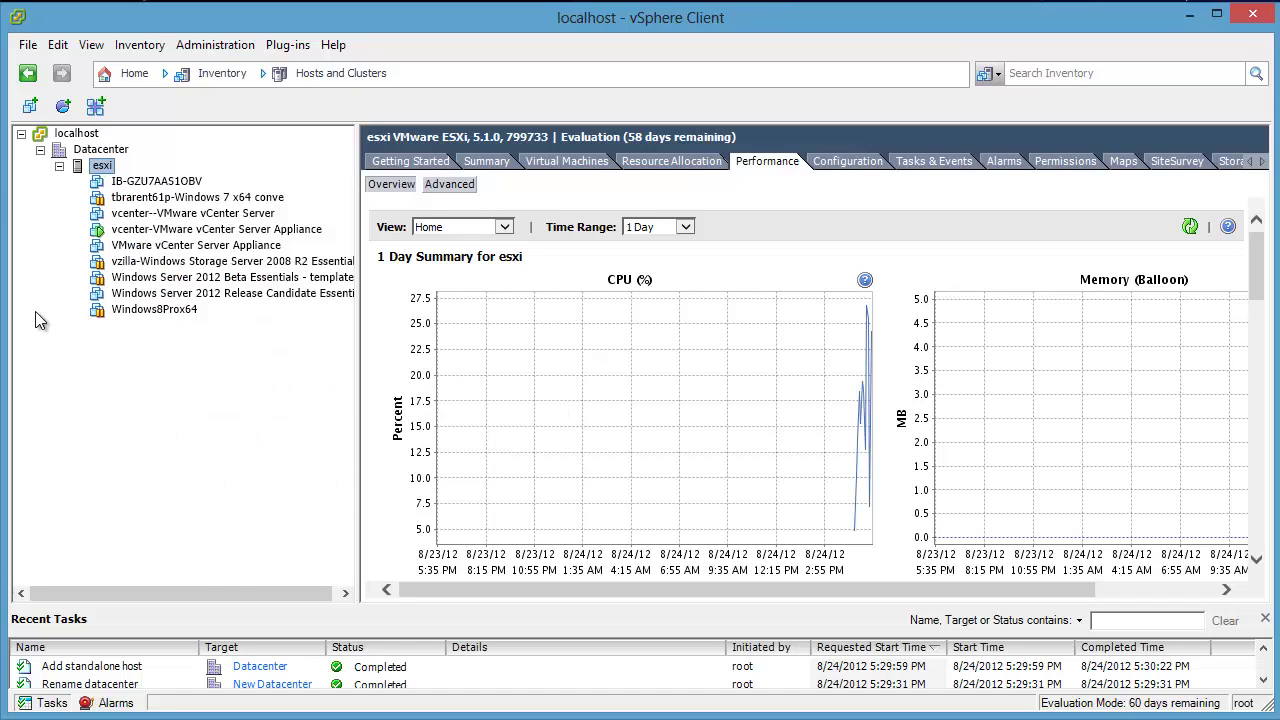
pyautogui.click(172, 232)
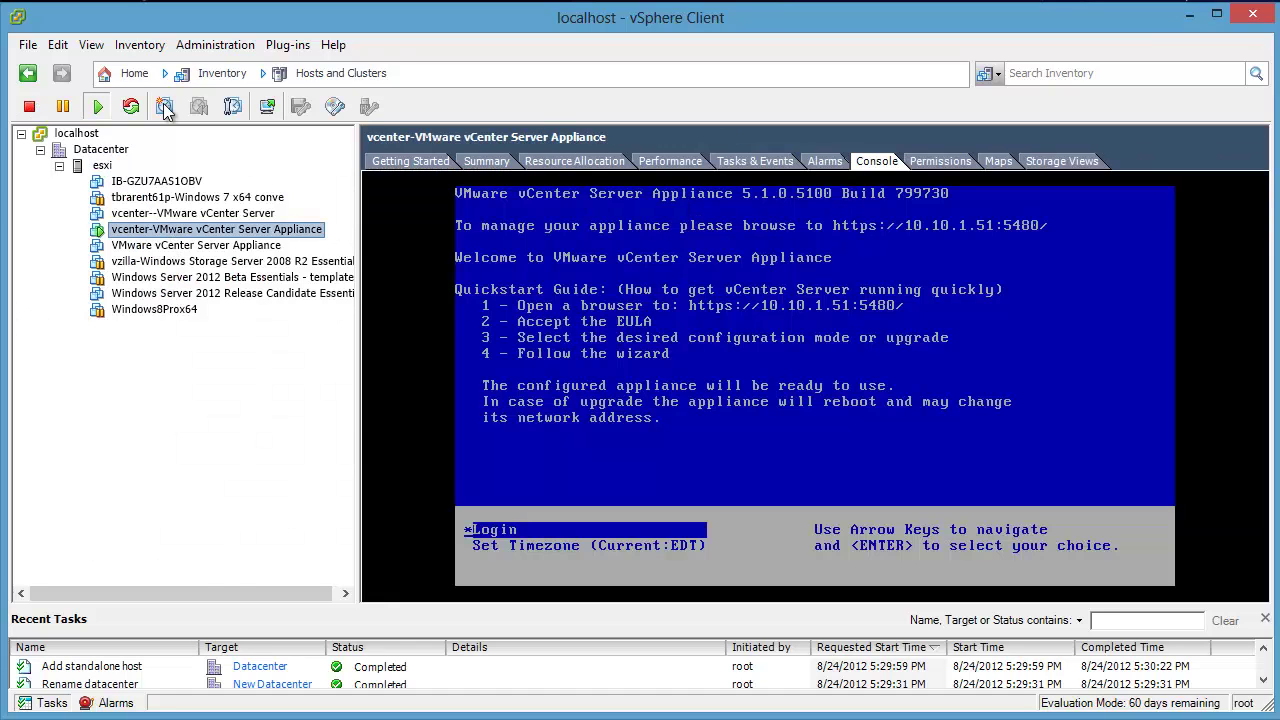
pyautogui.rightClick(103, 166)
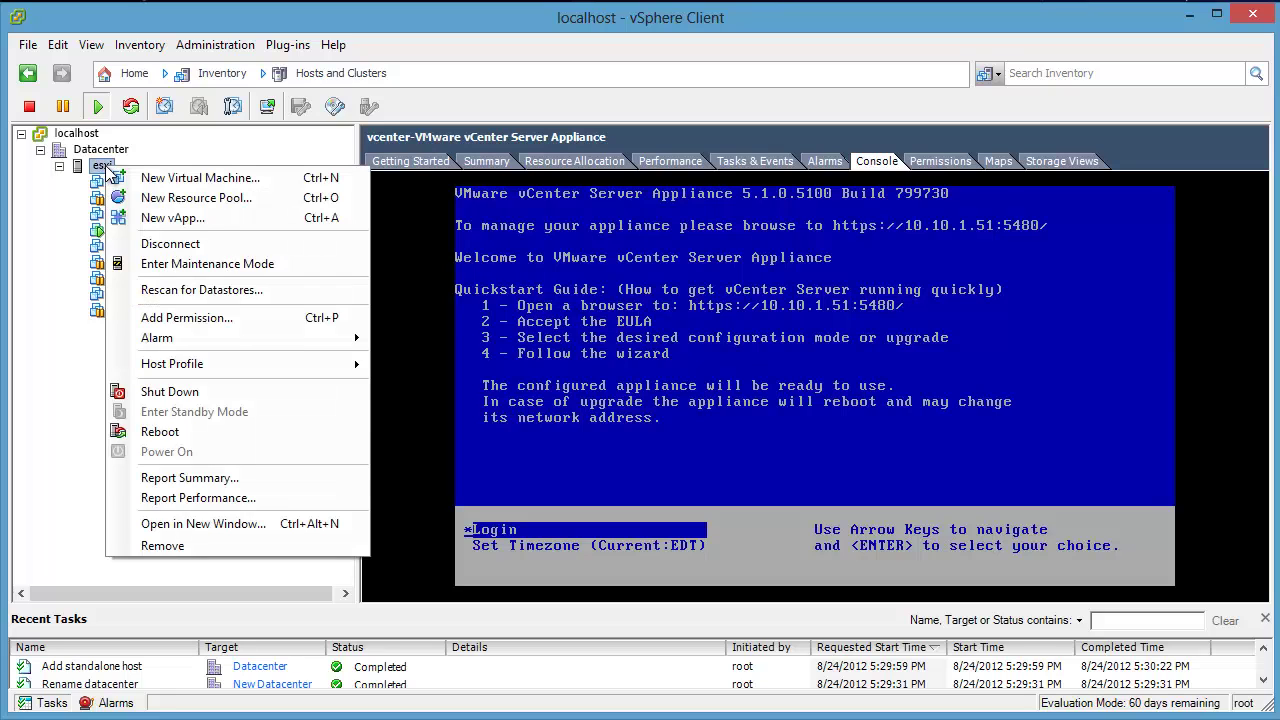
# Step: Reboot the esxi host outside maintenance mode without entering a reason
pyautogui.click(188, 432)
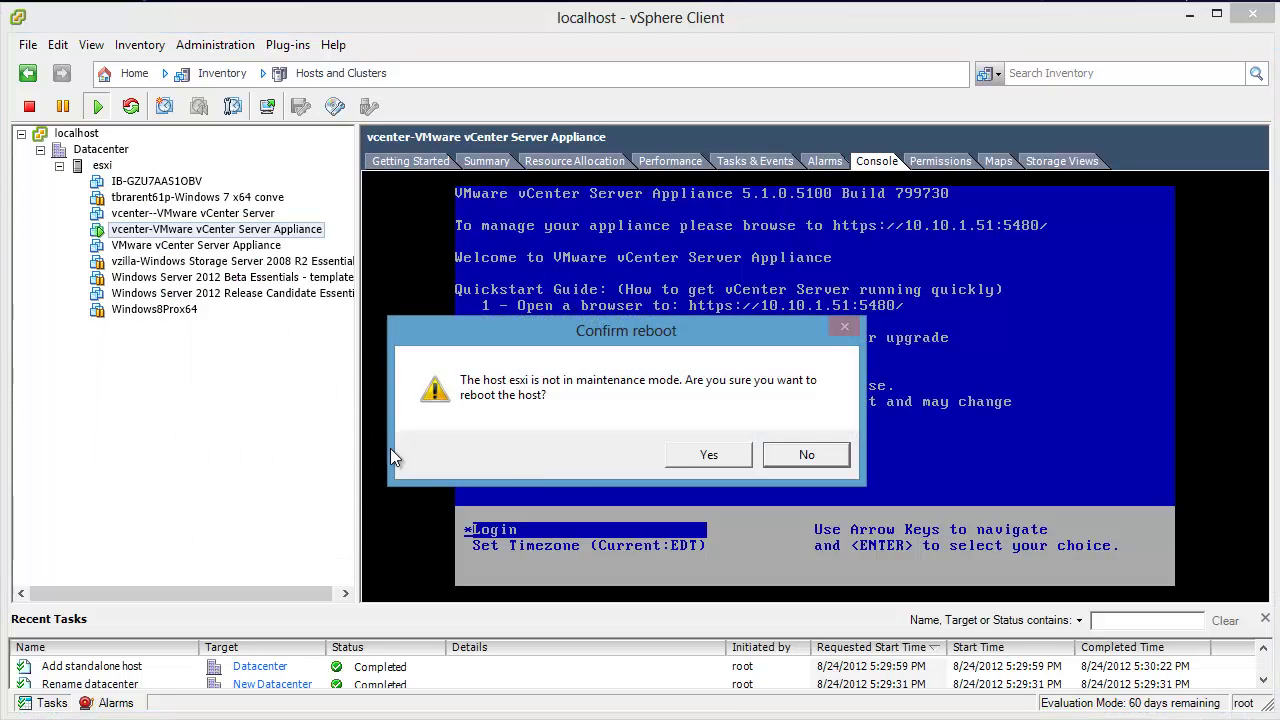
pyautogui.click(693, 463)
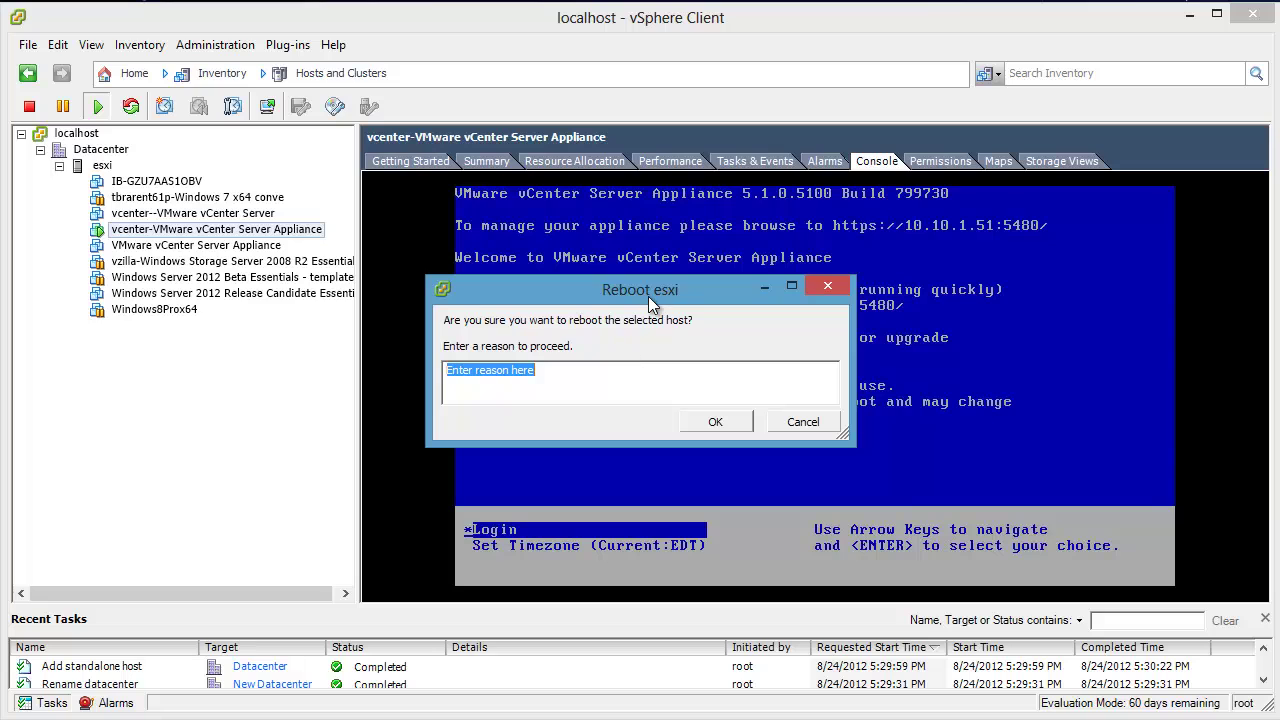
pyautogui.click(709, 421)
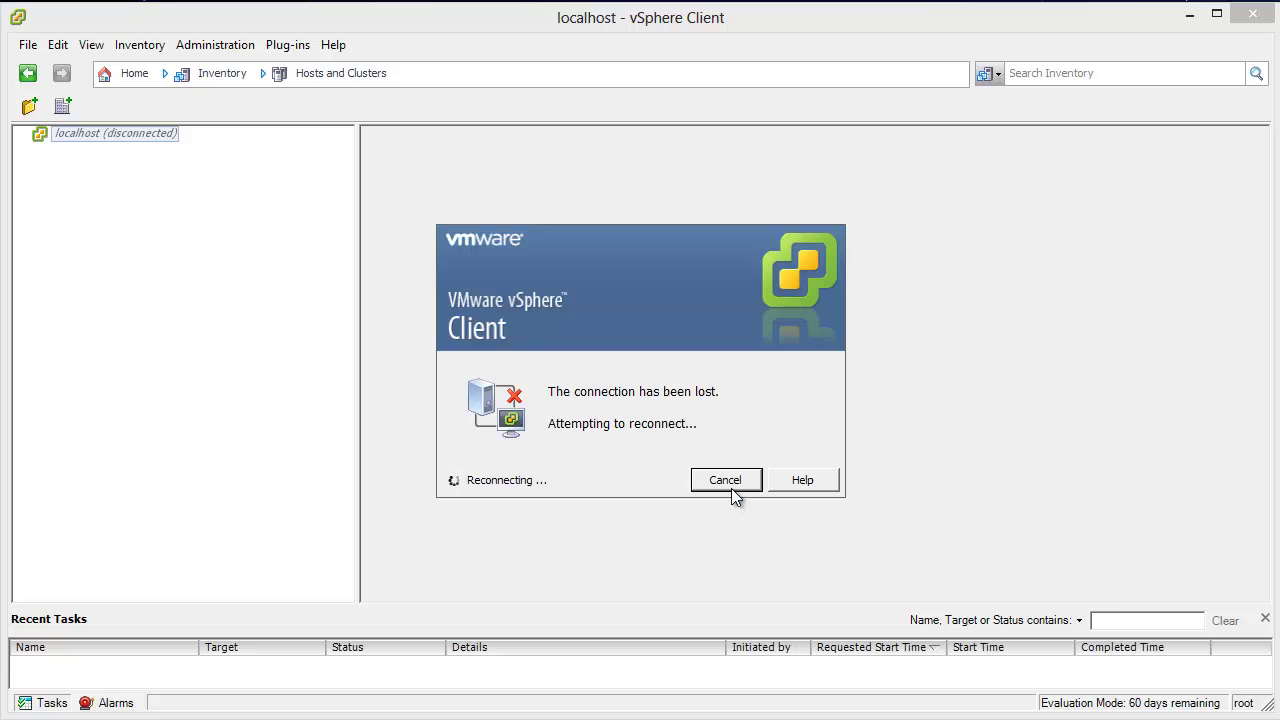
# Step: Cancel reconnecting, run 'ping esxi -t' in an enlarged Command Prompt, and log back in to vCenter
pyautogui.click(726, 480)
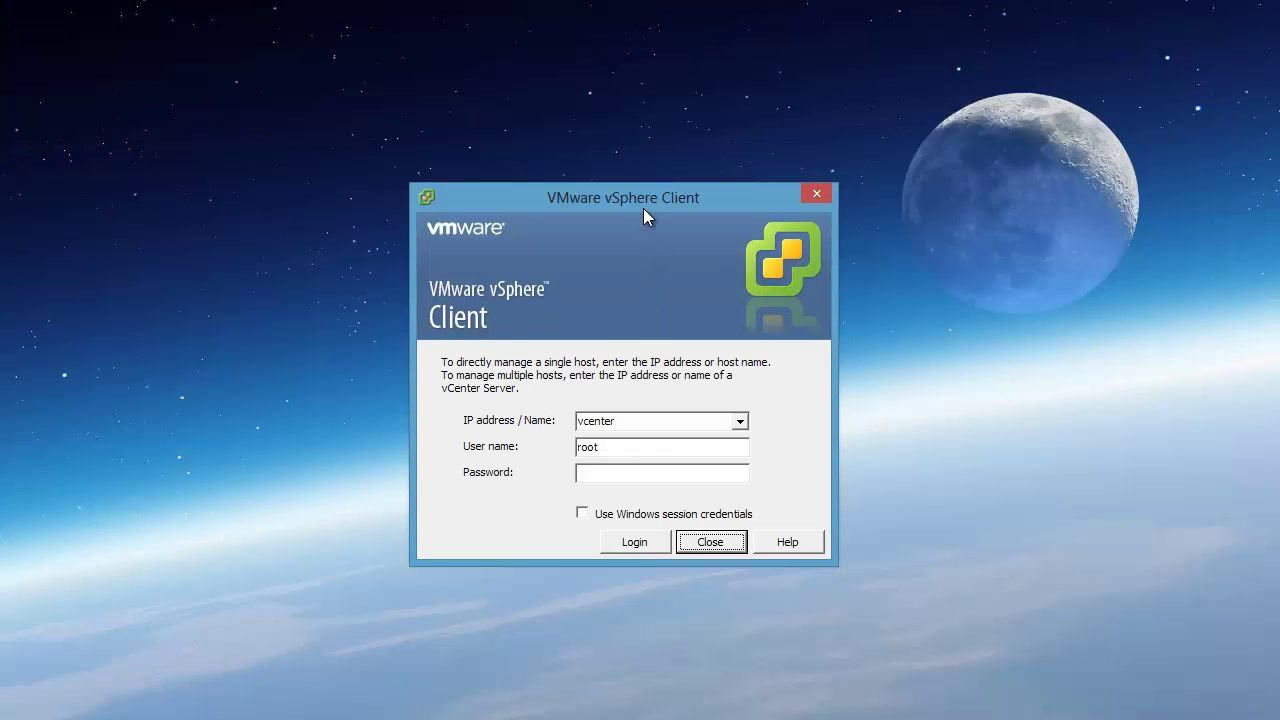
pyautogui.hotkey('alt', 'Tab')
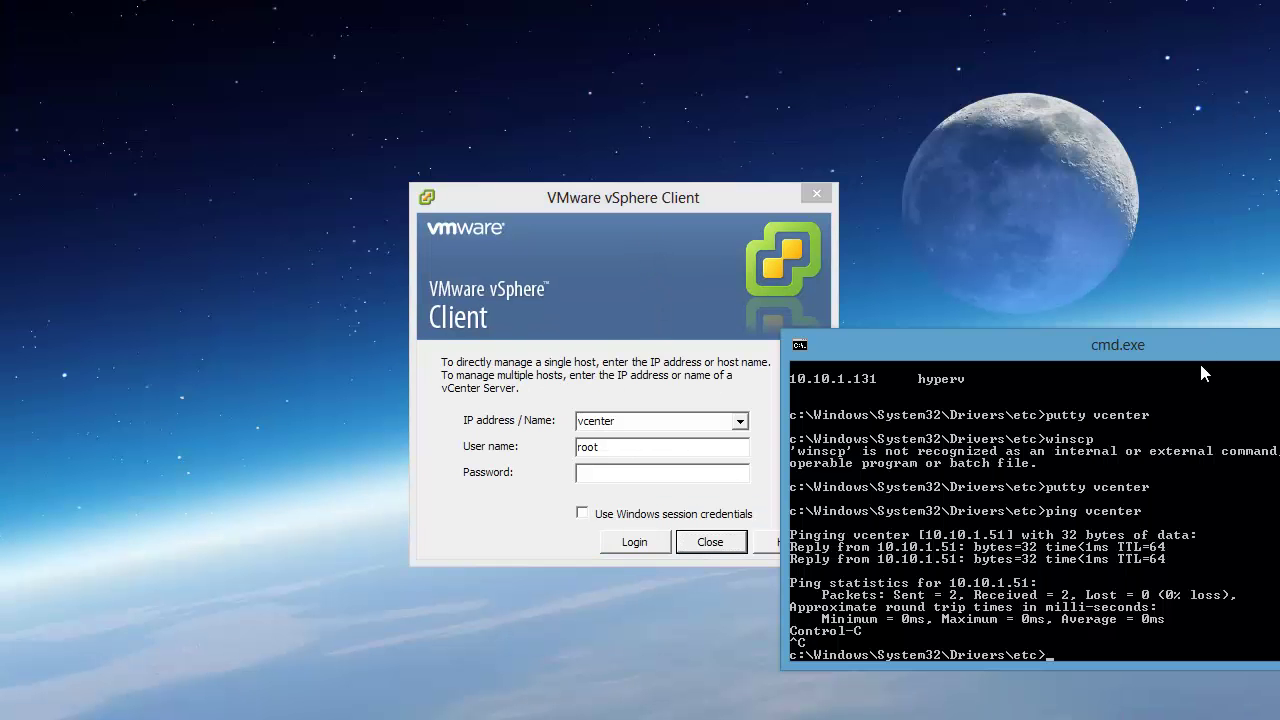
pyautogui.write('ping esxi -t')
pyautogui.press('Return')
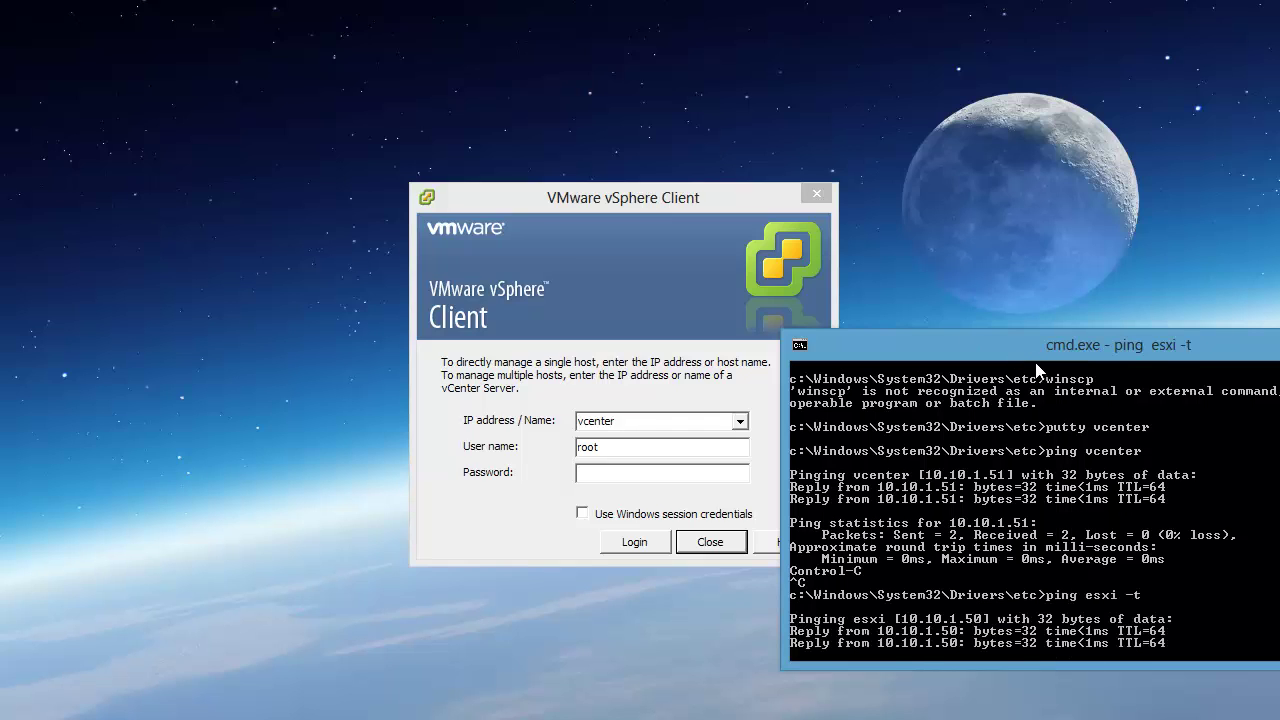
pyautogui.moveTo(1051, 345); pyautogui.dragTo(1131, 22)
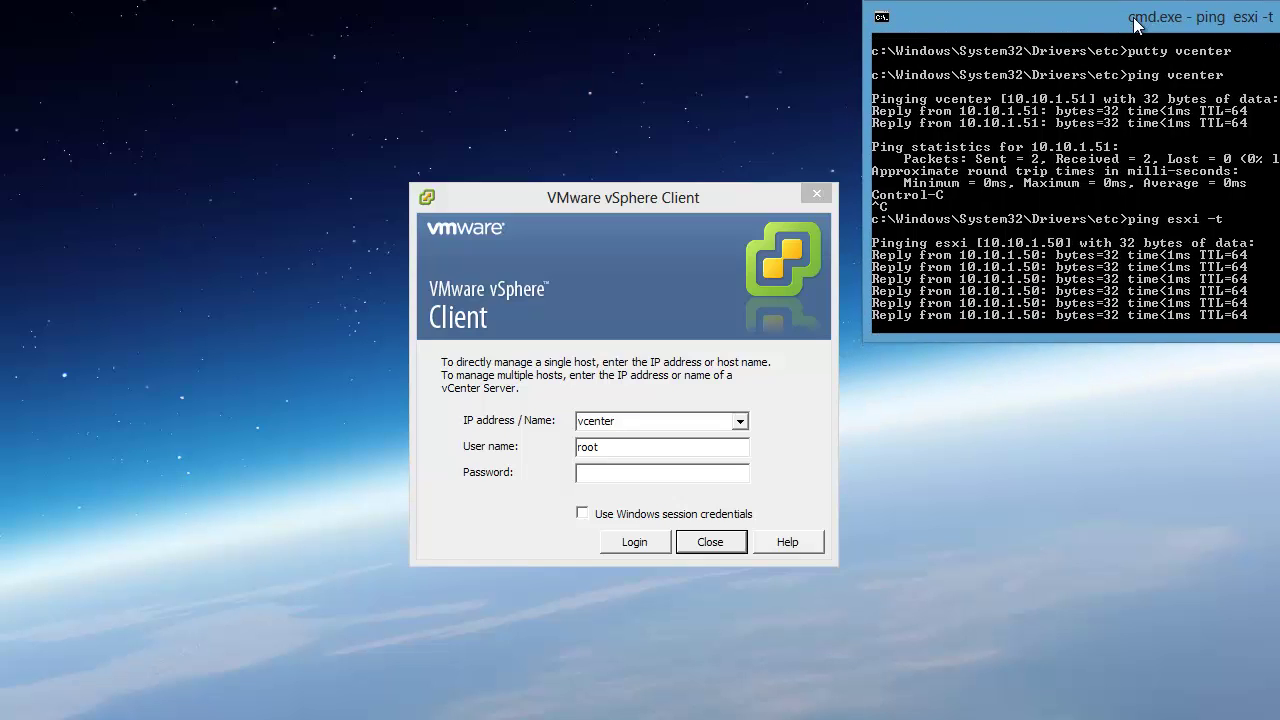
pyautogui.moveTo(1111, 341); pyautogui.dragTo(1113, 712)
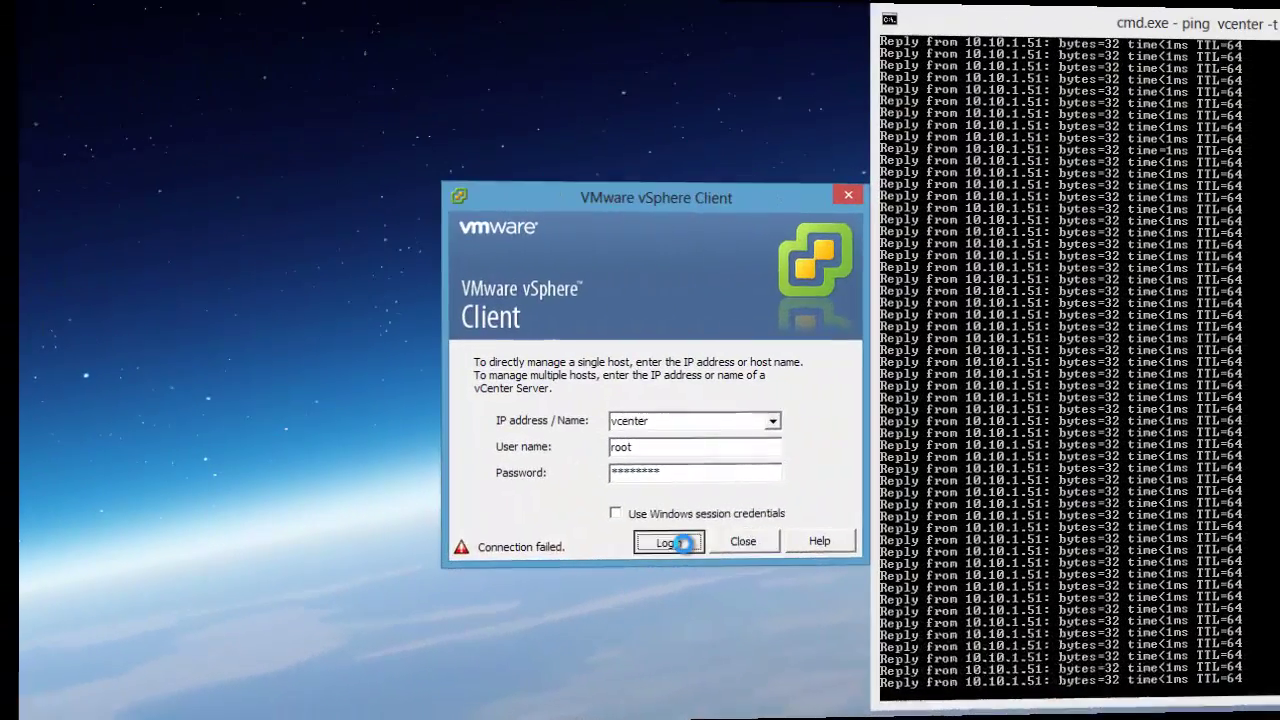
pyautogui.click(650, 543)
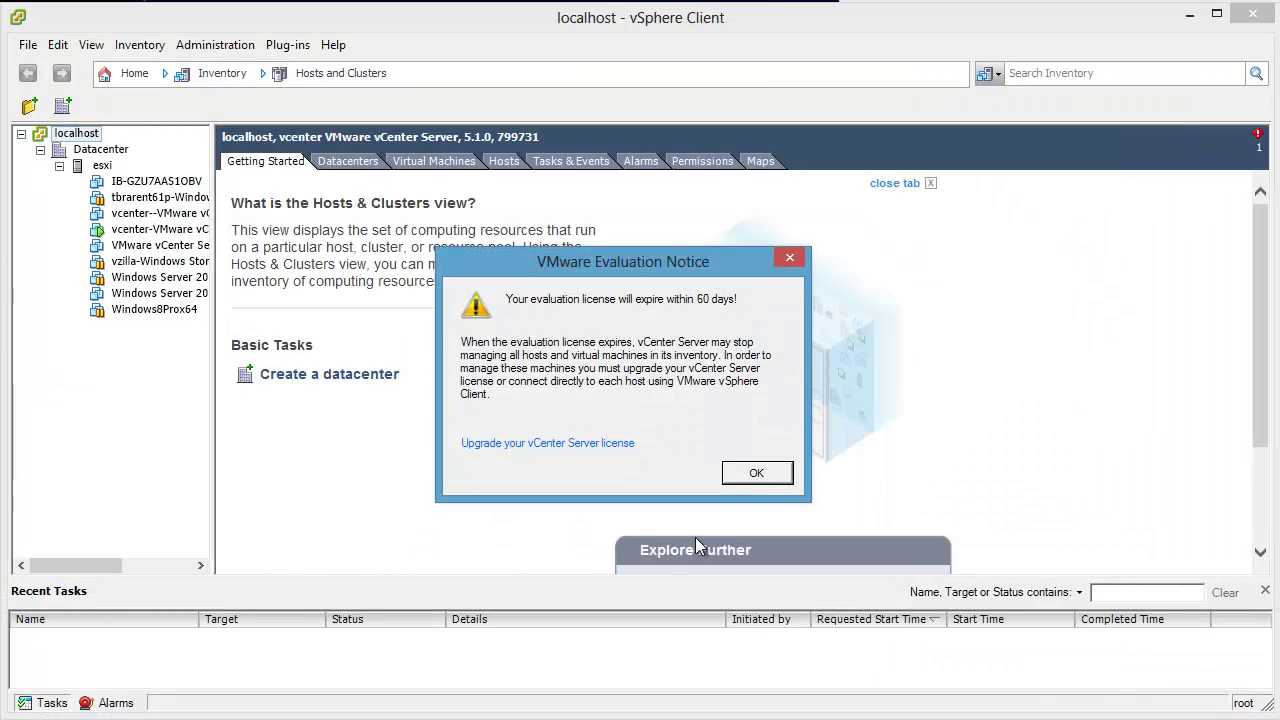
# Step: Dismiss the evaluation notice and review the Summary tabs of the vcenter VM, Datacenter and esxi host
pyautogui.click(757, 473)
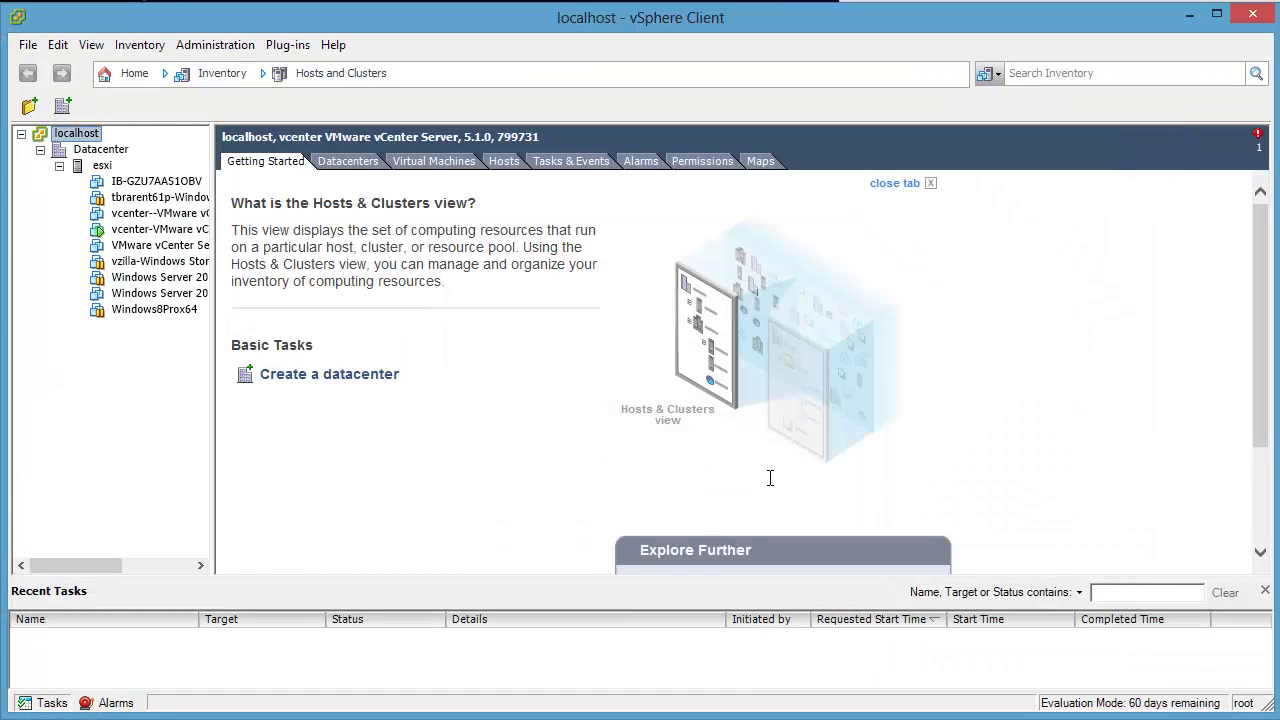
pyautogui.click(140, 230)
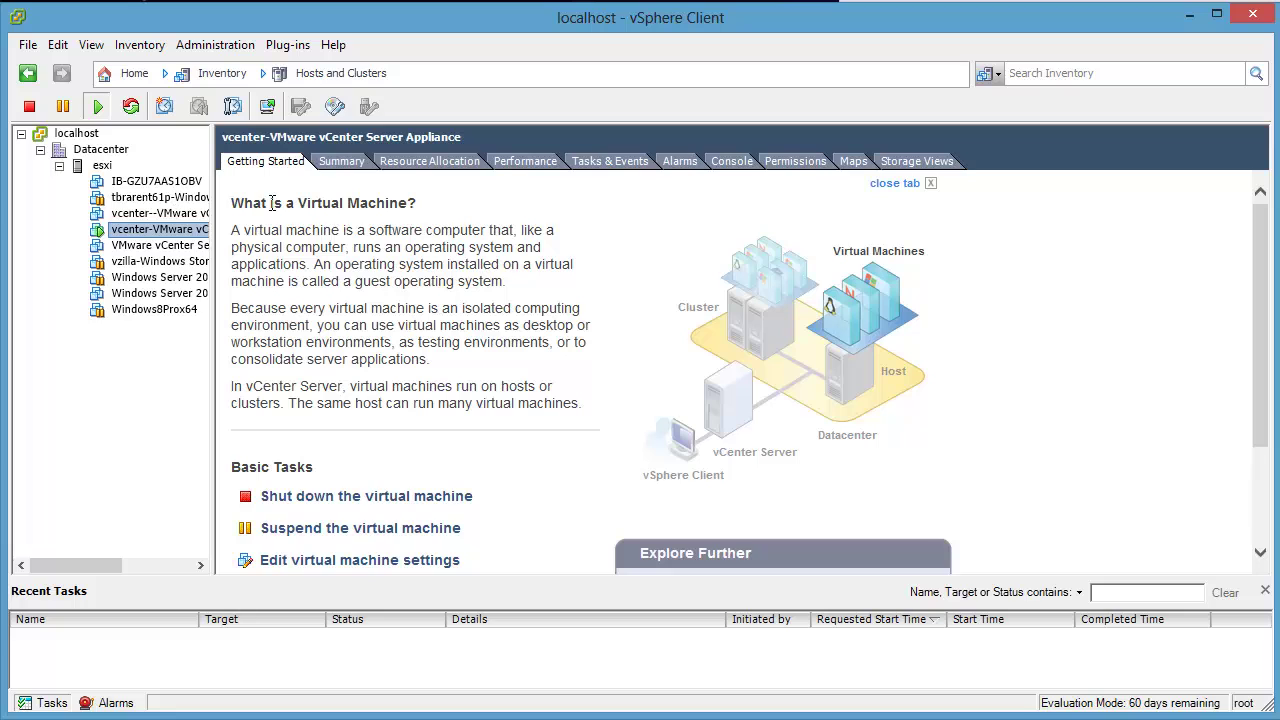
pyautogui.click(346, 165)
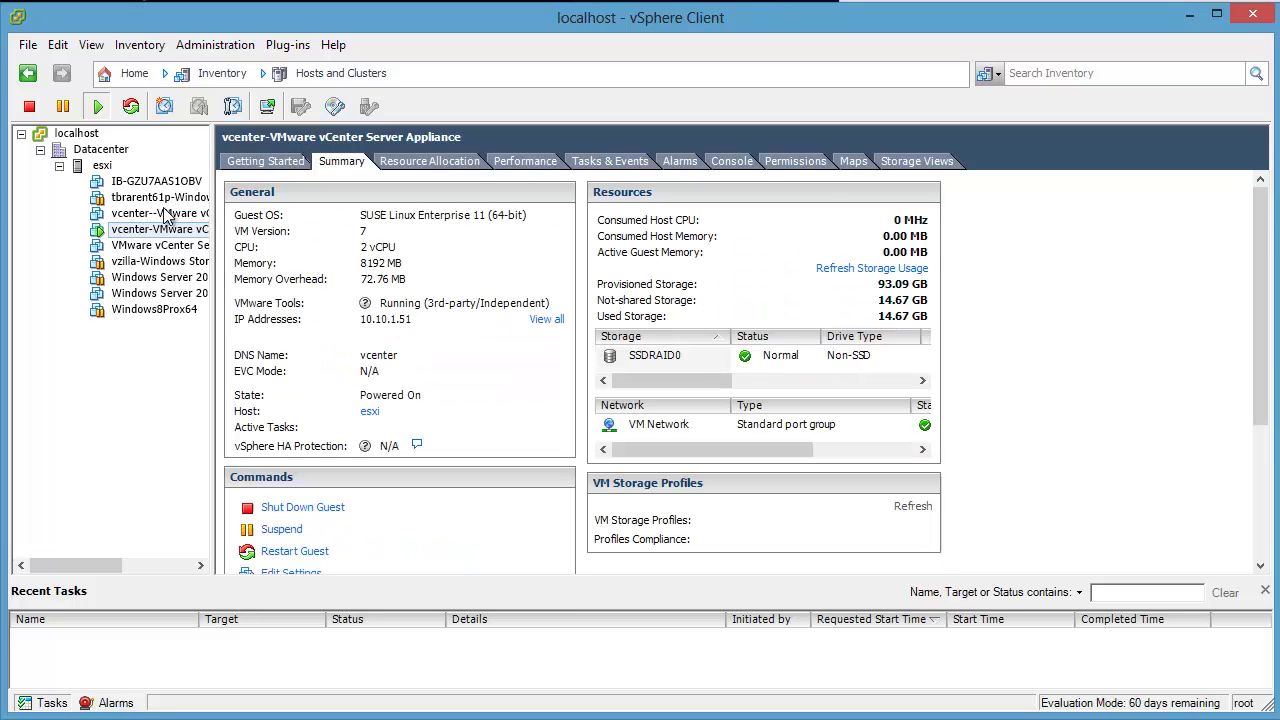
pyautogui.click(100, 150)
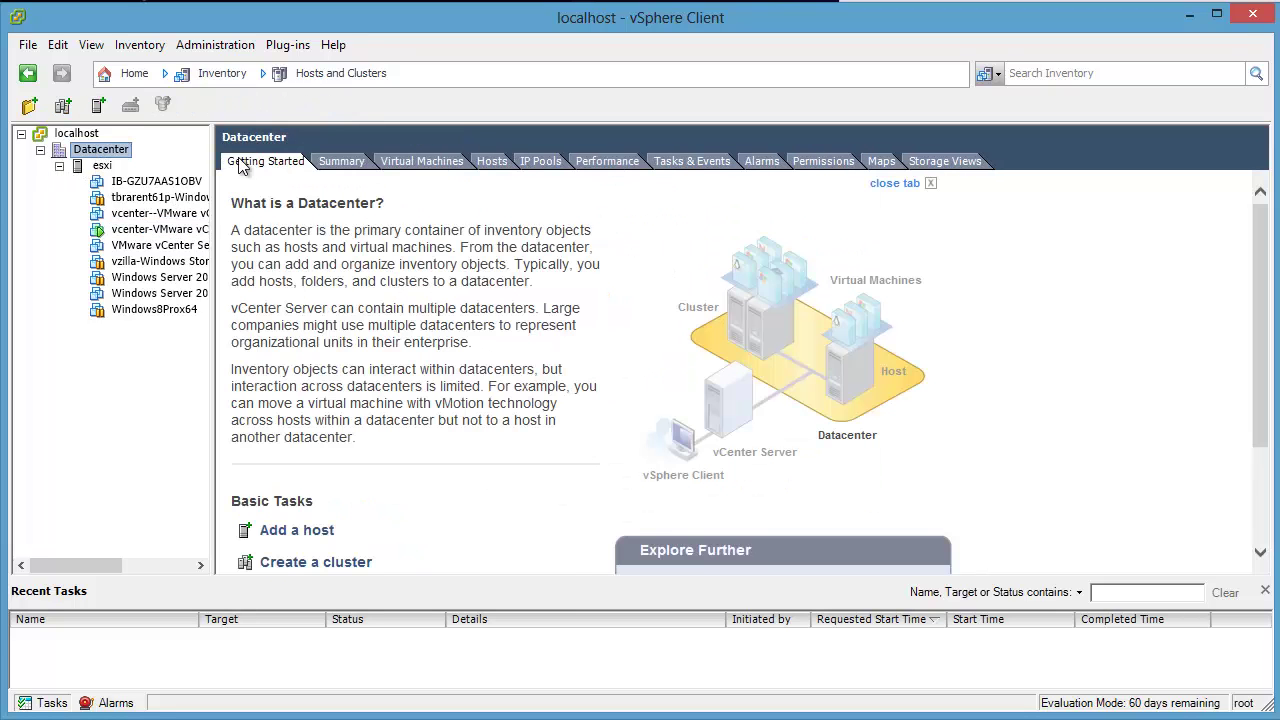
pyautogui.click(342, 161)
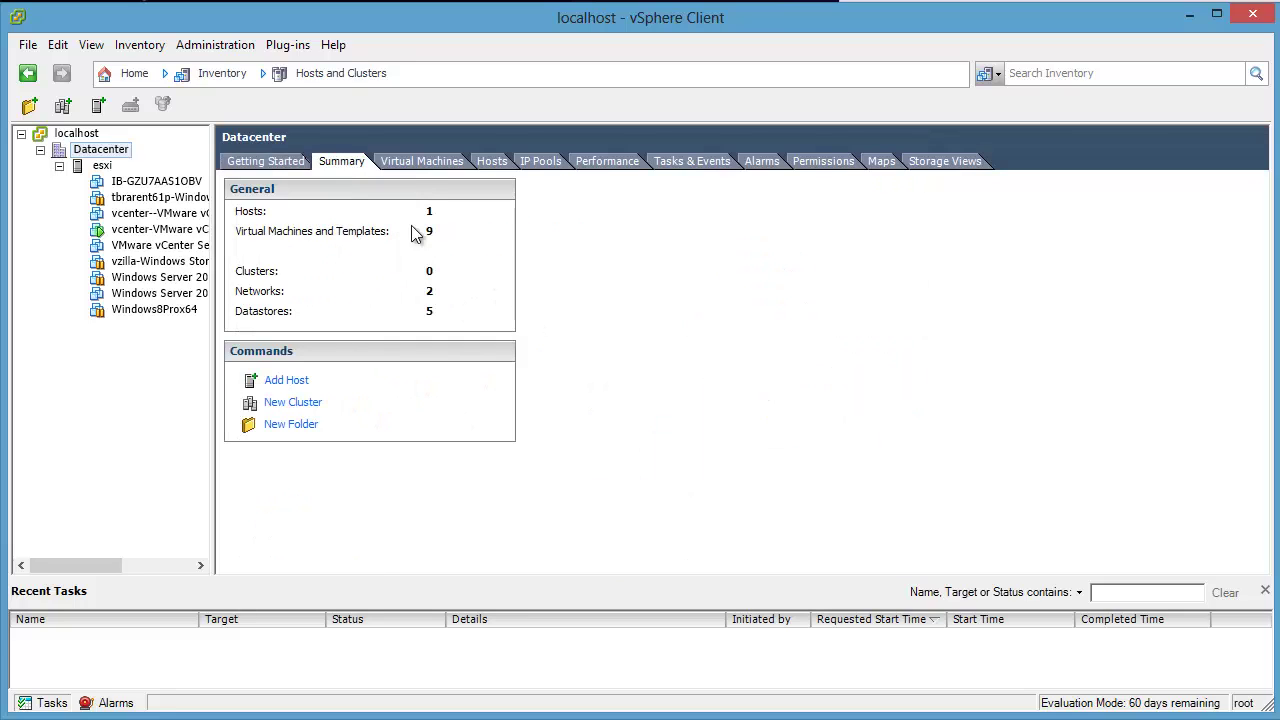
pyautogui.click(103, 166)
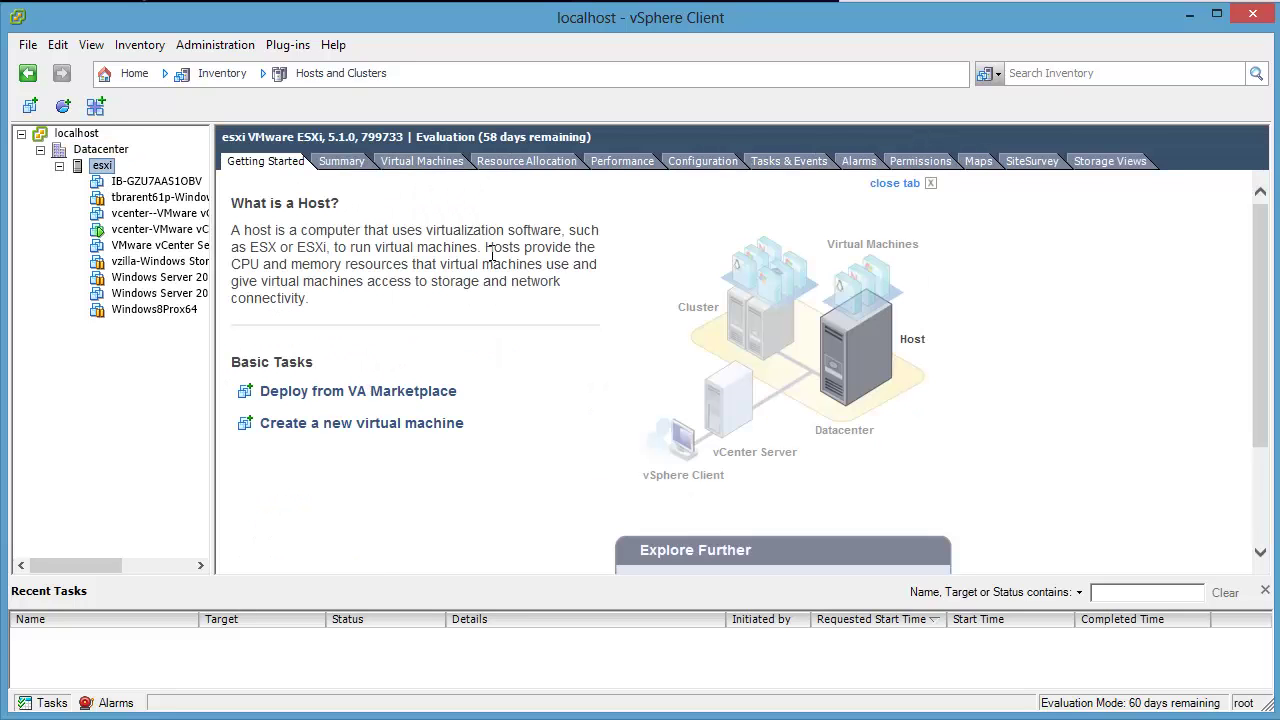
pyautogui.click(342, 161)
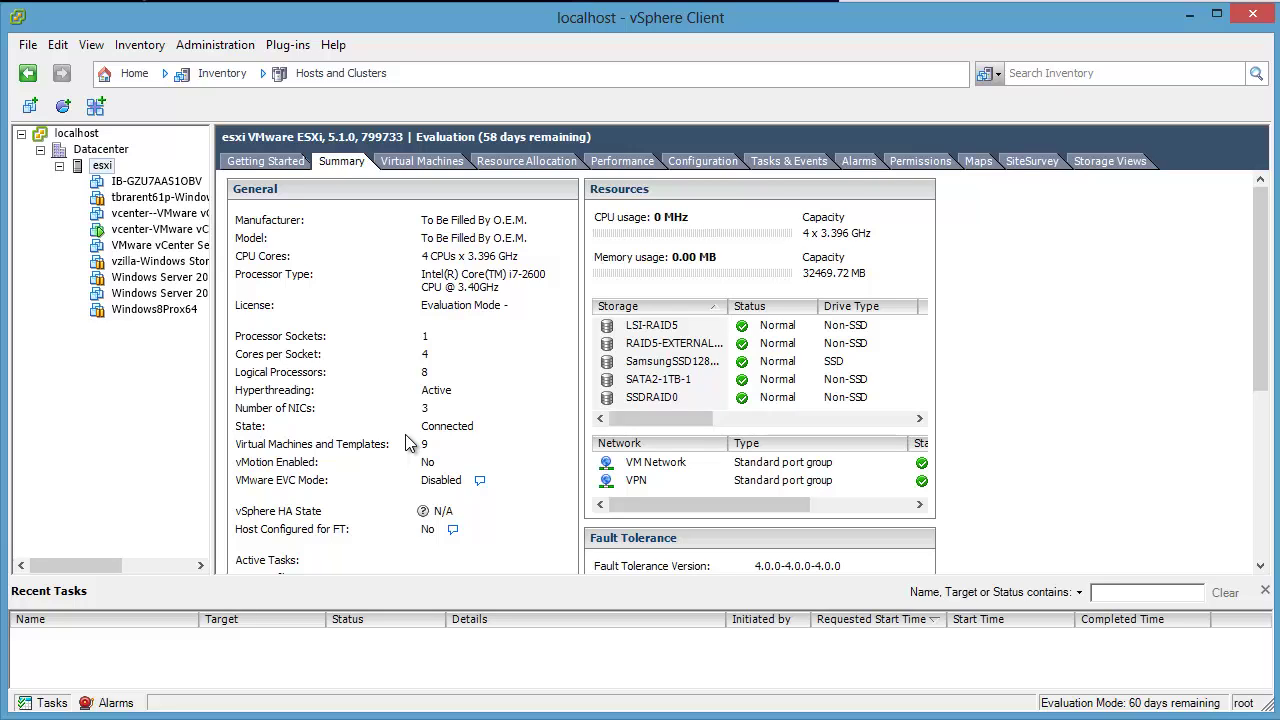
# Step: Clear the Health status monitoring alarm triggered on localhost
pyautogui.click(110, 703)
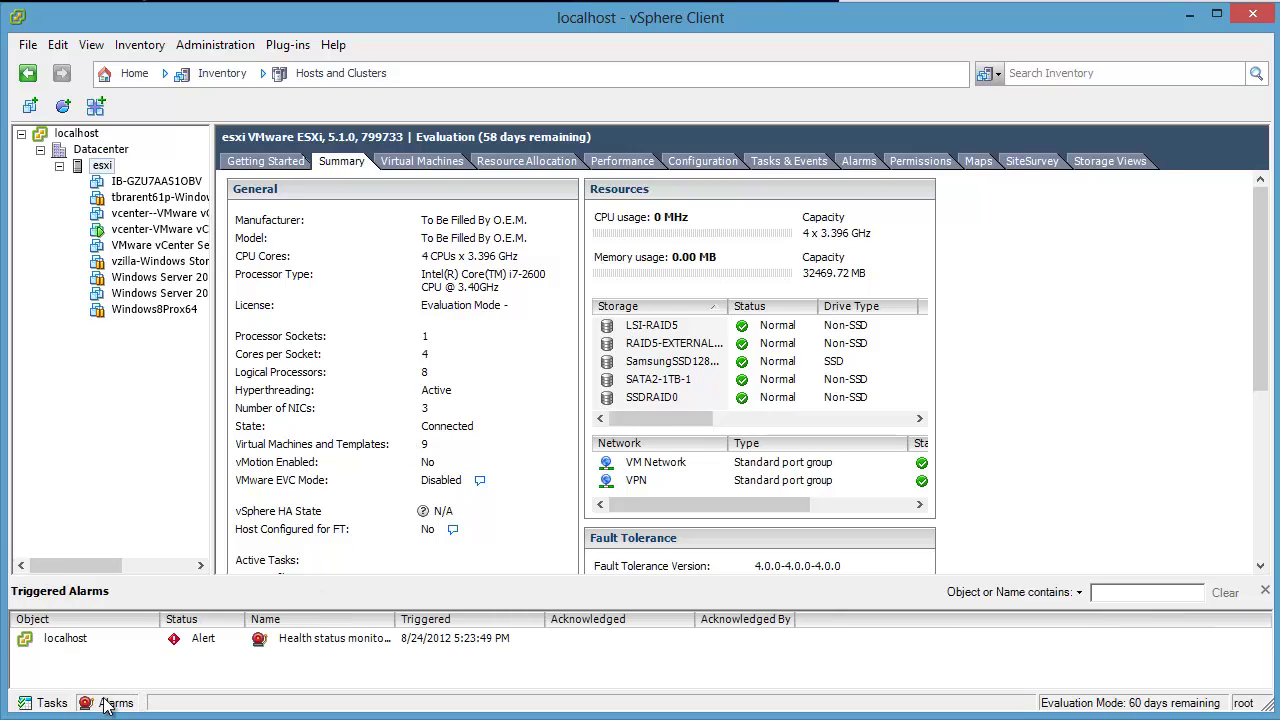
pyautogui.click(308, 645)
pyautogui.moveTo(398, 618); pyautogui.dragTo(528, 610)
pyautogui.moveTo(396, 617); pyautogui.dragTo(425, 617)
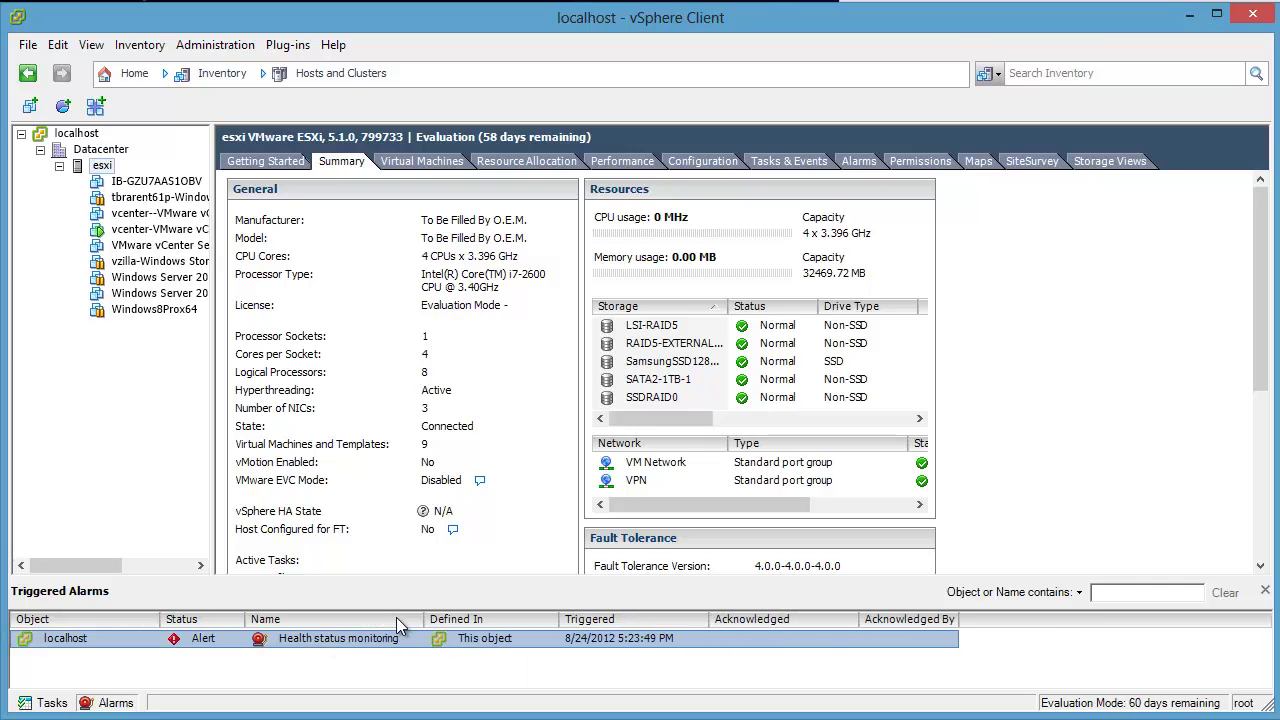
pyautogui.doubleClick(355, 642)
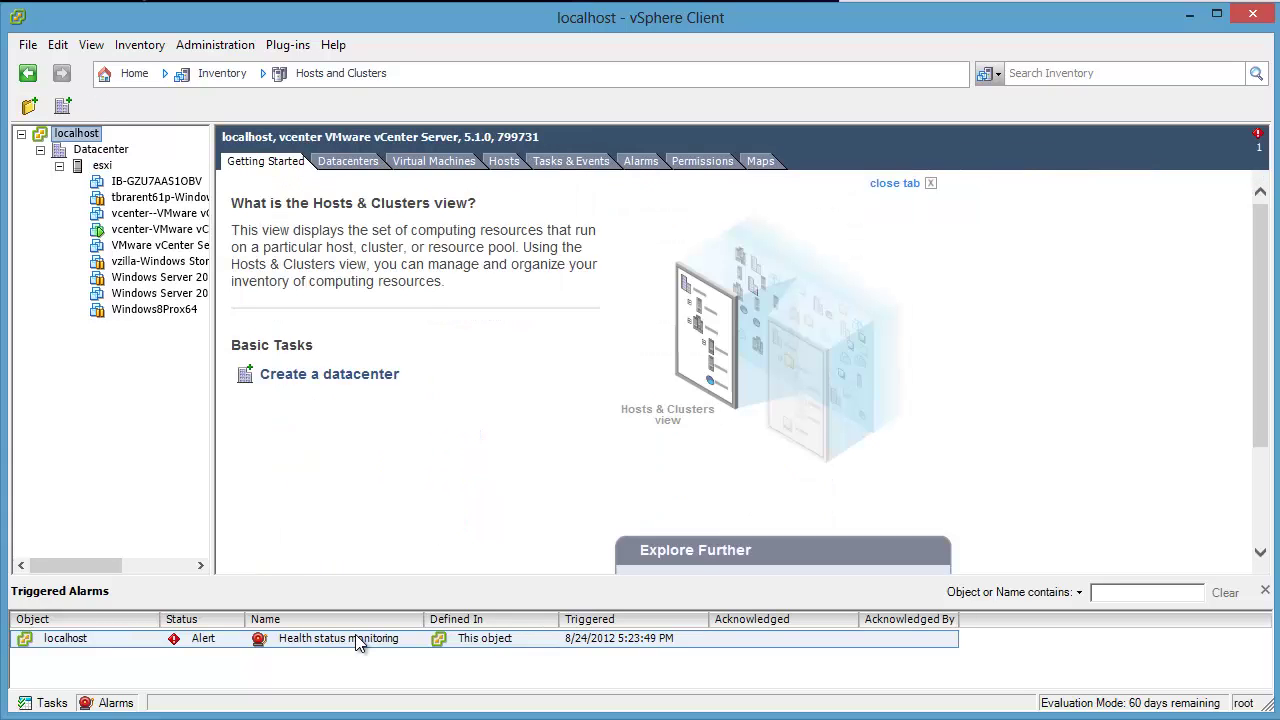
pyautogui.rightClick(357, 639)
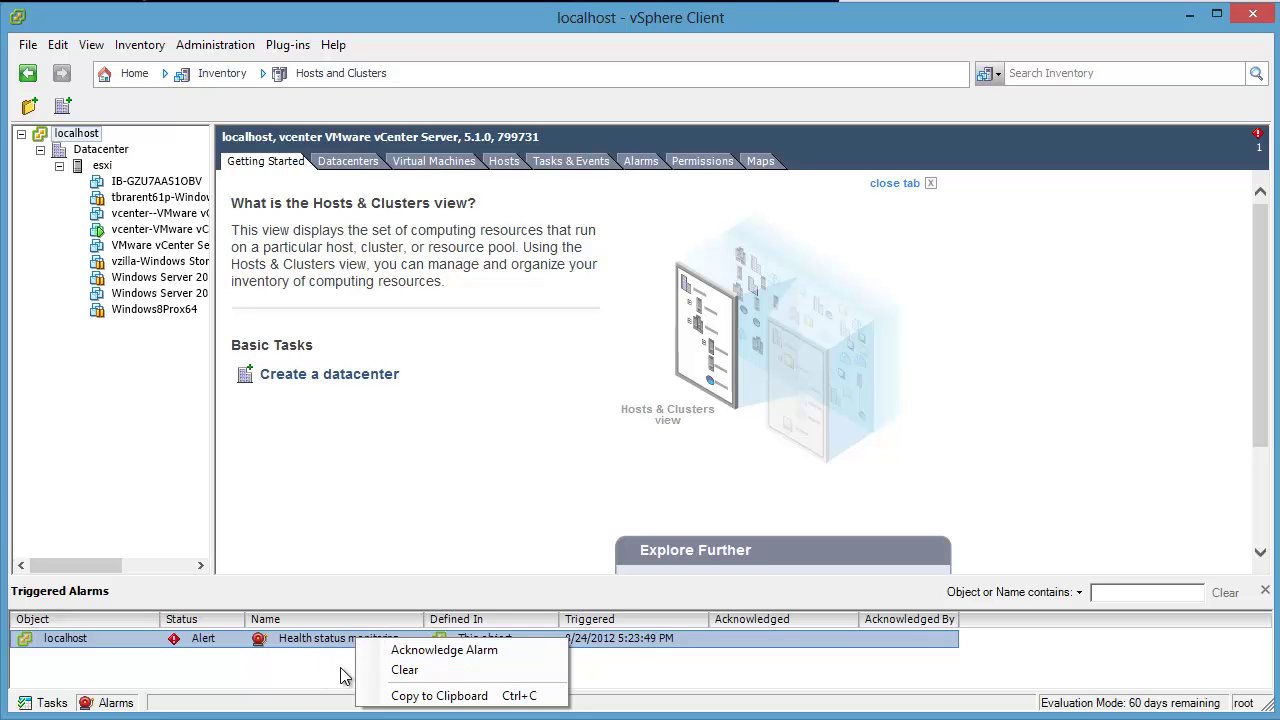
pyautogui.click(394, 670)
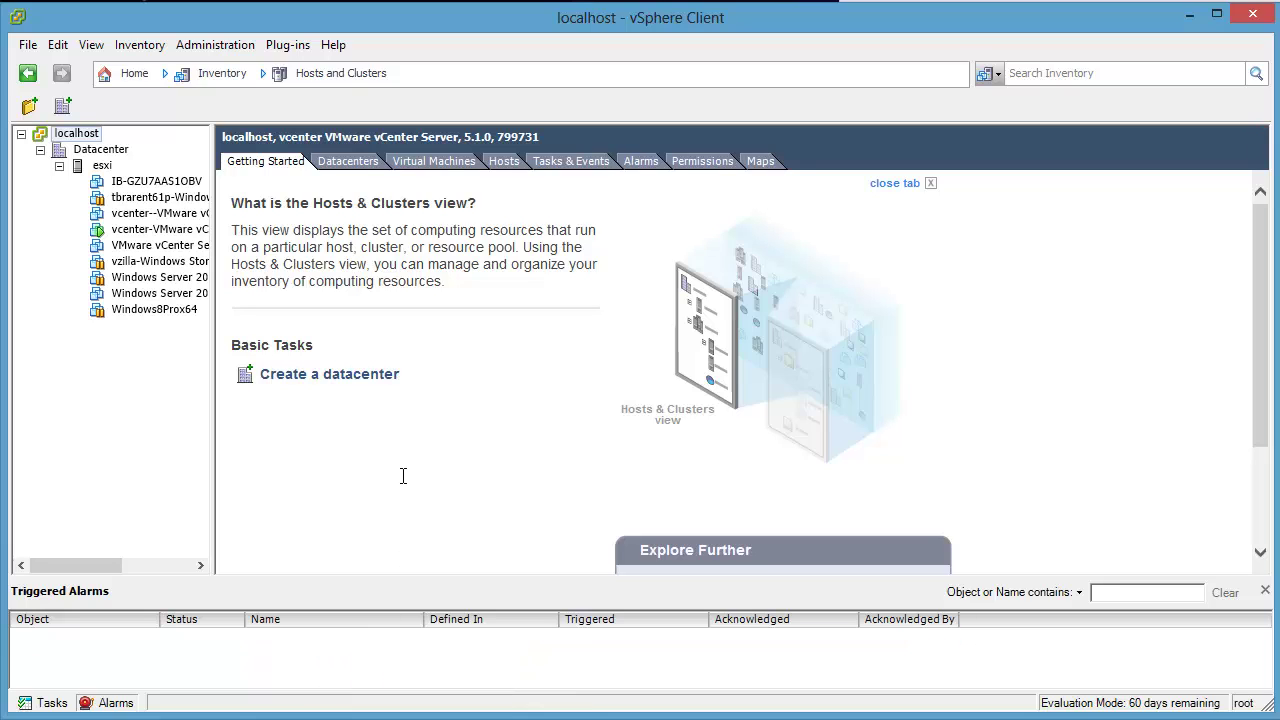
# Step: Open the vCenter appliance's Console tab after revisiting the esxi host's summary
pyautogui.click(102, 165)
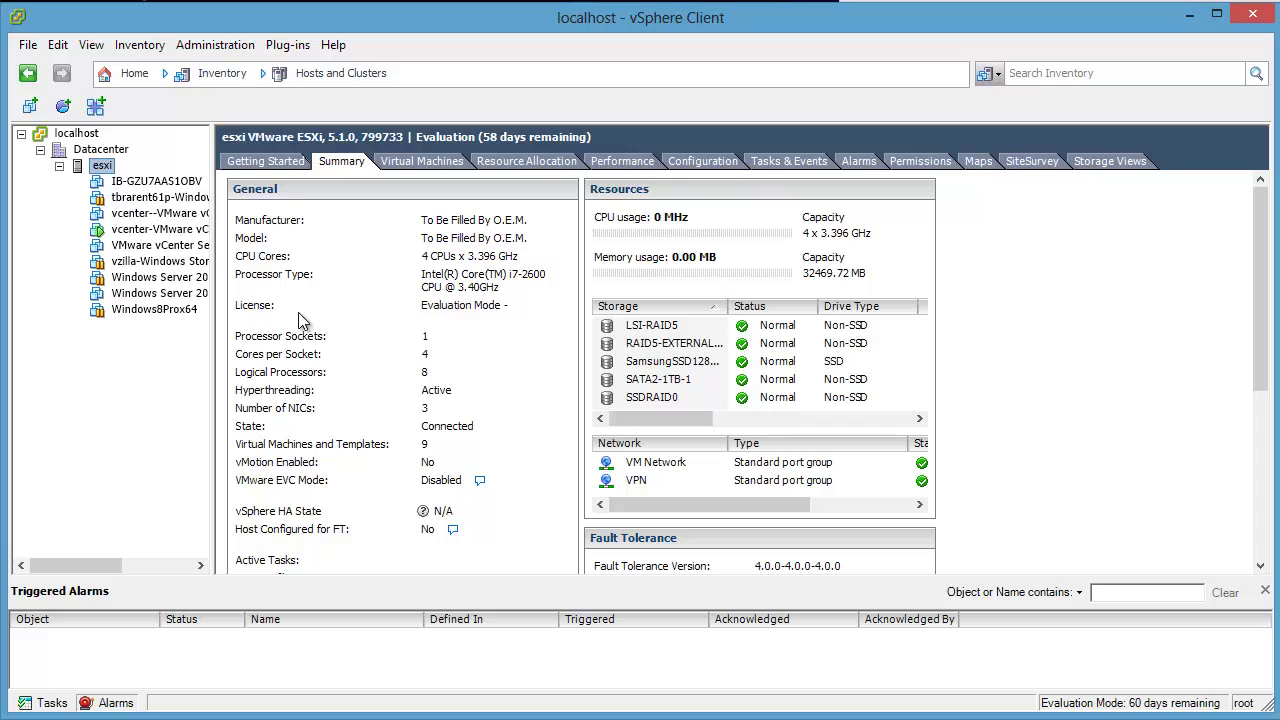
pyautogui.click(160, 229)
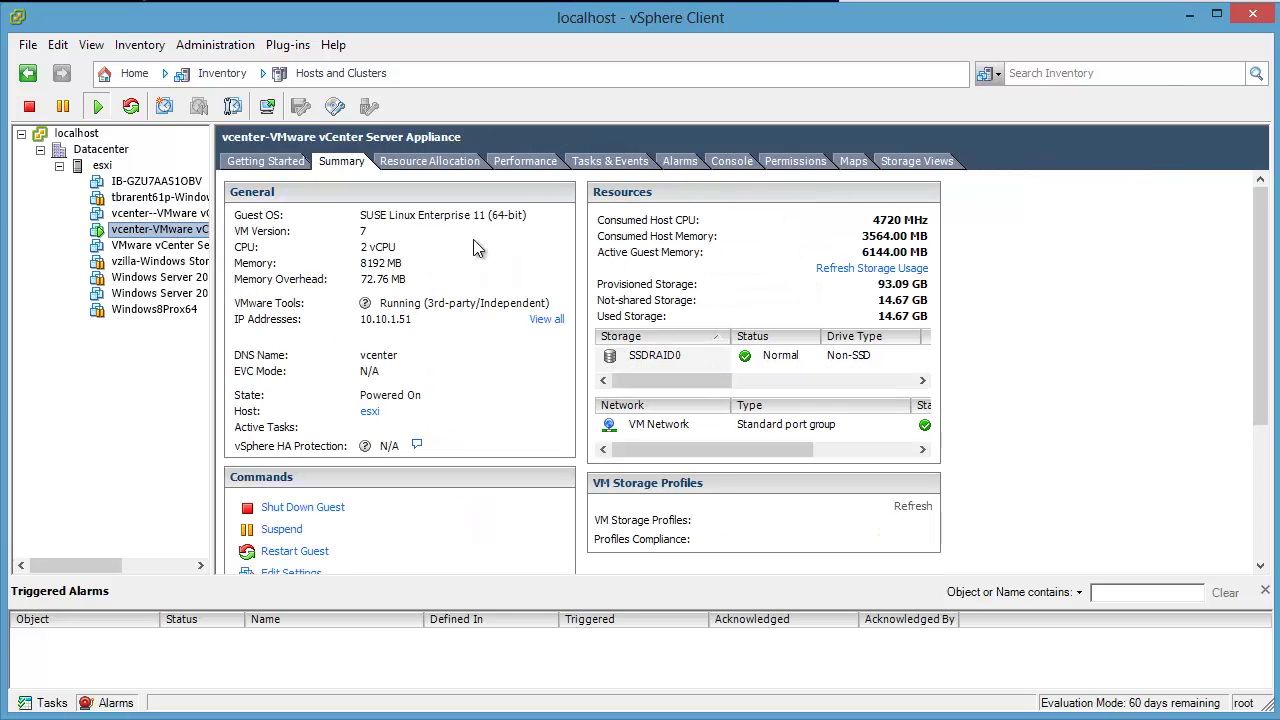
pyautogui.click(733, 162)
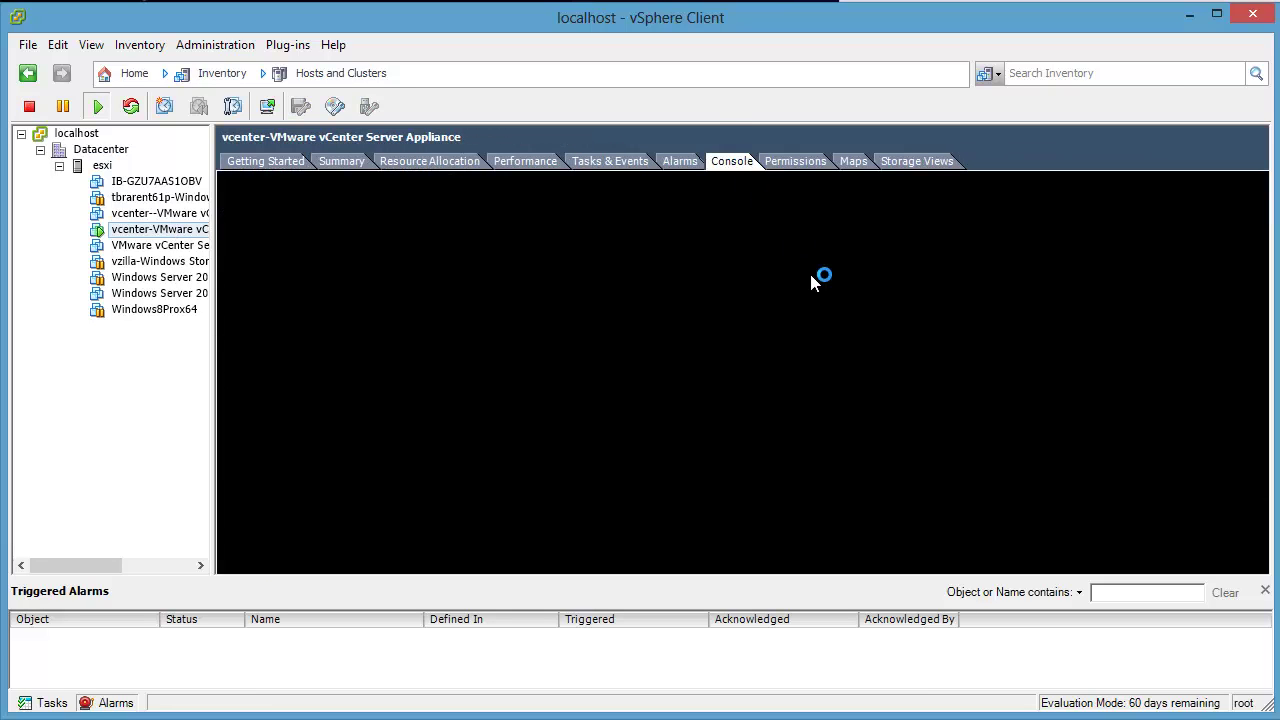